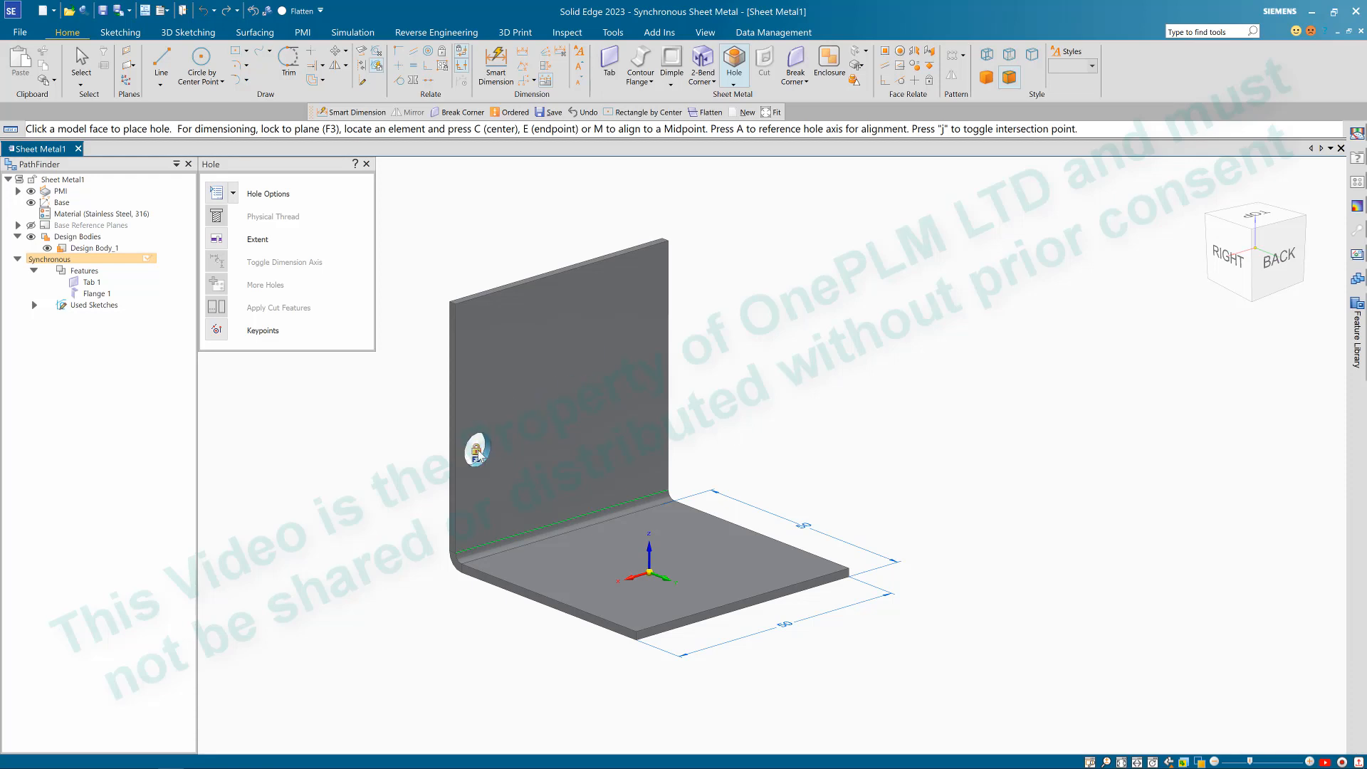
Step: Place a hole on the vertical flange 10 mm from its side and upper edges, and a second one level with it, 30 mm away
click(477, 452)
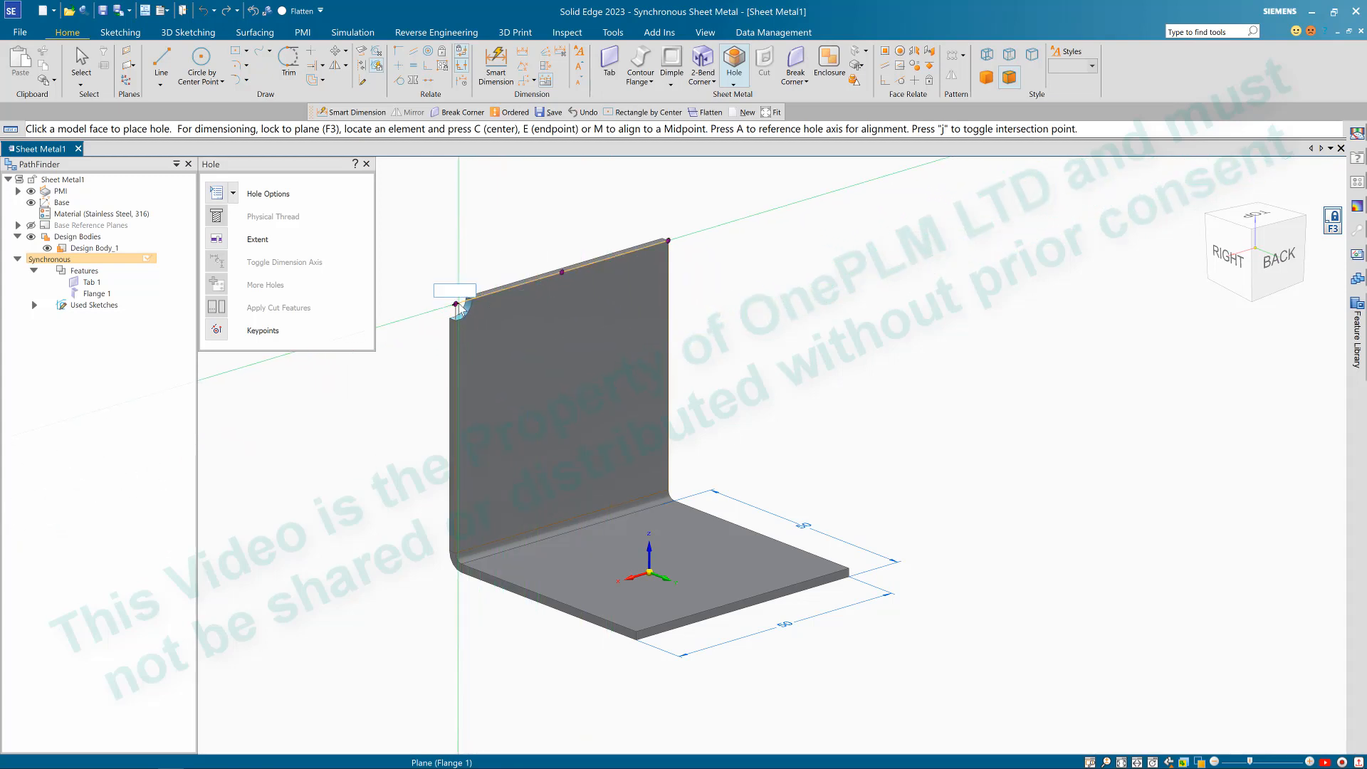
key(e)
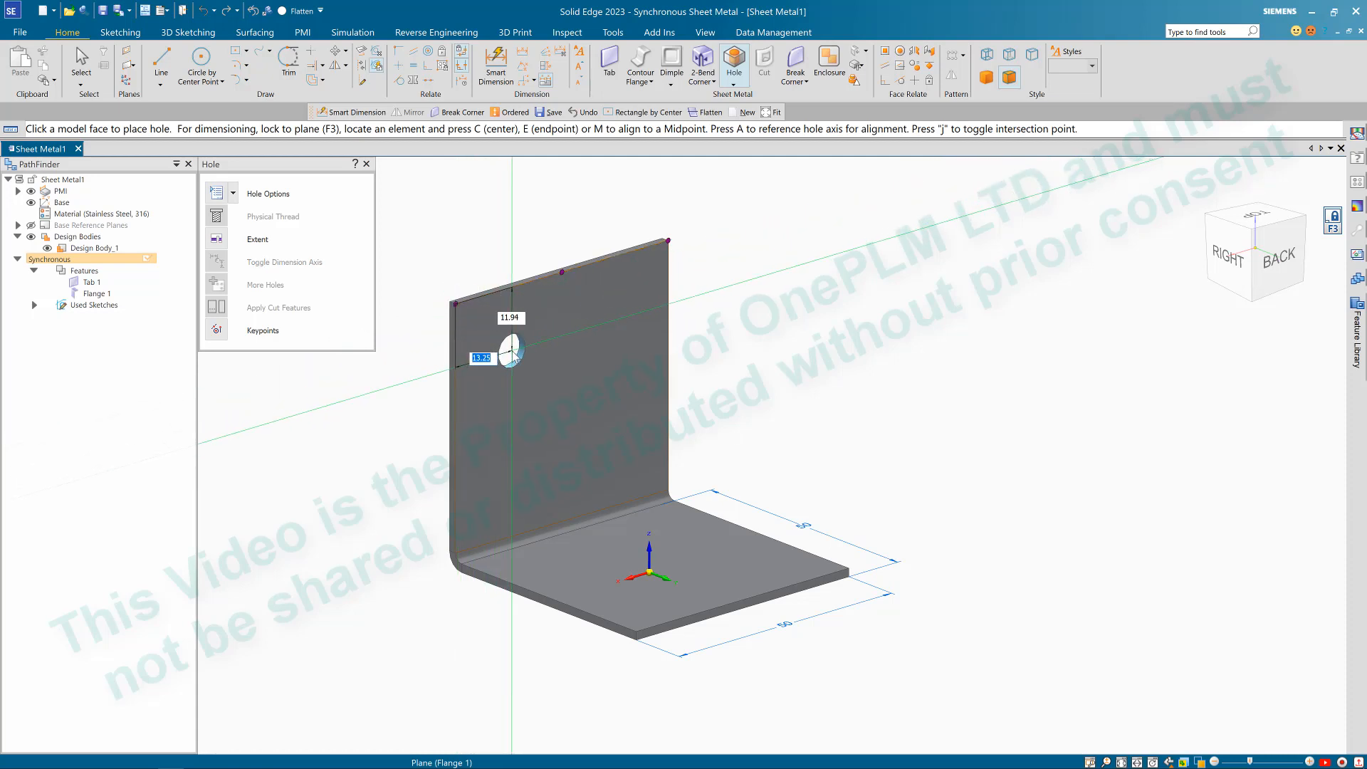
text(10)
key(Return)
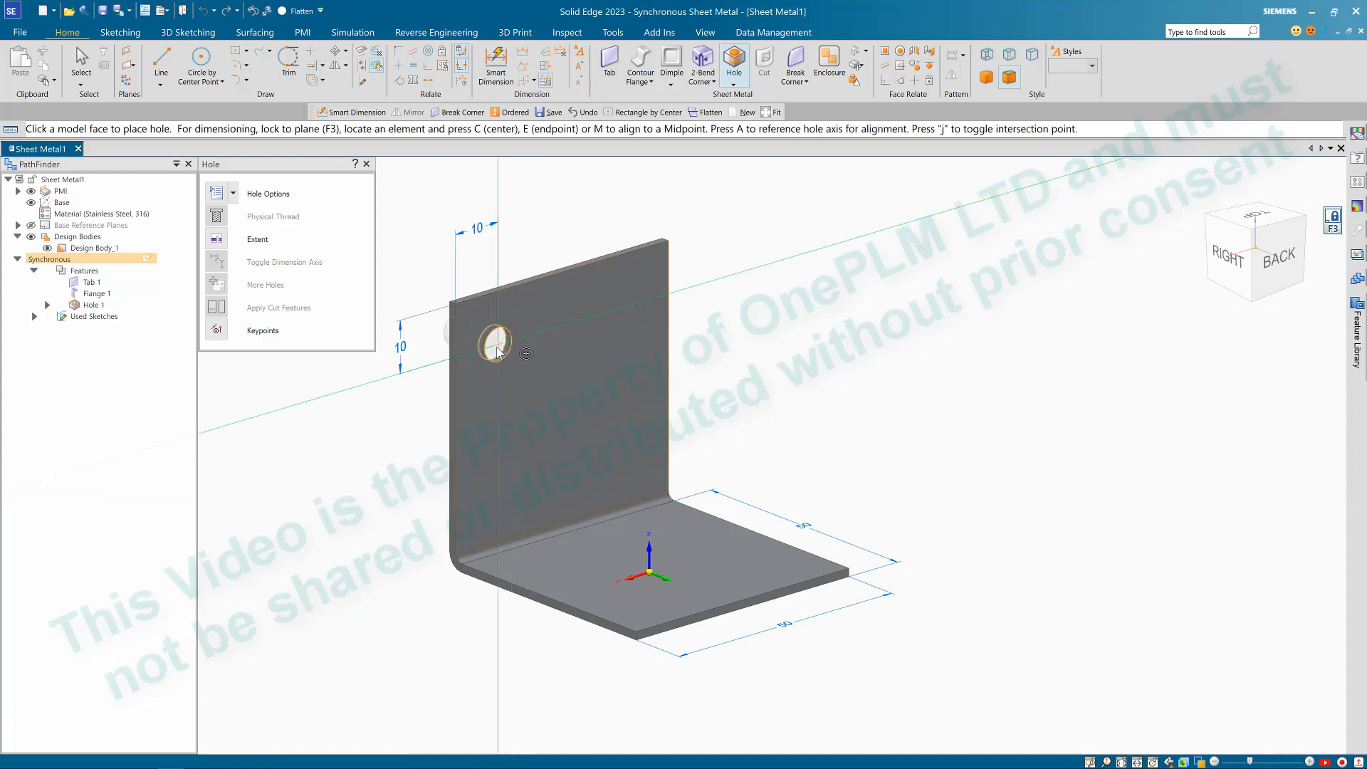
click(623, 310)
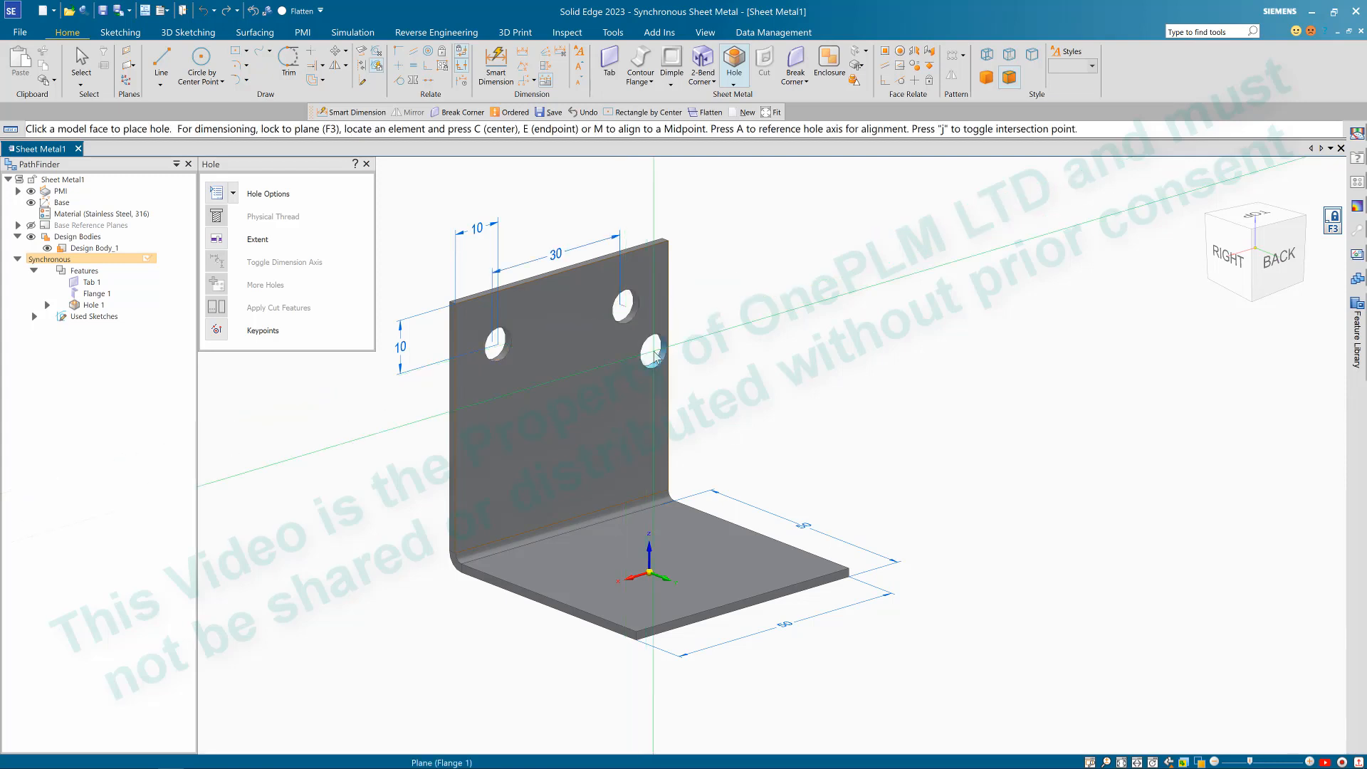
right_click(712, 390)
Step: Copy both upper flange holes 30 mm straight down the flange face to form a second row
click(622, 306)
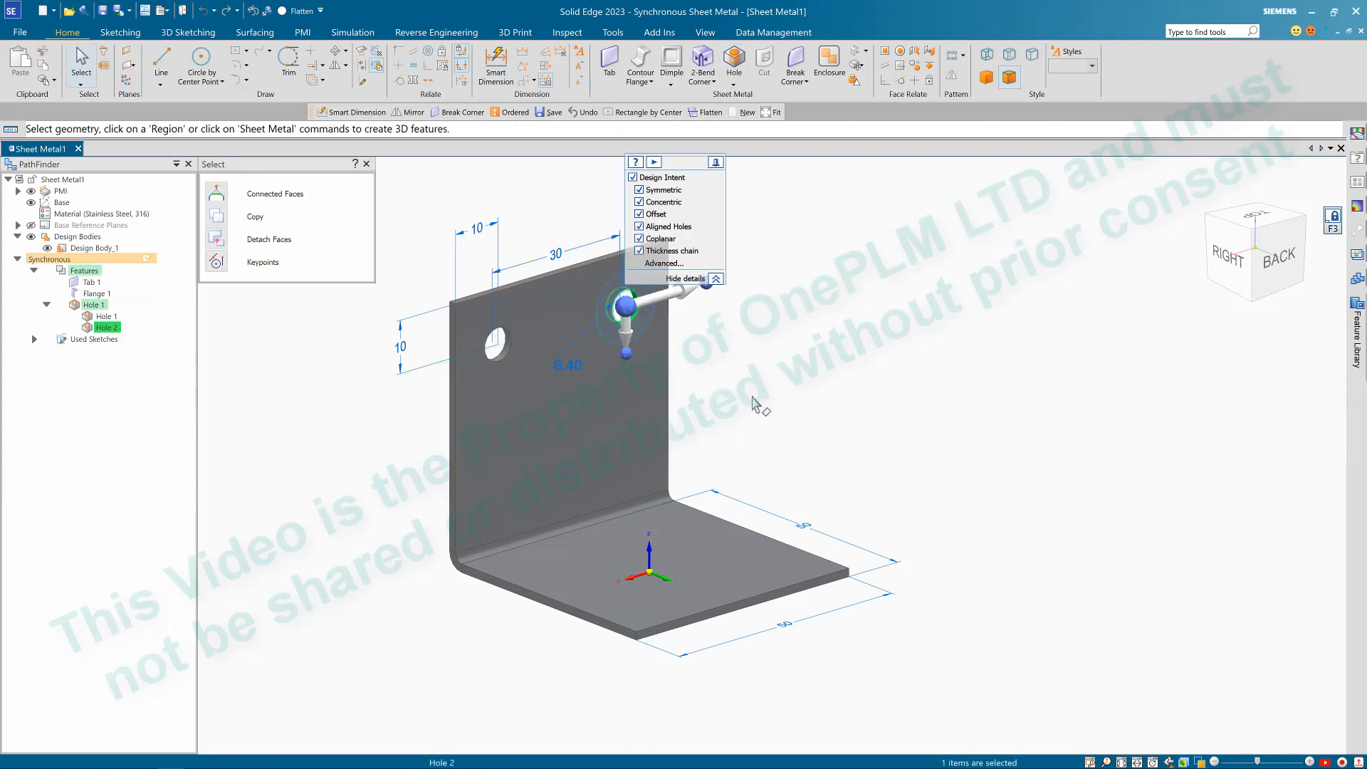
ctrl+click(507, 360)
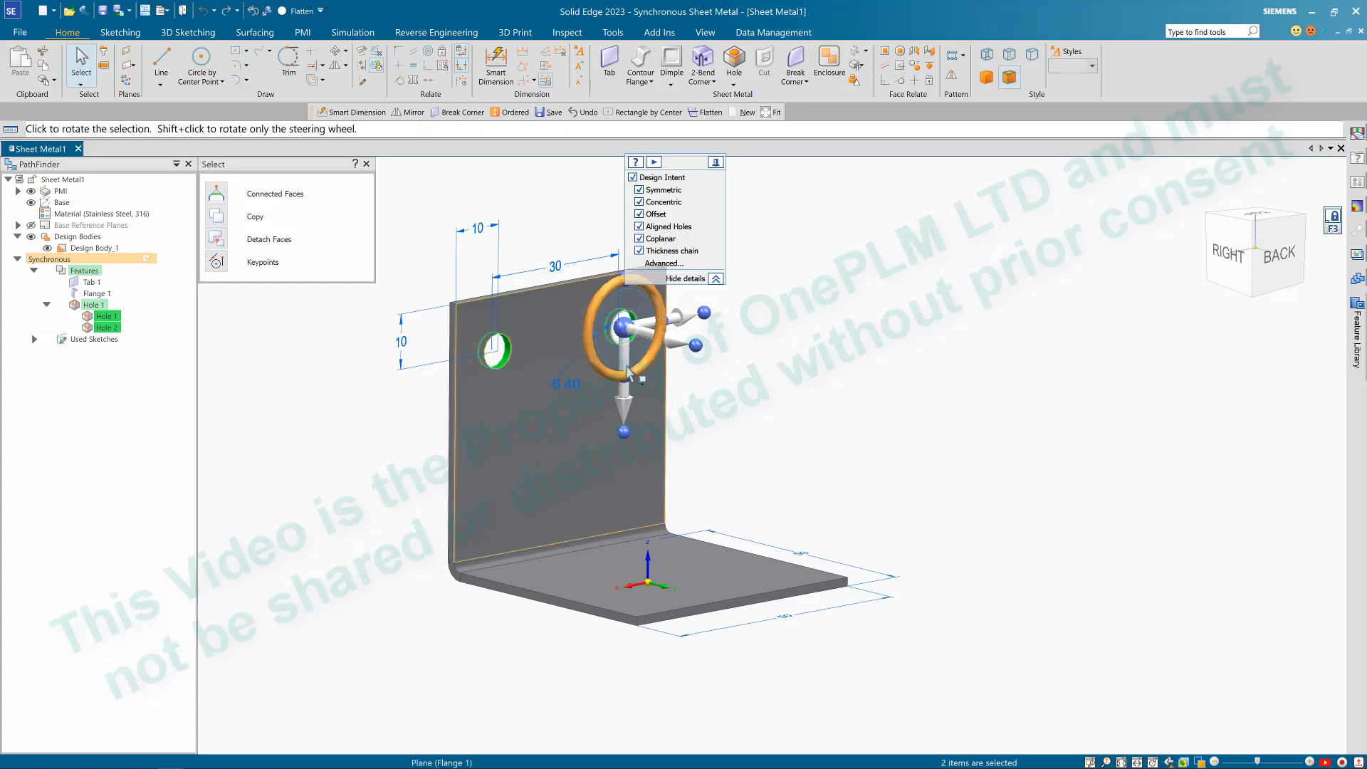
click(745, 401)
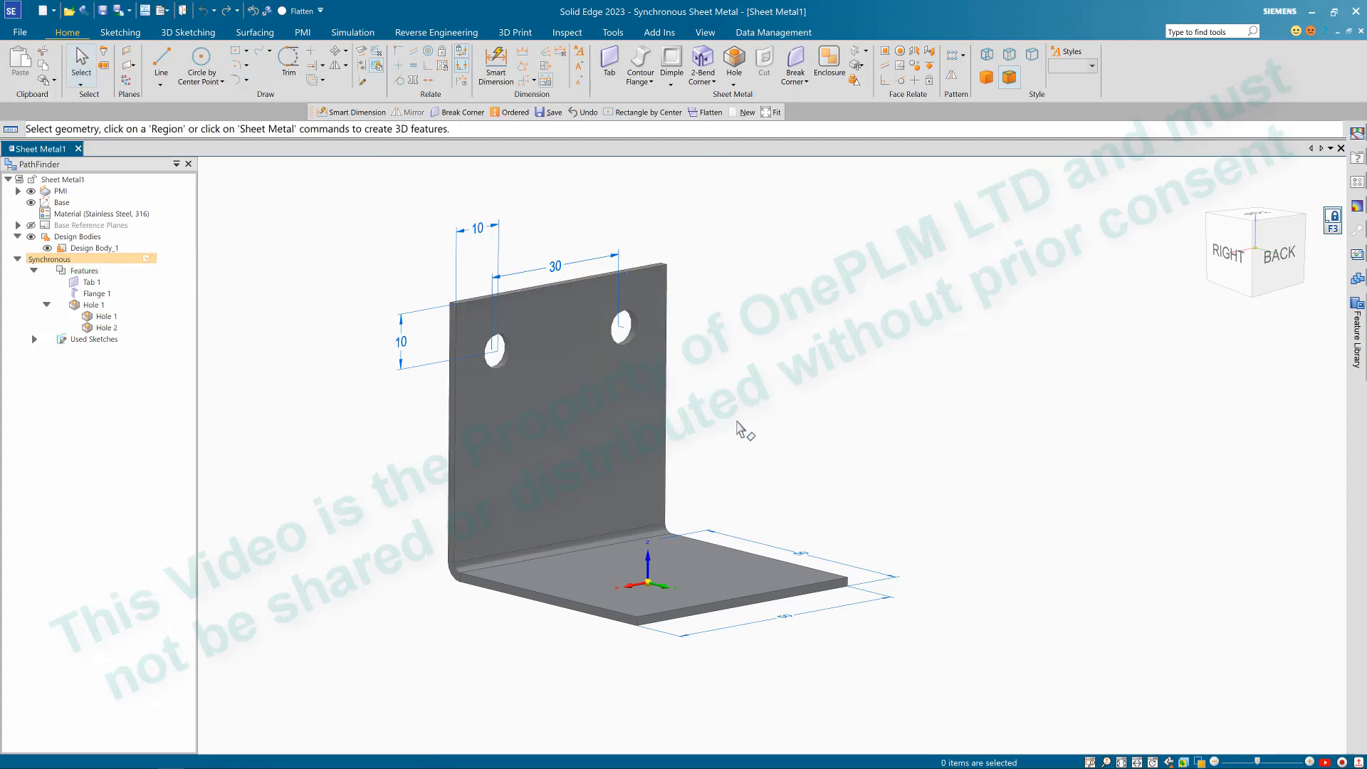
middle_drag(683, 454, 678, 430)
drag(388, 410, 717, 329)
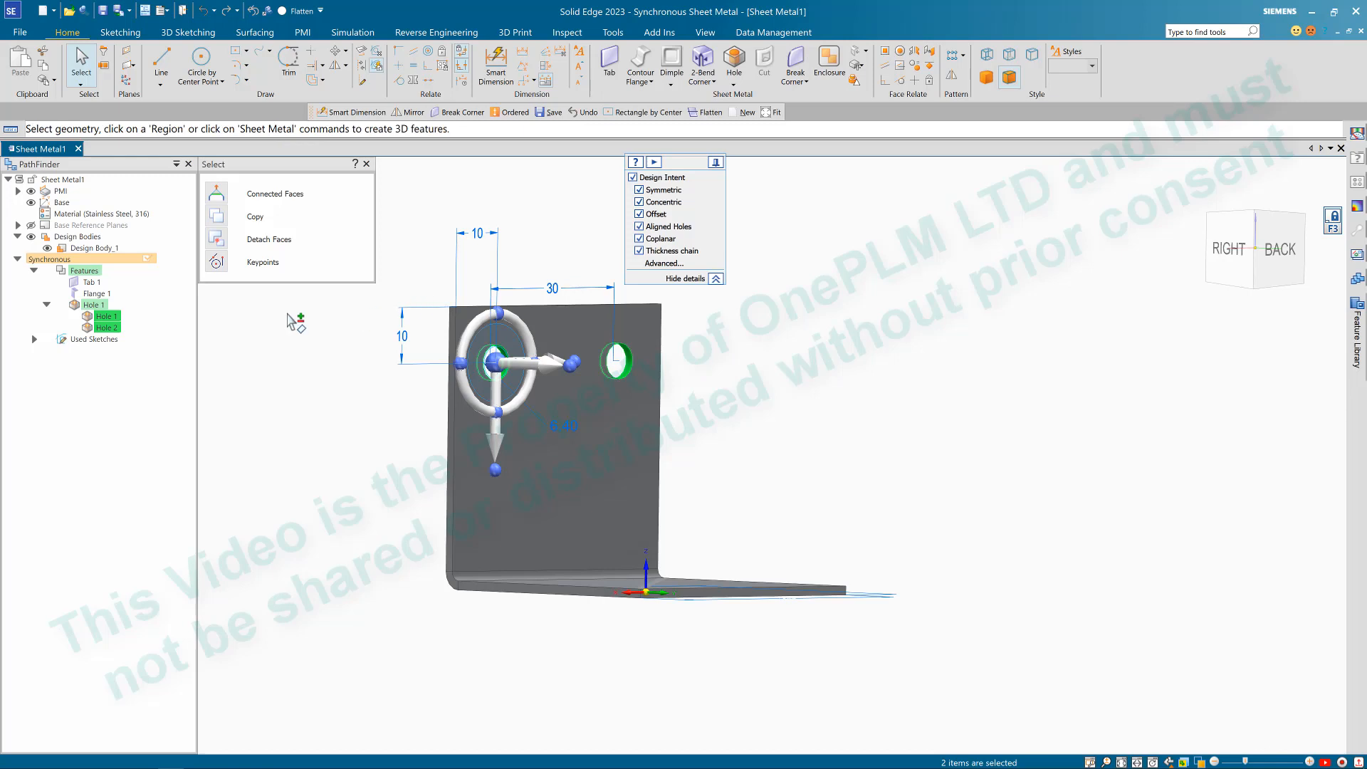
click(216, 215)
click(504, 384)
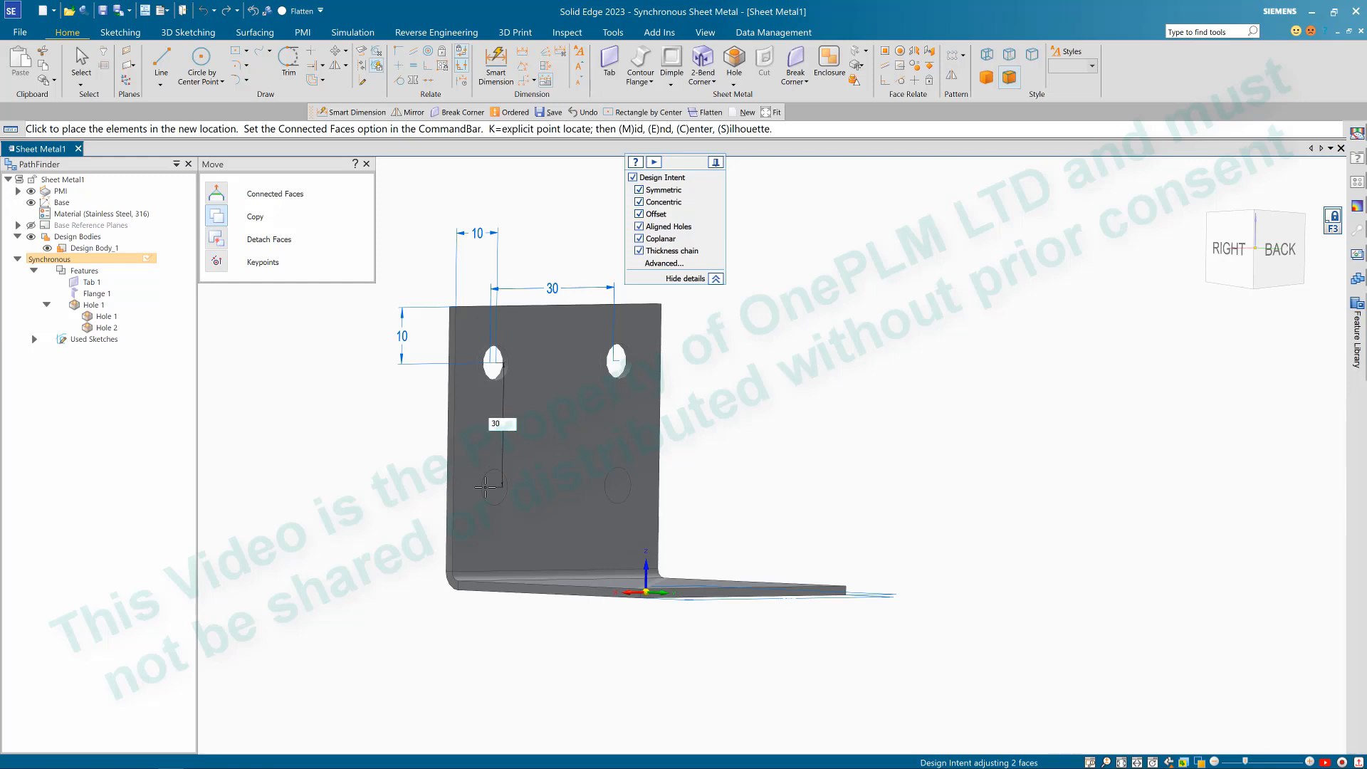
click(485, 486)
middle_drag(885, 524, 743, 409)
key(Escape)
scroll(747, 406, down, 2)
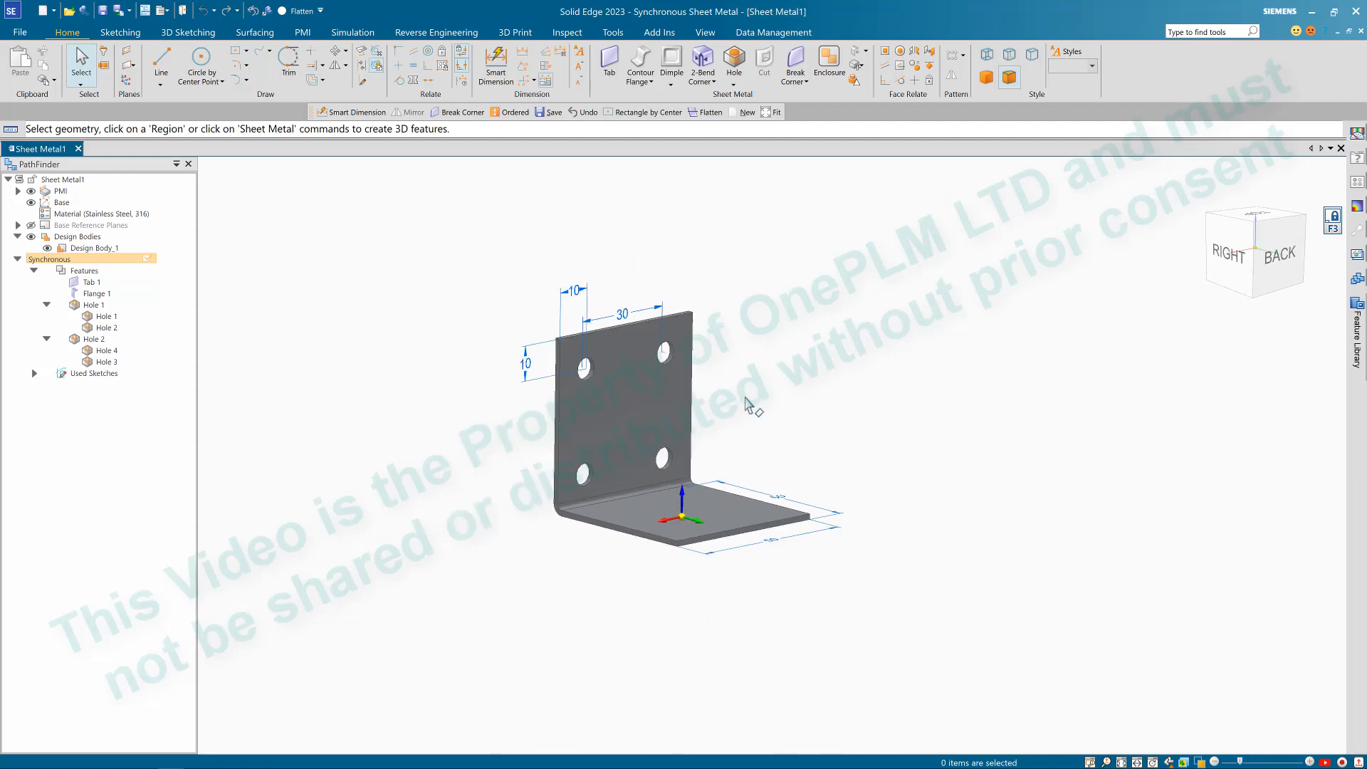
Step: Start a Gusset with the Single pattern option and position it on the bend 25 mm from the bend's end
scroll(748, 405, up, 2)
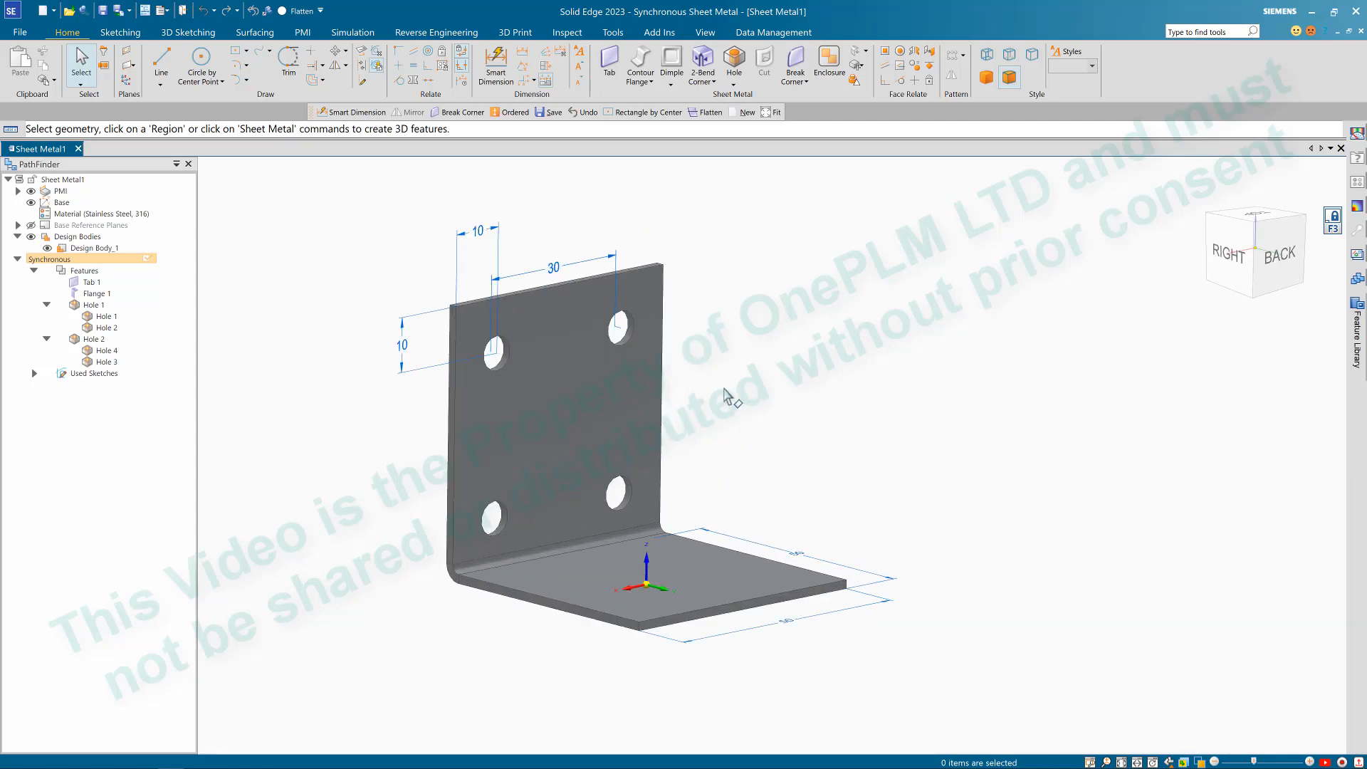
middle_drag(724, 390, 735, 392)
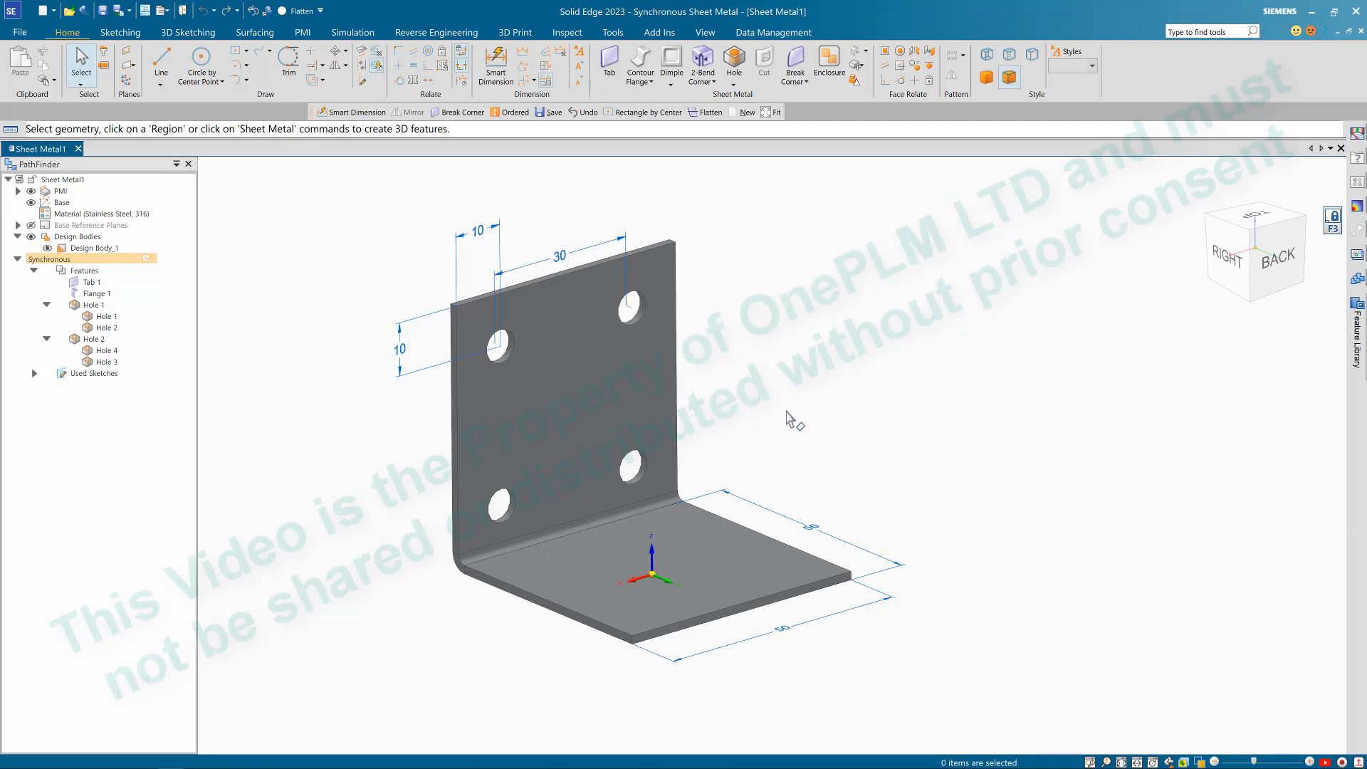
scroll(626, 491, up, 3)
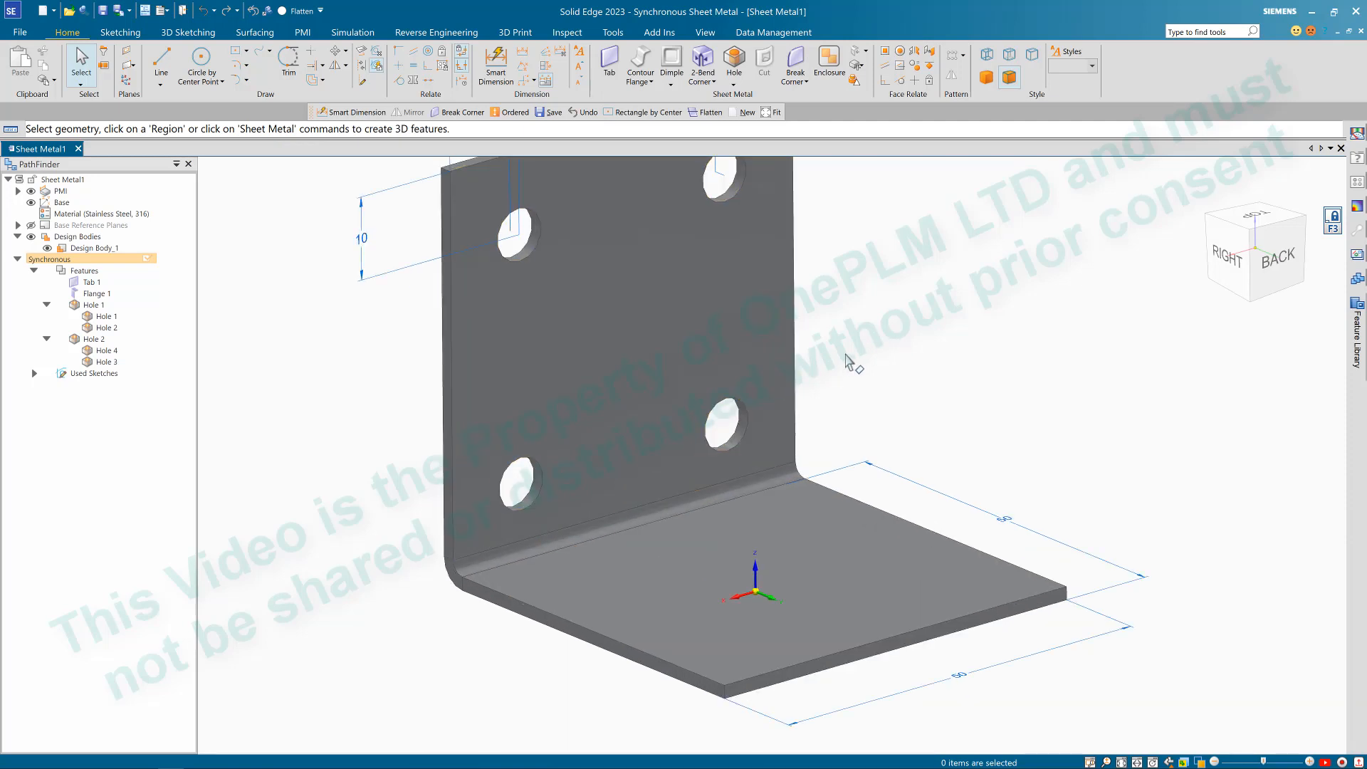
scroll(845, 355, down, 1)
scroll(894, 277, up, 1)
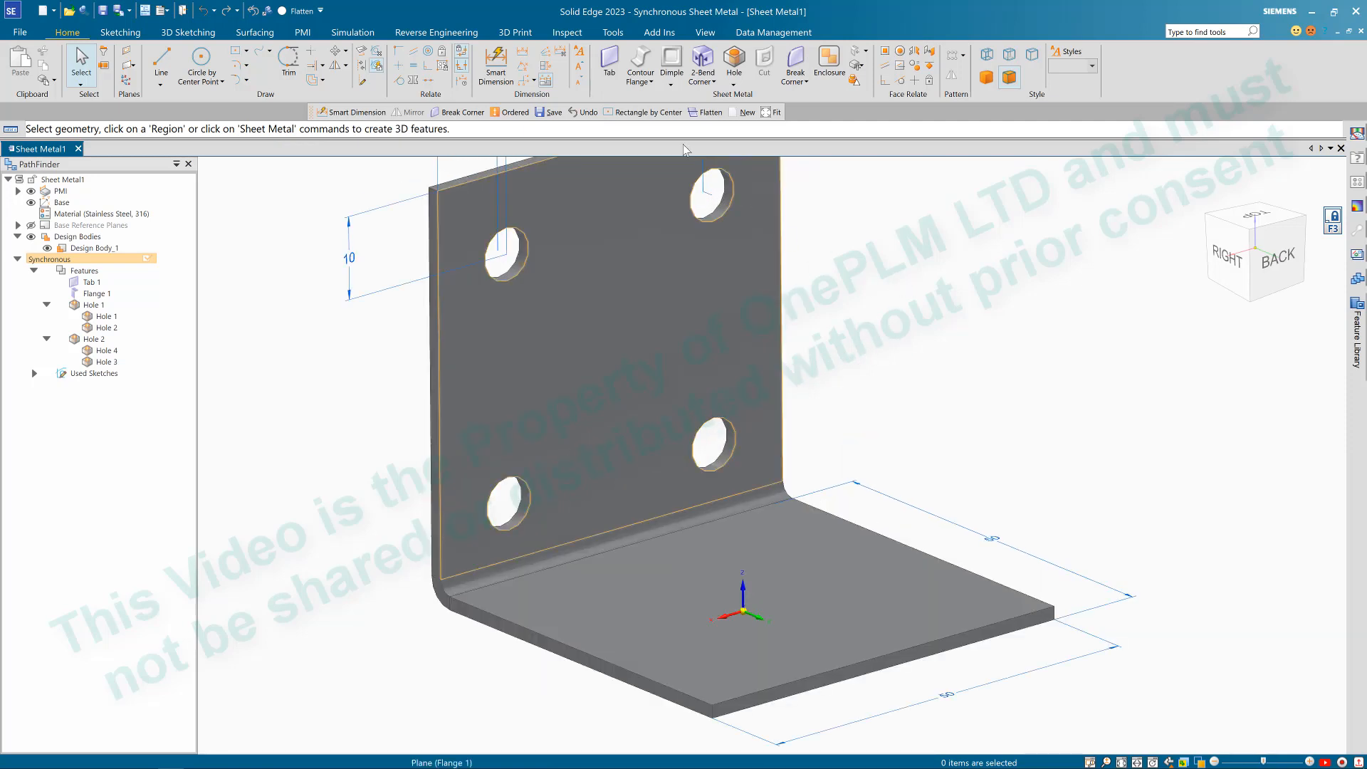
click(672, 84)
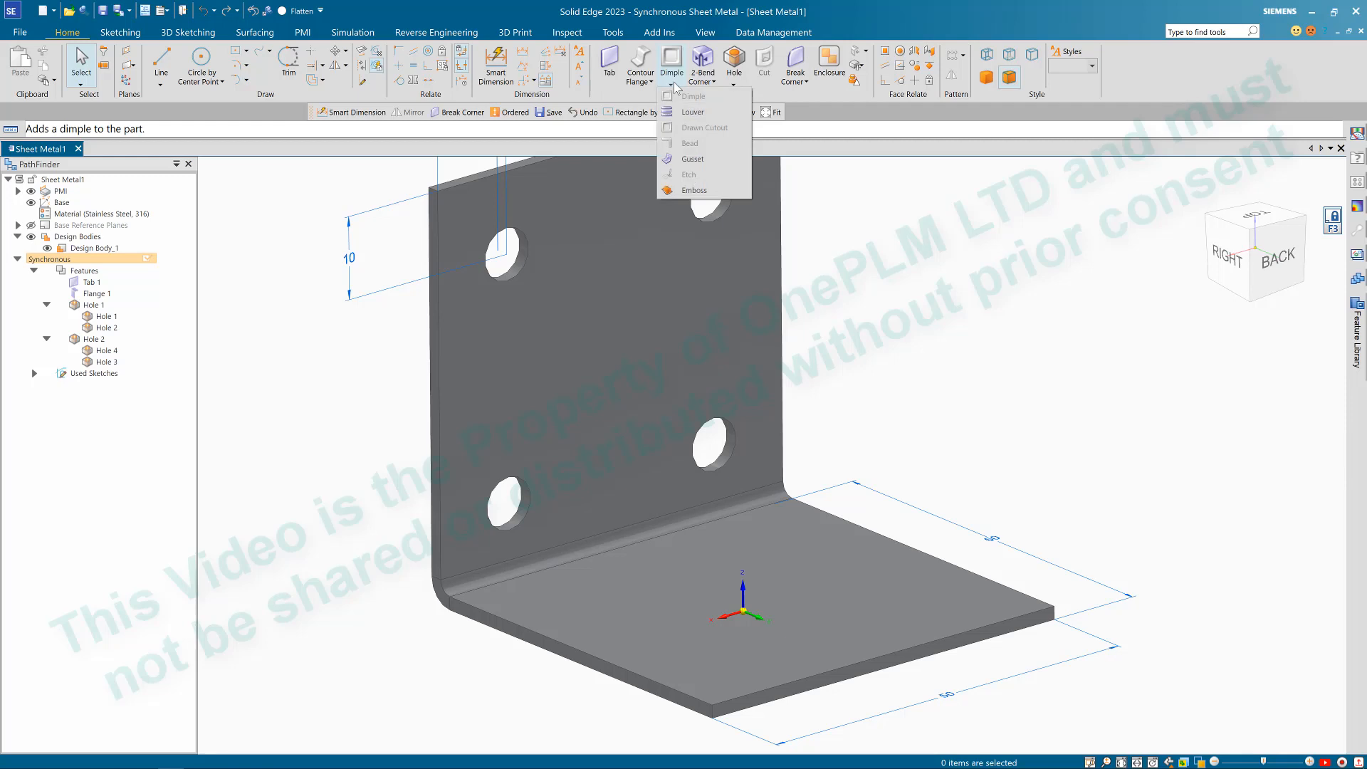
click(692, 159)
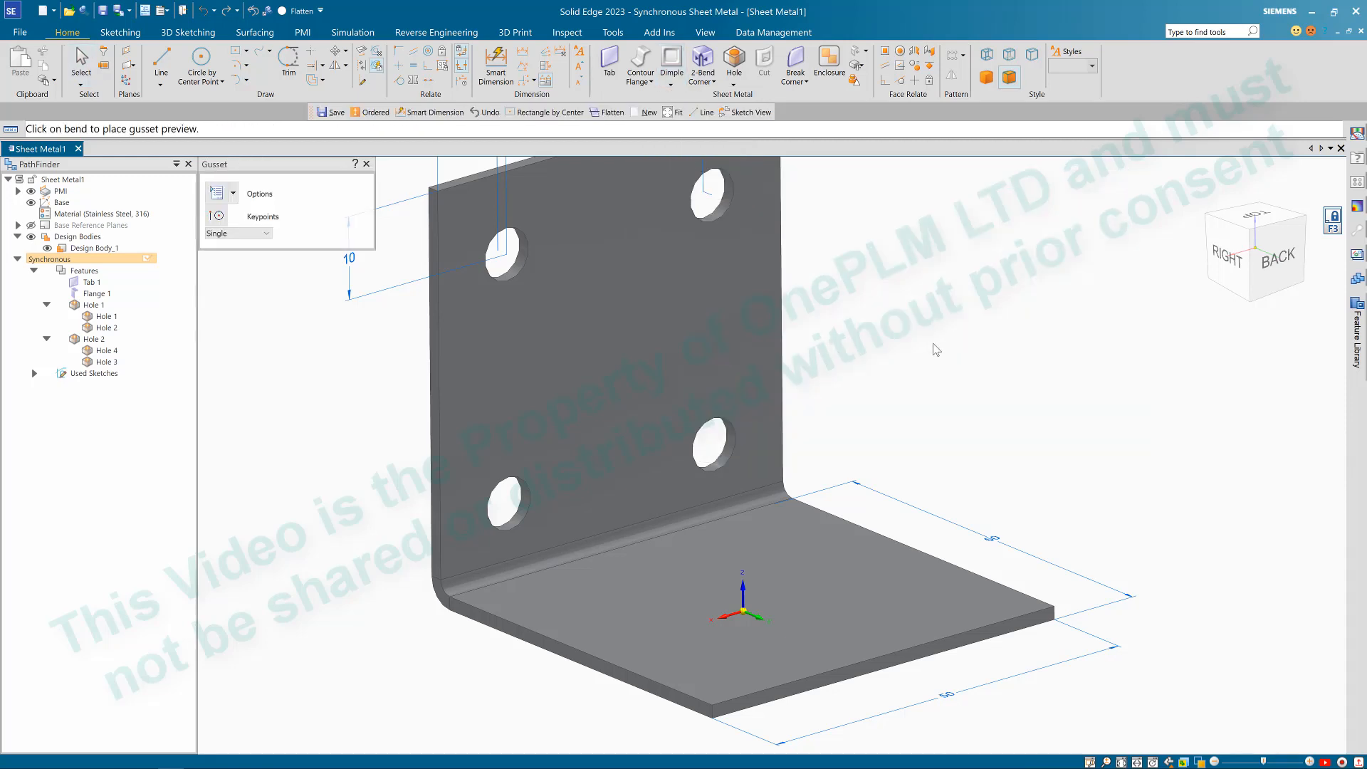
click(266, 235)
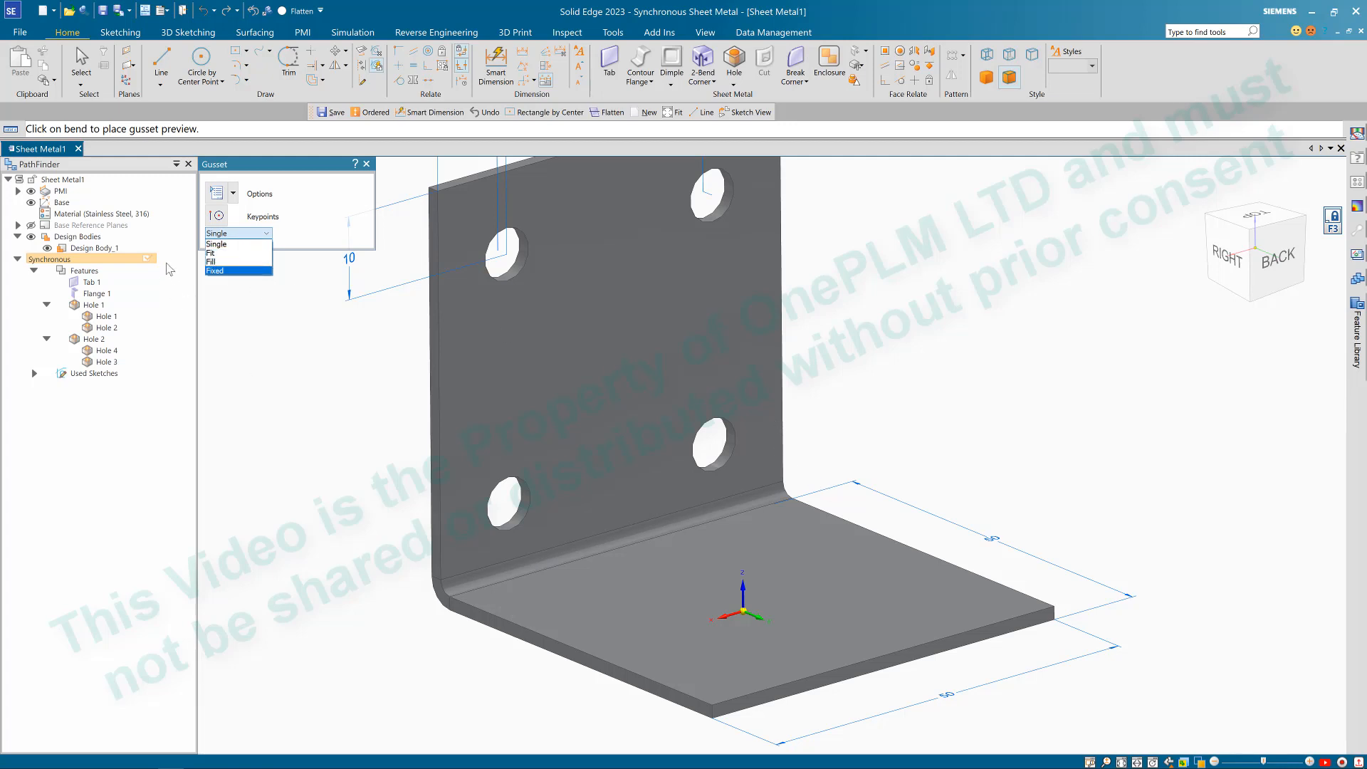
click(226, 246)
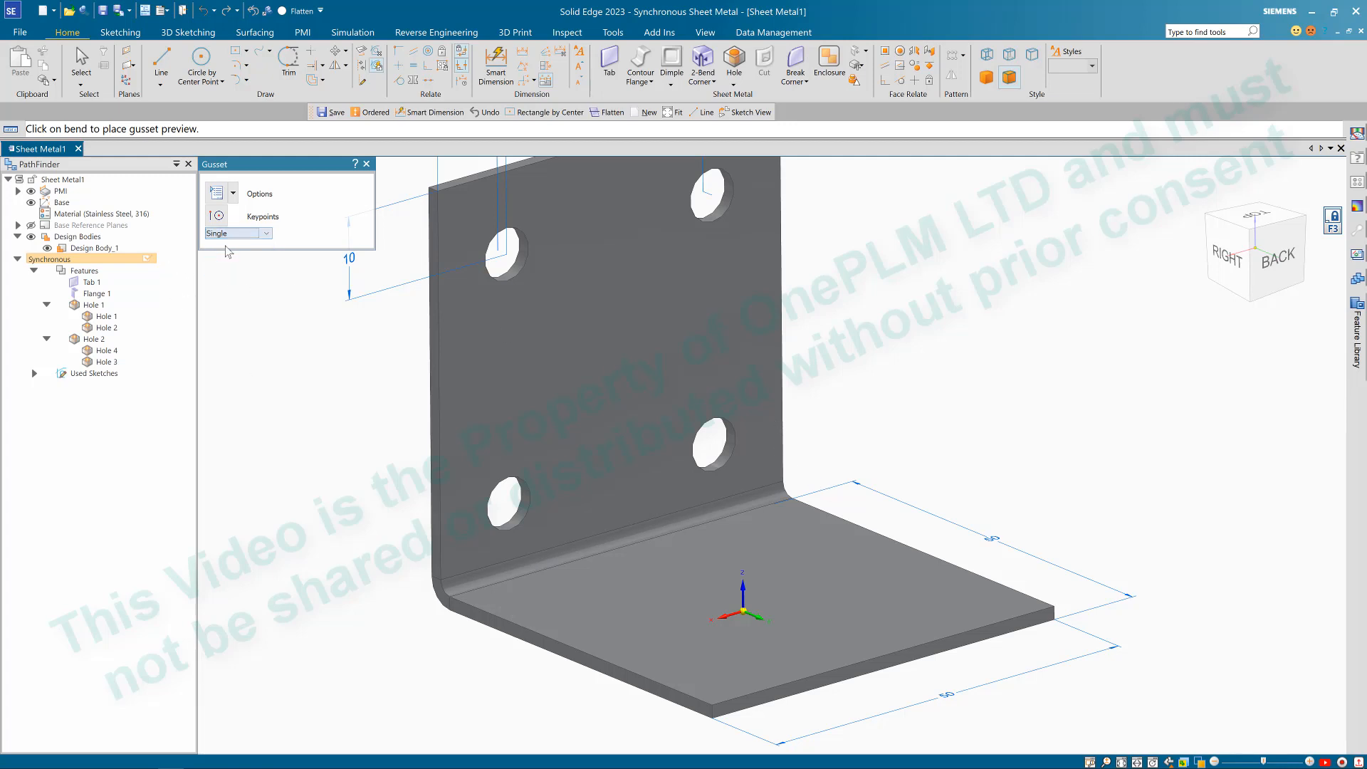
click(635, 550)
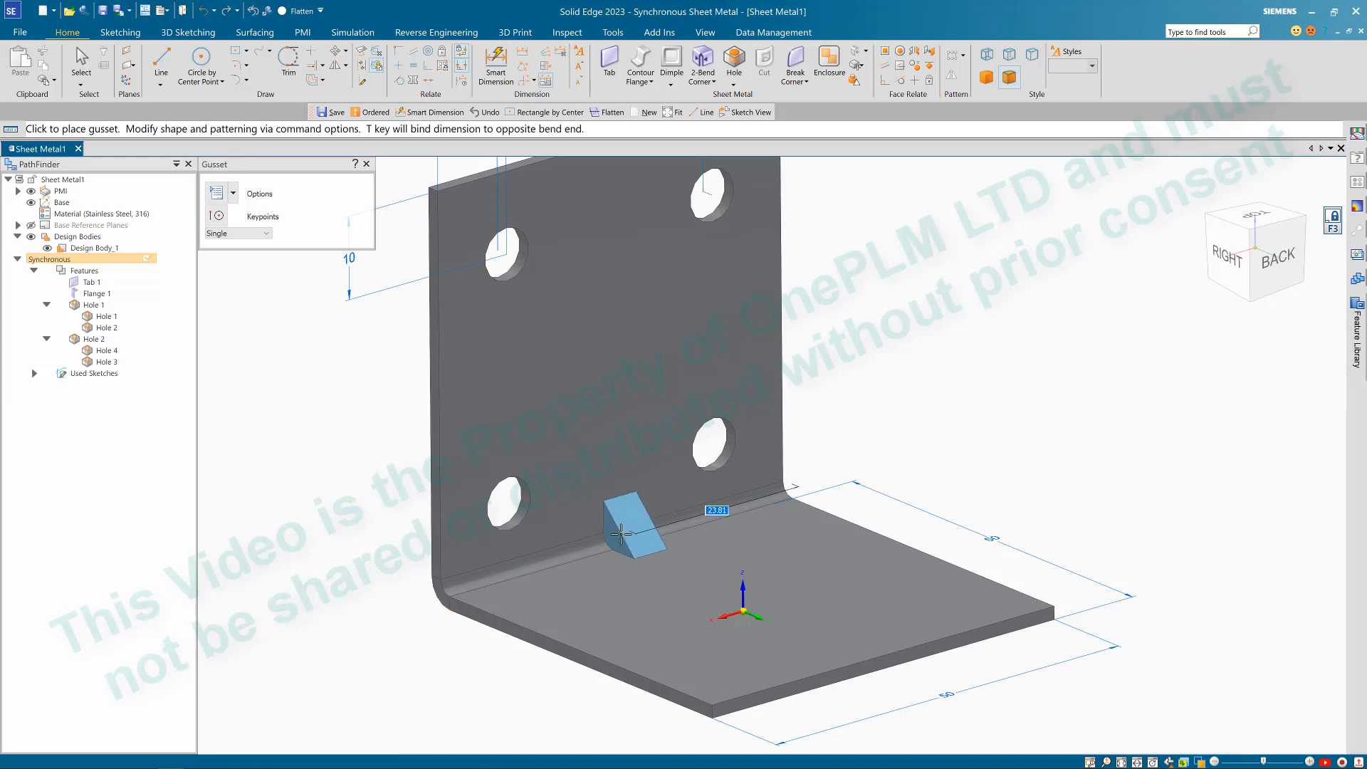
text(25)
key(Return)
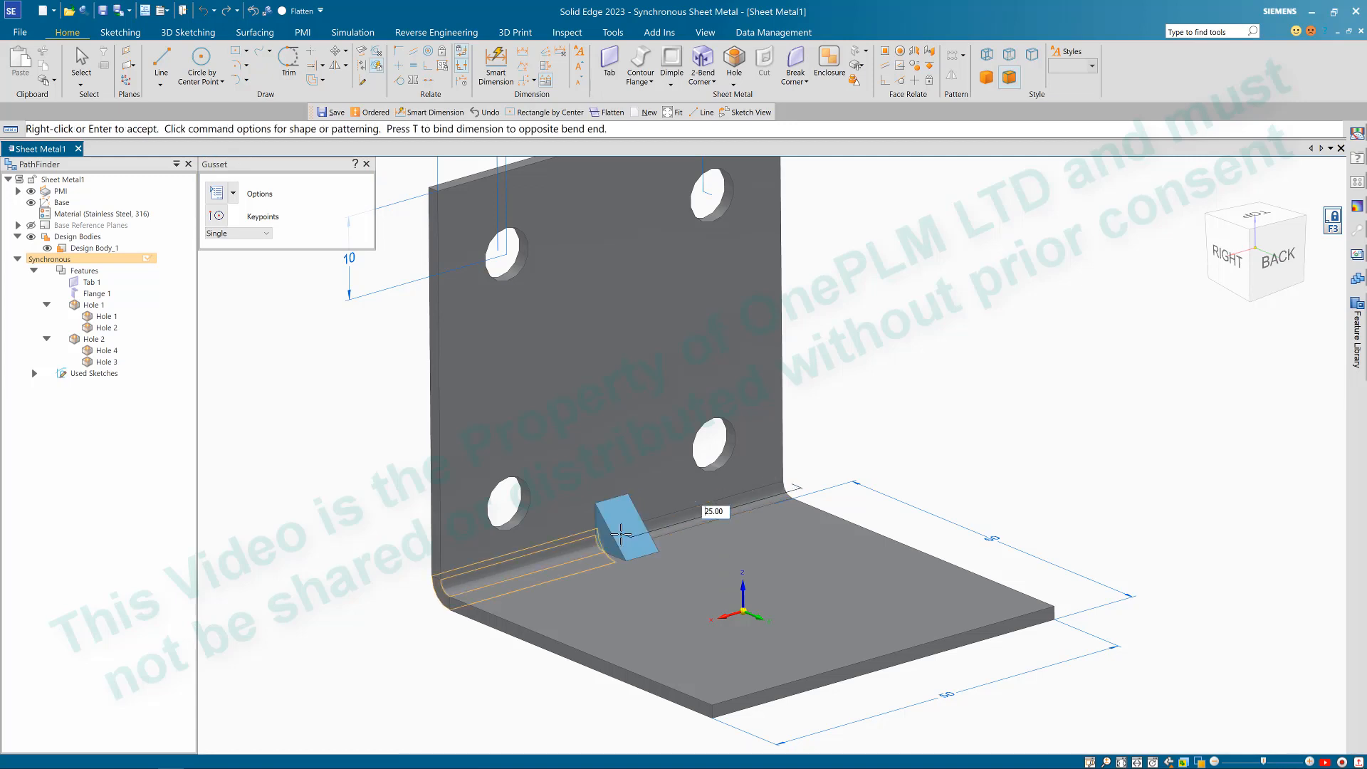
Step: Give the gusset a round shape with rounding, 1 mm punch and die radii, a 15° taper angle and 5 mm width
click(216, 192)
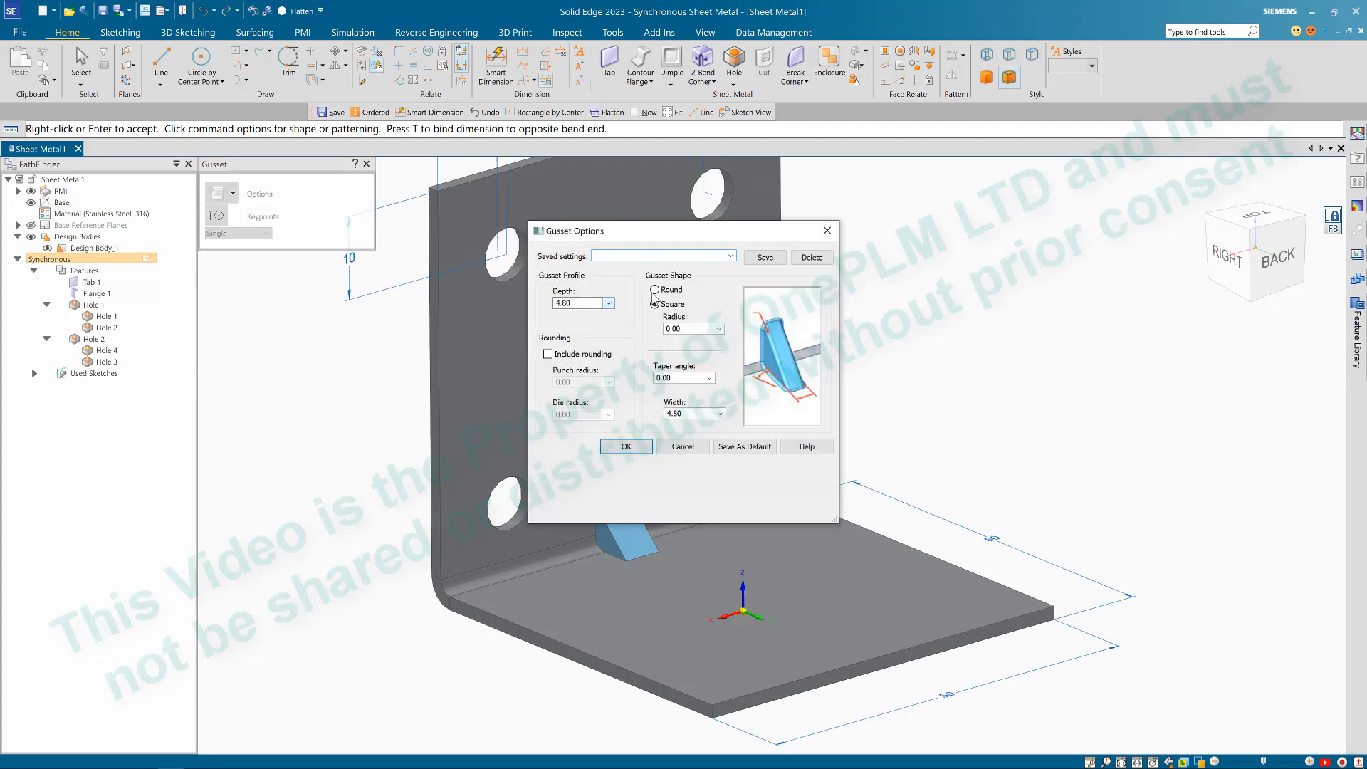
click(655, 290)
click(547, 354)
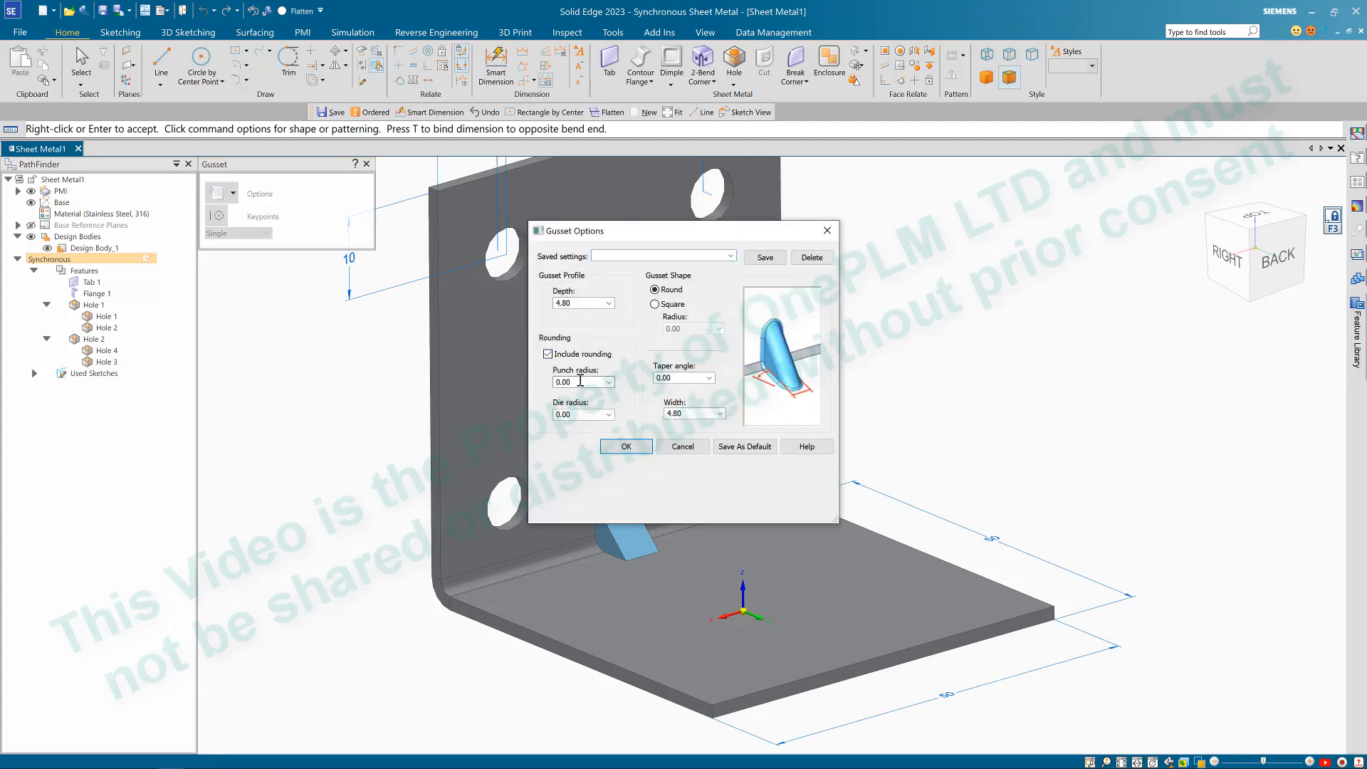
key(BackSpace)
text(1)
click(635, 451)
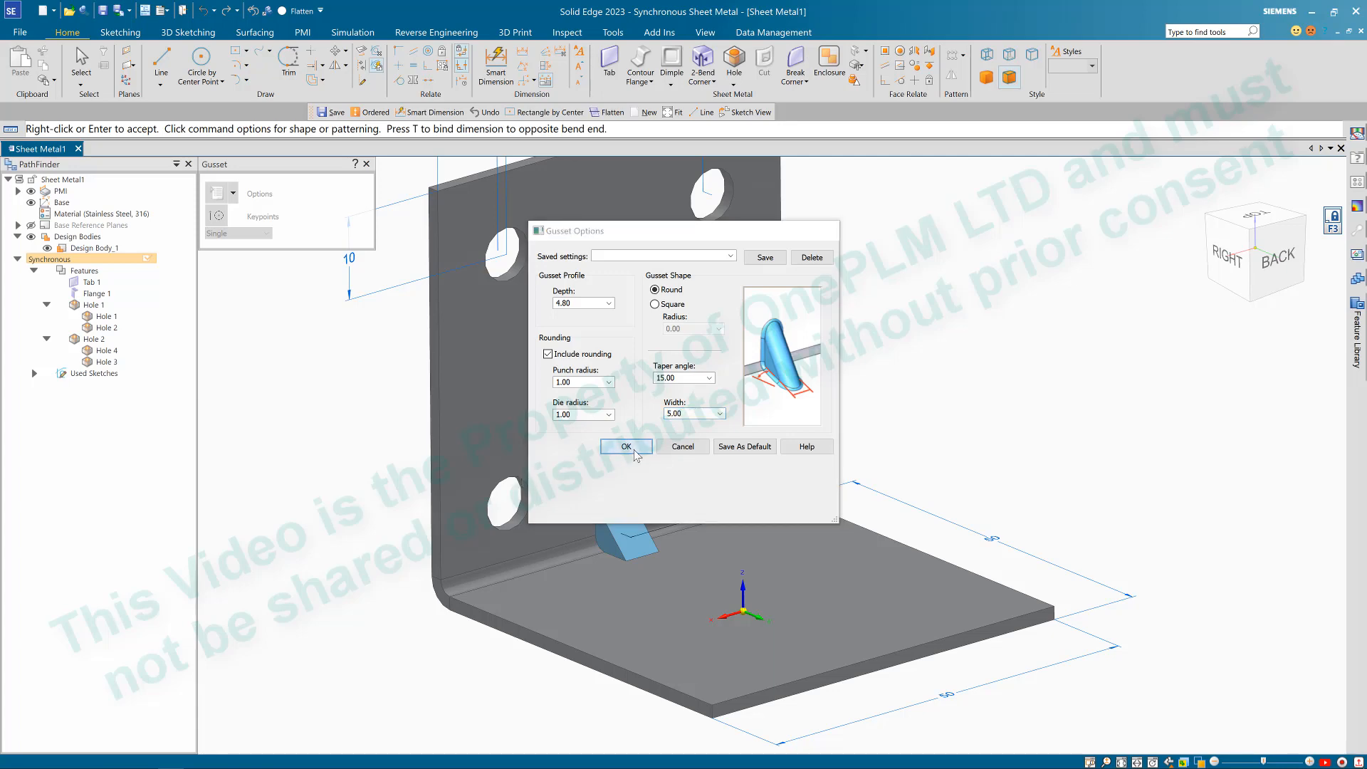
middle_drag(637, 453, 426, 345)
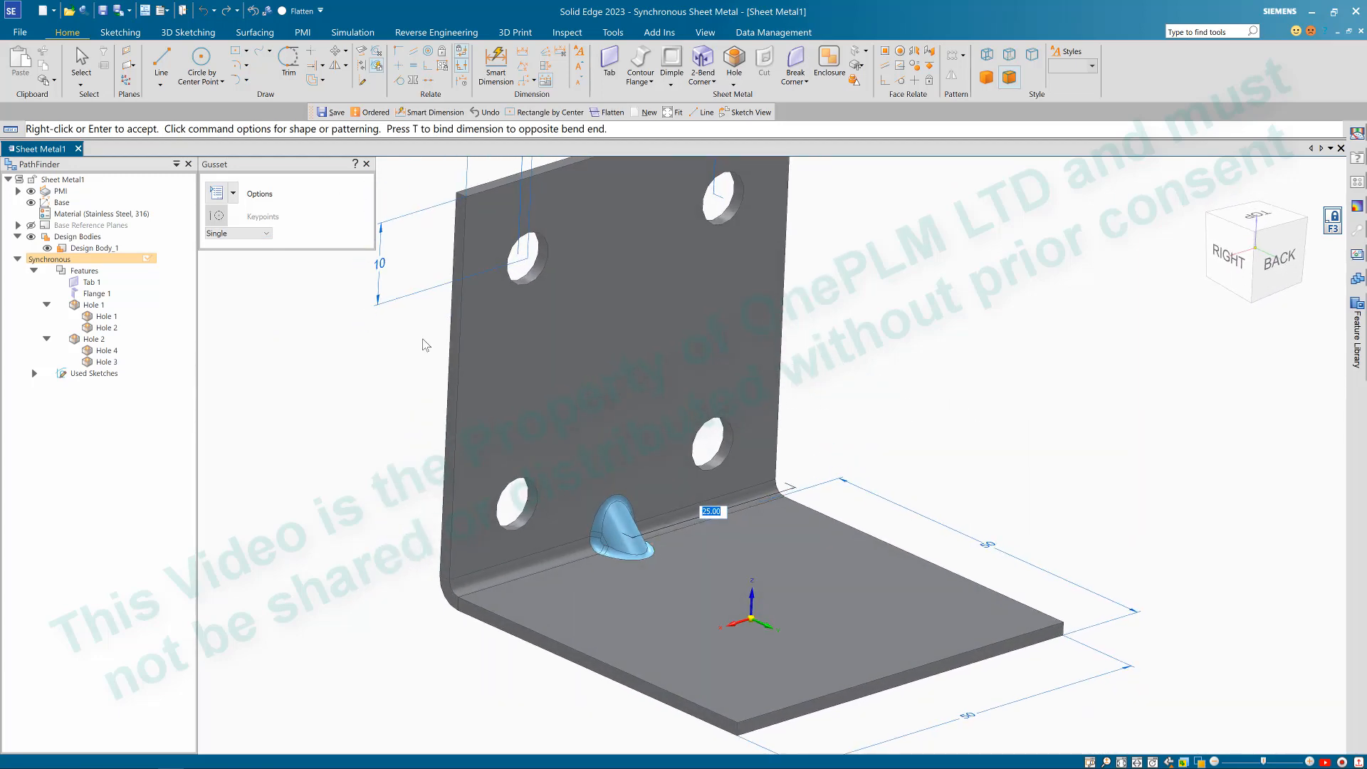
Step: Set the gusset's taper angle to 30° and create the gusset on the bend
click(217, 193)
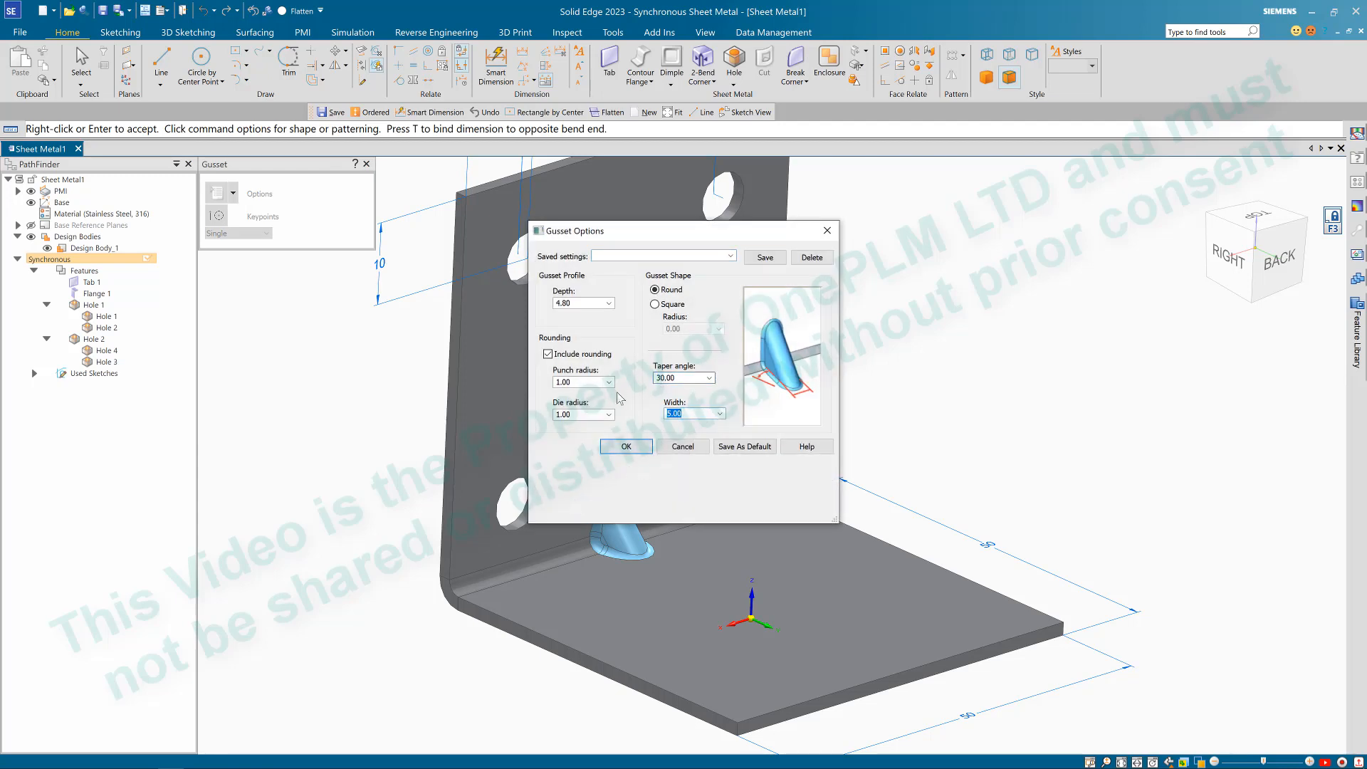
click(629, 445)
mouse_move(701, 509)
middle_down()
mouse_move(655, 528)
mouse_move(680, 512)
middle_up()
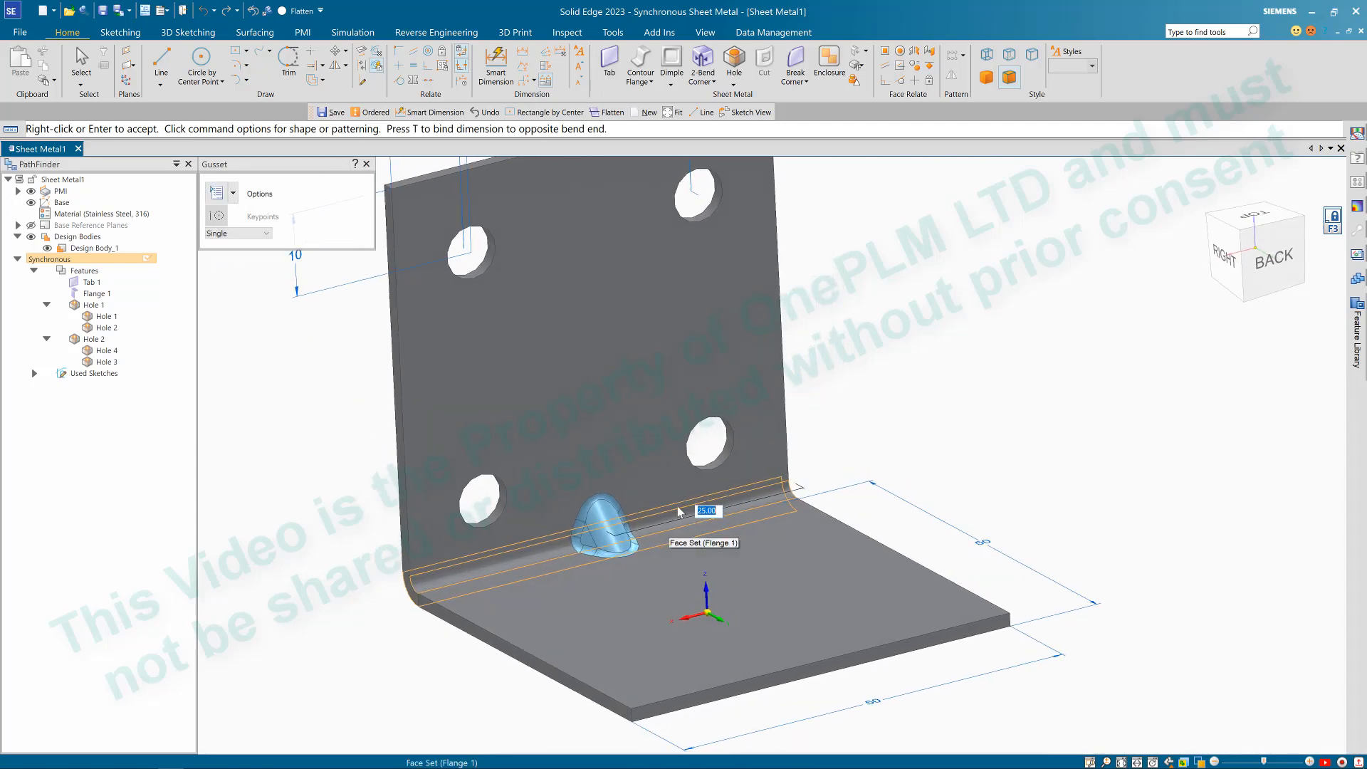
scroll(679, 511, down, 2)
right_click(829, 400)
mouse_move(828, 407)
middle_down()
mouse_move(844, 395)
mouse_move(818, 419)
middle_up()
scroll(835, 403, down, 2)
scroll(834, 405, up, 2)
key(Escape)
scroll(817, 419, down, 1)
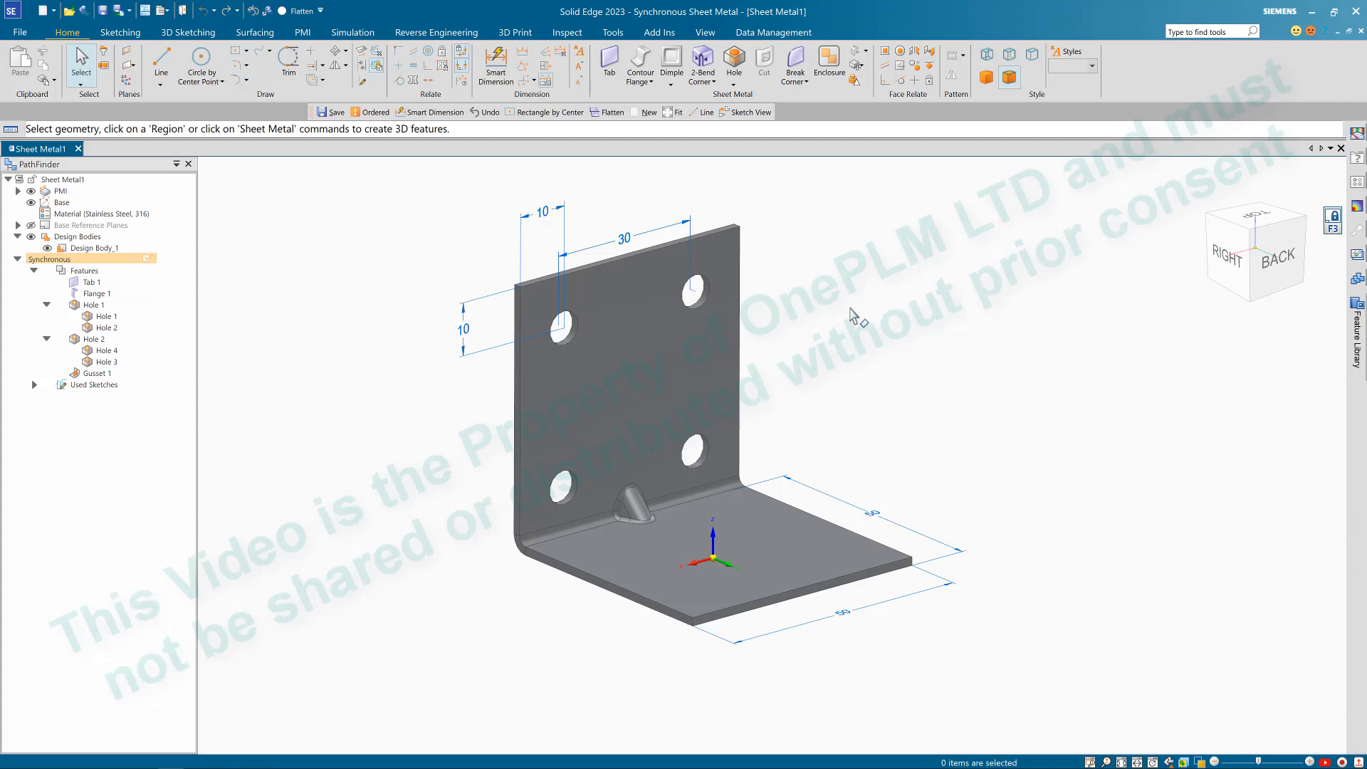
Step: Sketch two parallel lines of equal length on the base tab's upper face, one on each side of the origin, perpendicular to the bend
click(734, 83)
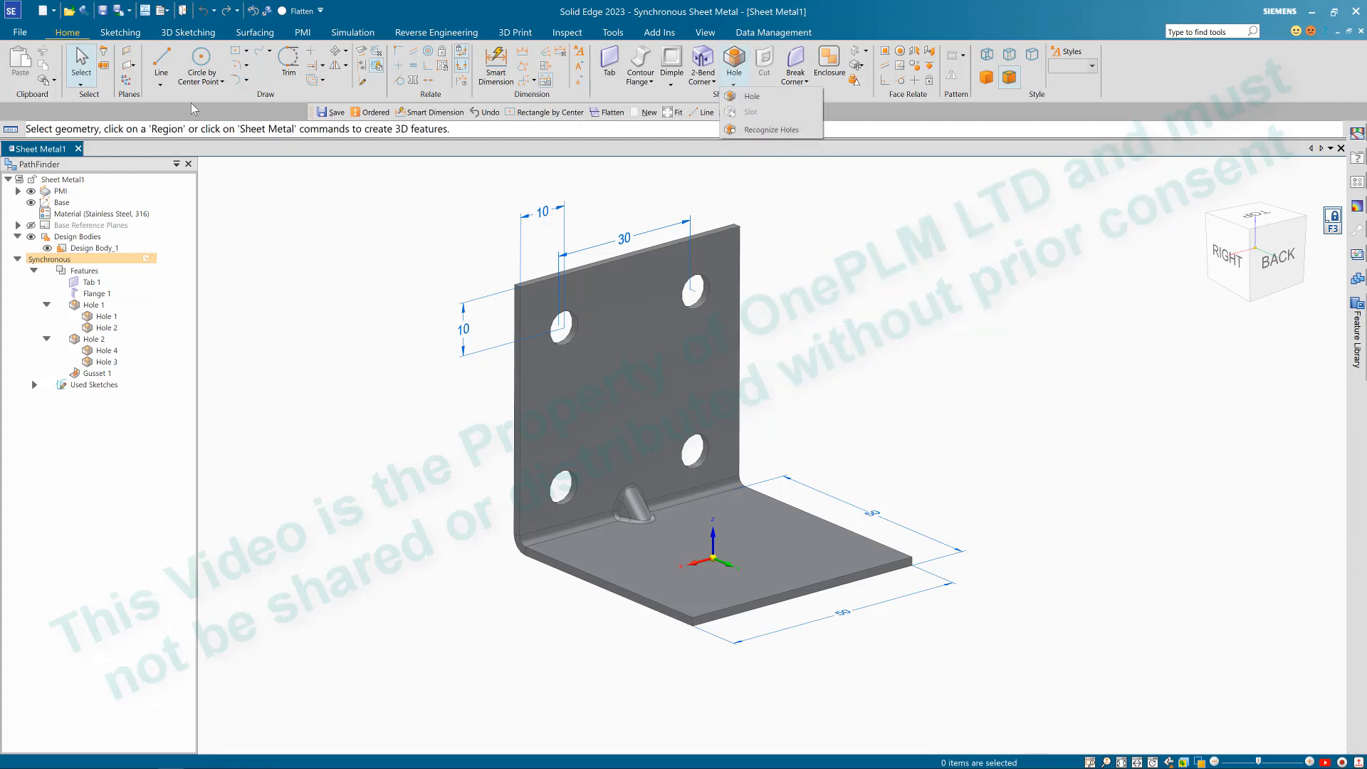
click(162, 60)
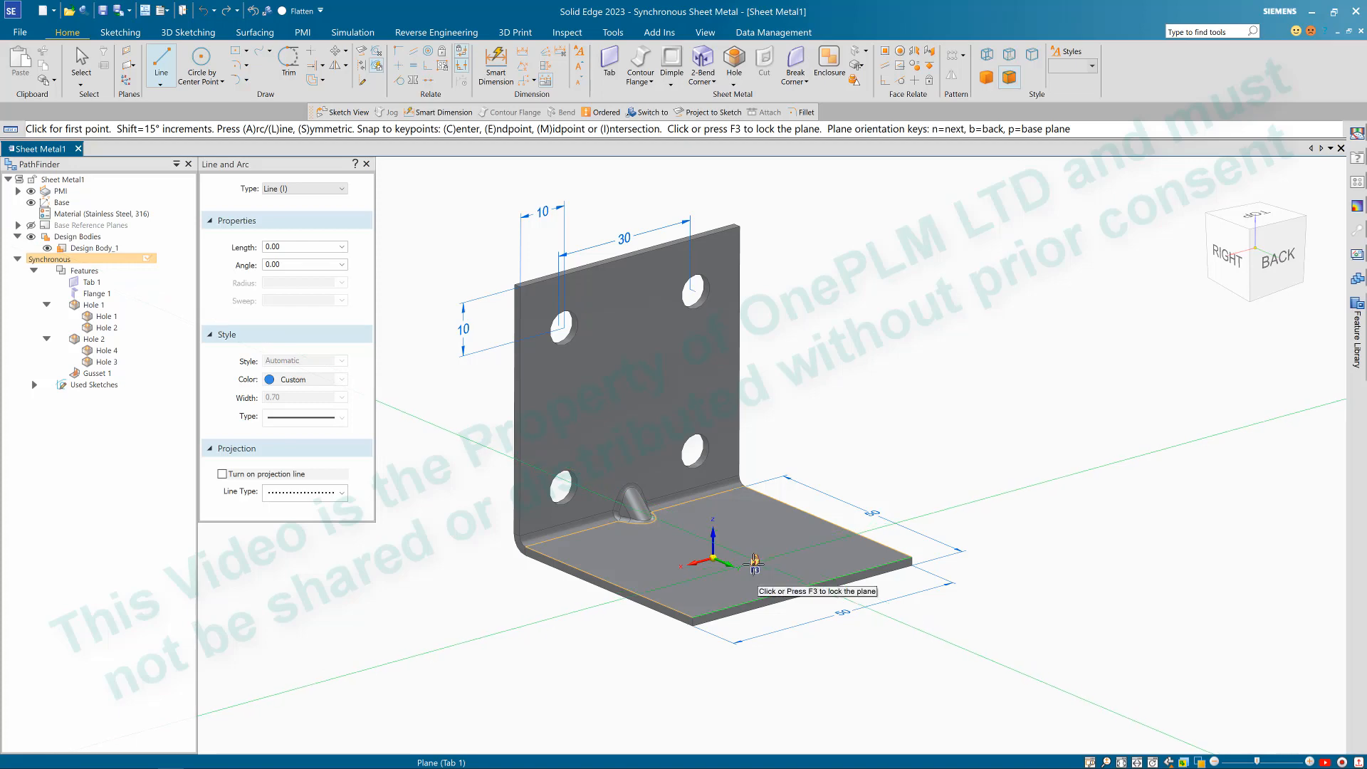
key(F3)
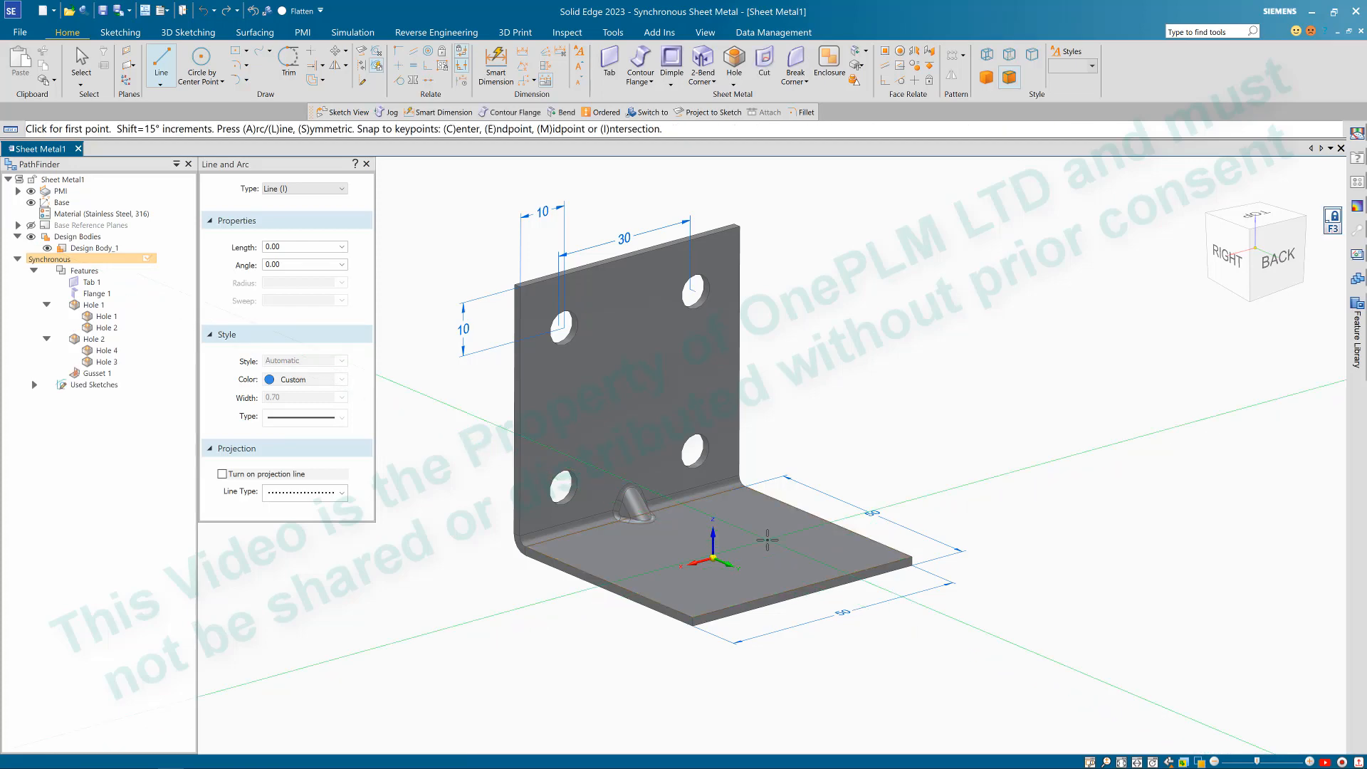
key(ctrl+h)
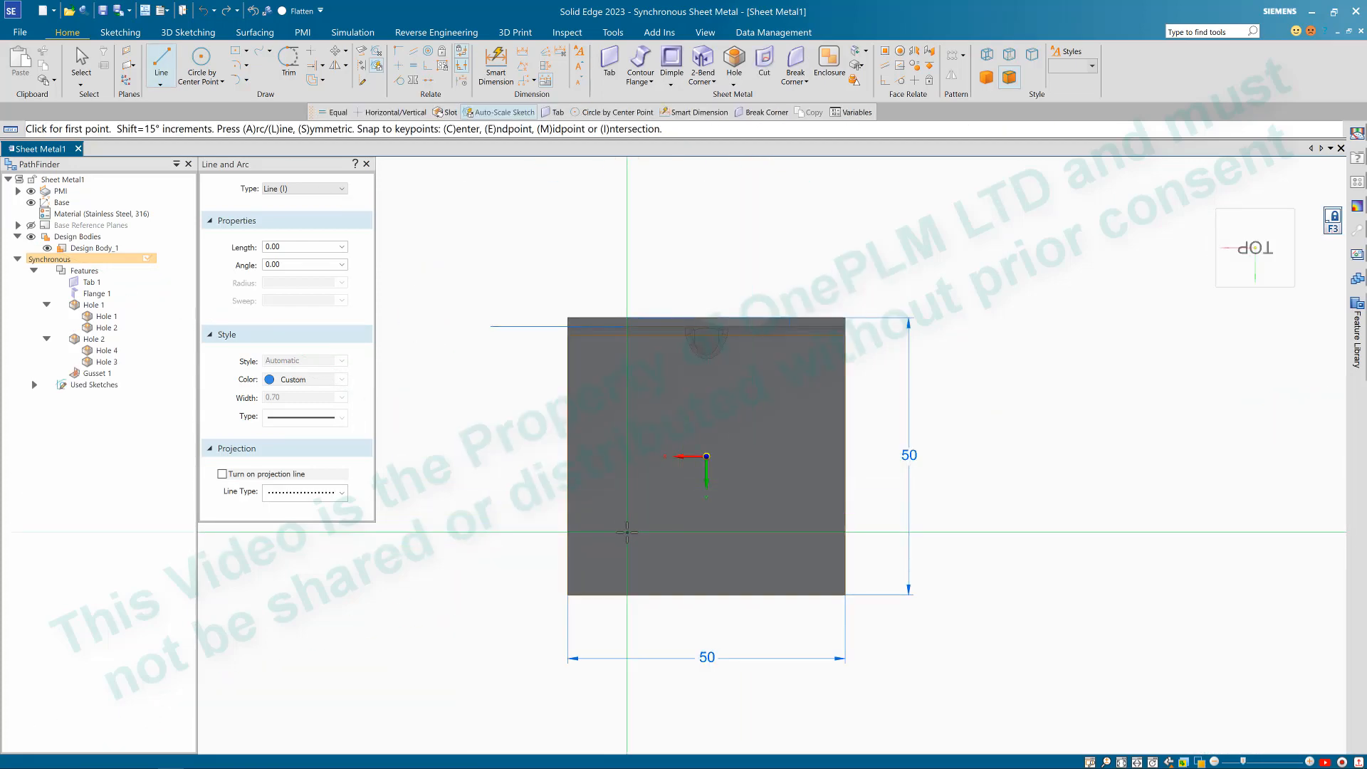
click(625, 538)
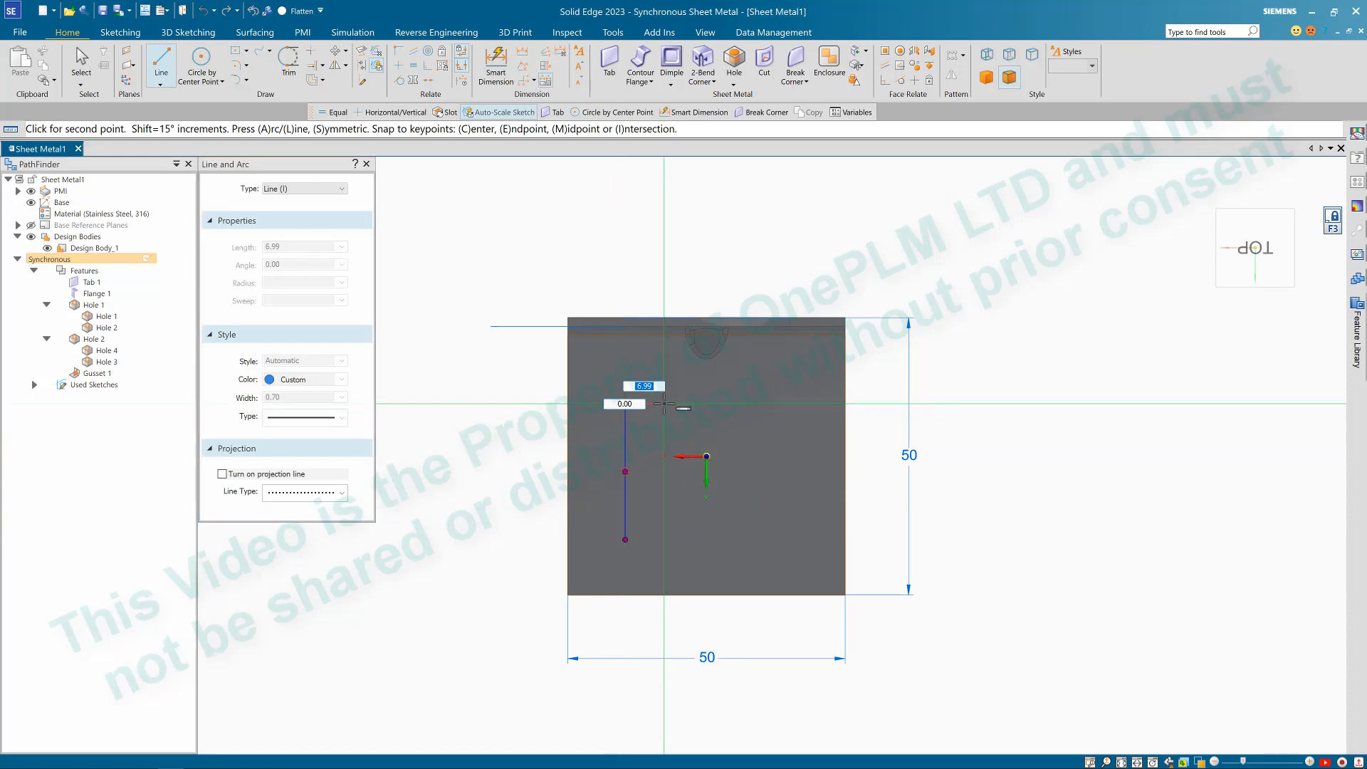
right_click(791, 409)
click(785, 403)
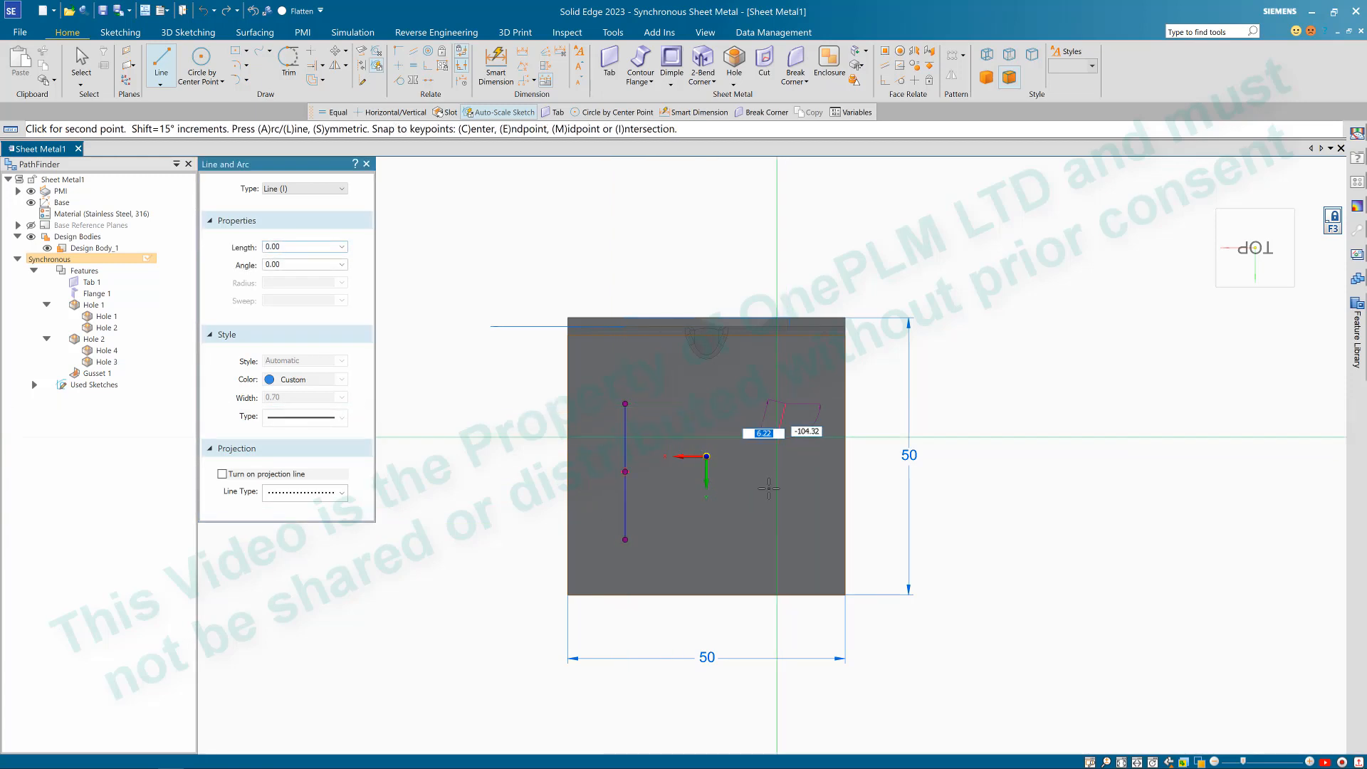
click(786, 539)
right_click(772, 521)
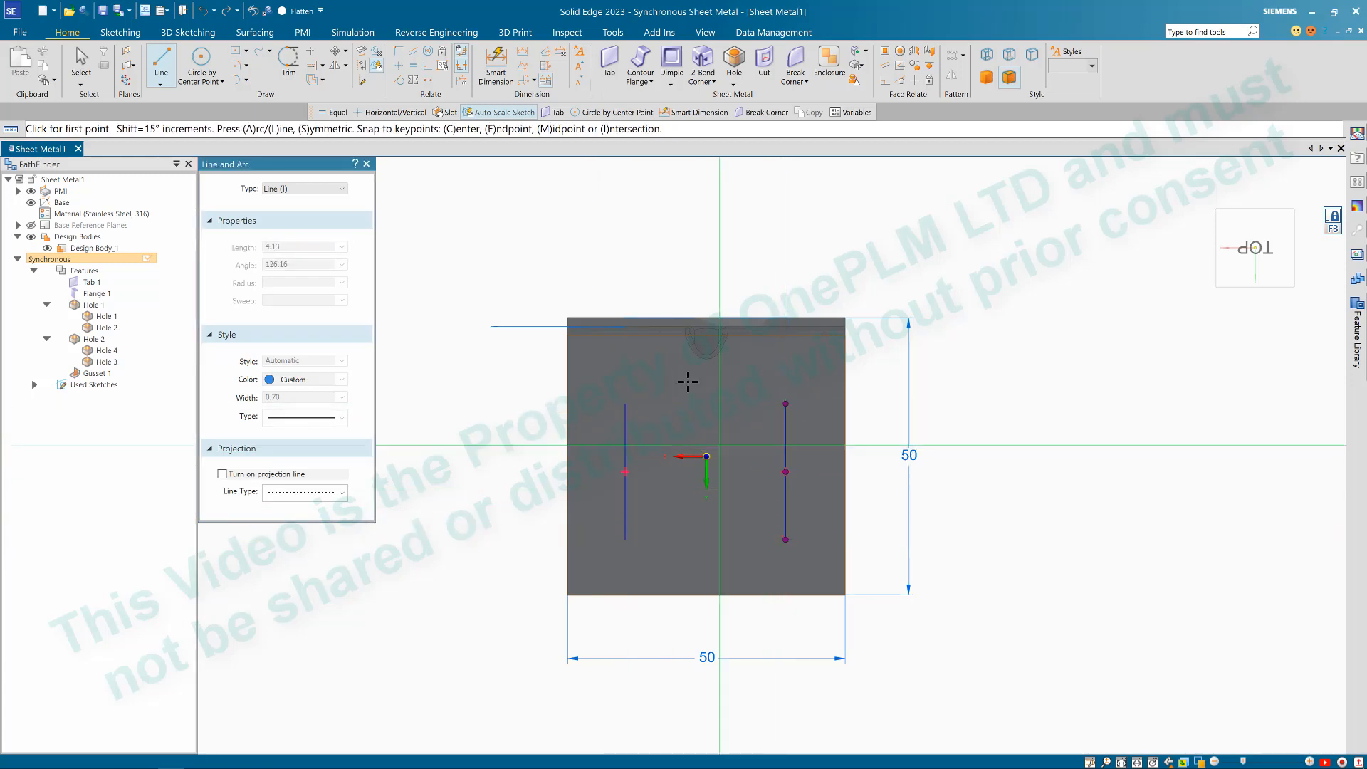
Step: Dimension the horizontal distances from the base tab's outer corner to the nearer sketch line and from that line to the second line
click(523, 56)
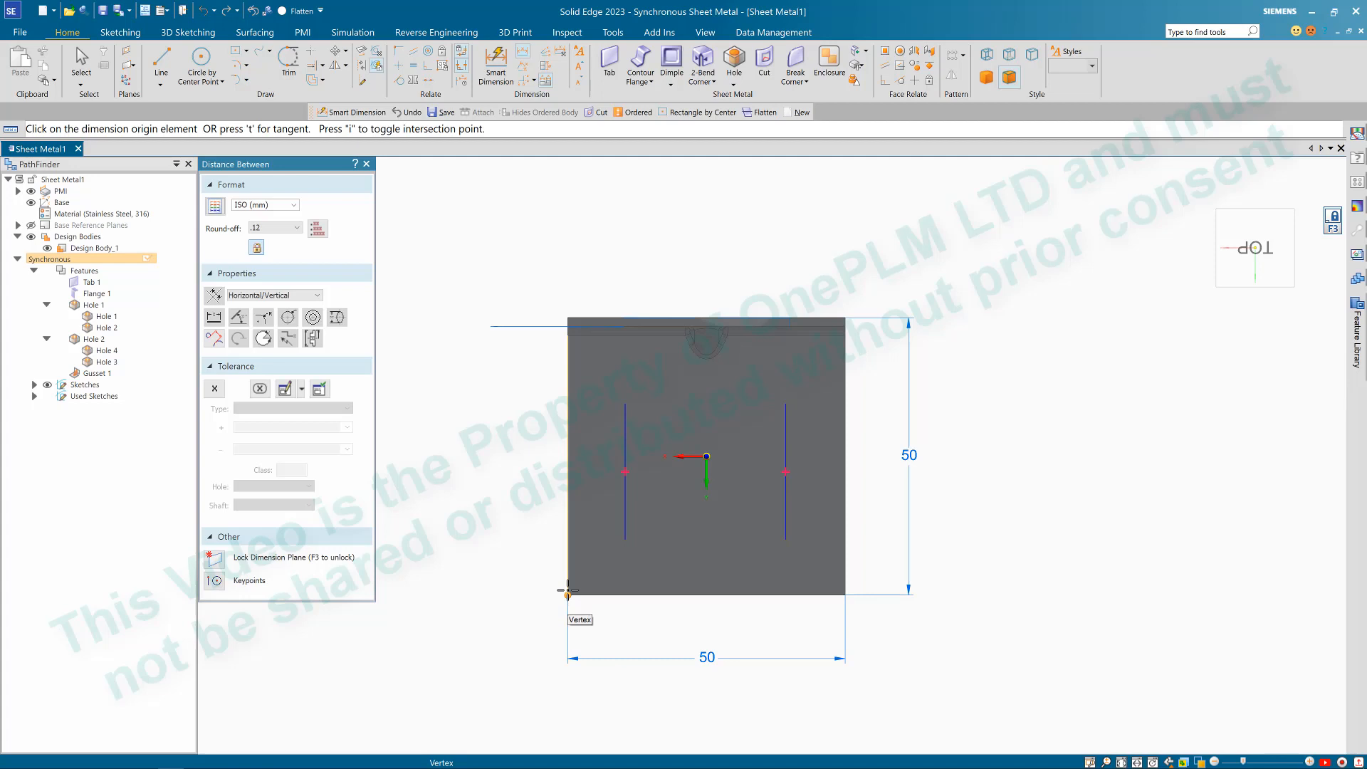
click(569, 595)
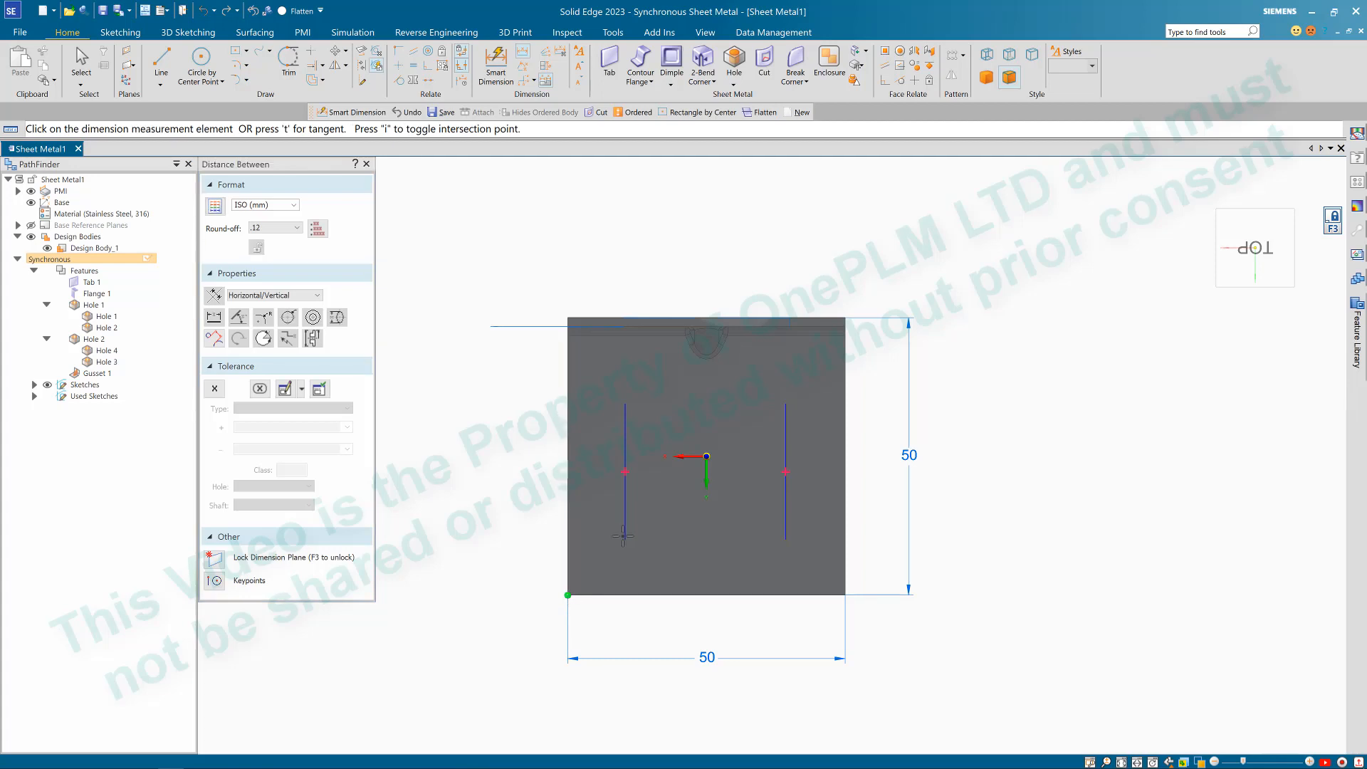
click(624, 536)
click(609, 621)
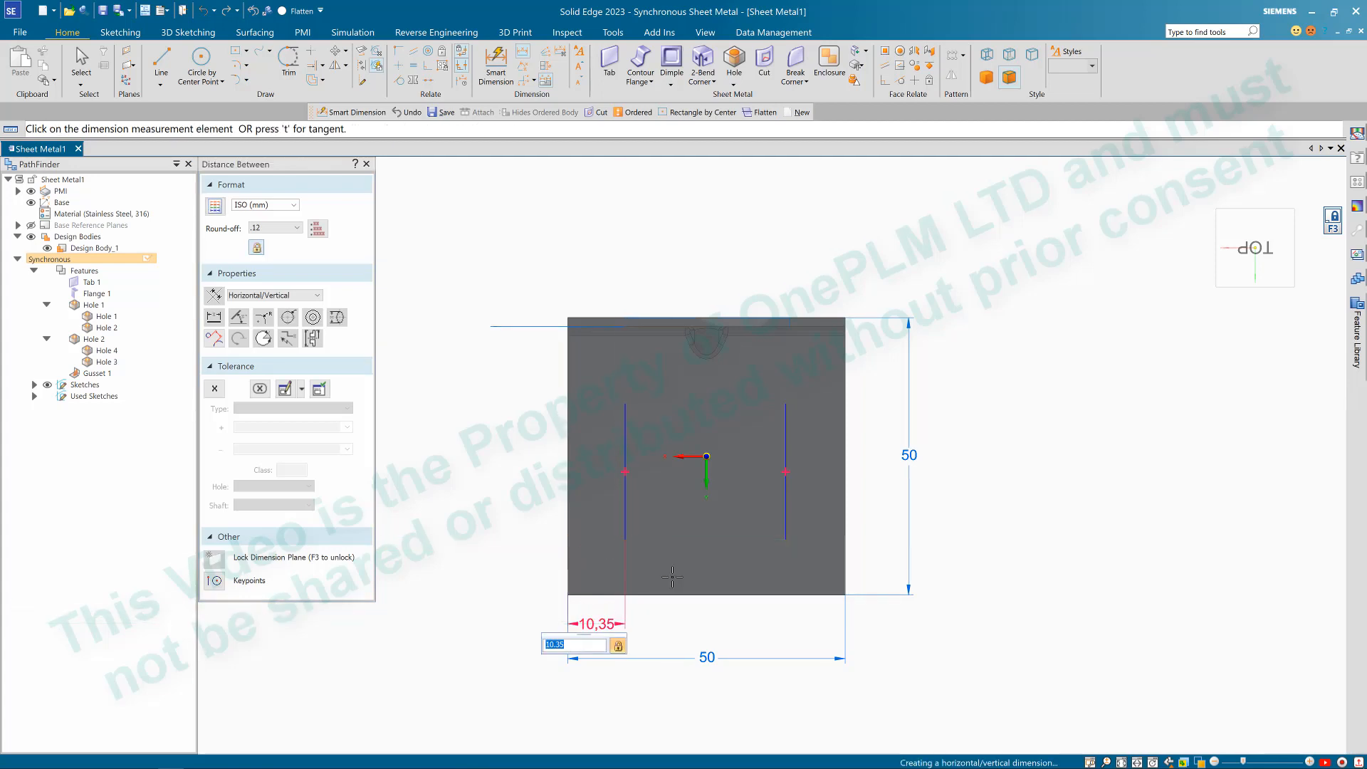
click(786, 539)
click(783, 623)
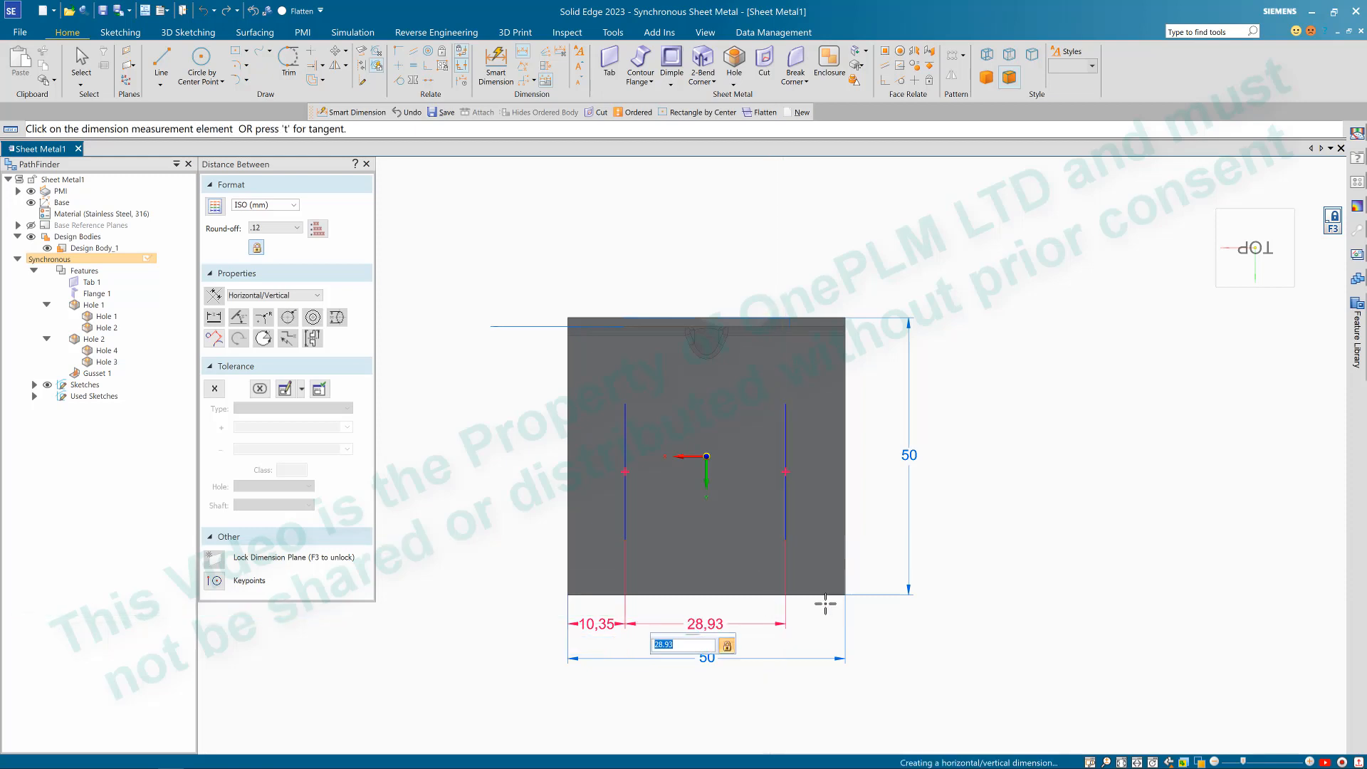
right_click(888, 617)
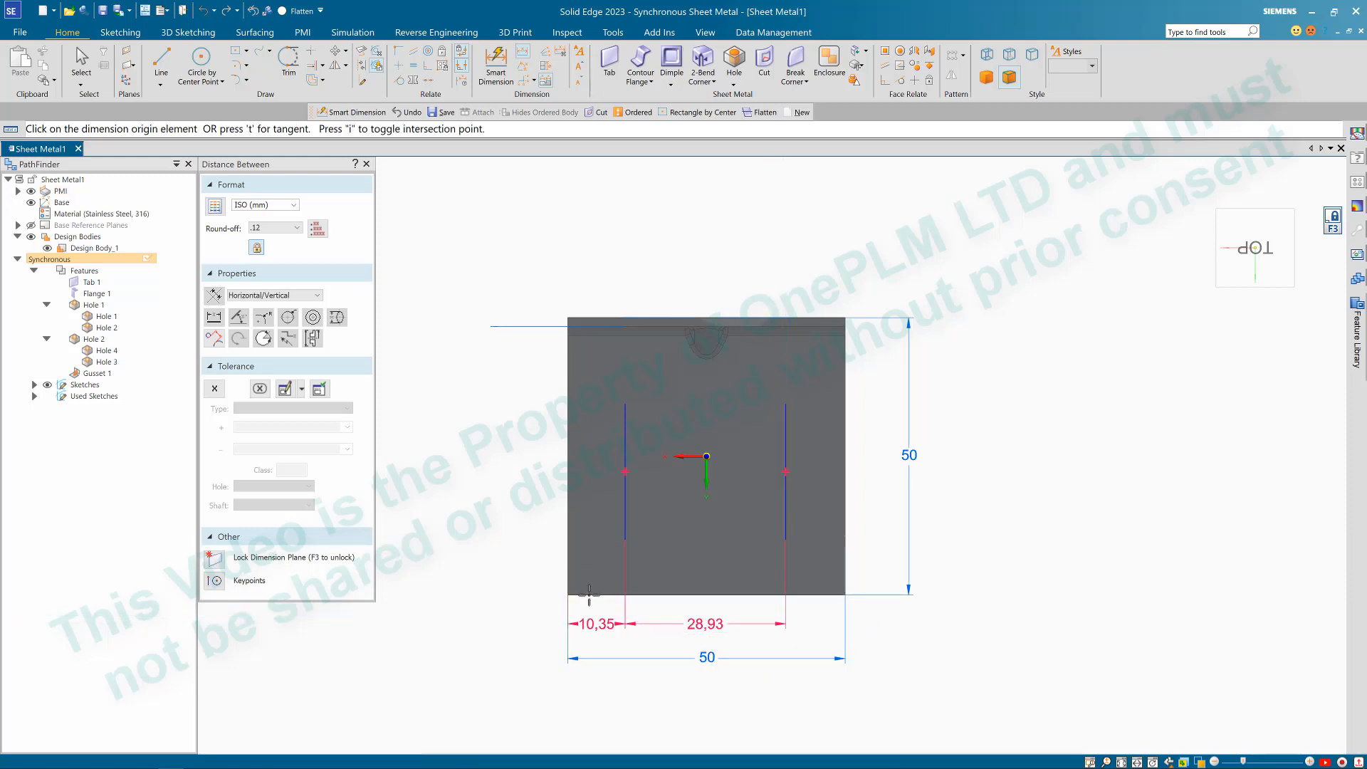
Step: Dimension the distance from the base tab's free edge to the first sketch line's near end and the line's length
click(591, 593)
click(625, 539)
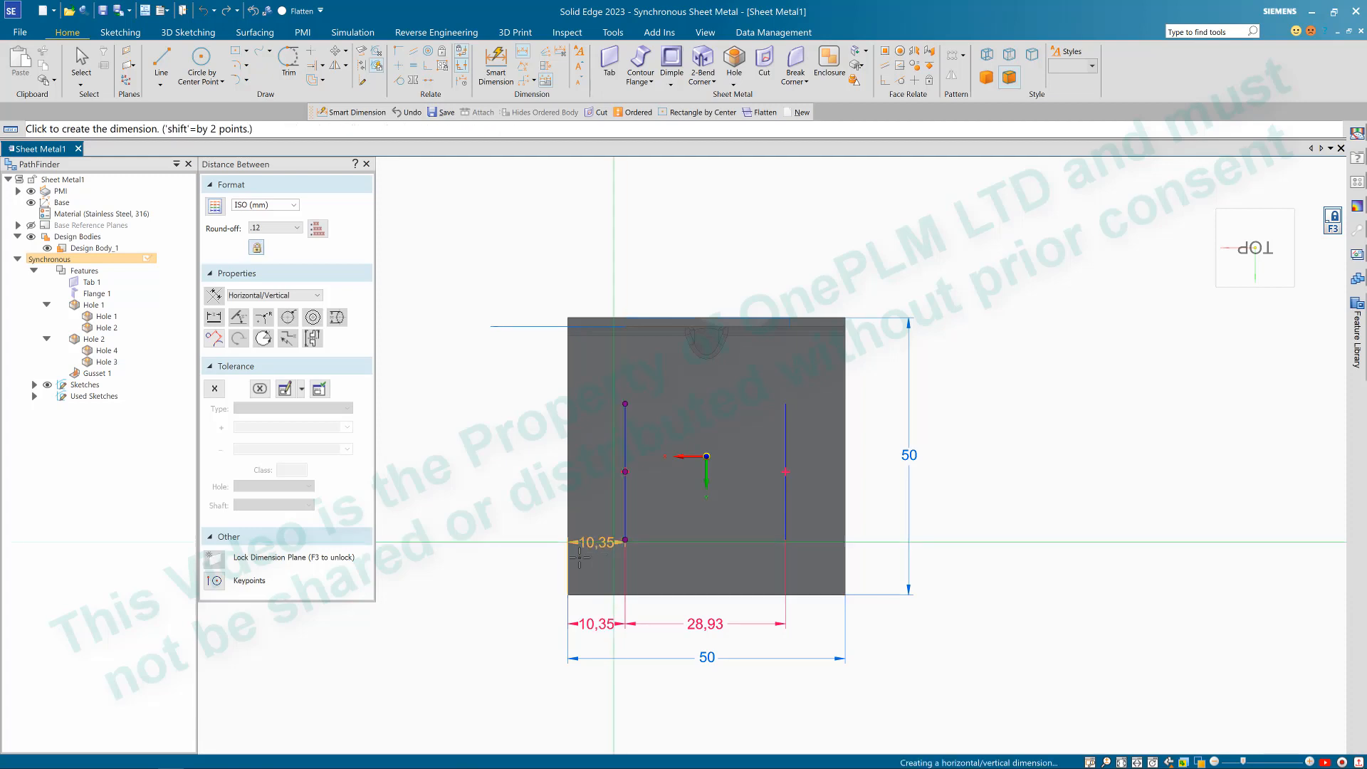
click(531, 562)
click(625, 404)
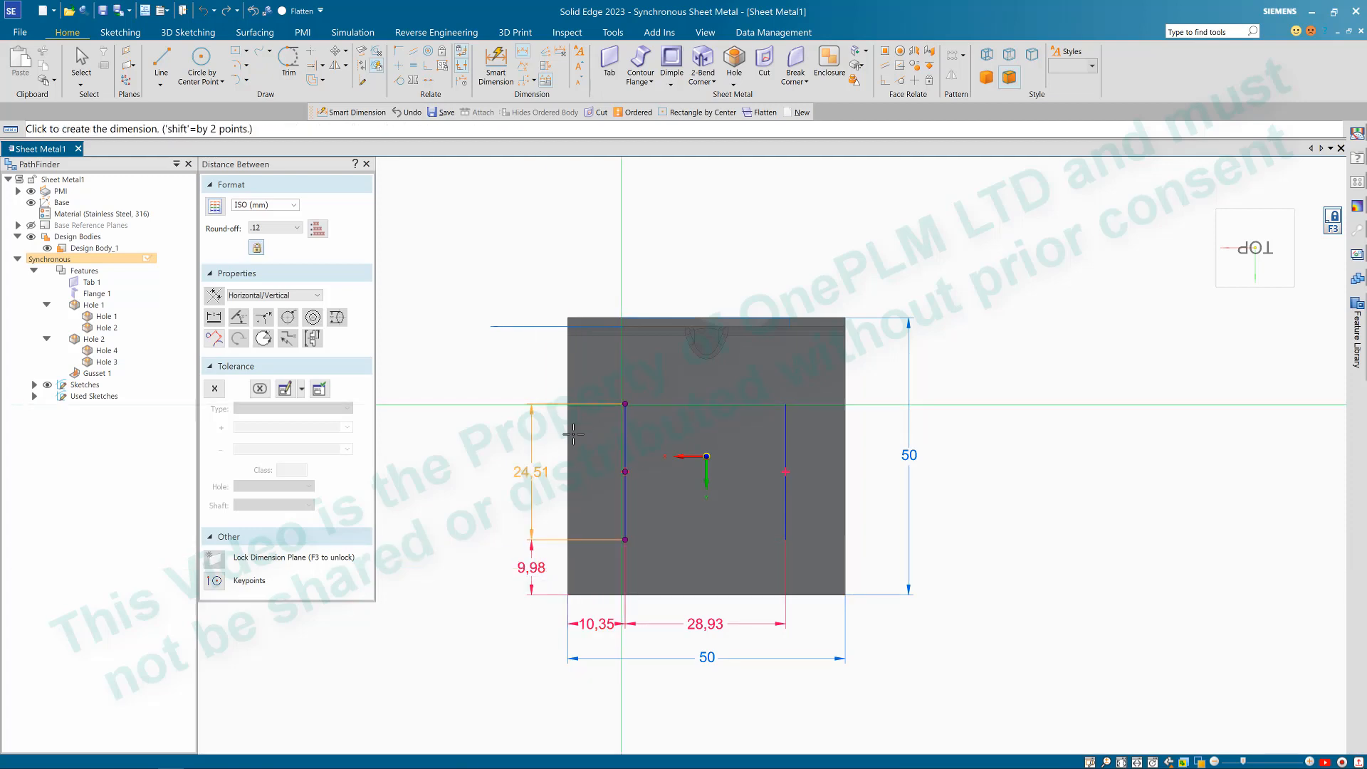
click(531, 498)
key(Escape)
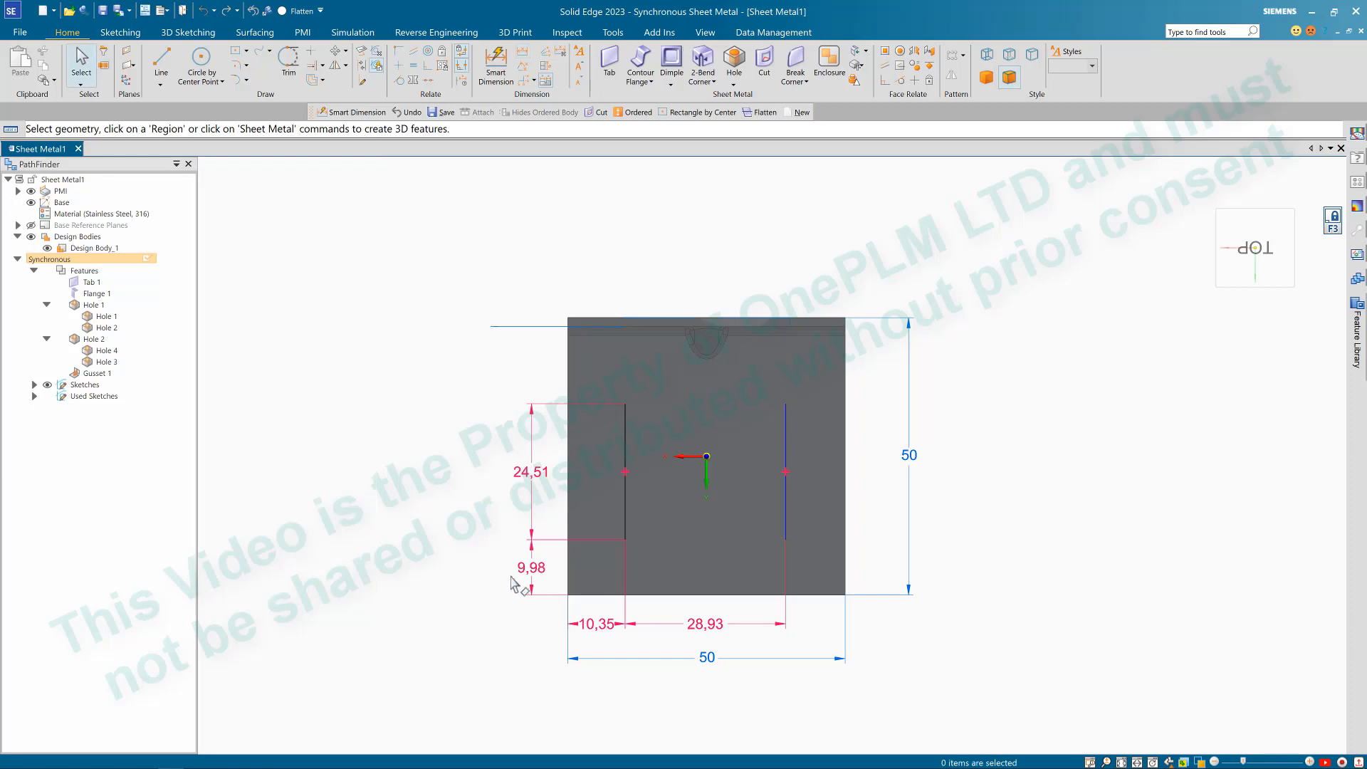
Step: Set the first line's distance from the tab's free edge to 10 mm and its length to 30 mm
click(531, 567)
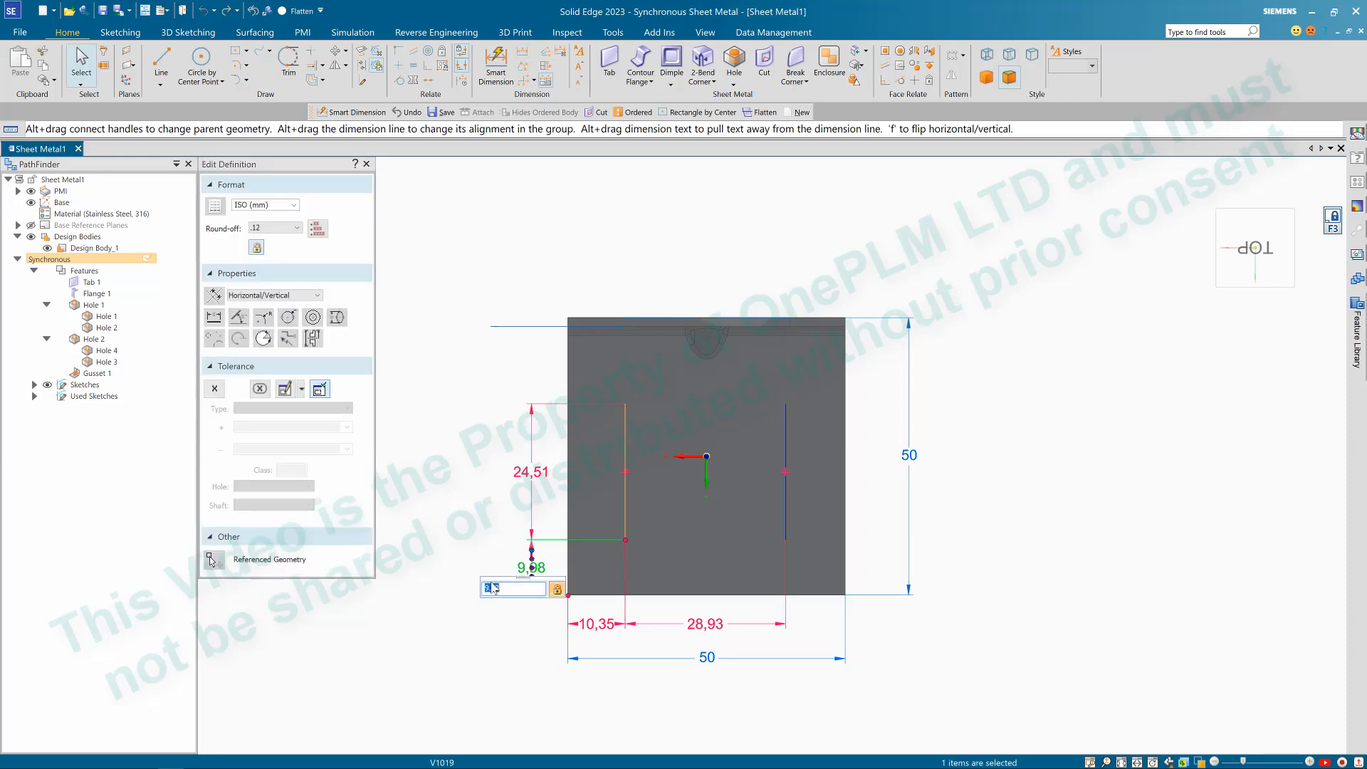
text(10)
key(Return)
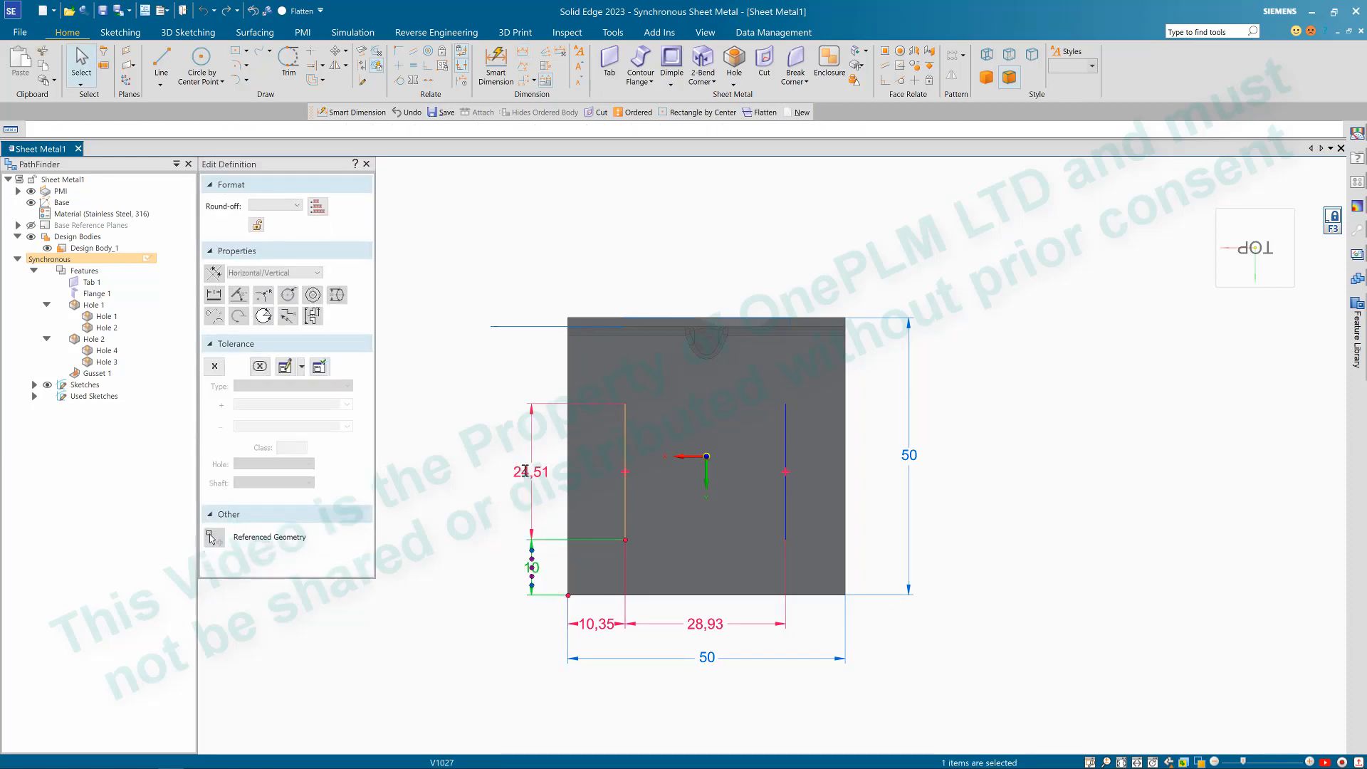
click(525, 472)
text(30)
key(Return)
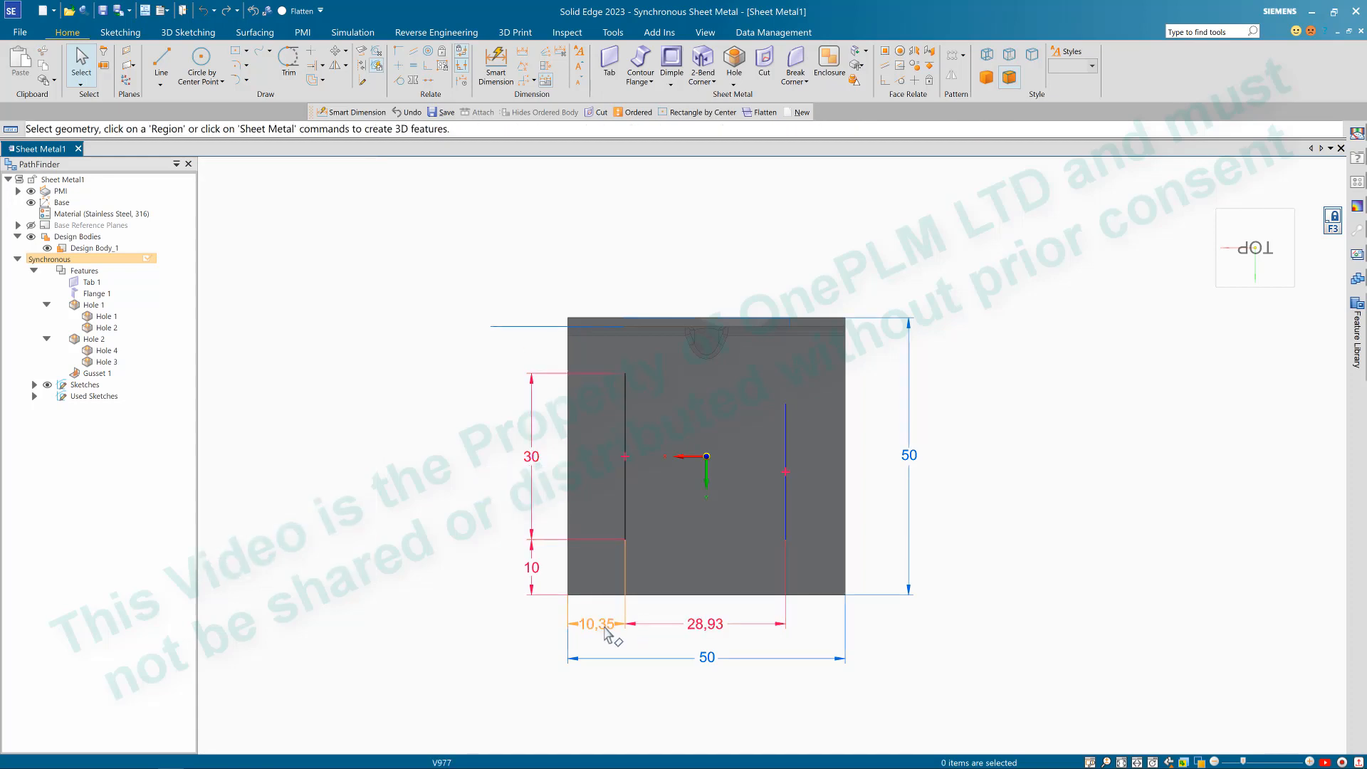
Step: Set the first line's offset from the tab's side edge to 10 mm and the spacing between the two lines to 30 mm
click(605, 624)
text(10)
key(Return)
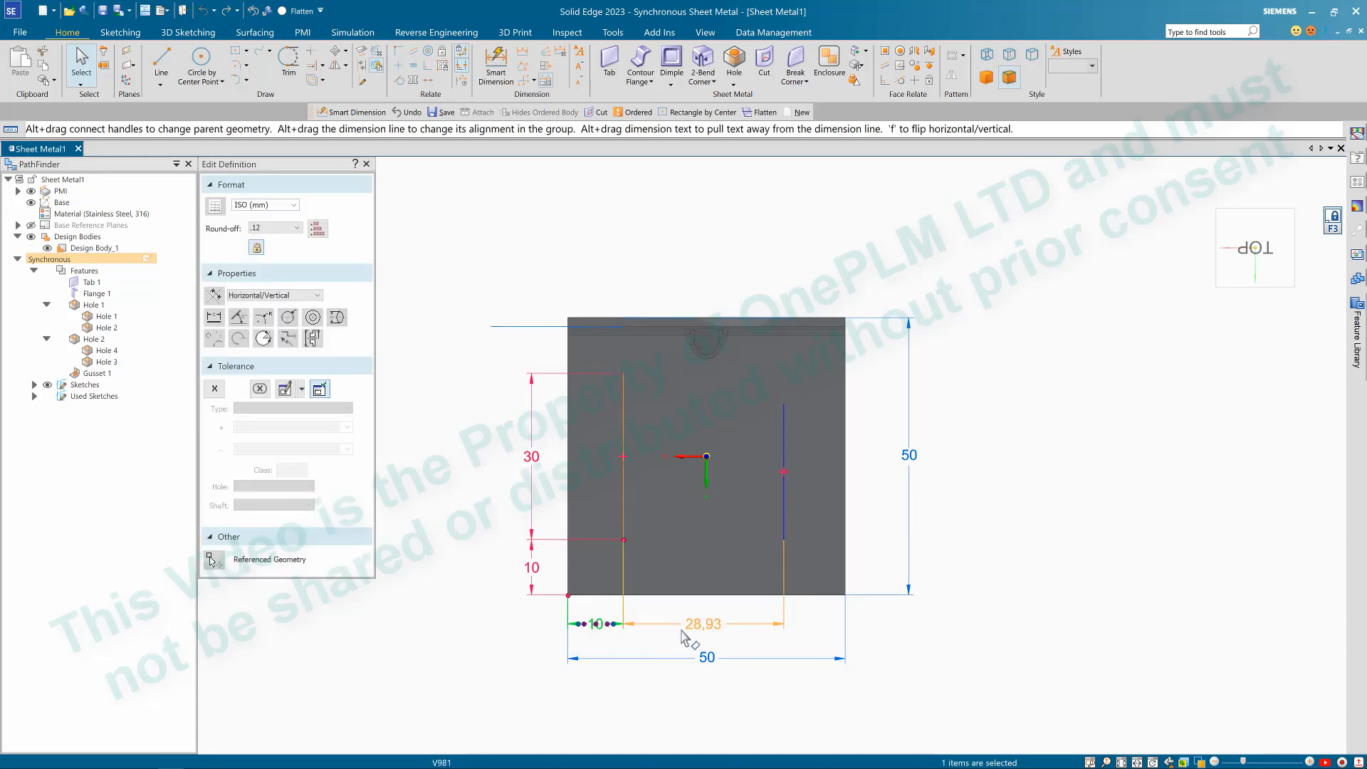
click(696, 627)
text(30)
key(Return)
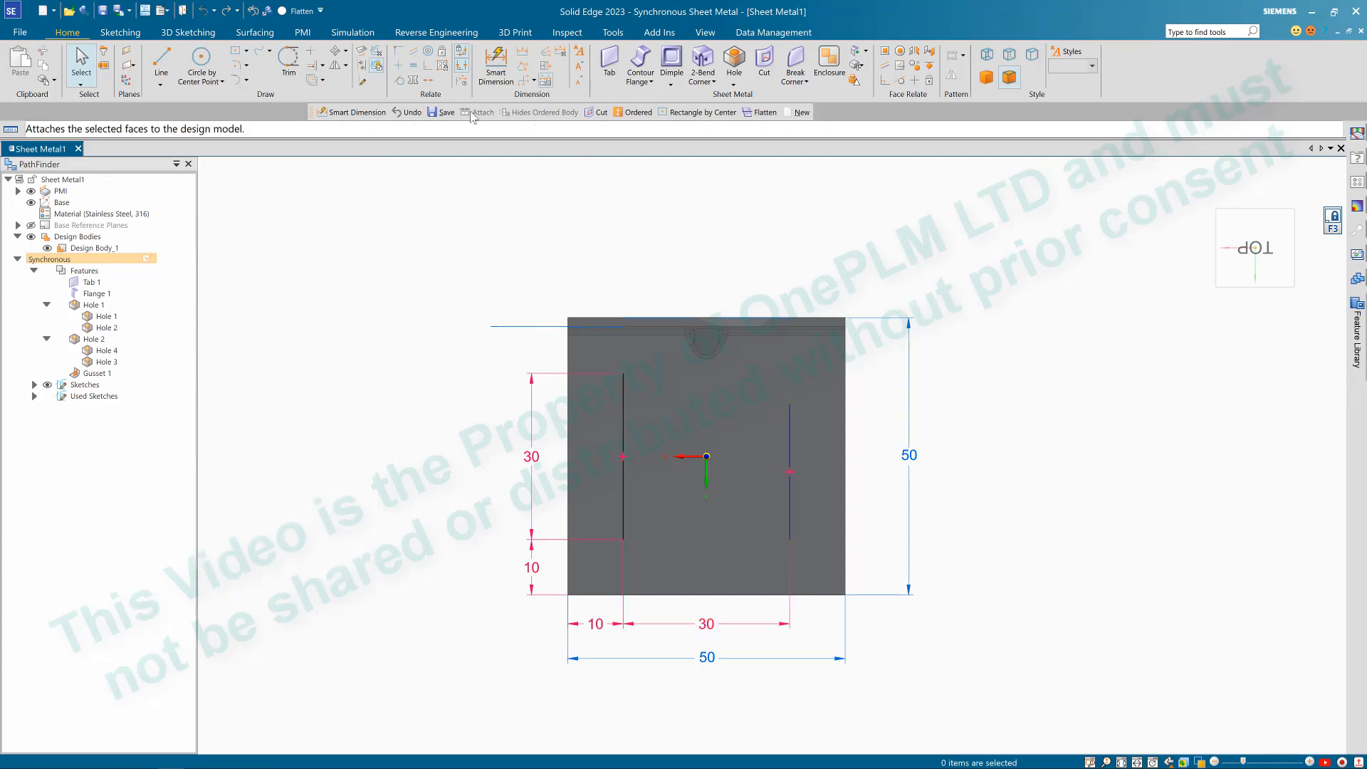
Step: Align both pairs of line endpoints with Horizontal/Vertical relations so that the second line matches the first
click(401, 67)
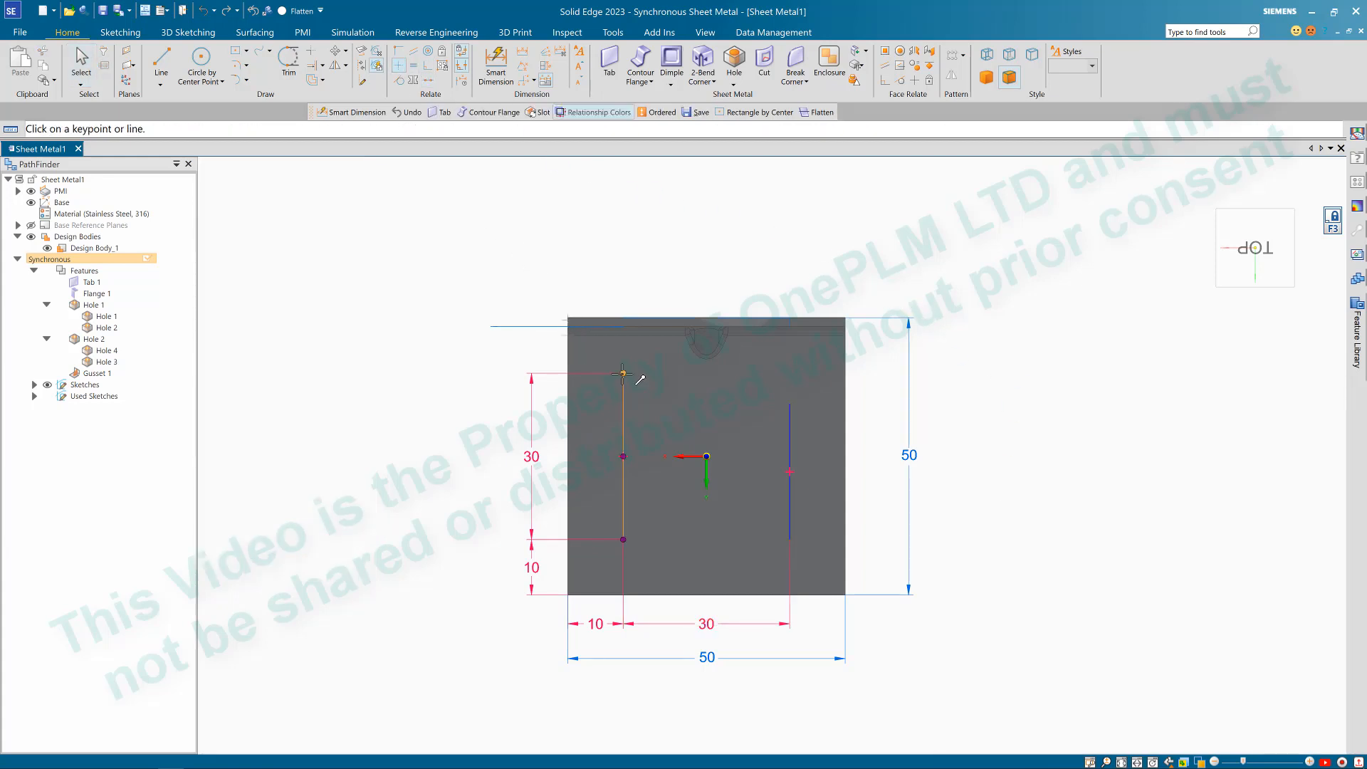
click(790, 404)
click(622, 539)
click(789, 539)
key(Escape)
scroll(707, 635, up, 2)
scroll(682, 705, down, 3)
scroll(682, 707, up, 2)
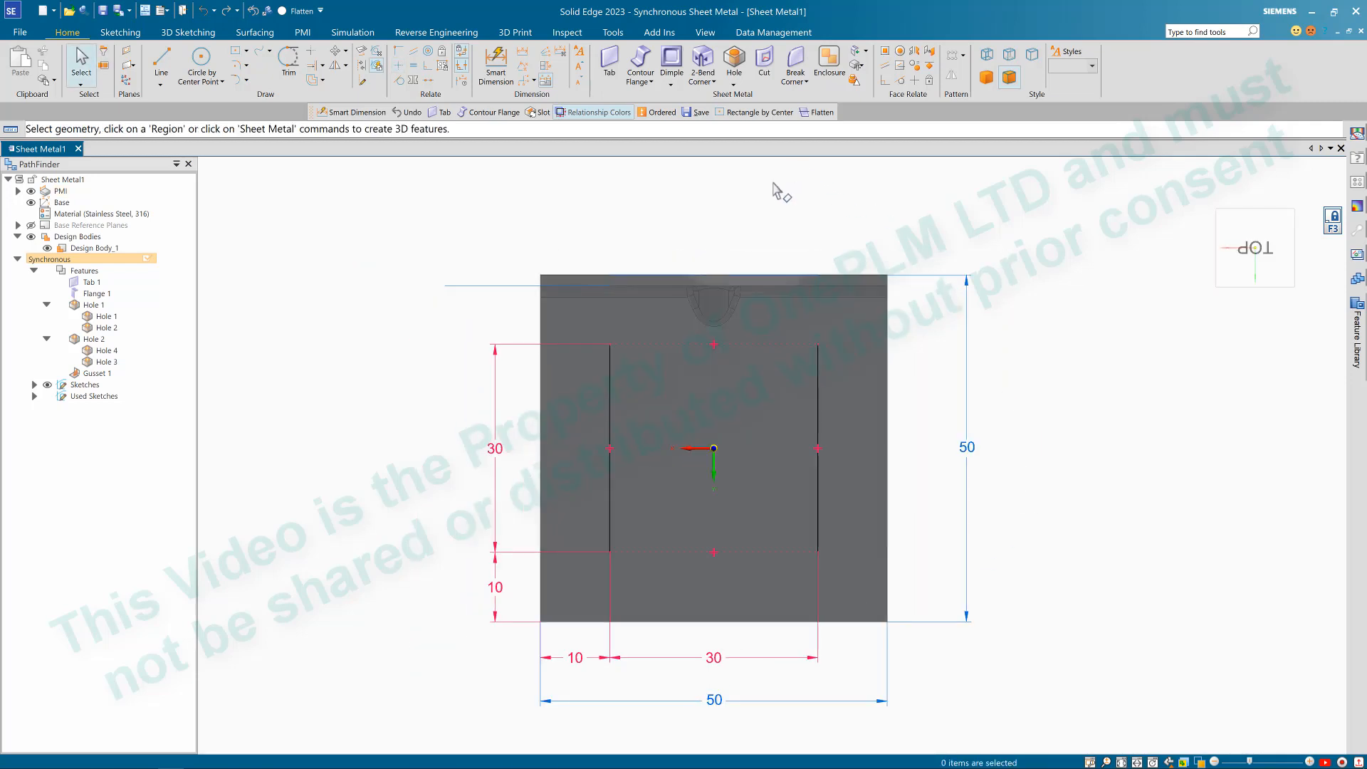
Step: Start a Slot with arc ends and a slot width of 6.20 mm
mouse_move(760, 228)
middle_down()
mouse_move(778, 187)
mouse_move(793, 211)
mouse_move(771, 205)
middle_up()
key(ctrl+i)
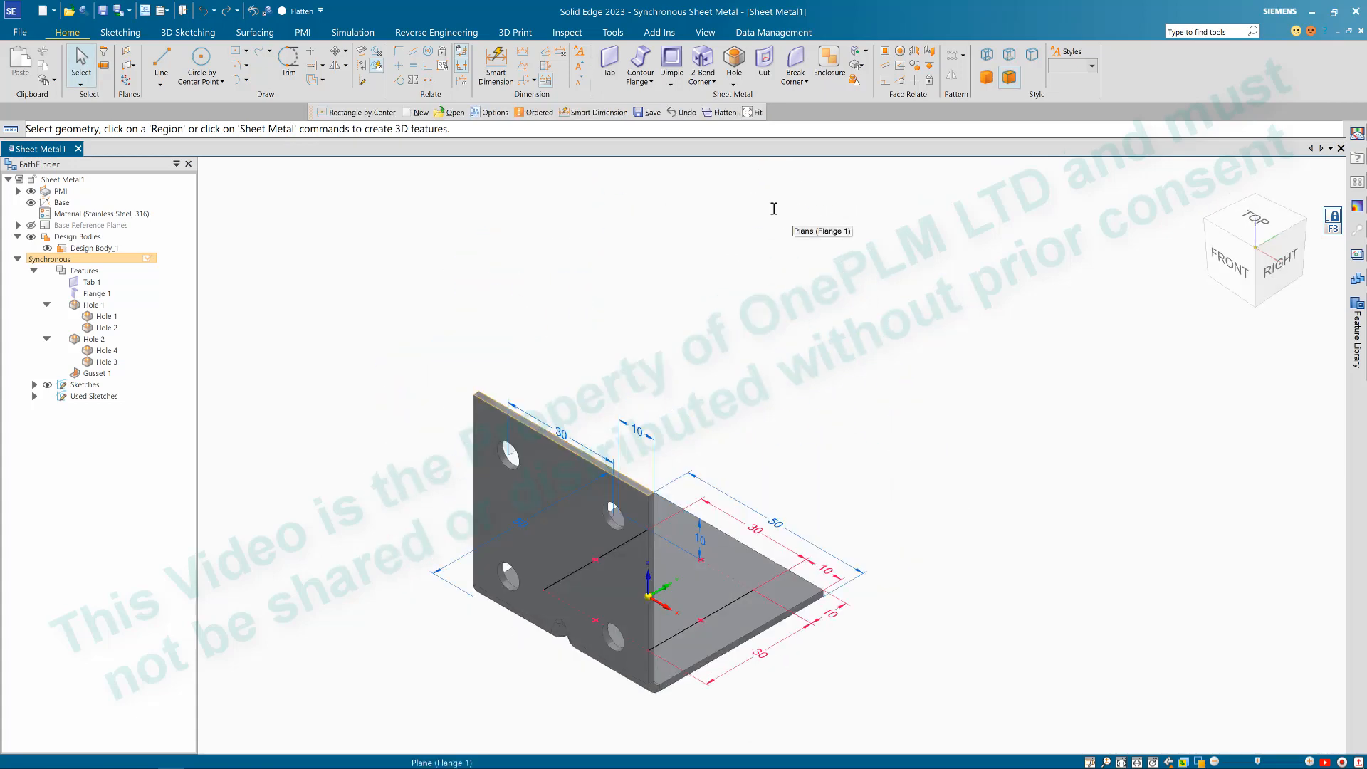
click(1230, 269)
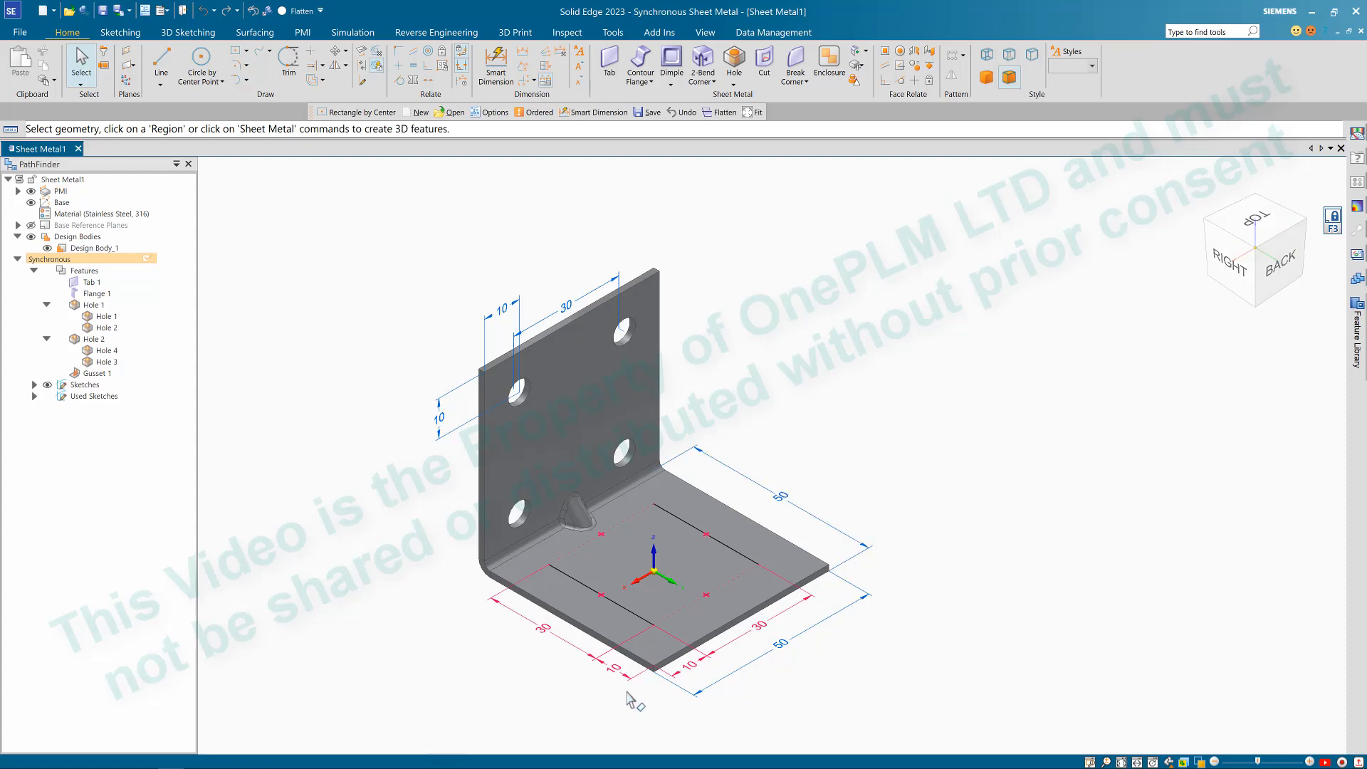
scroll(626, 700, up, 2)
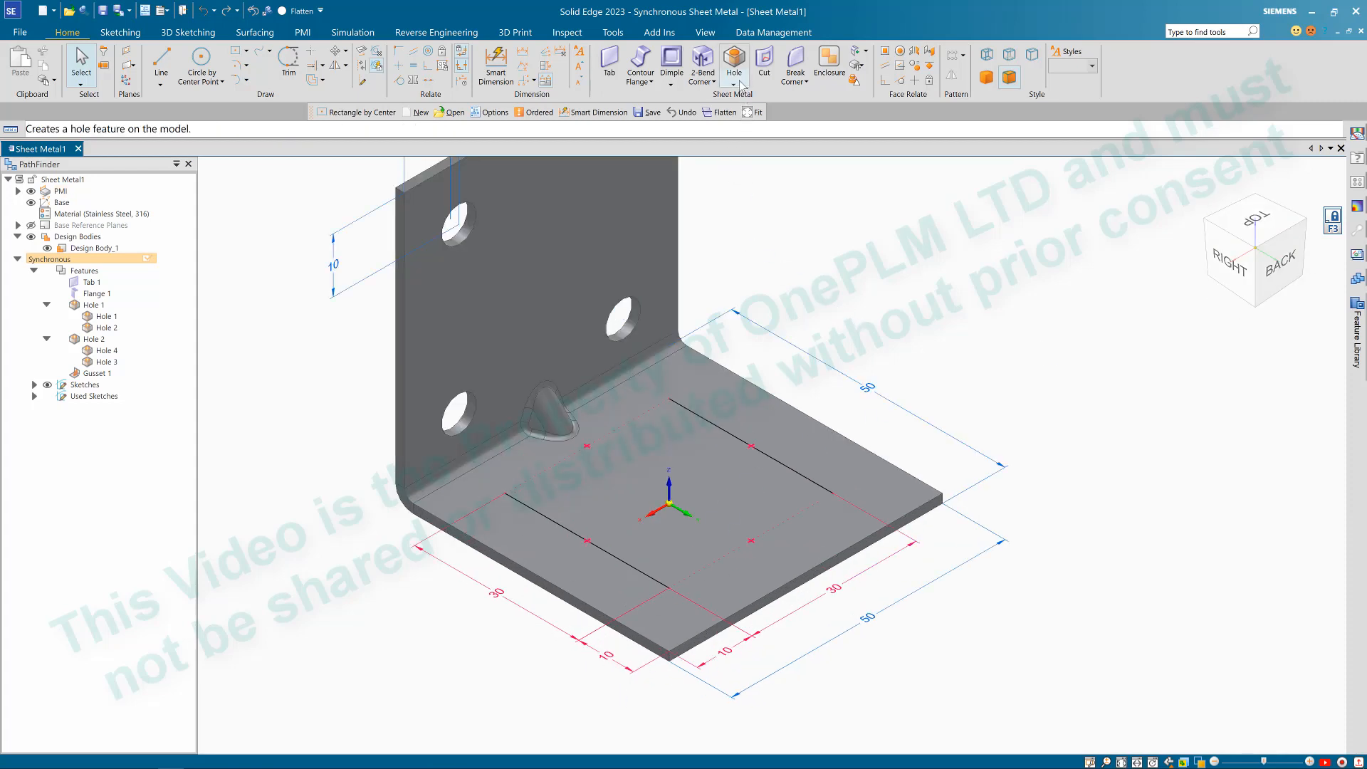
click(754, 115)
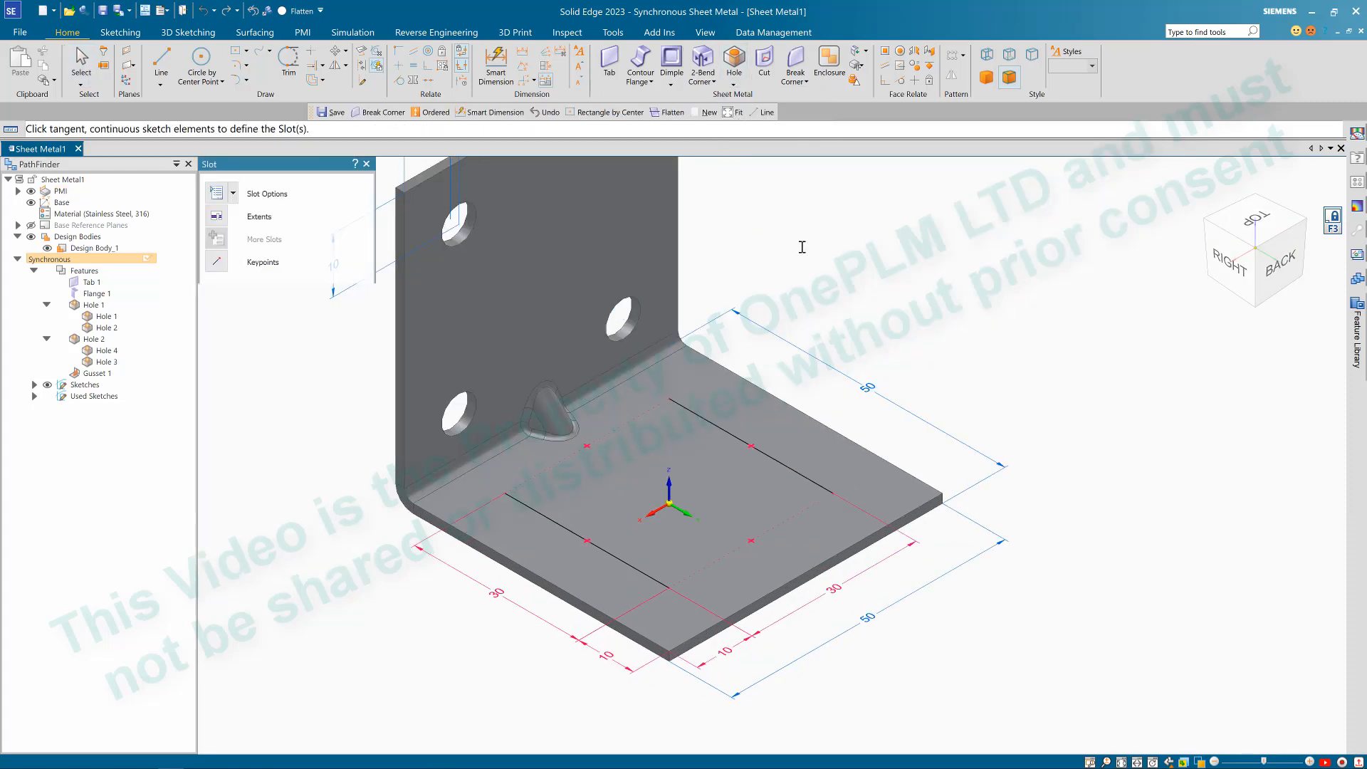
click(216, 195)
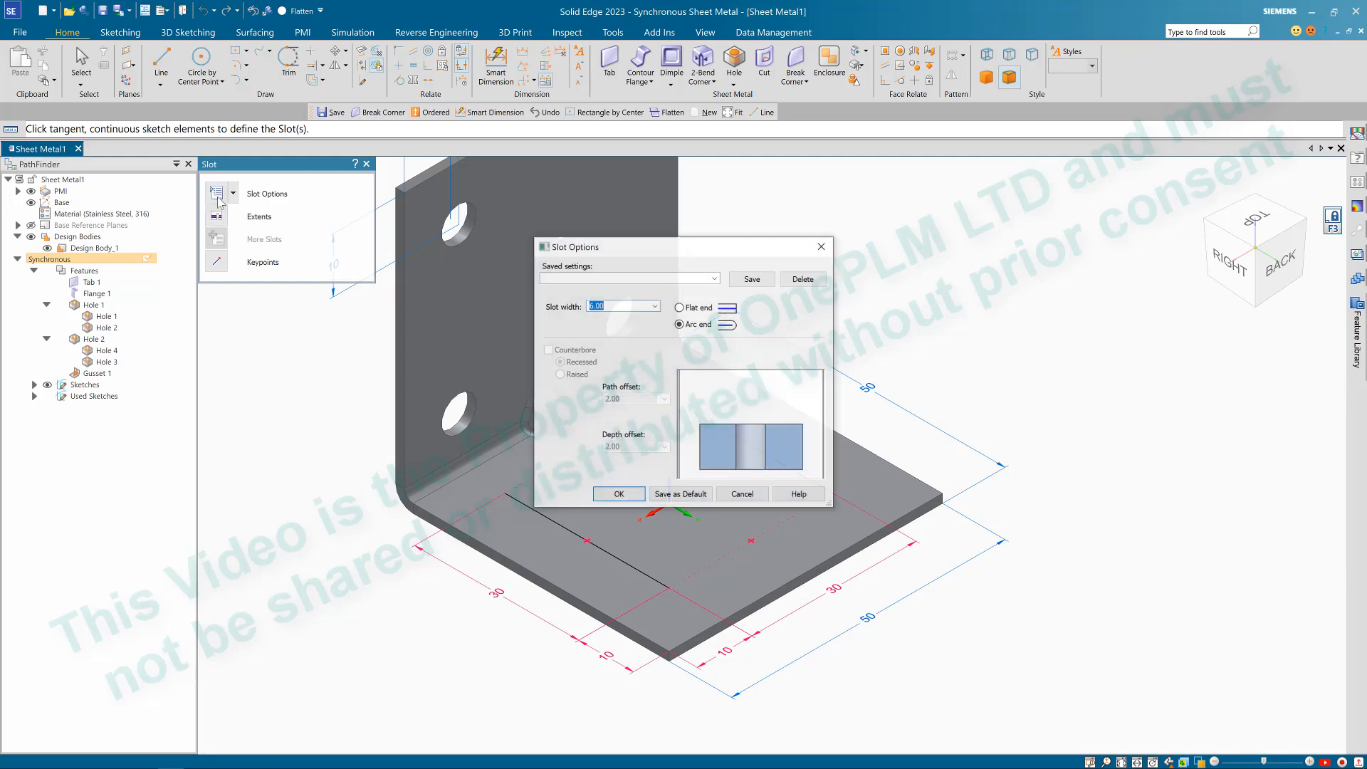
click(680, 308)
click(698, 325)
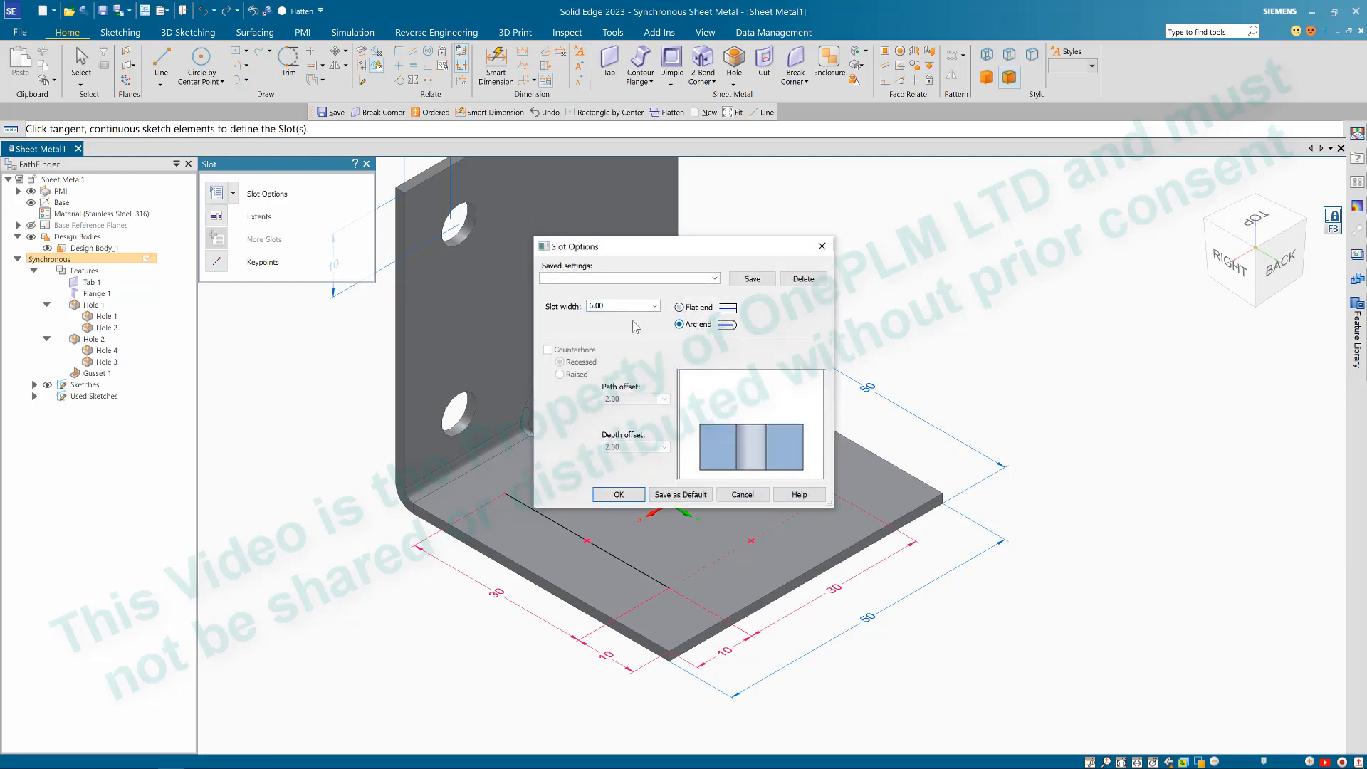
drag(617, 310, 577, 309)
click(669, 496)
click(619, 495)
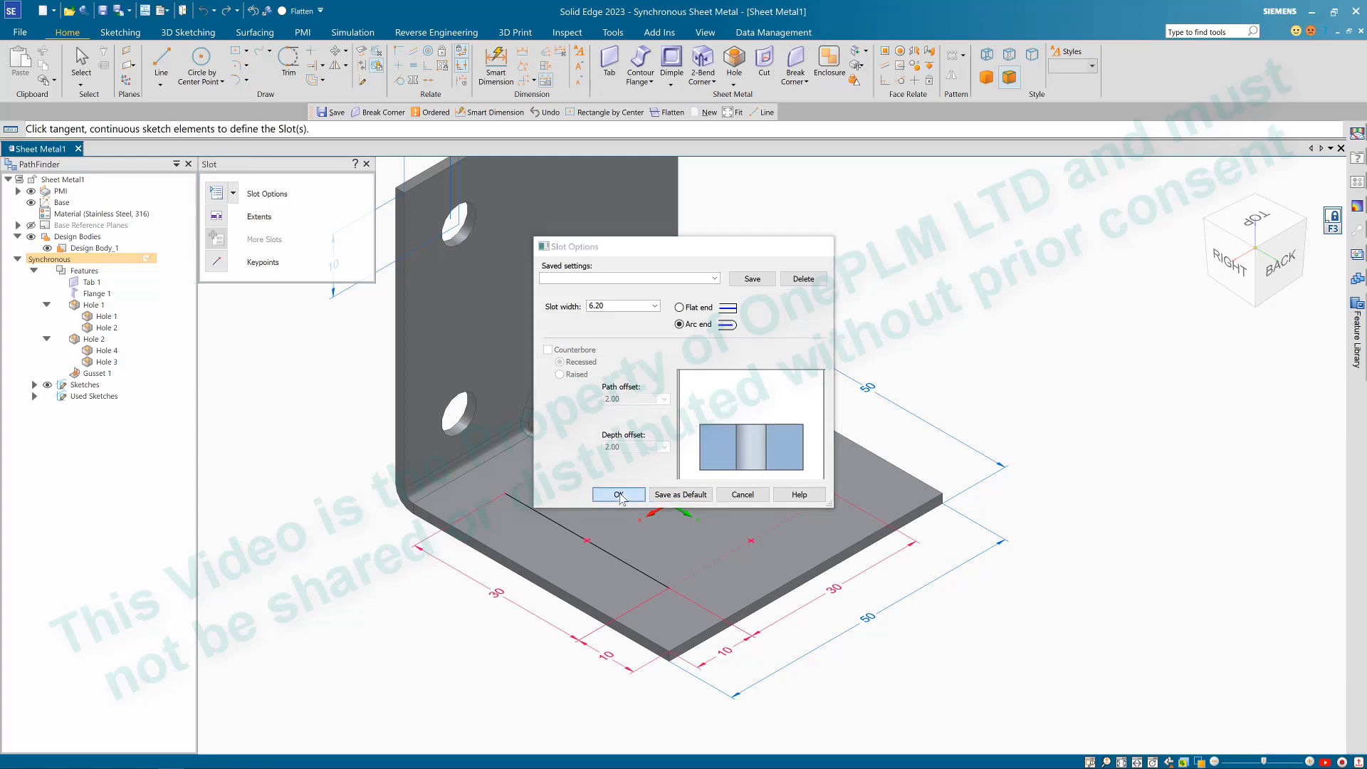
Step: Cut slots down through the base tab along both sketched lines
click(619, 563)
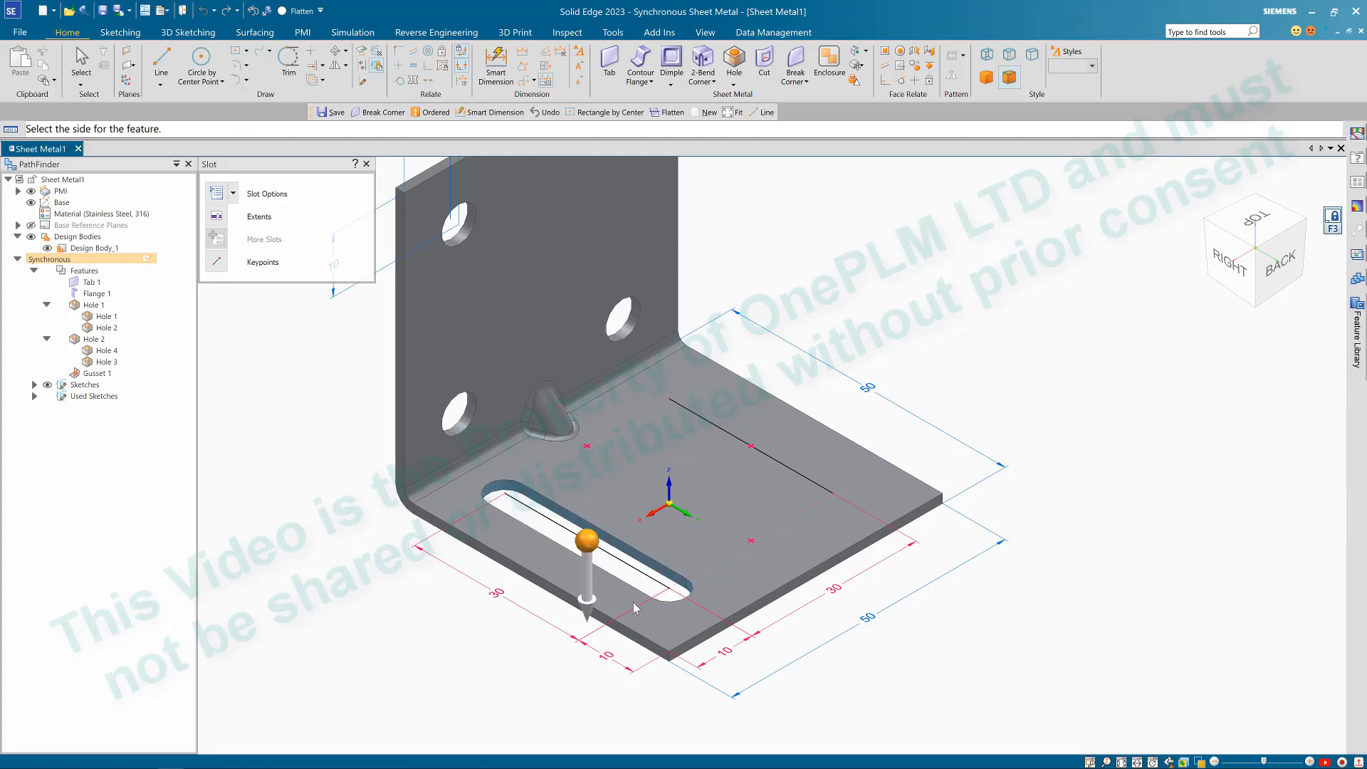
click(634, 609)
click(795, 471)
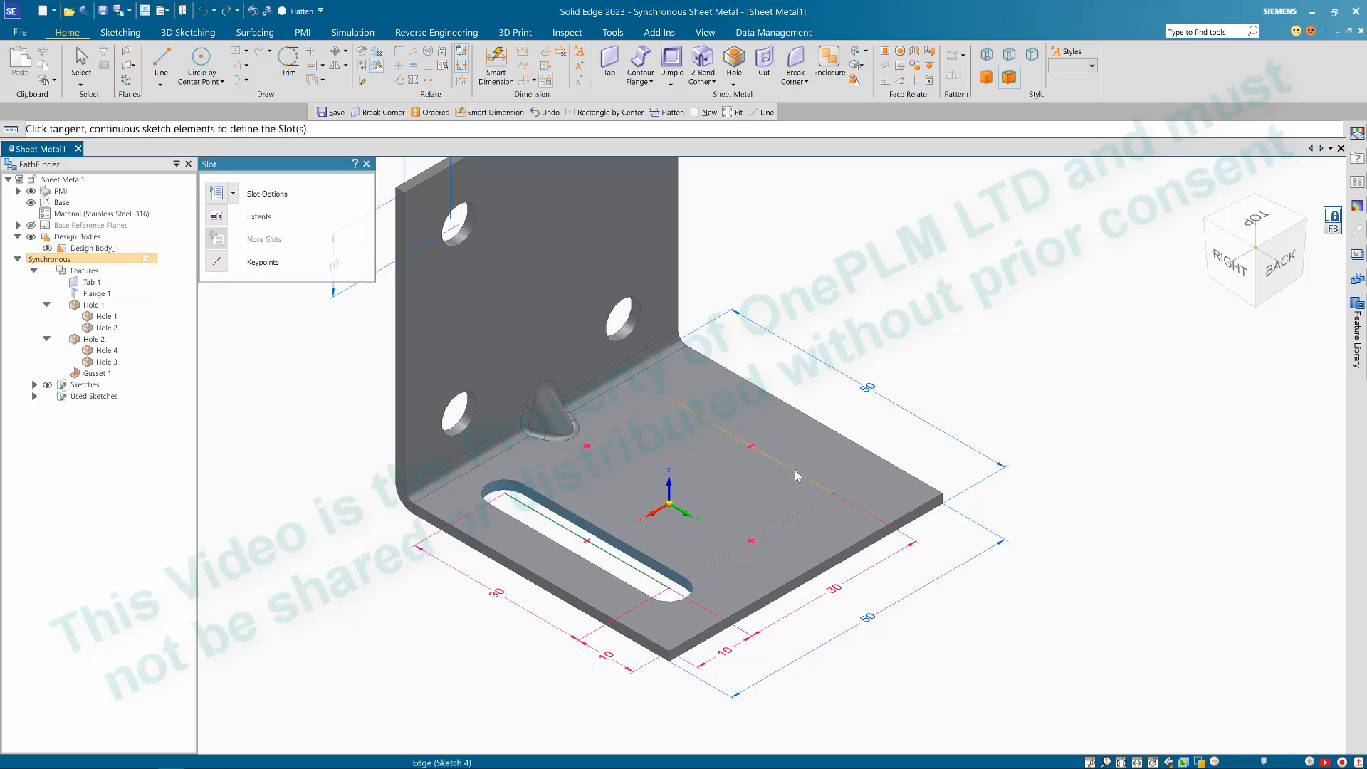
click(797, 485)
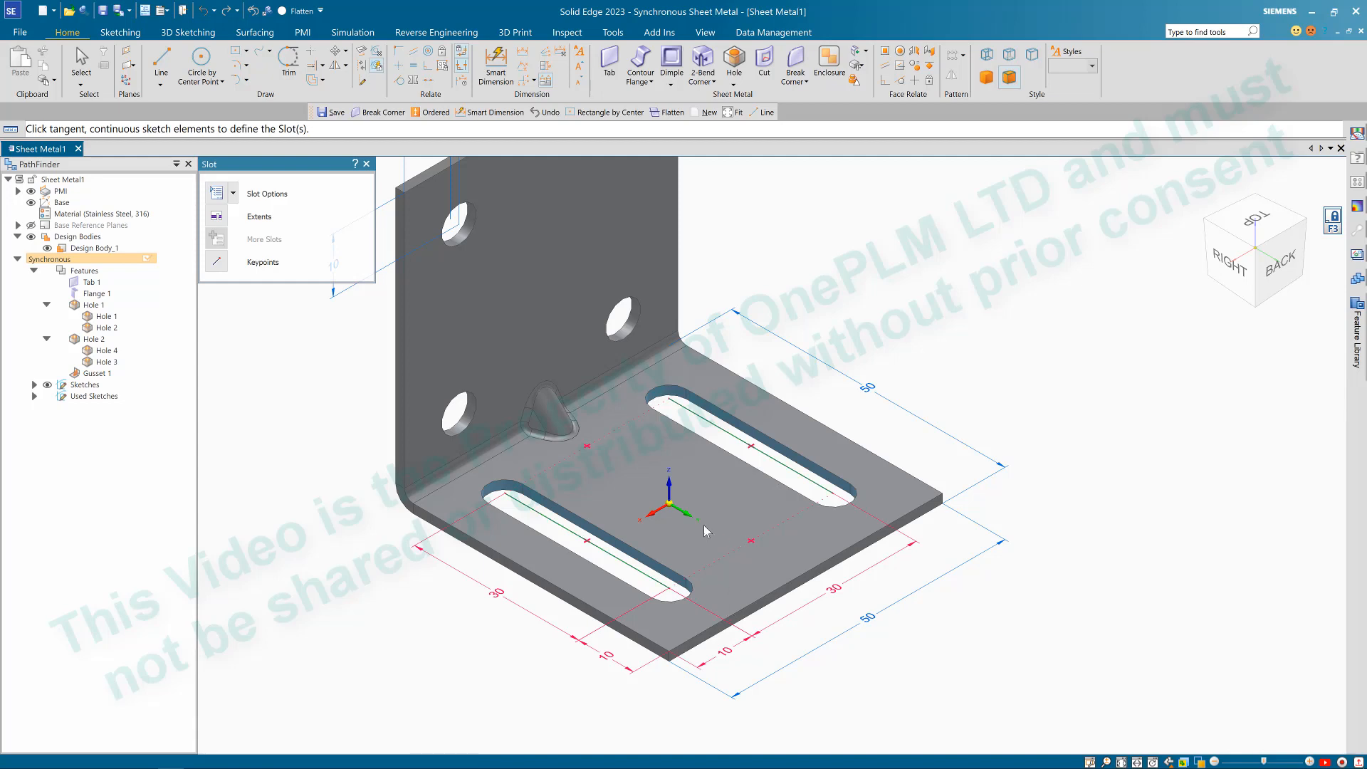
right_click(671, 533)
Step: Round all outer corners of the bracket's flange and base tab with a 3 mm radius Break Corner
middle_drag(864, 645, 848, 615)
scroll(849, 618, down, 3)
scroll(850, 619, up, 2)
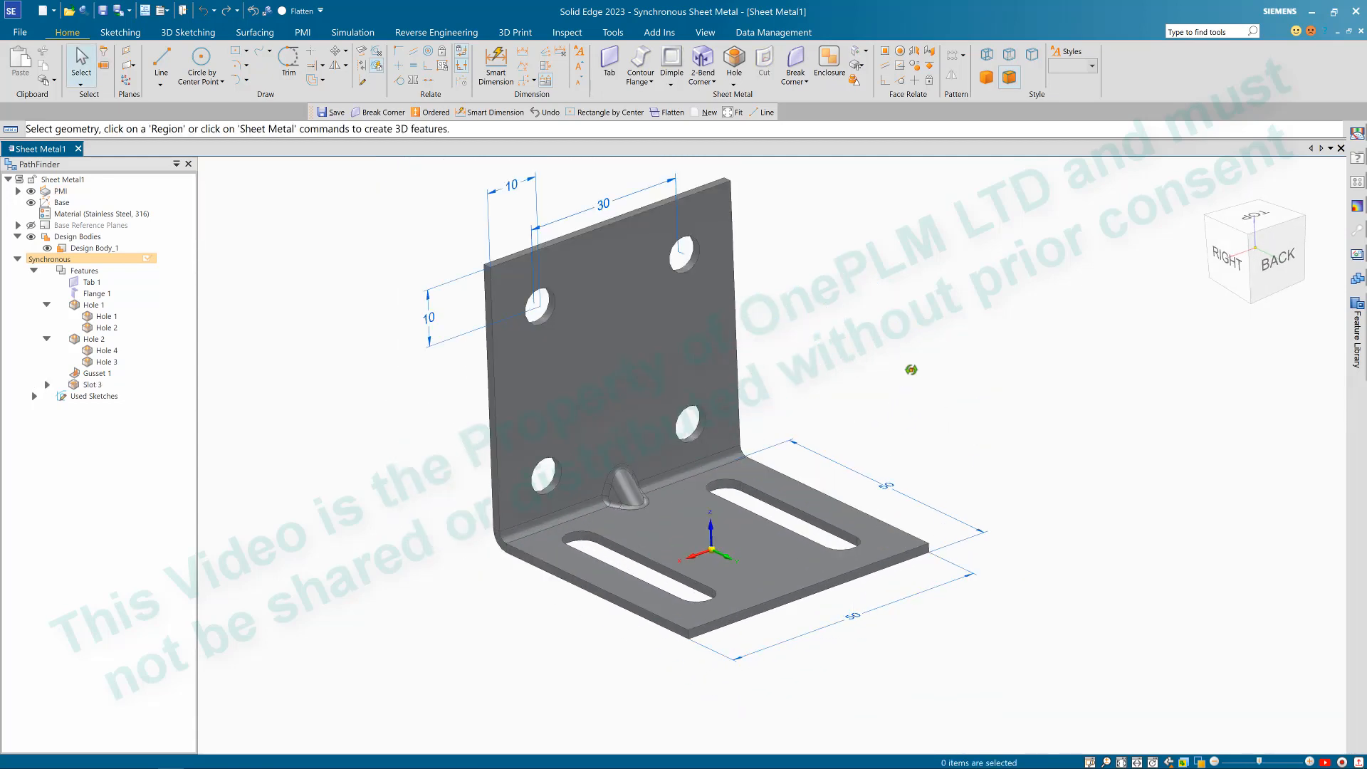
click(798, 63)
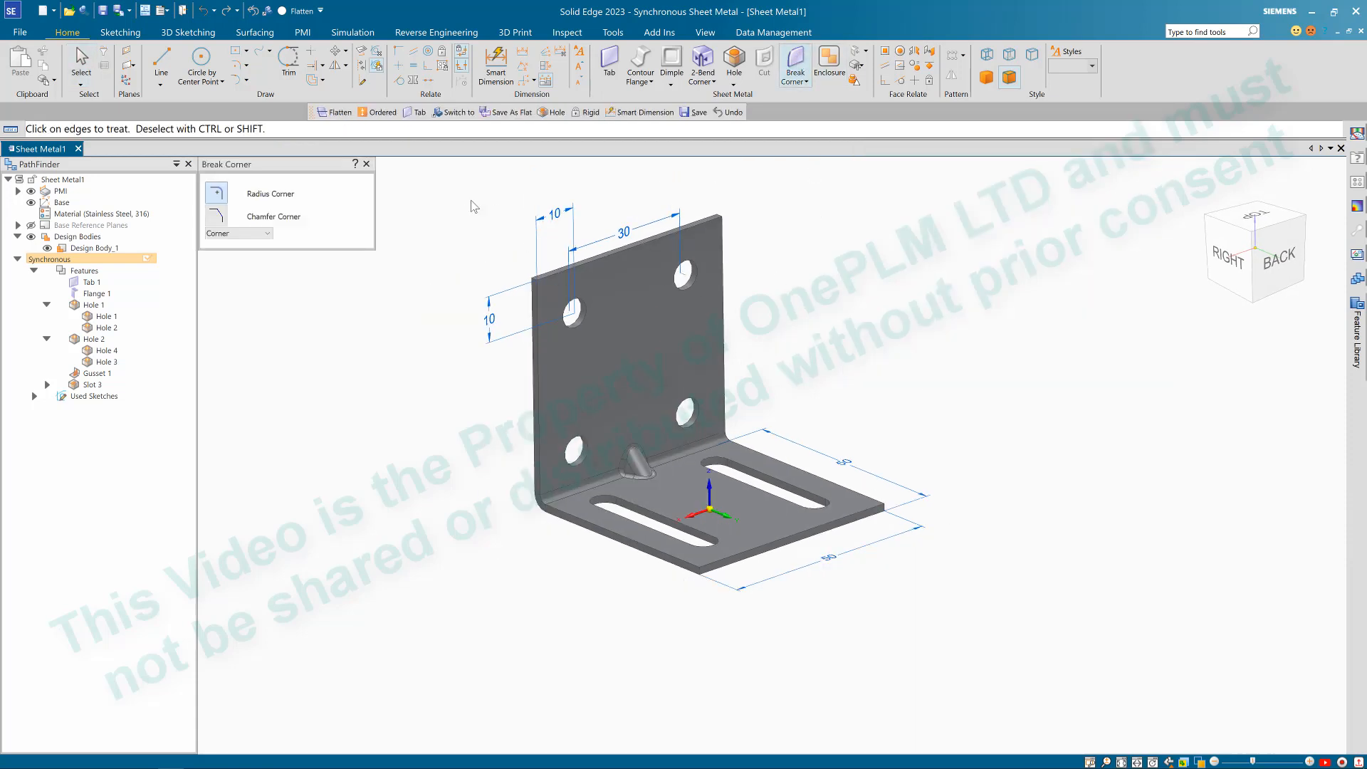
drag(470, 207, 1009, 651)
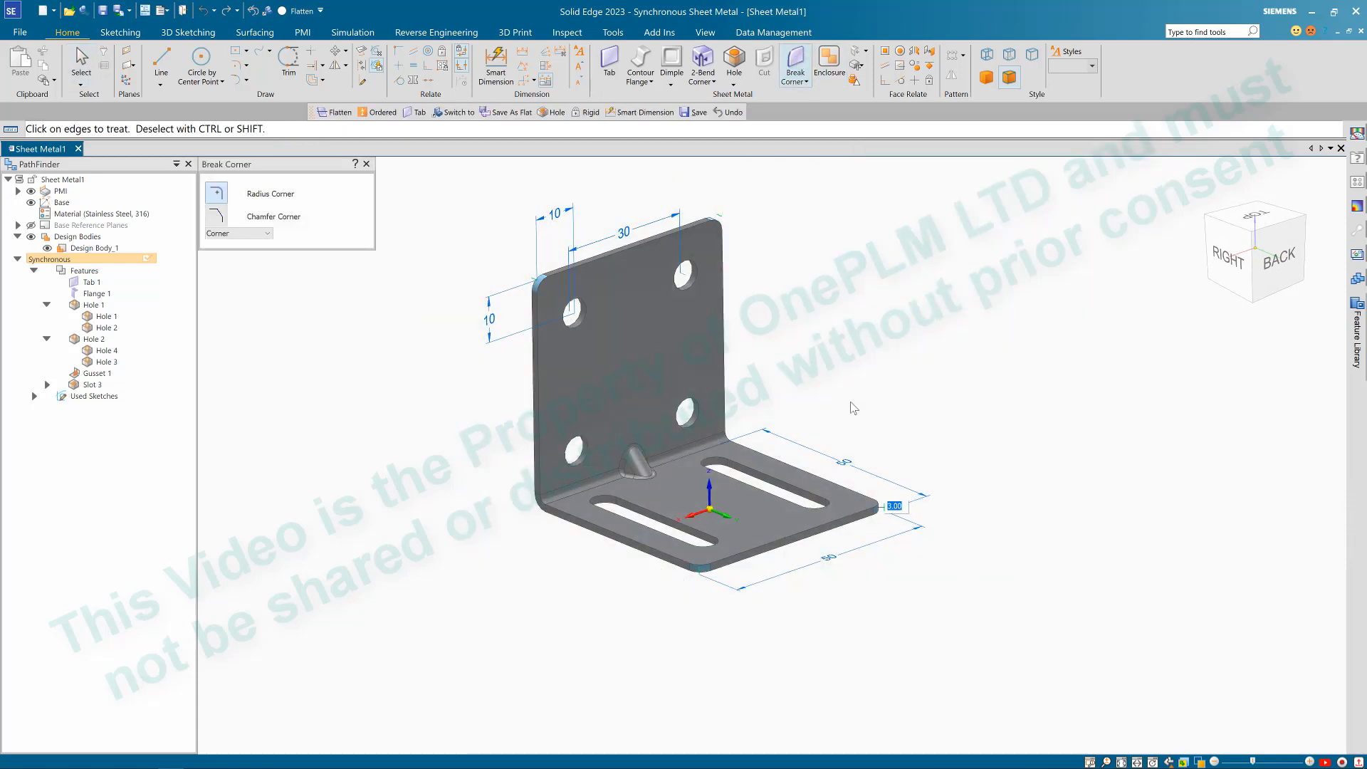
right_click(811, 337)
Step: Save the bracket as a new document with an angle bracket title, assigning all remaining document properties automatically
middle_drag(796, 299, 790, 327)
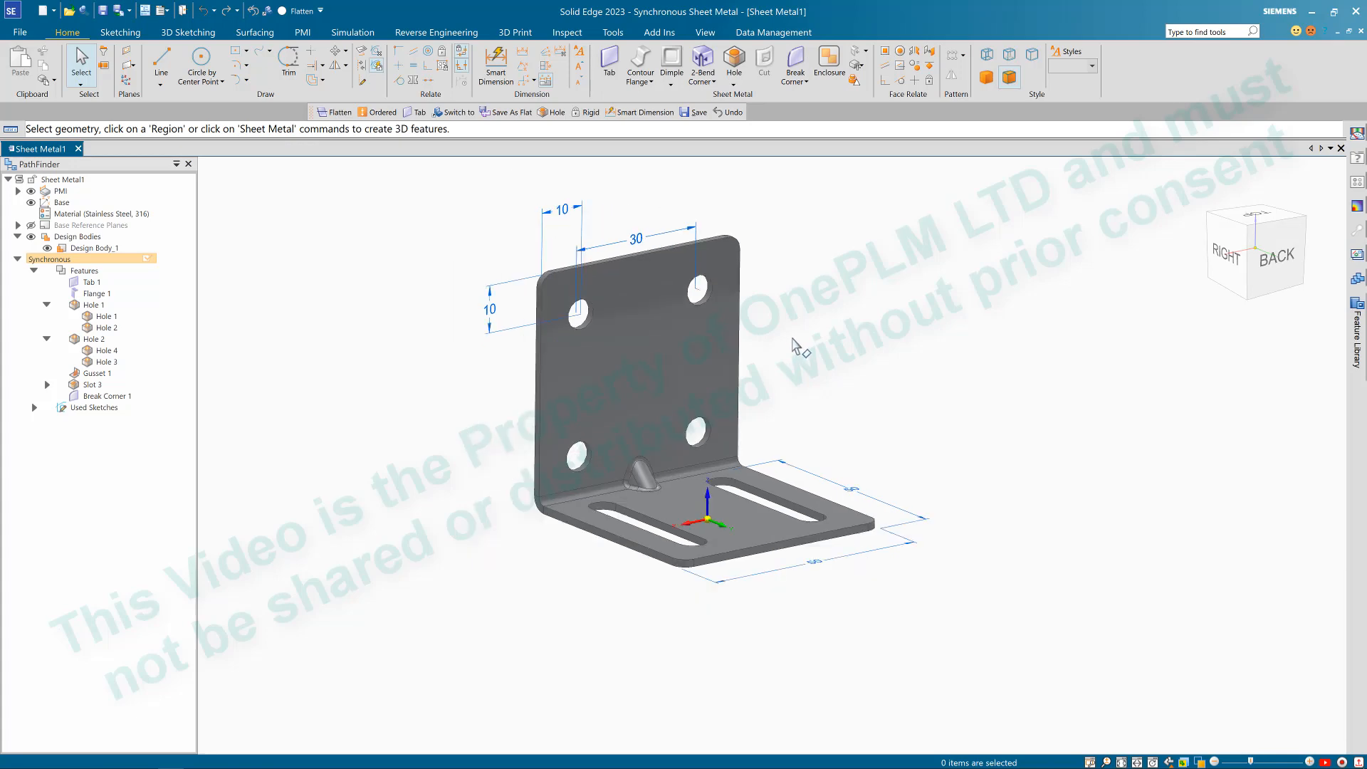
scroll(796, 346, up, 2)
middle_drag(858, 369, 851, 366)
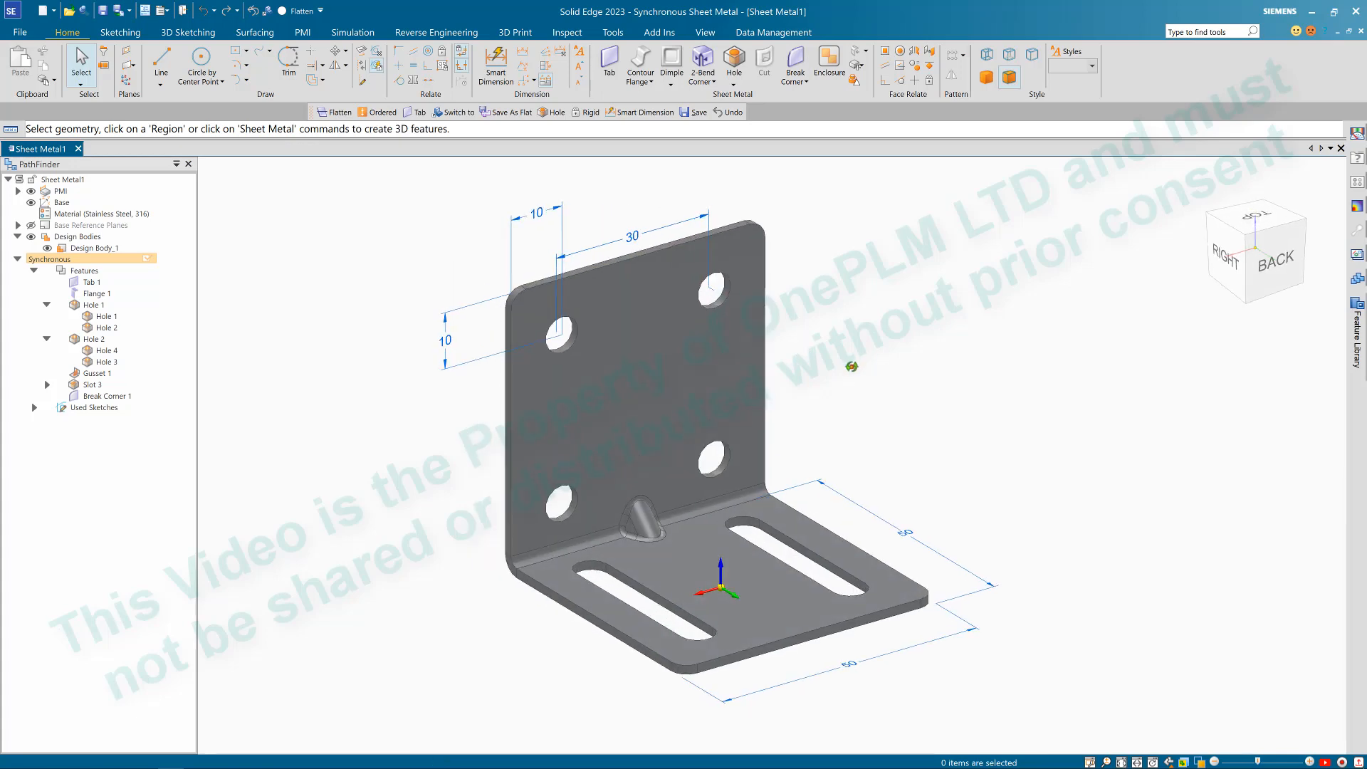
key(ctrl+s)
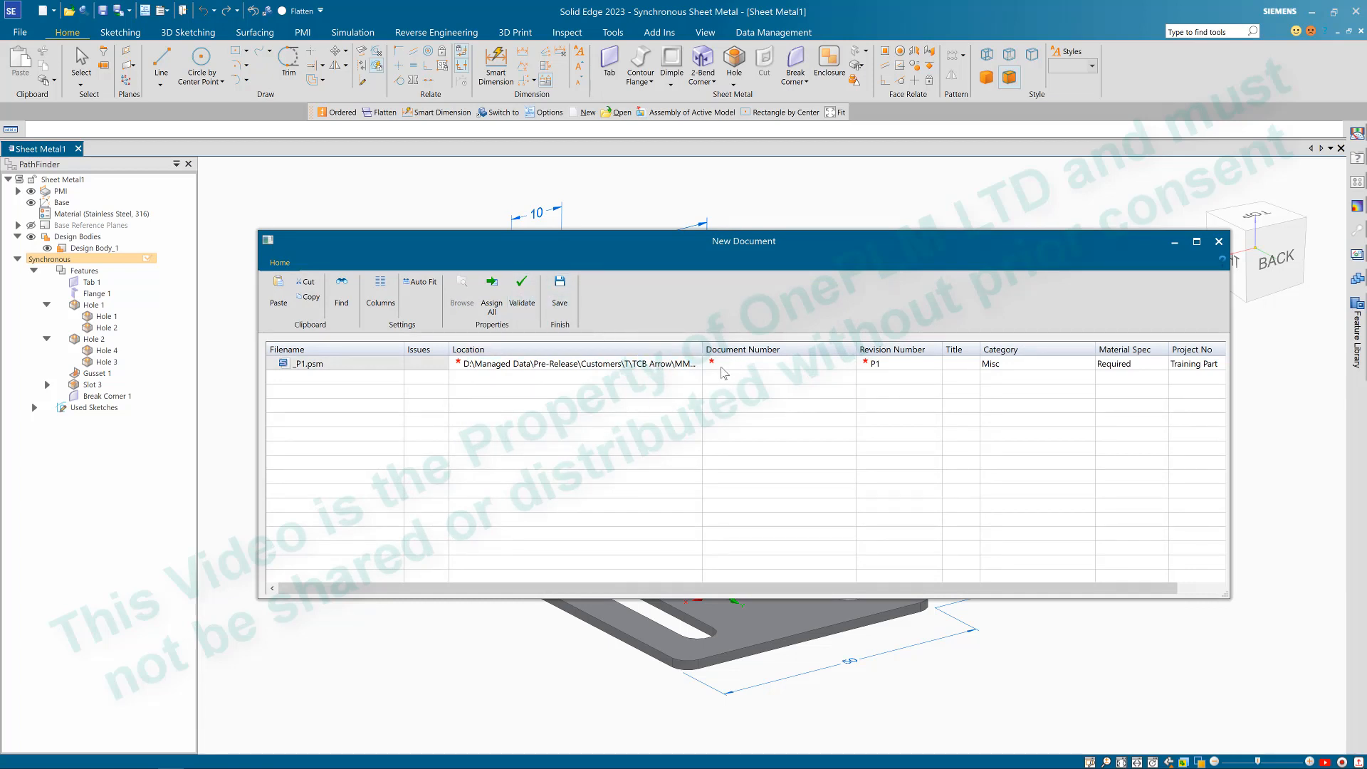
drag(702, 349, 601, 349)
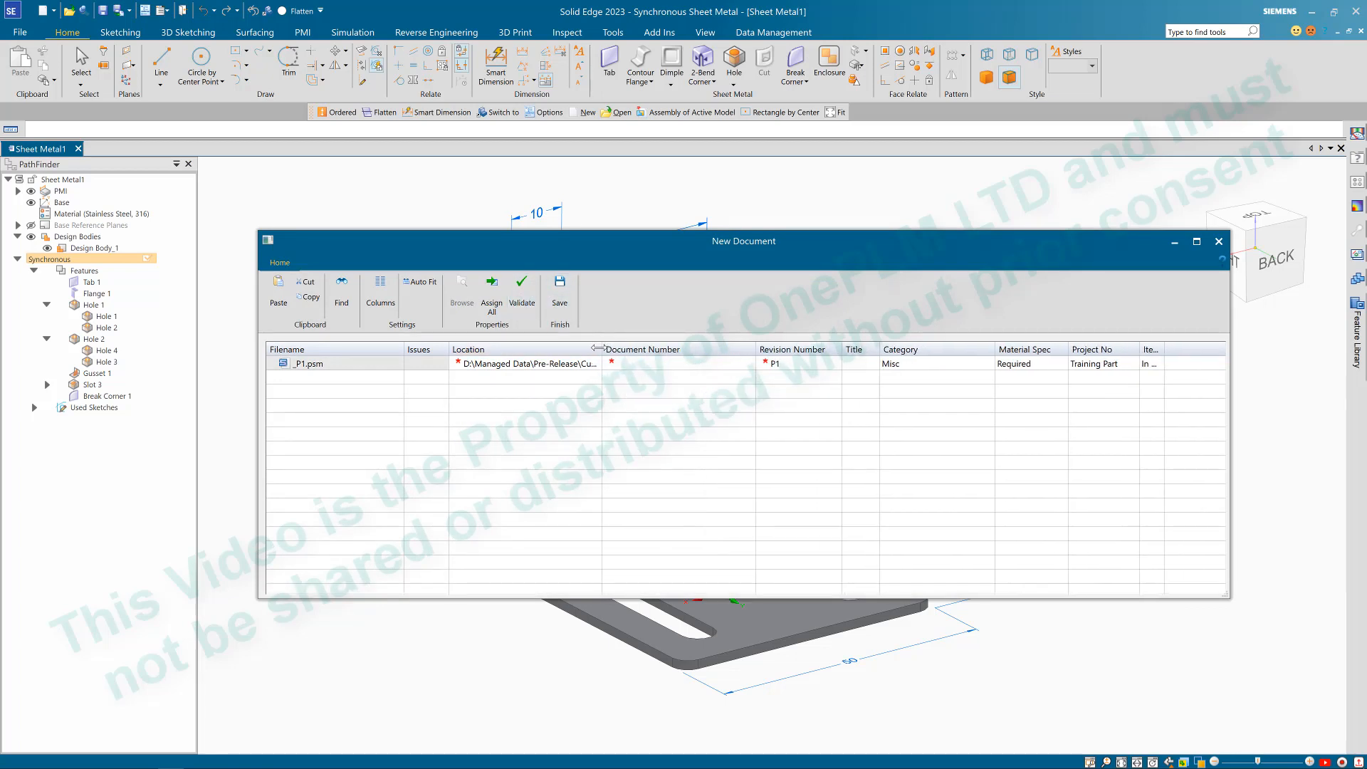
click(633, 364)
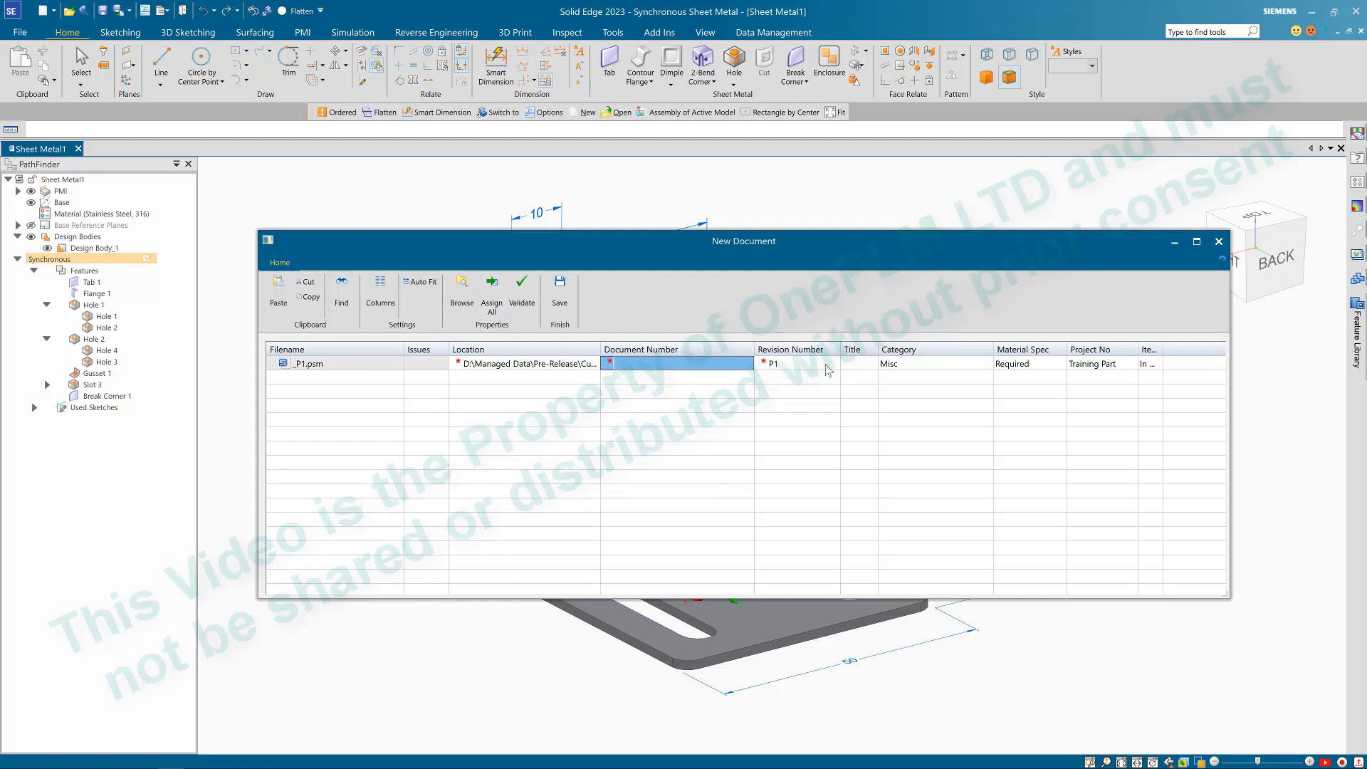
click(856, 364)
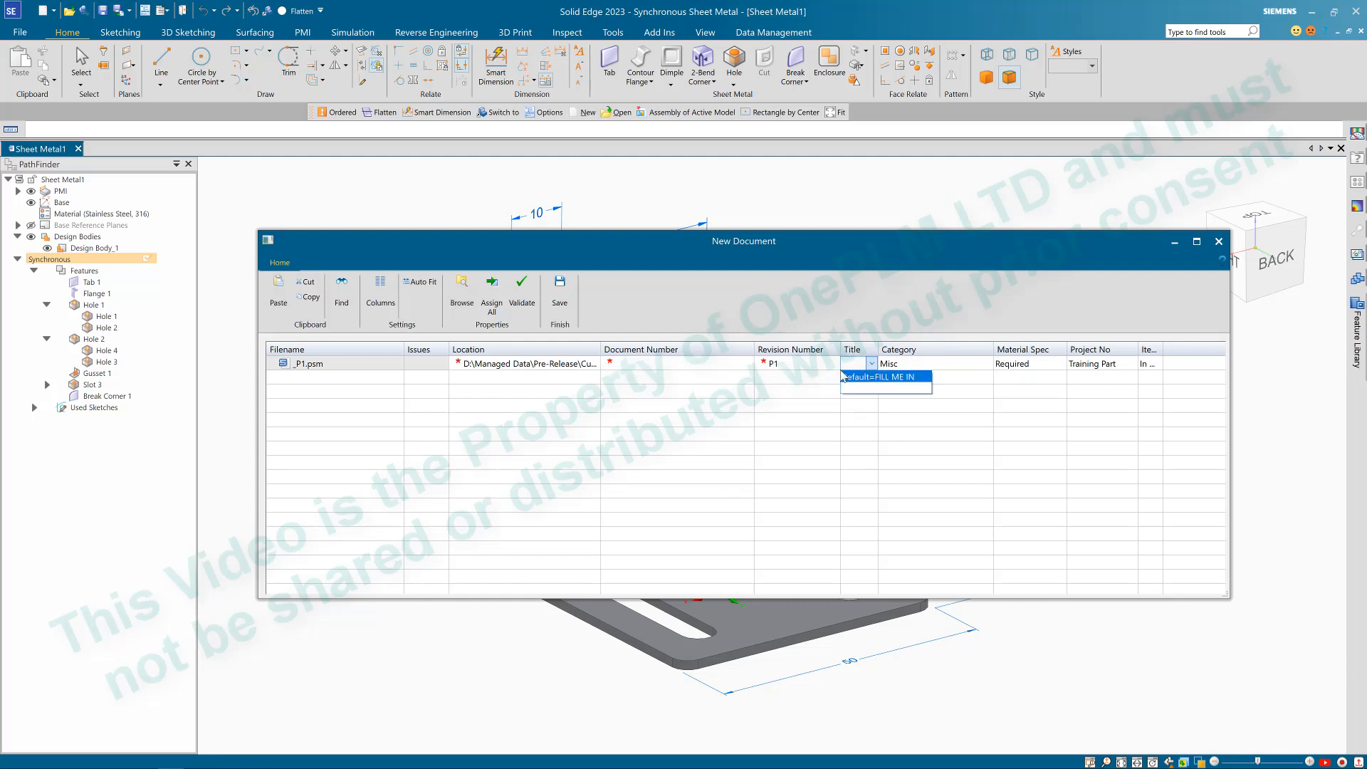
click(846, 365)
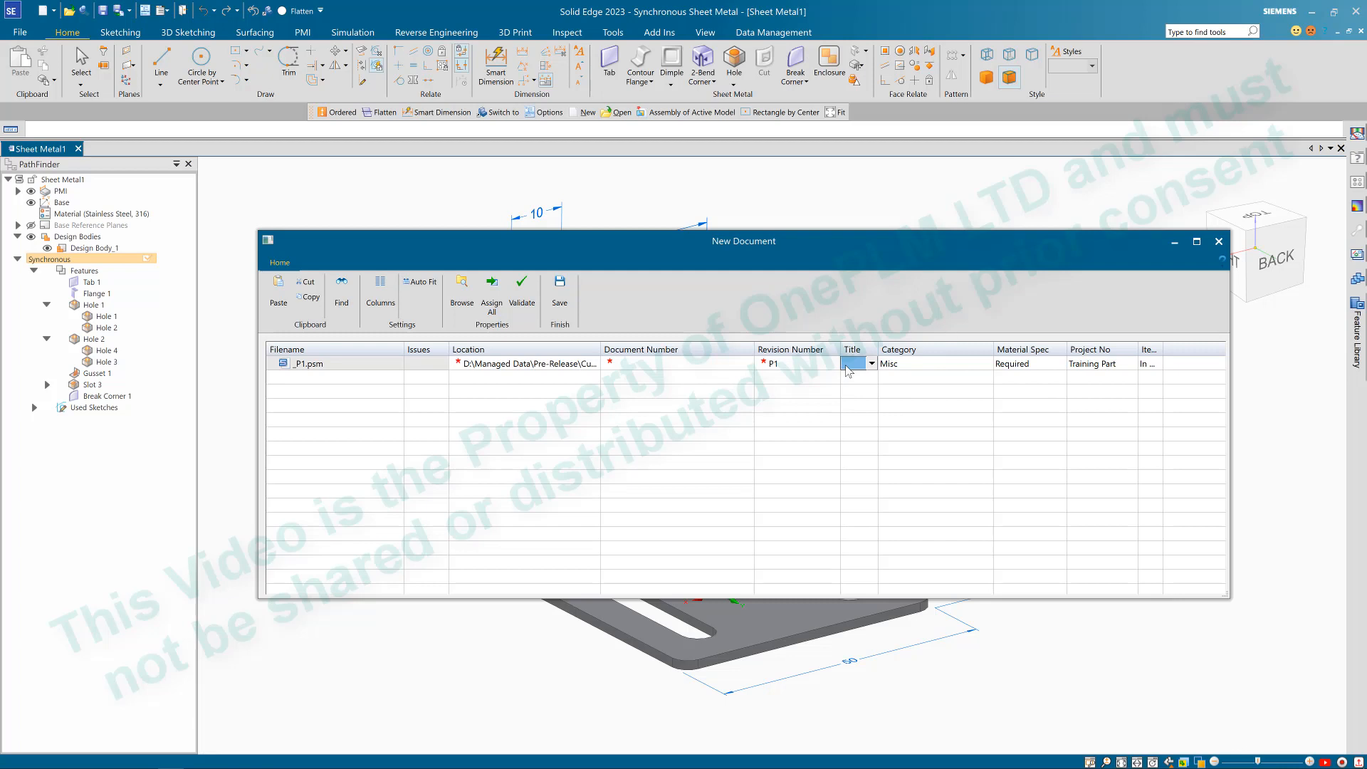
click(848, 368)
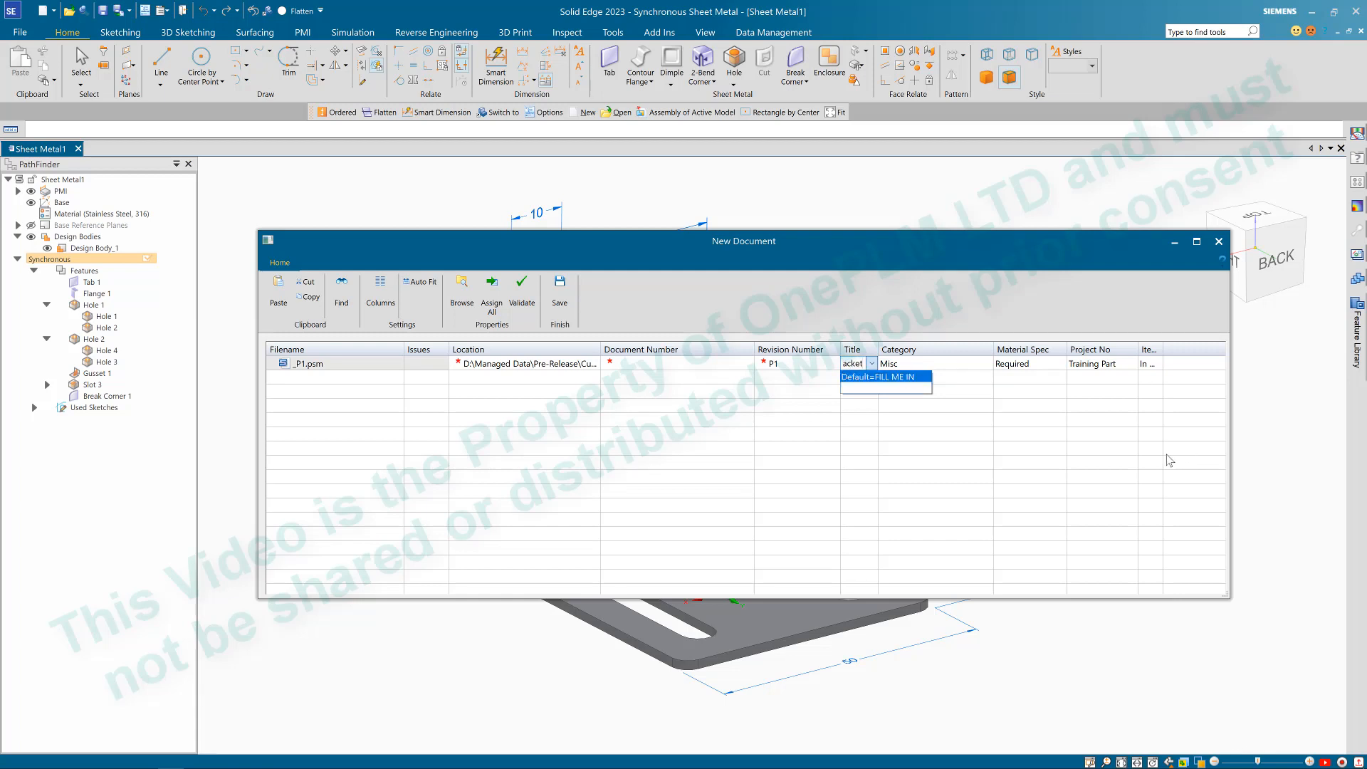
click(784, 413)
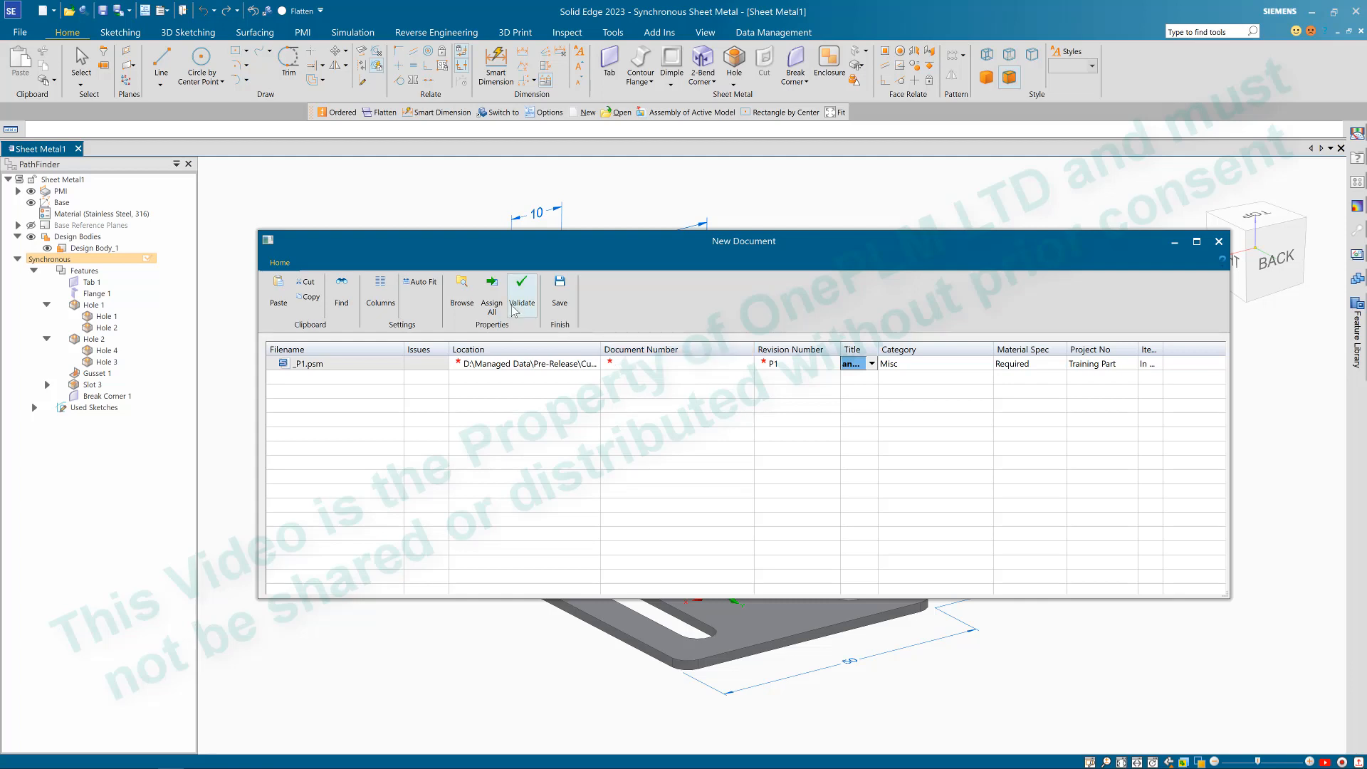
click(491, 289)
click(567, 293)
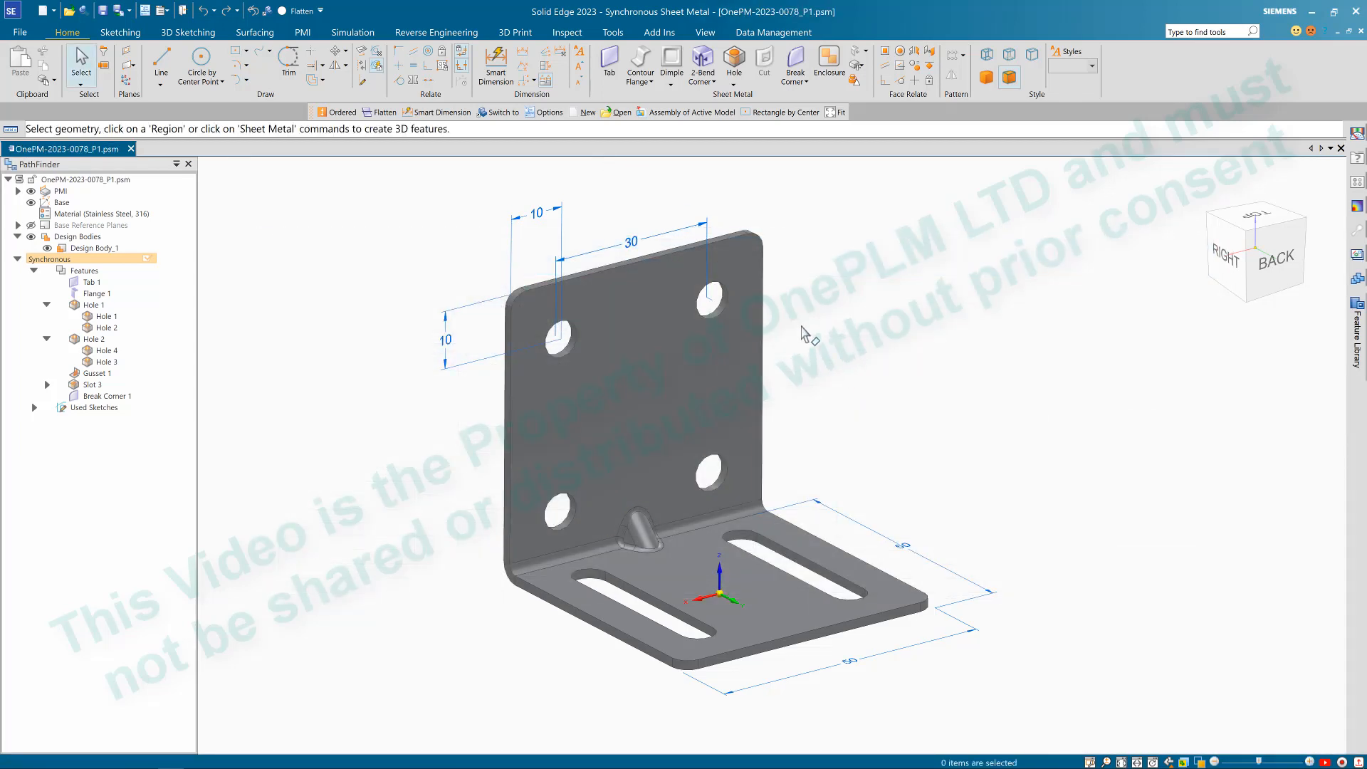
Step: Create the bracket's flat pattern with the base tab's top face upward and the edge along the bend as x-axis and origin
middle_drag(883, 414, 877, 409)
middle_drag(371, 424, 373, 423)
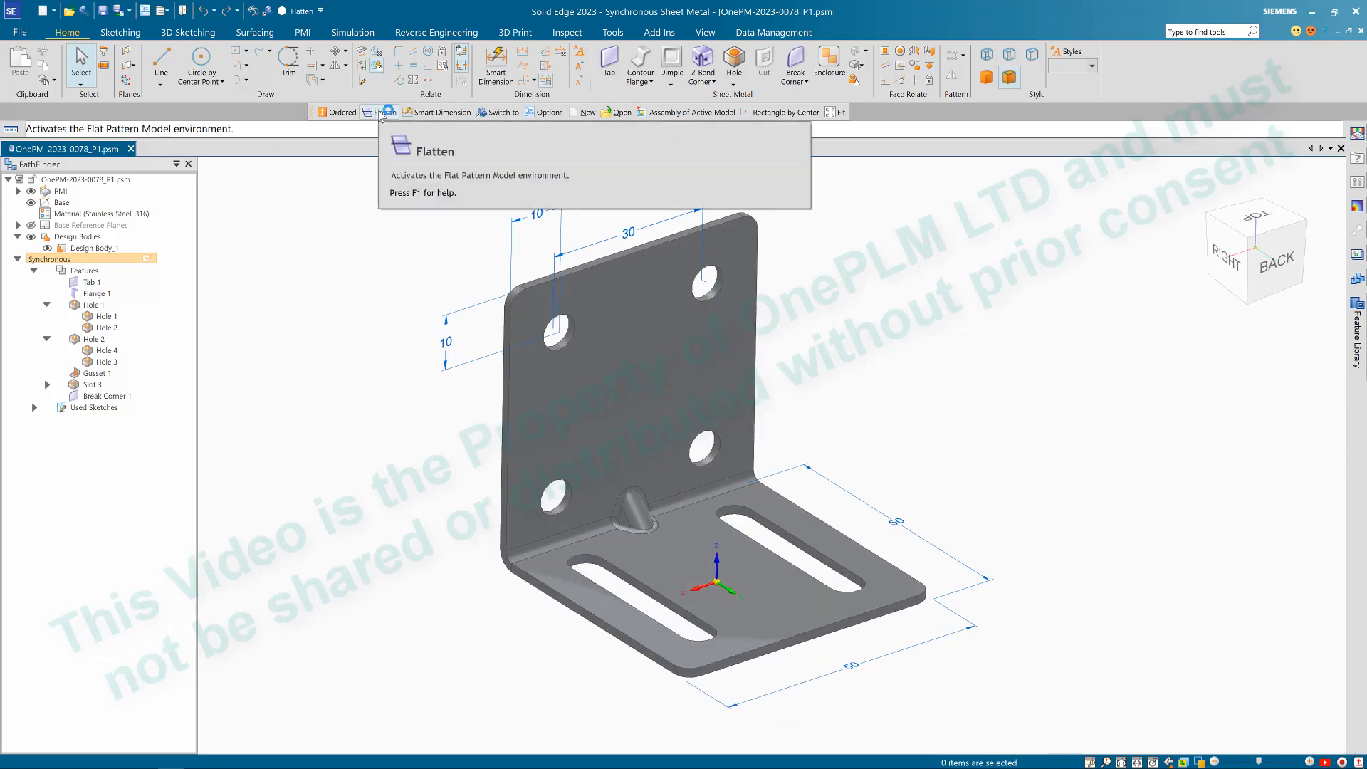
click(614, 33)
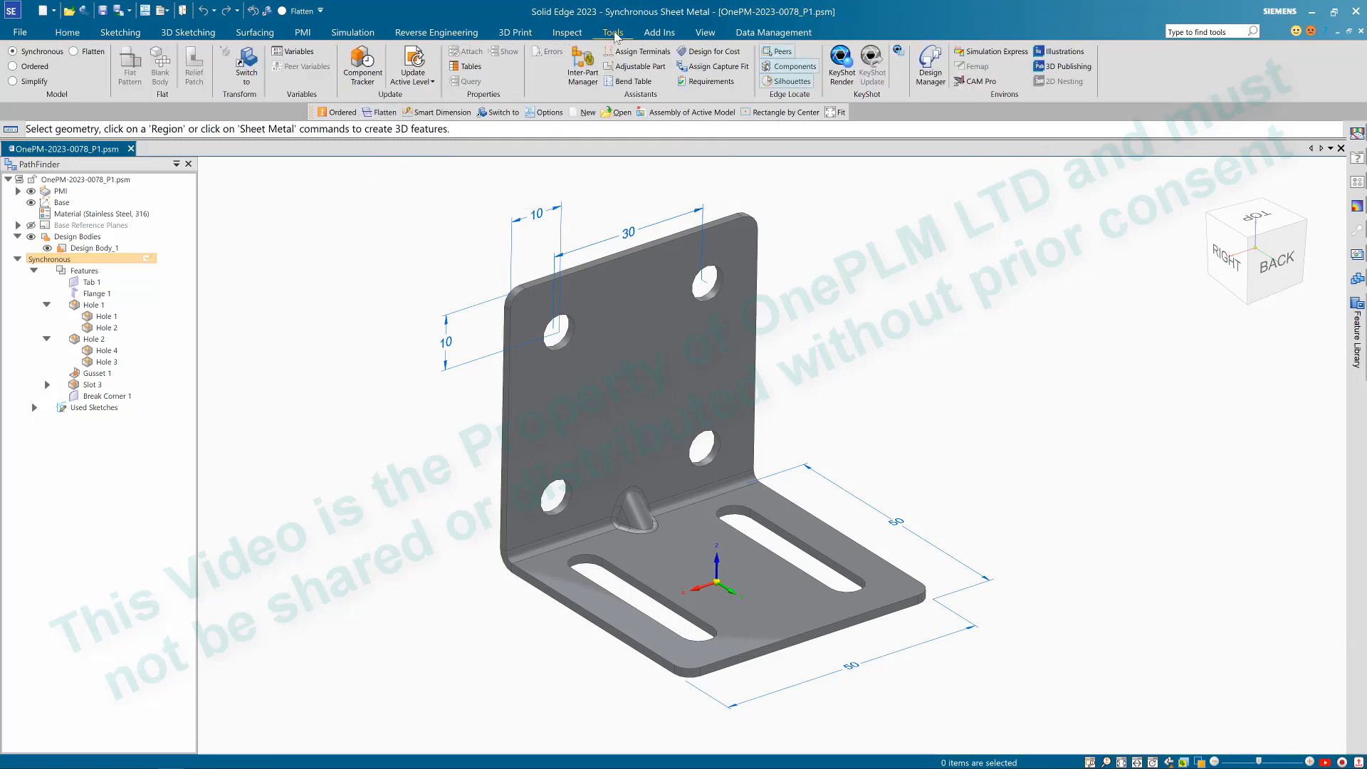
click(93, 53)
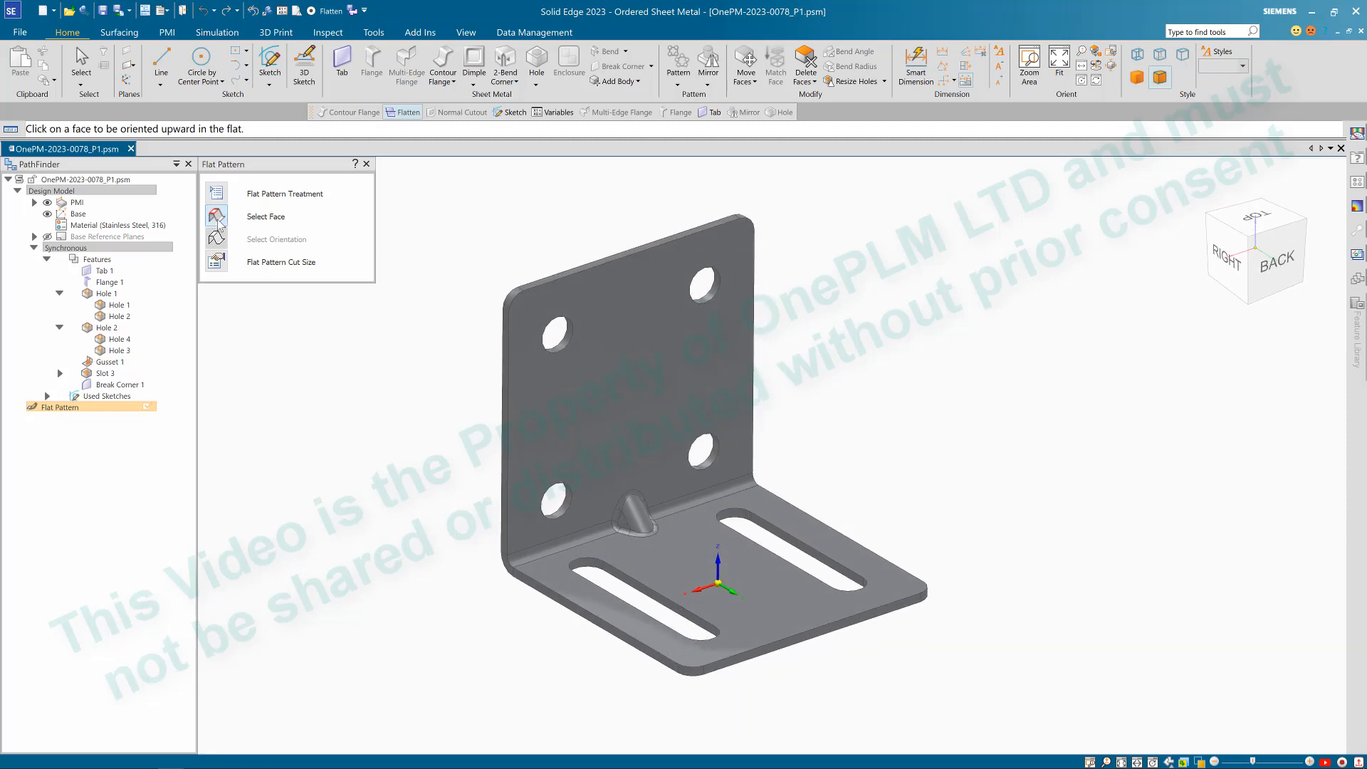
click(698, 561)
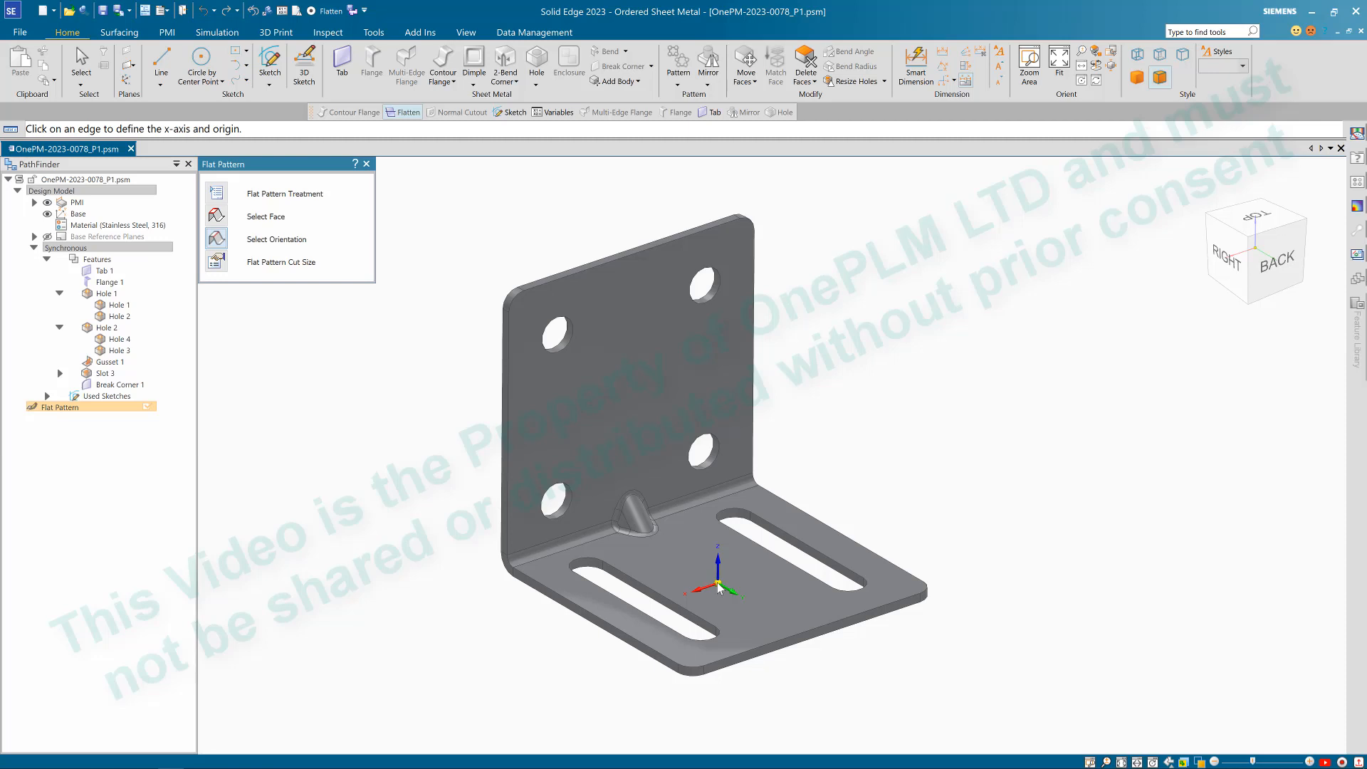
click(727, 499)
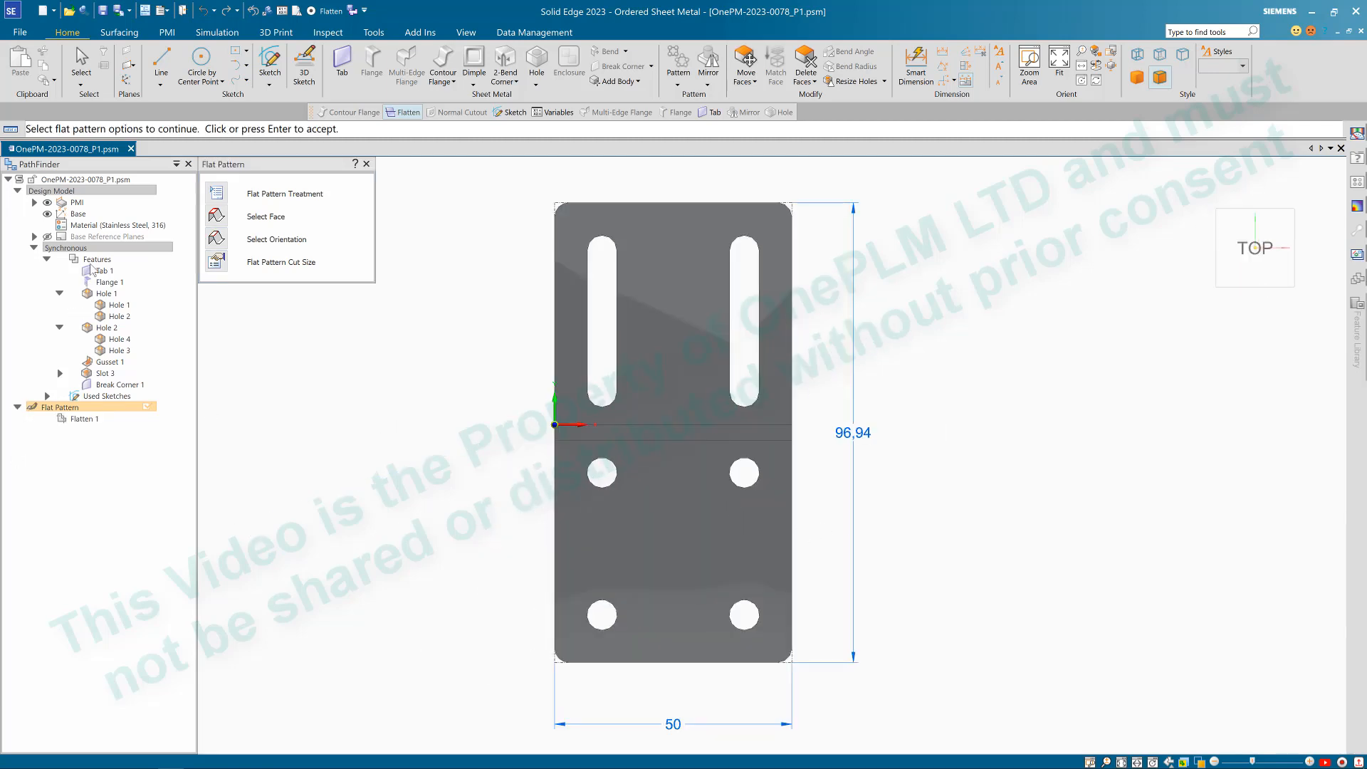
Step: Switch to the folded synchronous model and back to the flat pattern, and examine the flattened bracket in 3D
click(107, 248)
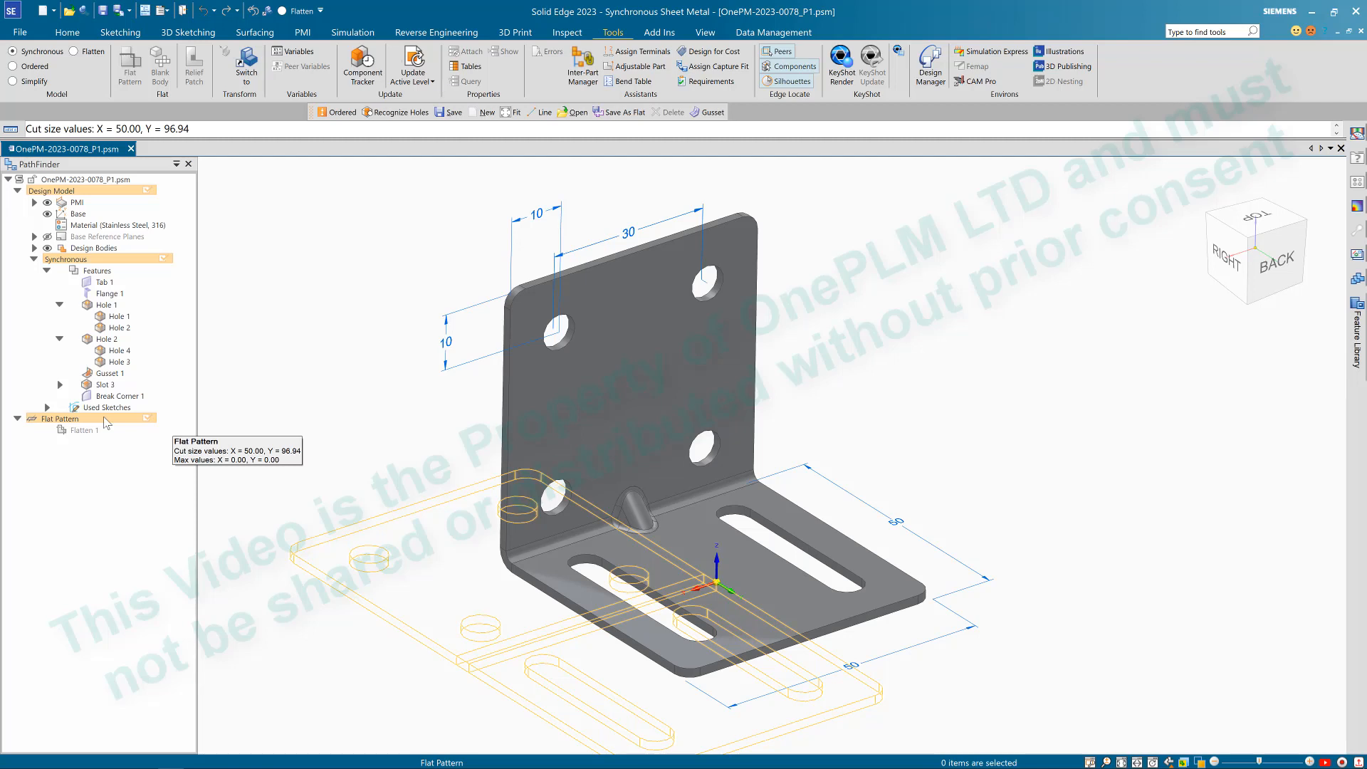
scroll(895, 423, down, 1)
scroll(357, 339, up, 1)
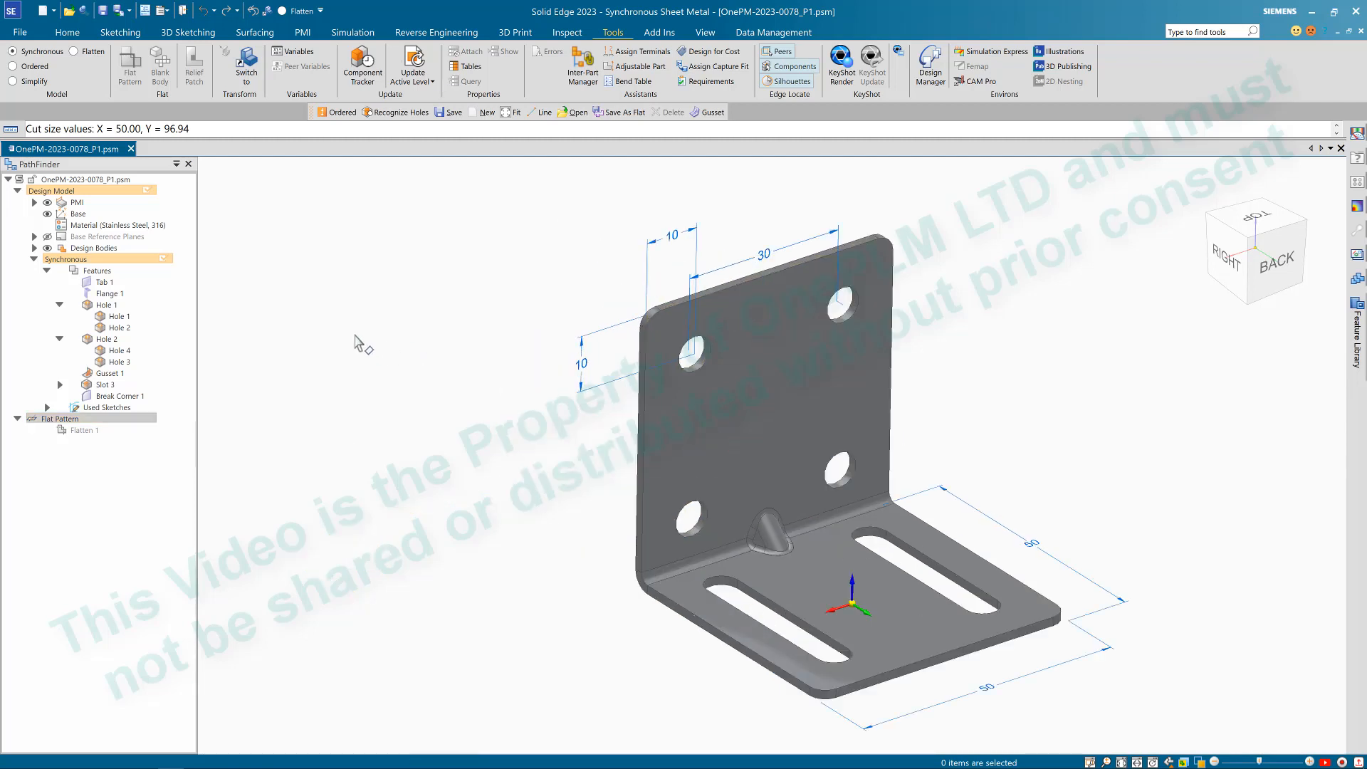
click(119, 421)
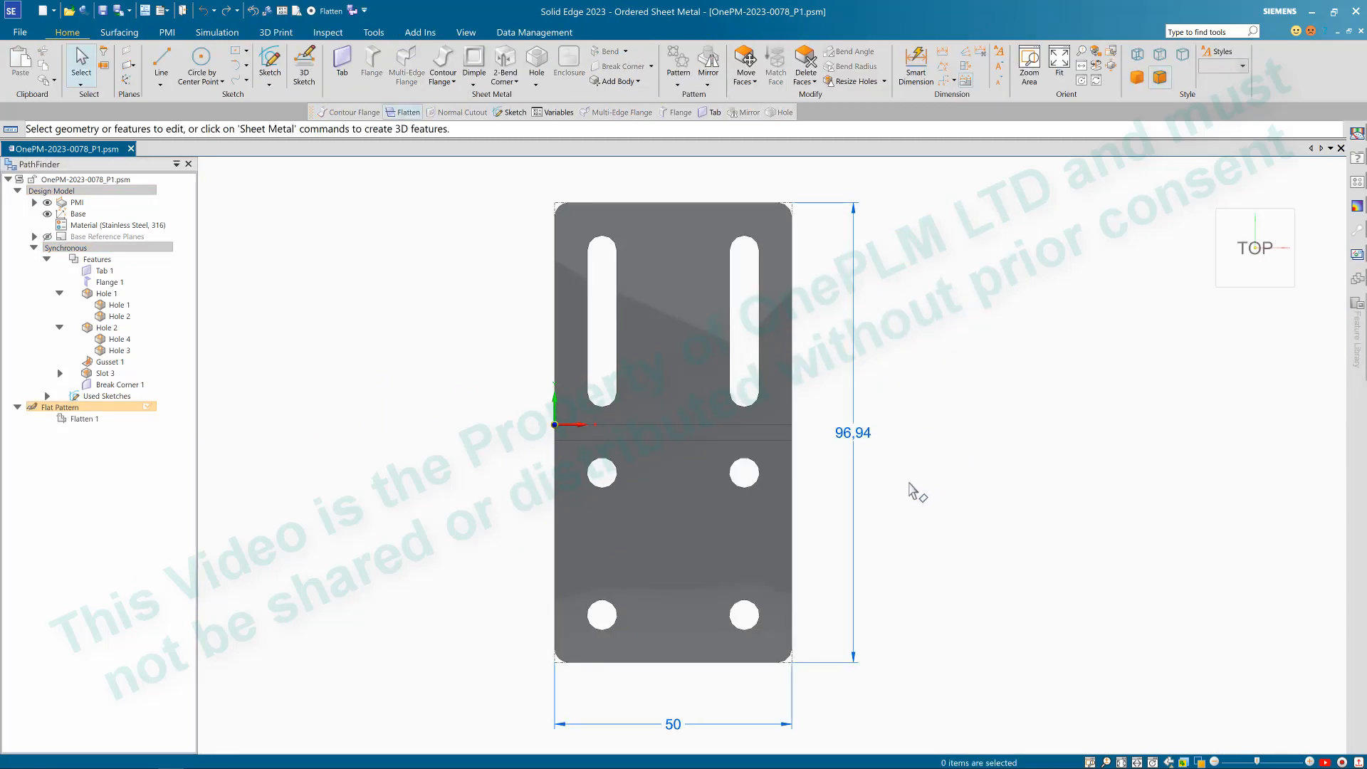
middle_drag(916, 491, 708, 407)
middle_drag(864, 465, 855, 486)
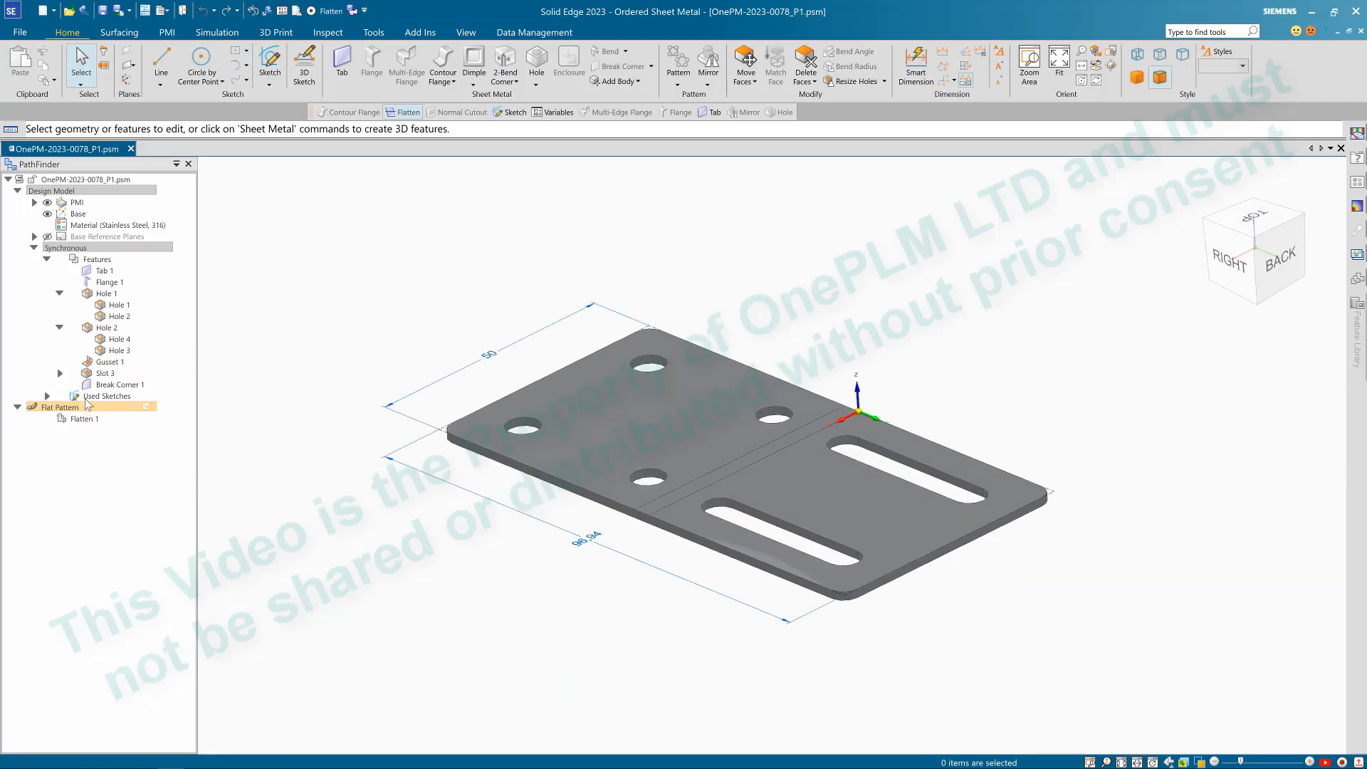
Step: Review the flat pattern's treatment options and cut size settings without changes, and return to the folded synchronous model
click(84, 418)
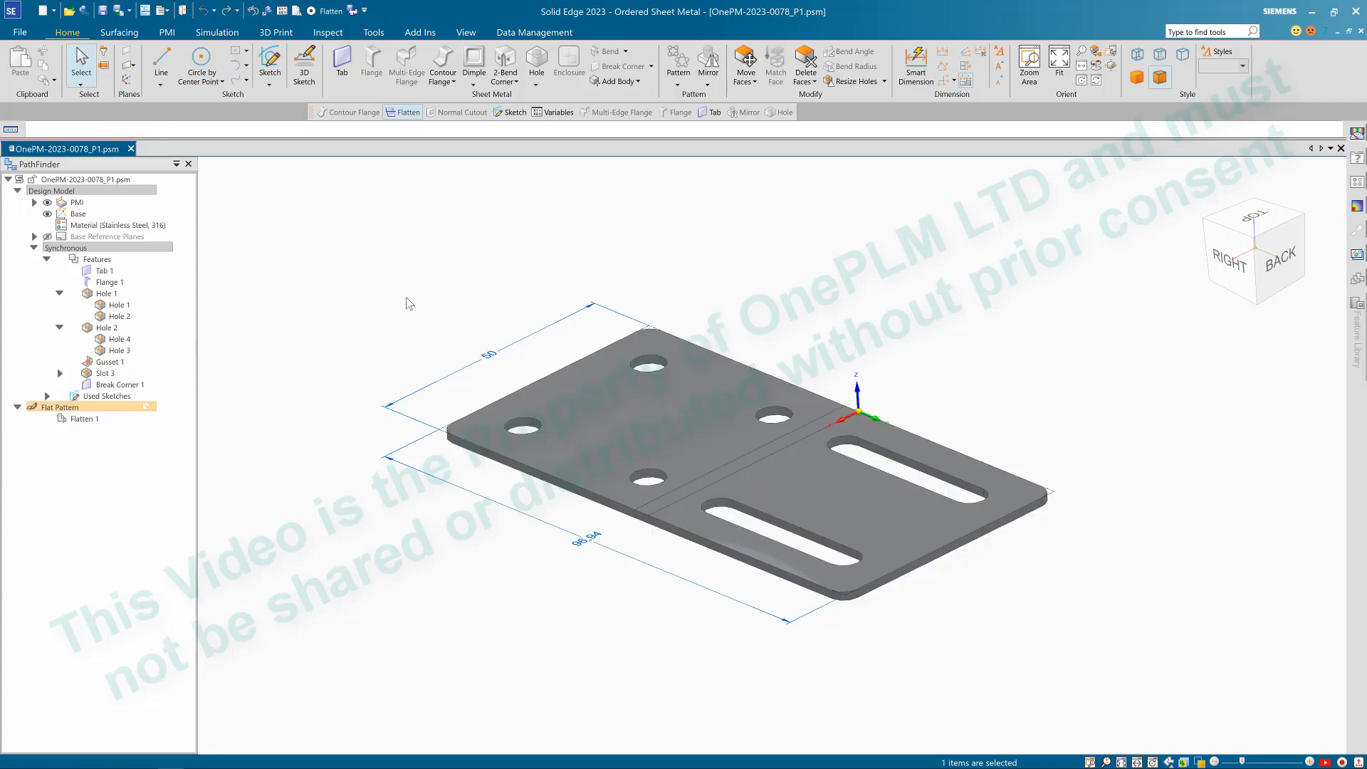
click(217, 193)
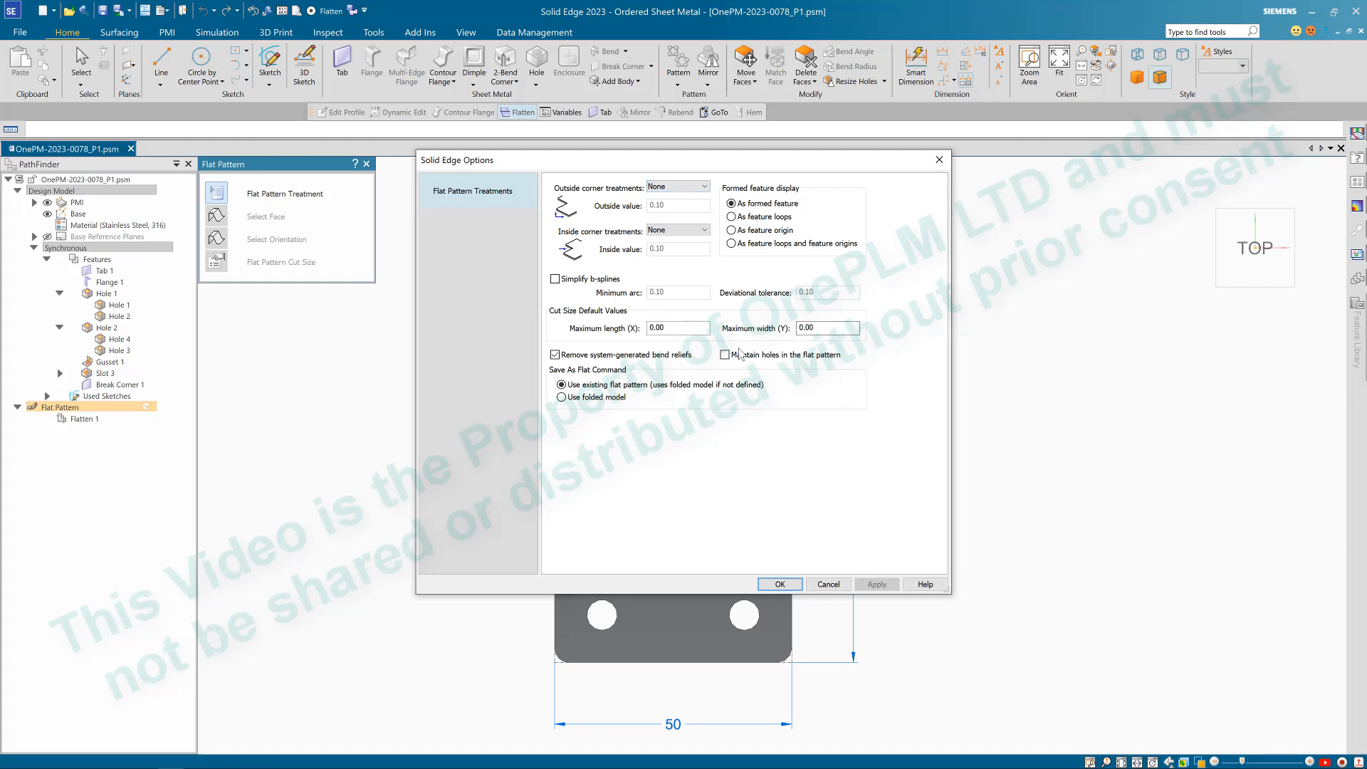
click(783, 584)
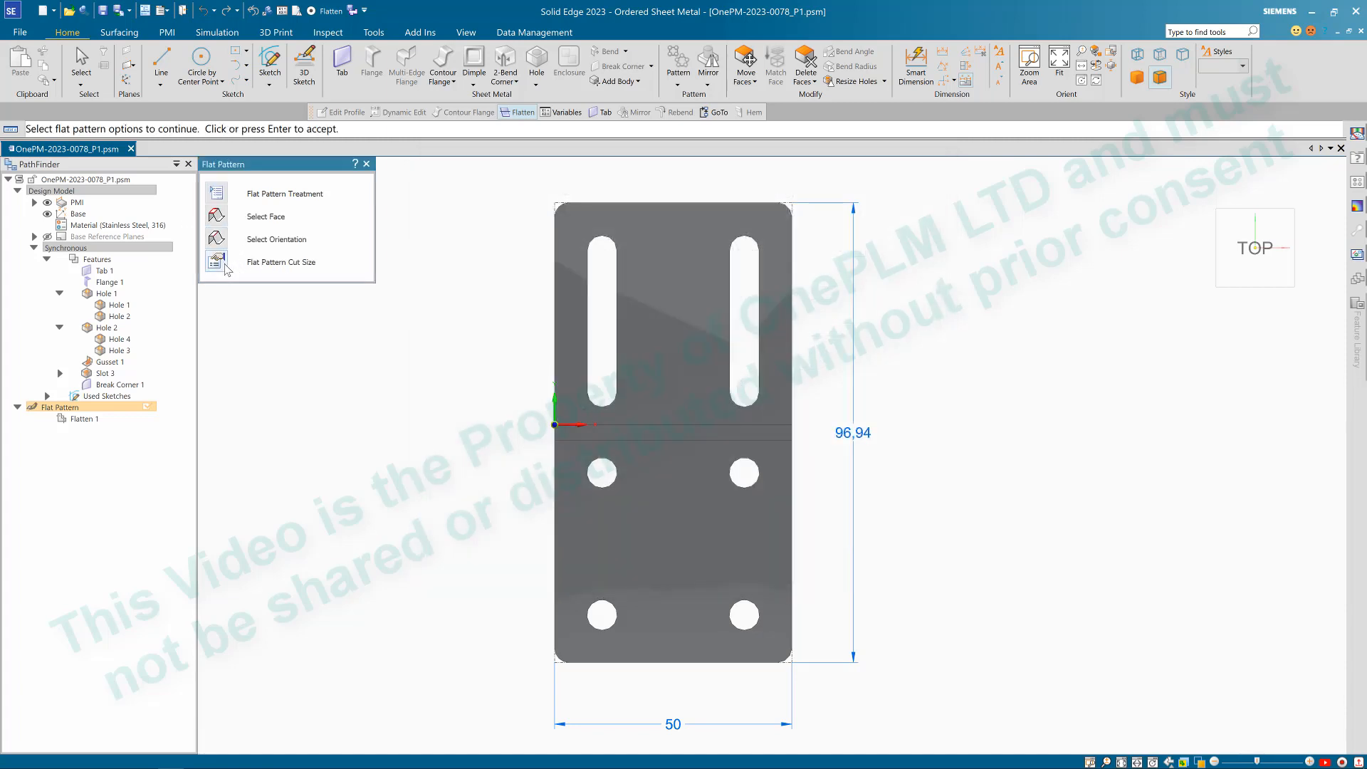
click(216, 261)
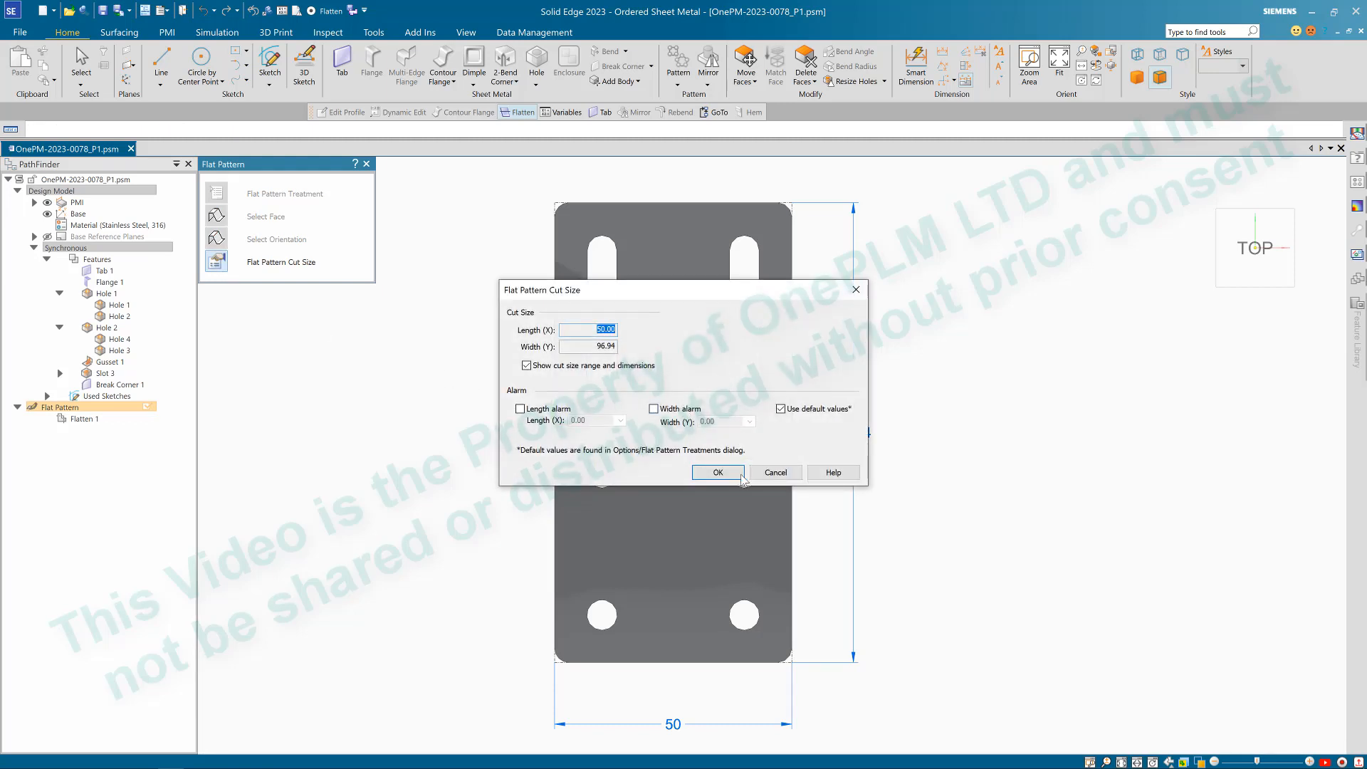
click(857, 291)
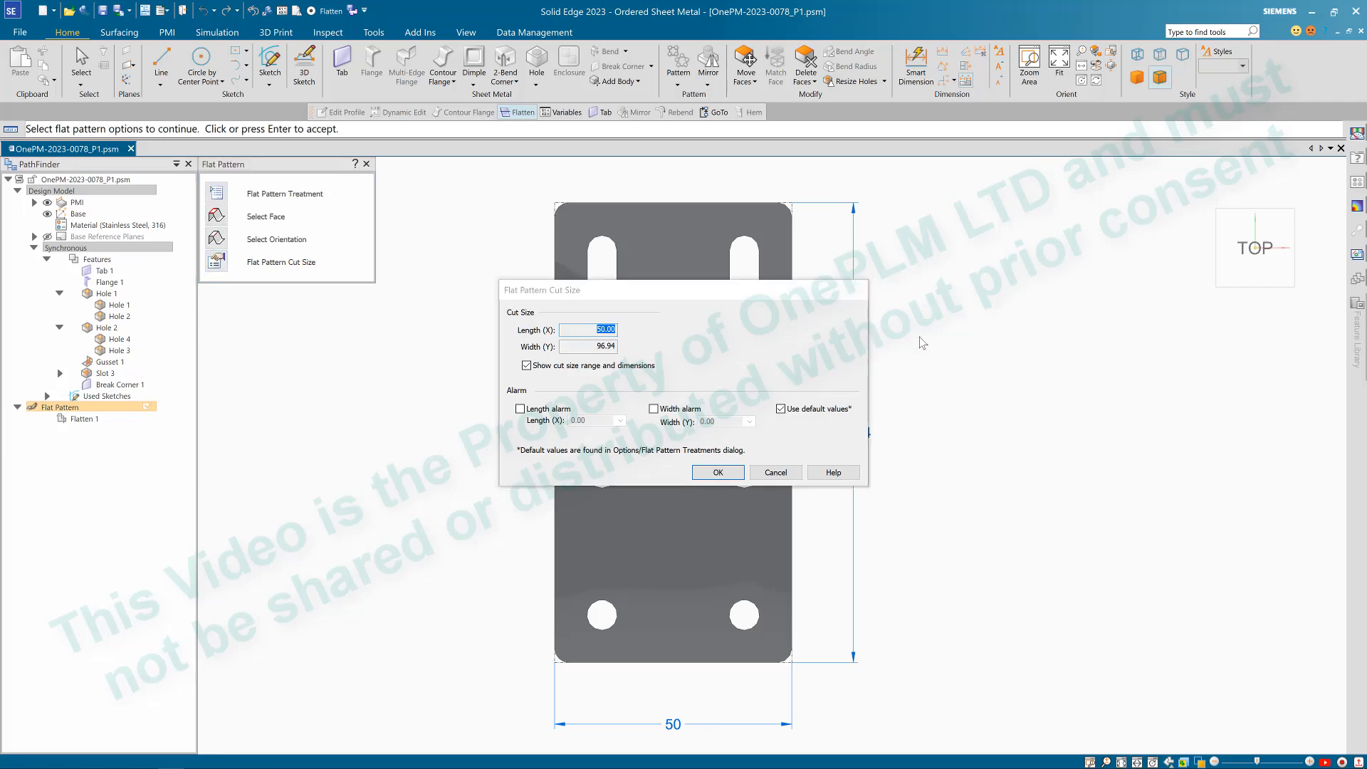
double_click(101, 249)
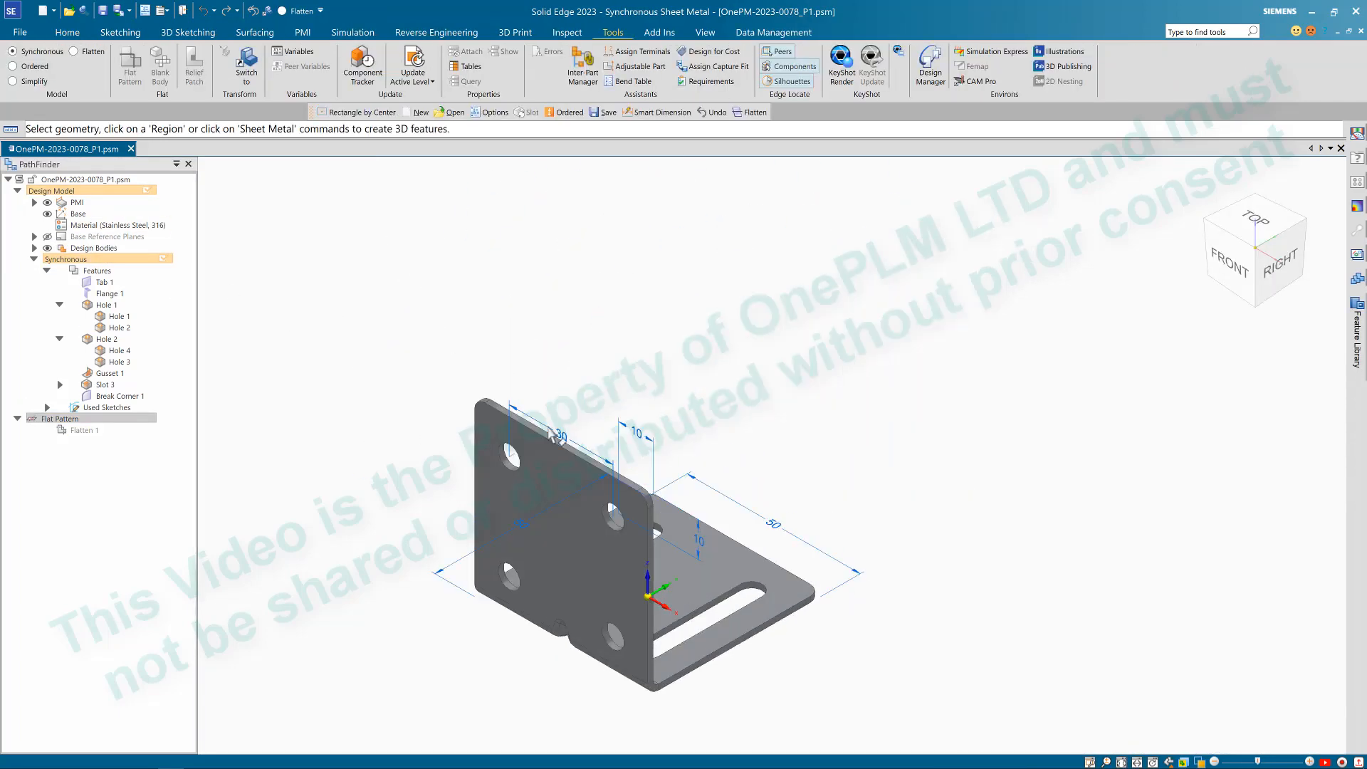
scroll(582, 679, up, 4)
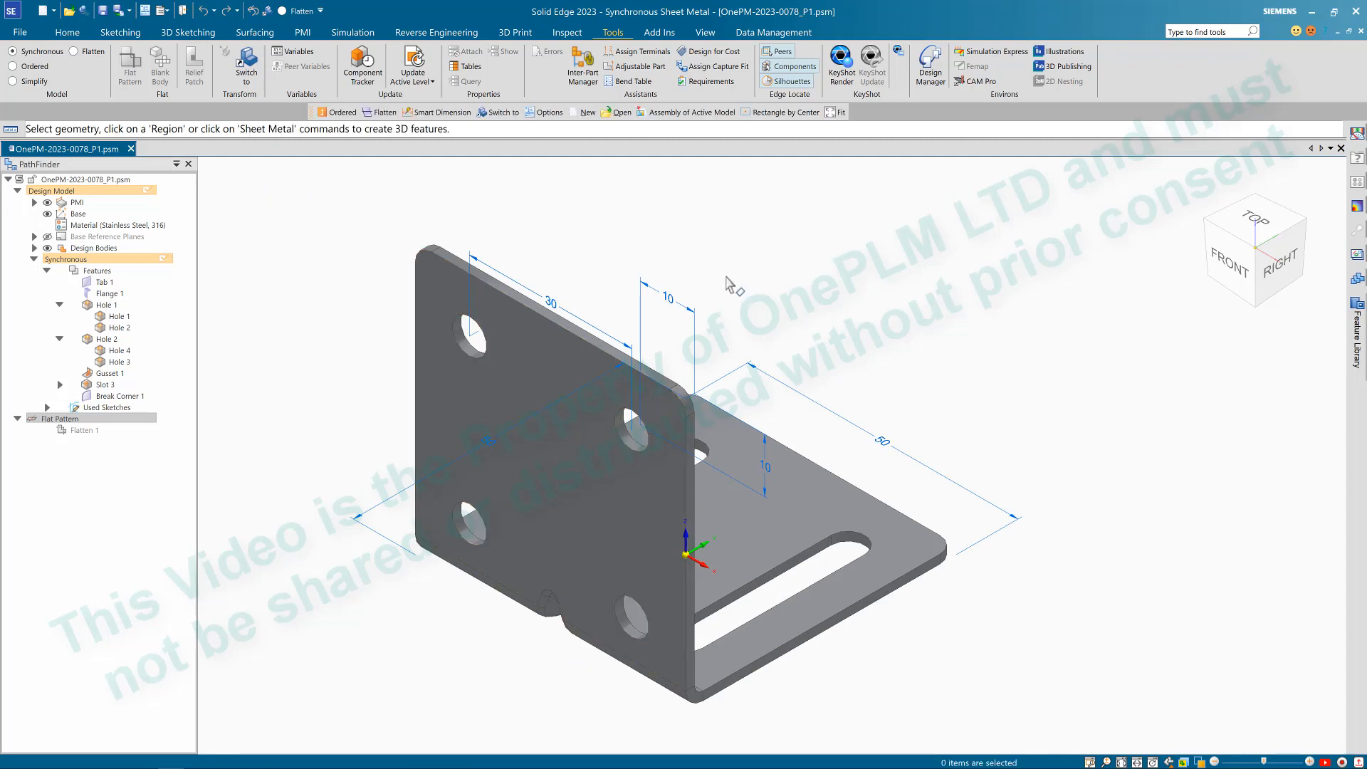
Step: Create a new document from the OnePLM sheet metal.psm template and switch it to the Ordered environment
key(ctrl+n)
click(740, 301)
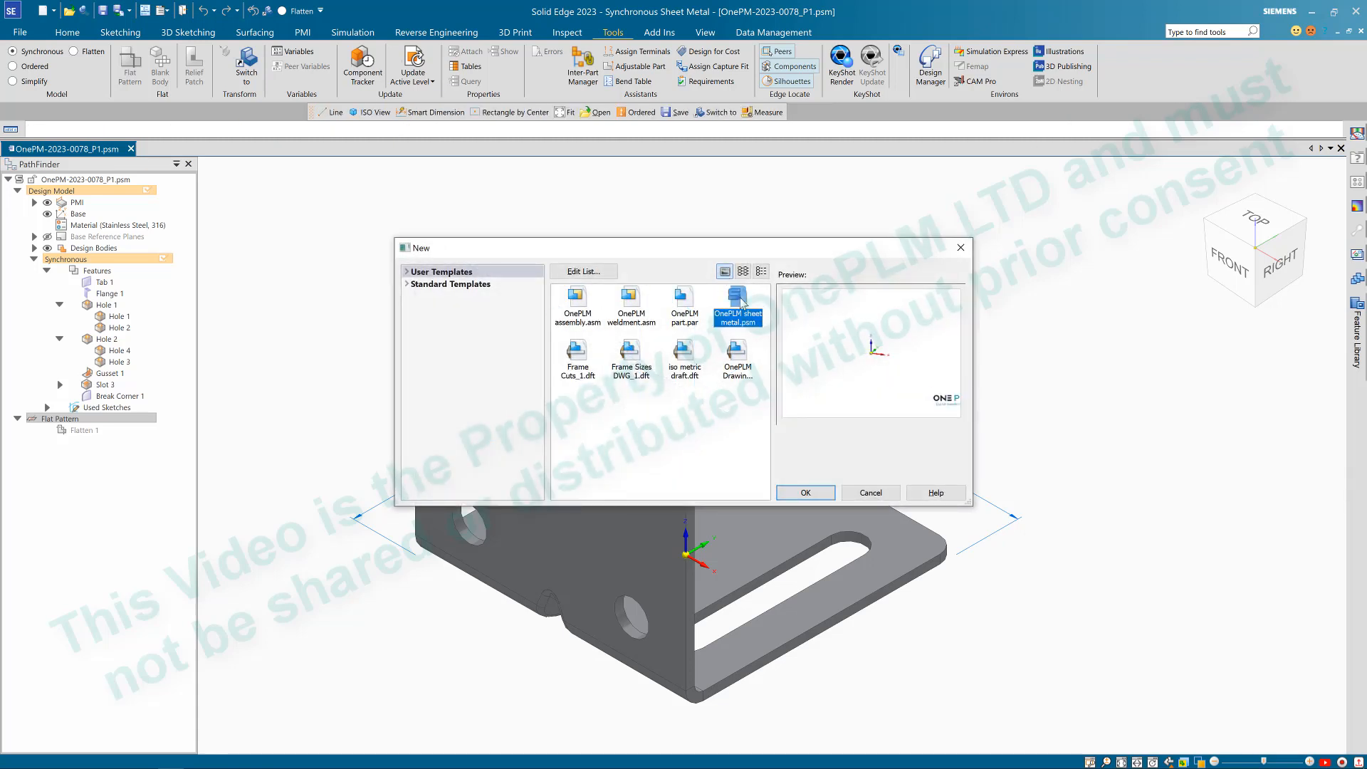
click(804, 492)
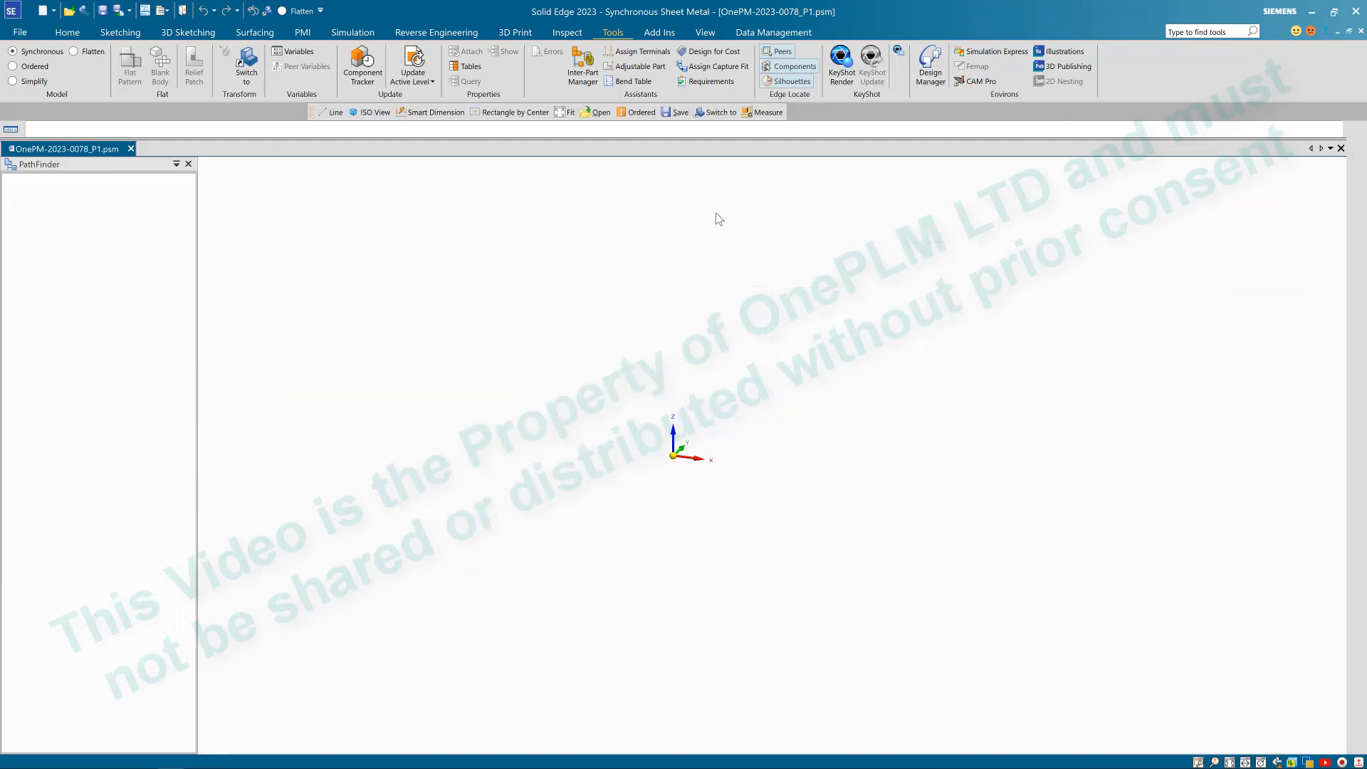
right_click(377, 302)
click(451, 521)
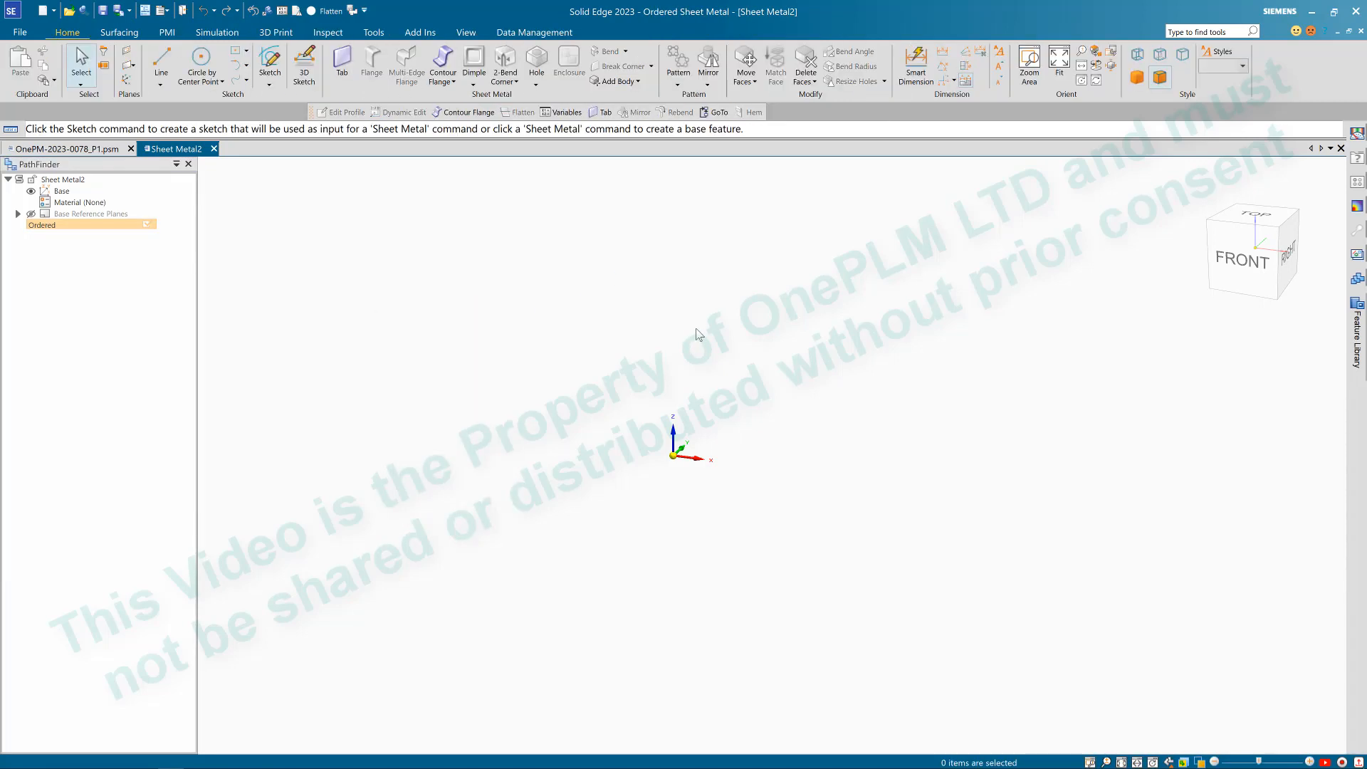
Step: Start a Contour Flange on the Front (xz) plane and draw a 300 mm horizontal profile line symmetric about the origin
click(443, 63)
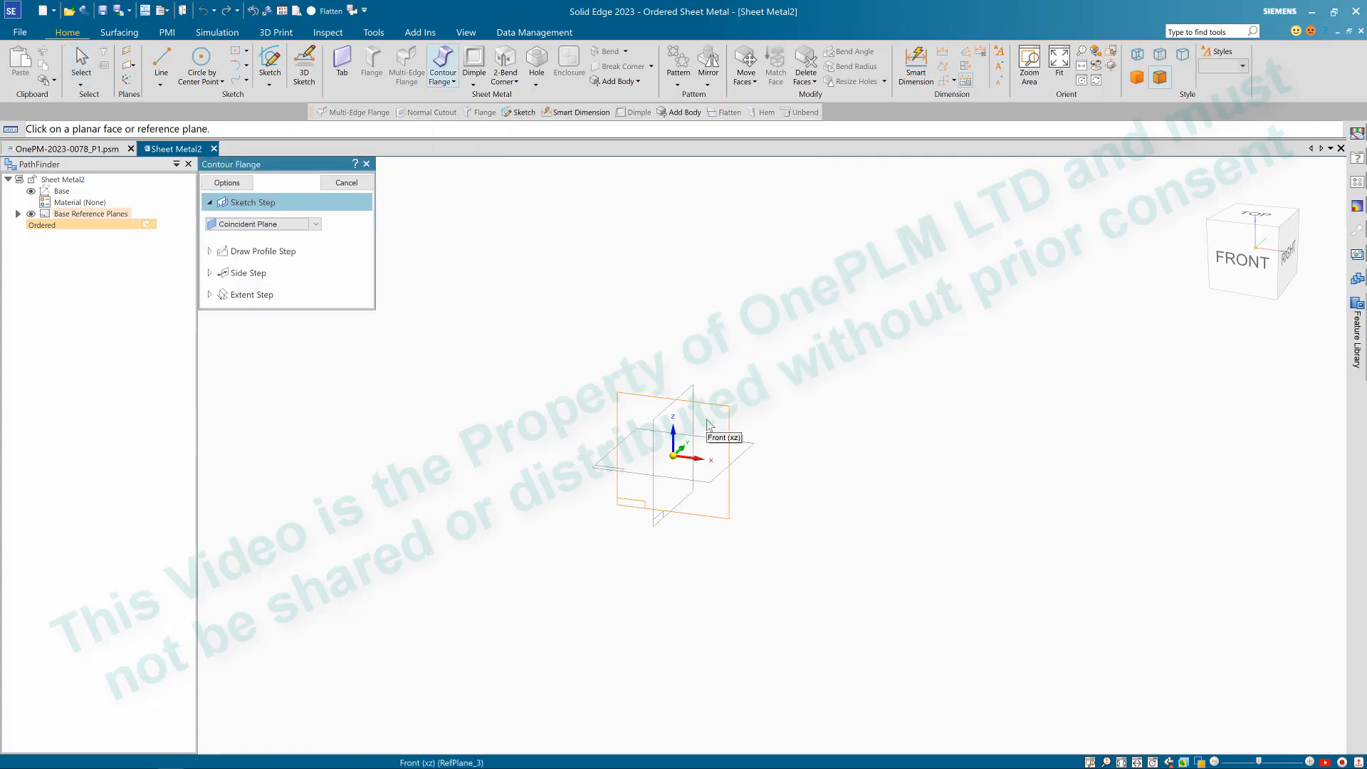
click(708, 425)
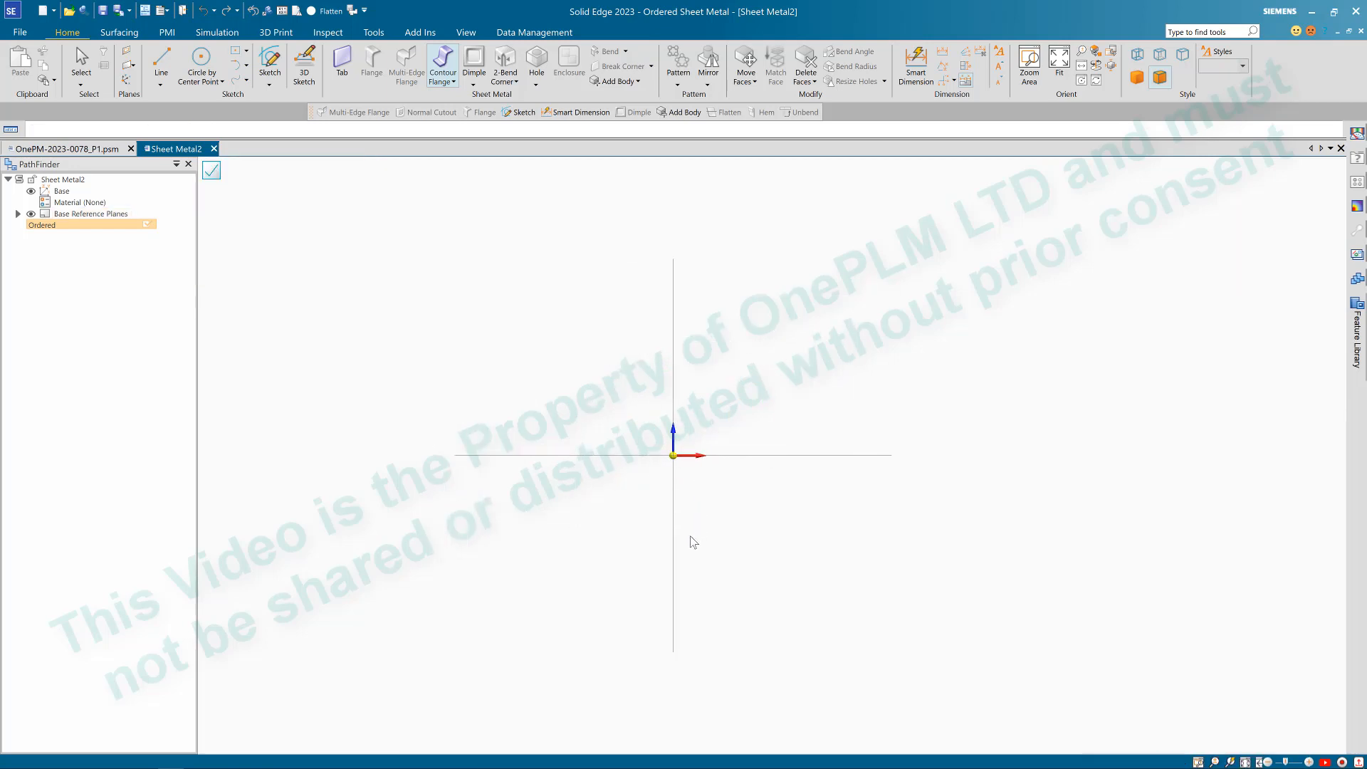
click(670, 458)
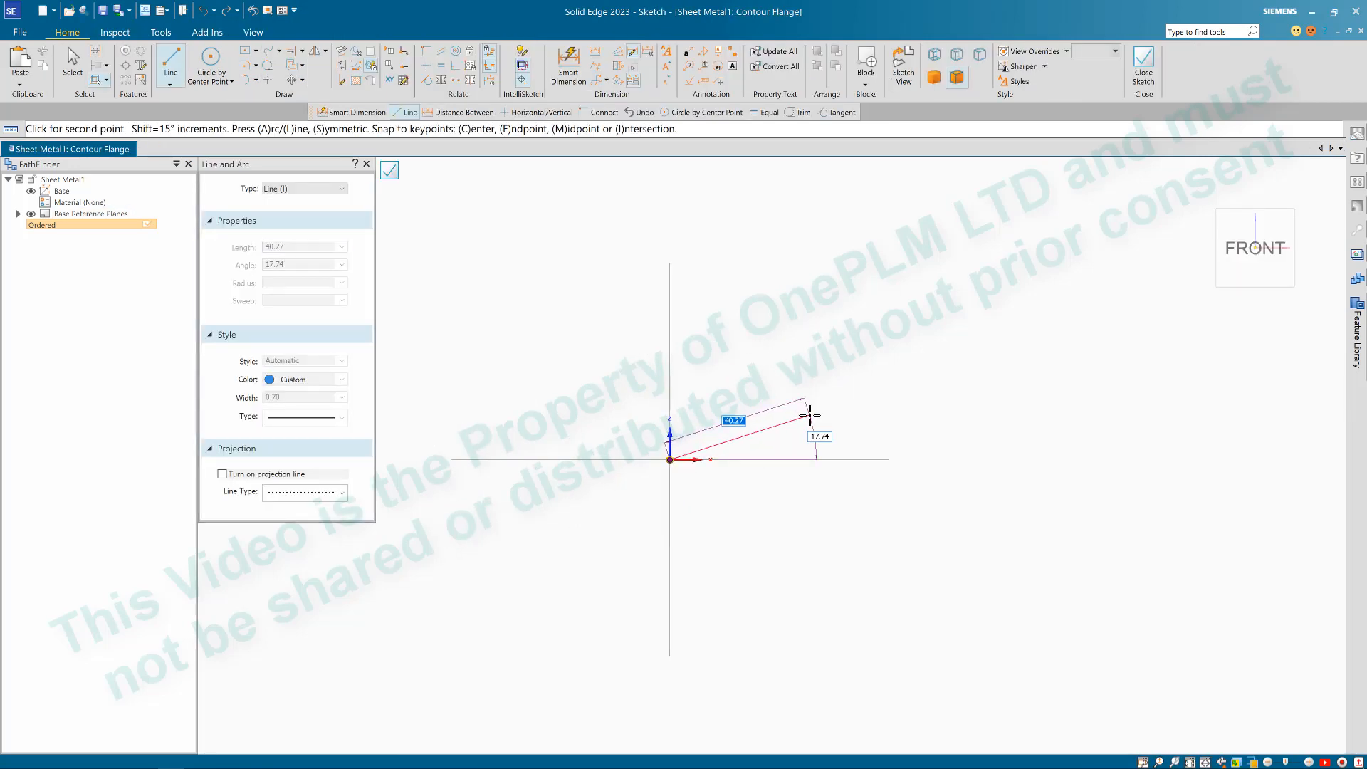
key(s)
scroll(864, 446, down, 2)
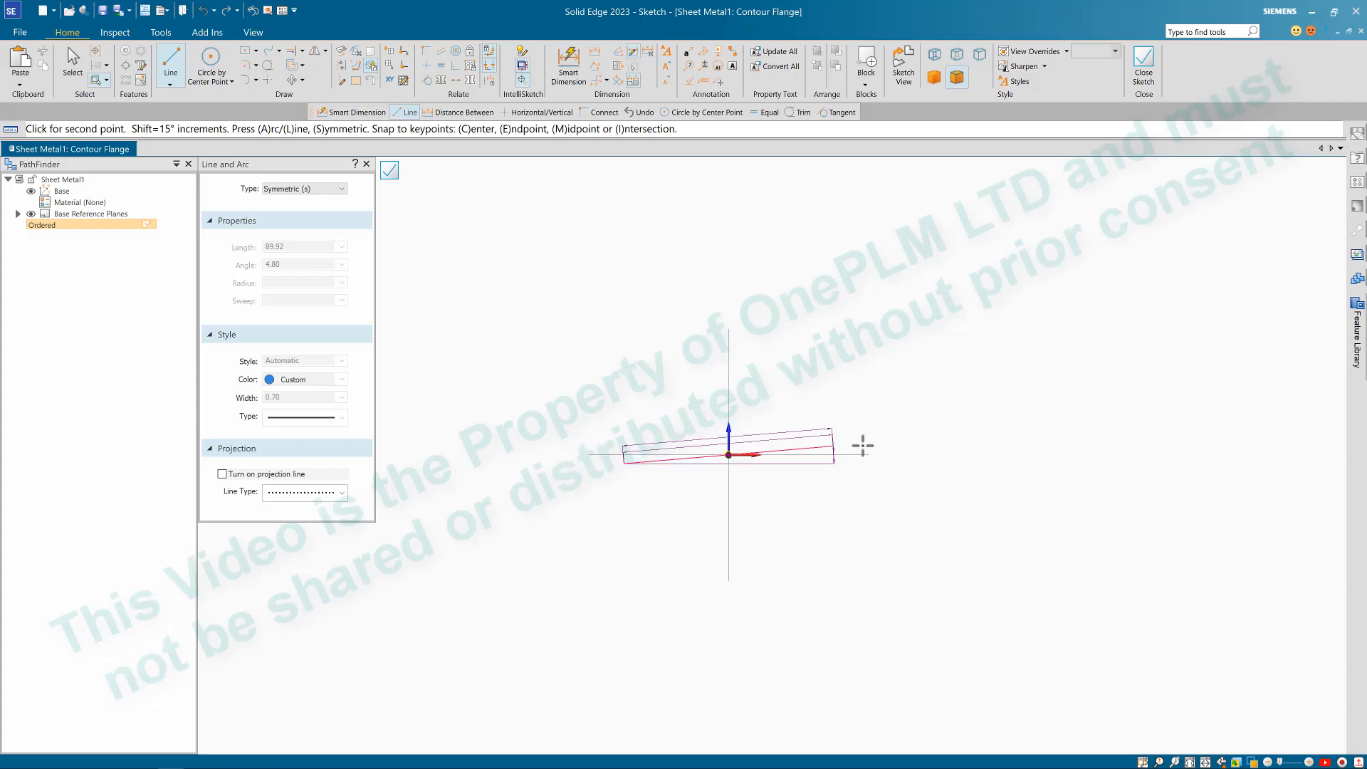
scroll(893, 453, down, 1)
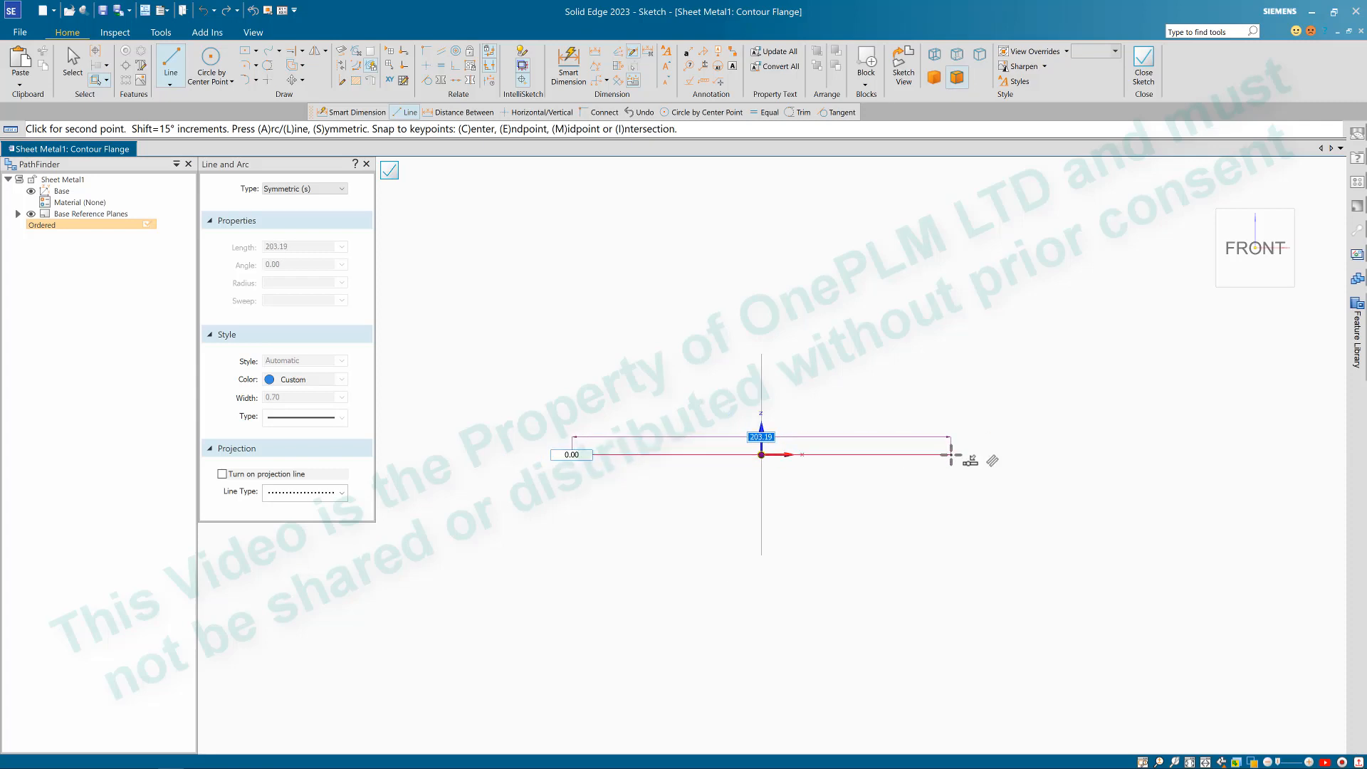
text(300)
key(Tab)
click(950, 455)
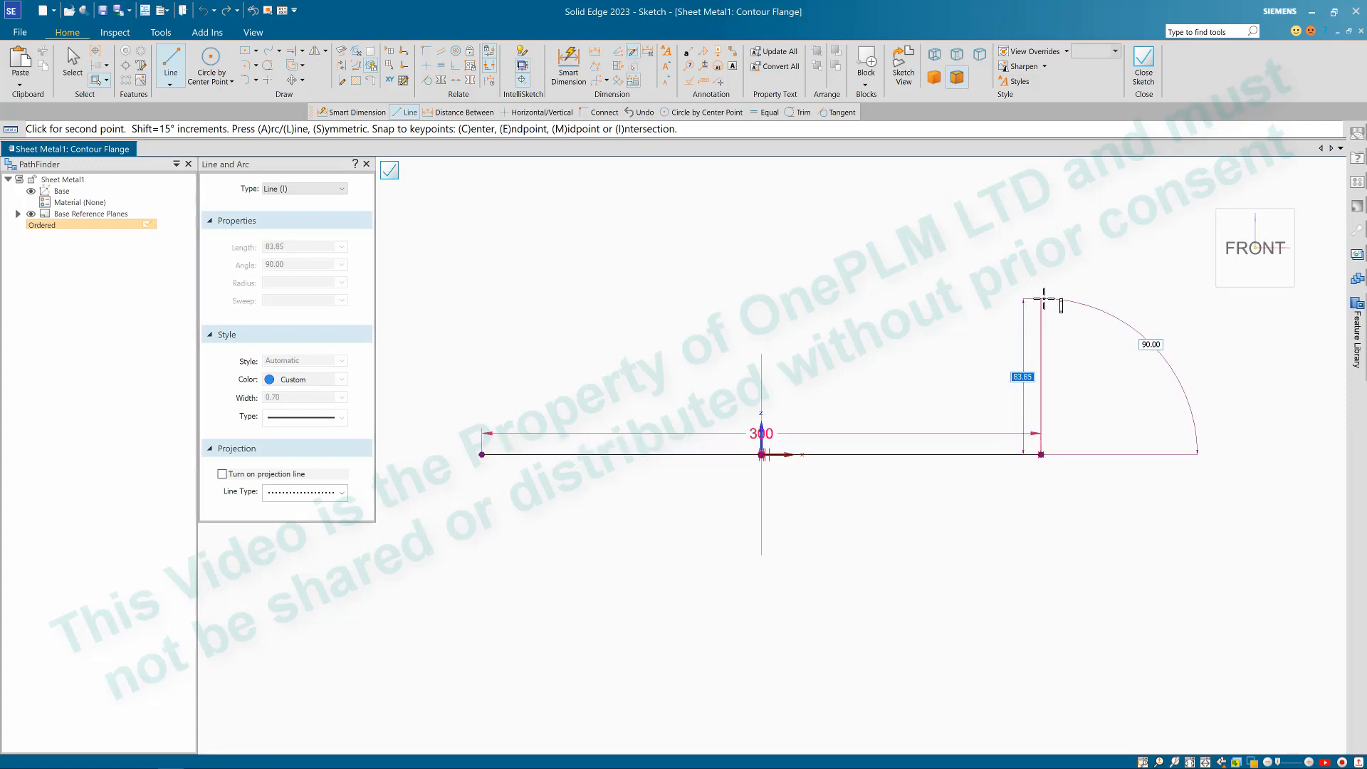
Step: Draw a 120 mm vertical line up from the base line's right end and a 15 mm horizontal return inward from its top
text(120)
key(Tab)
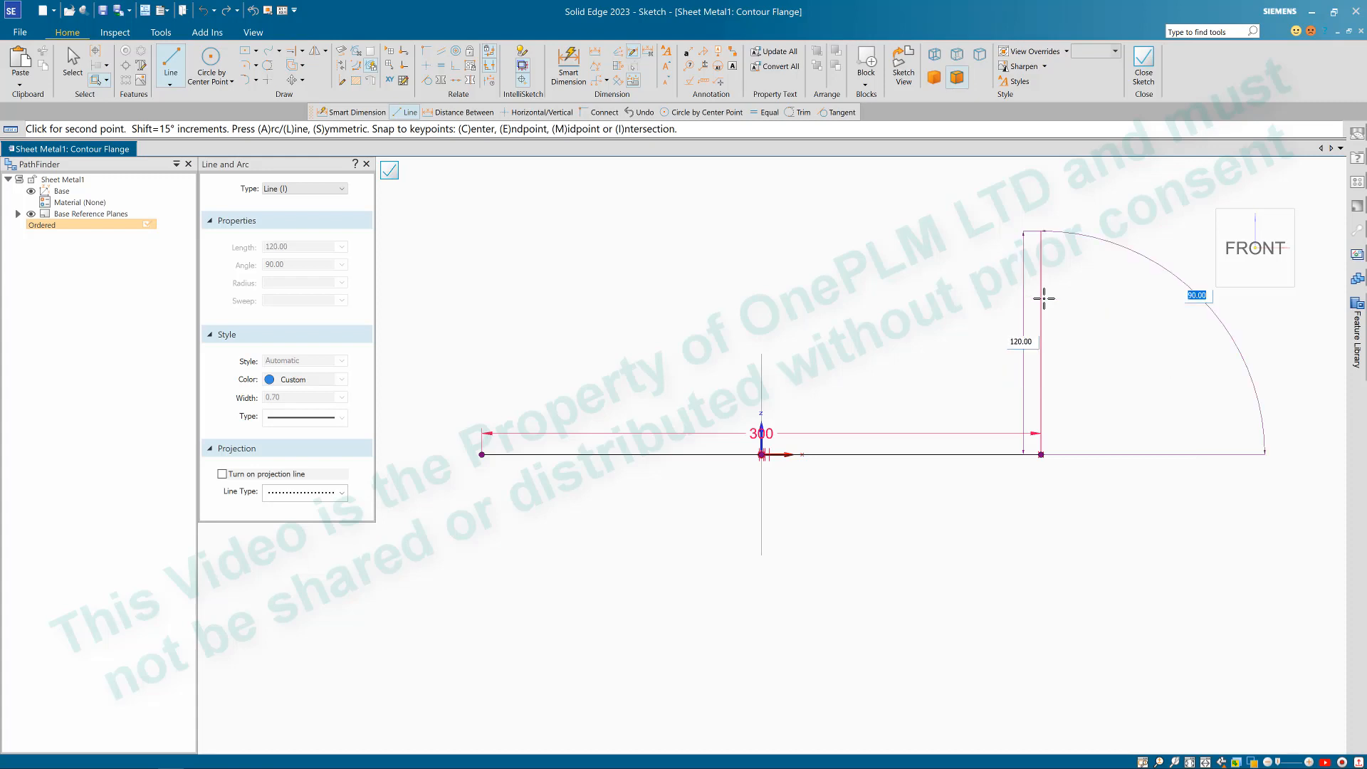
click(1043, 296)
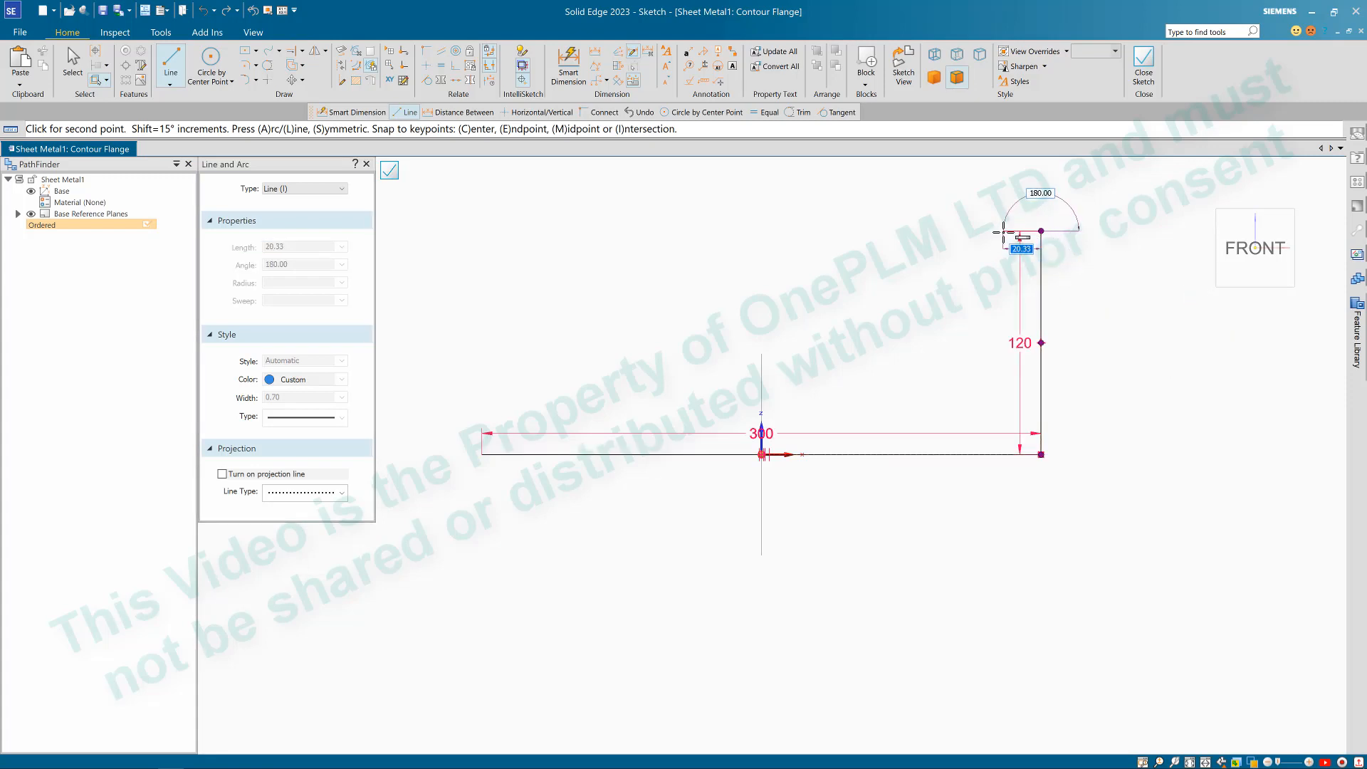
text(15)
key(Tab)
right_click(921, 252)
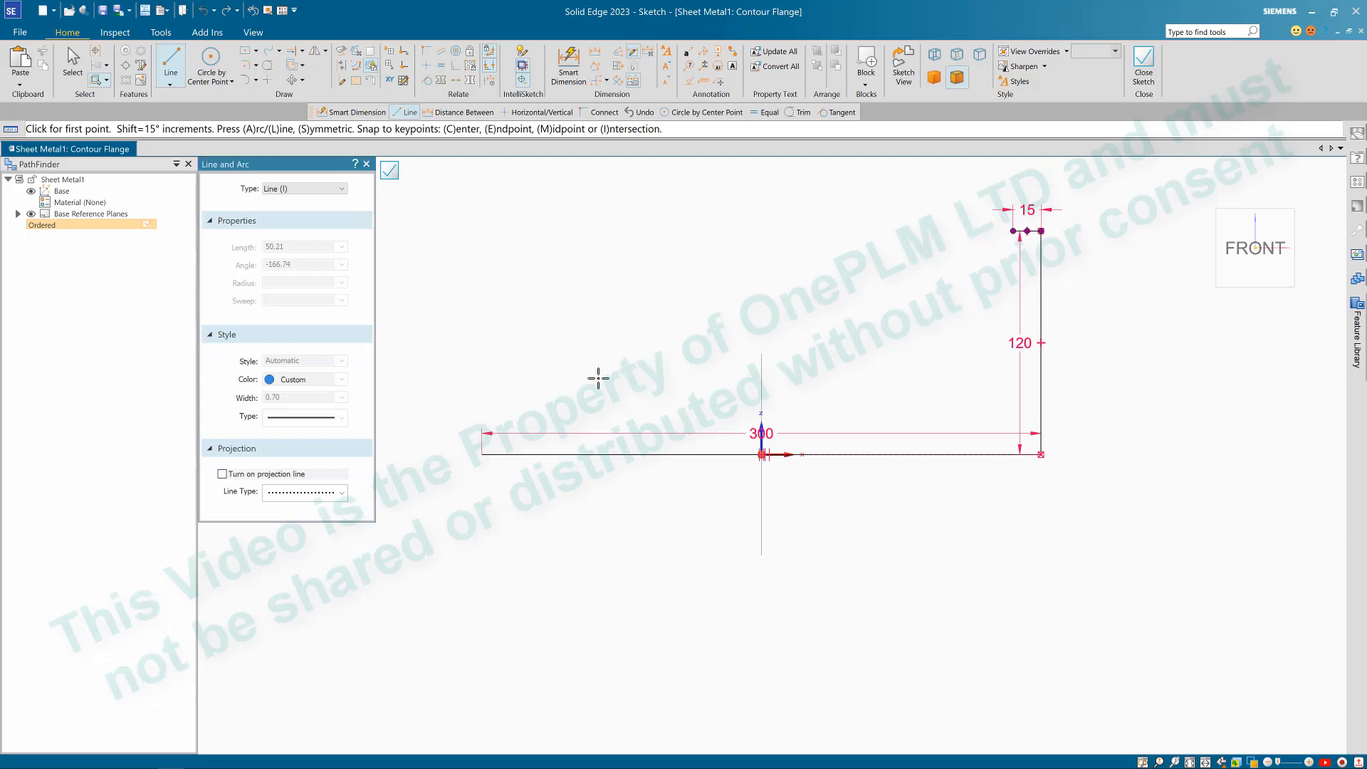
Step: Draw a 150 mm vertical line up from the base line's left end and a 20 mm horizontal return inward from its top
click(482, 455)
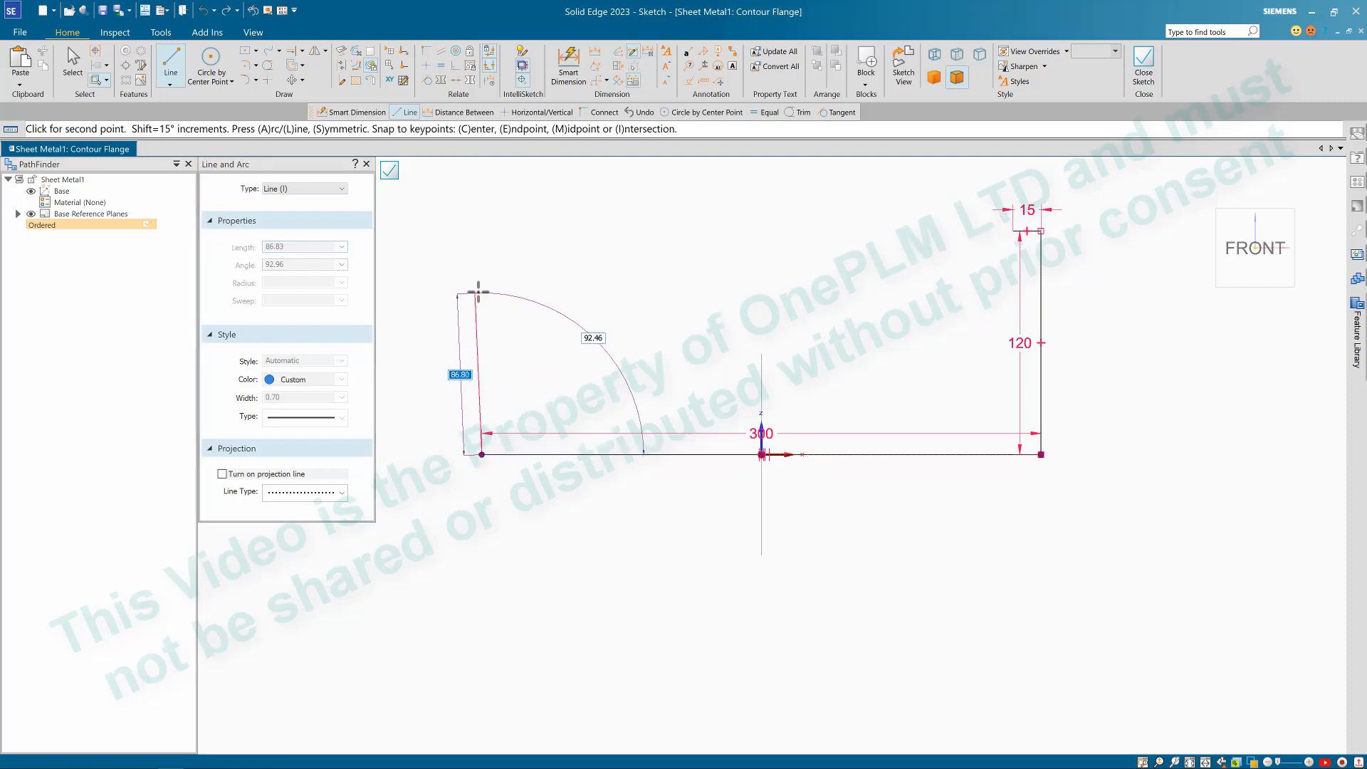
text(1)
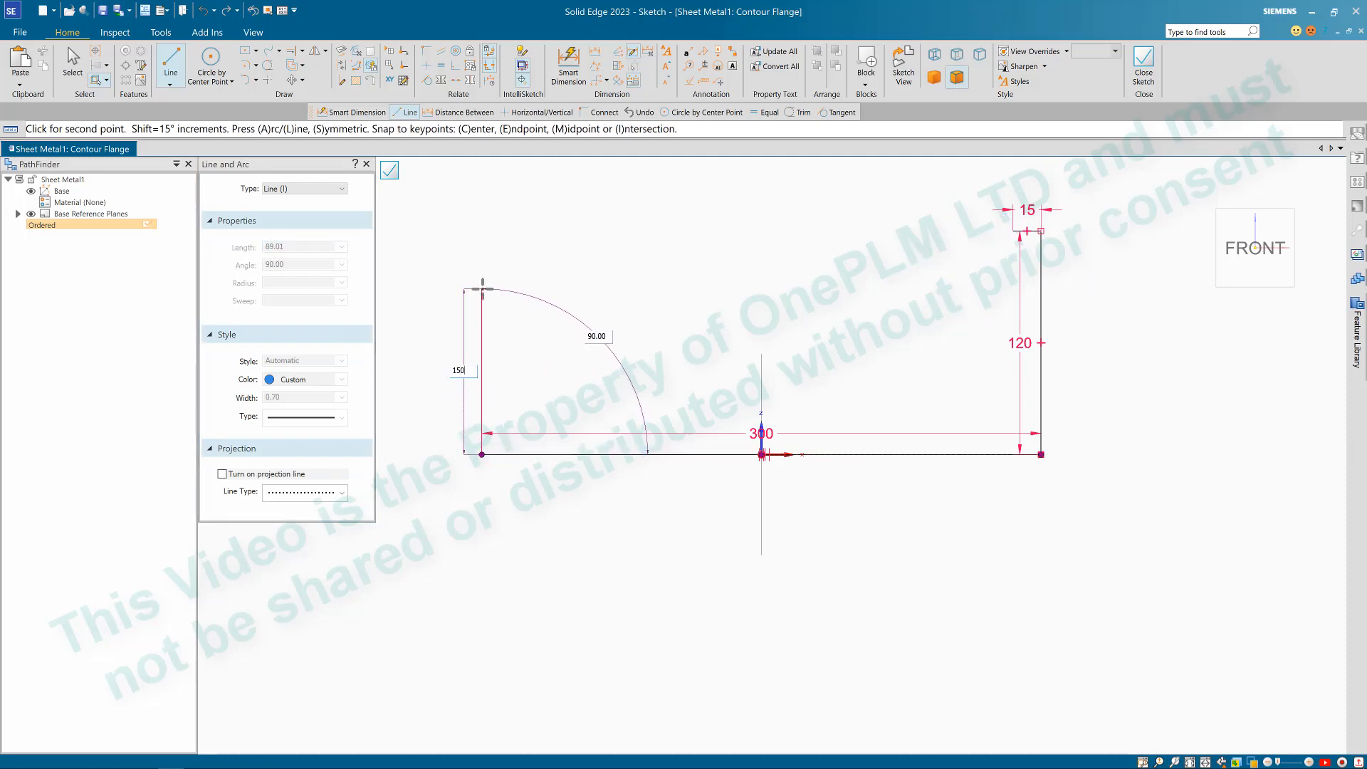
text(50)
key(Return)
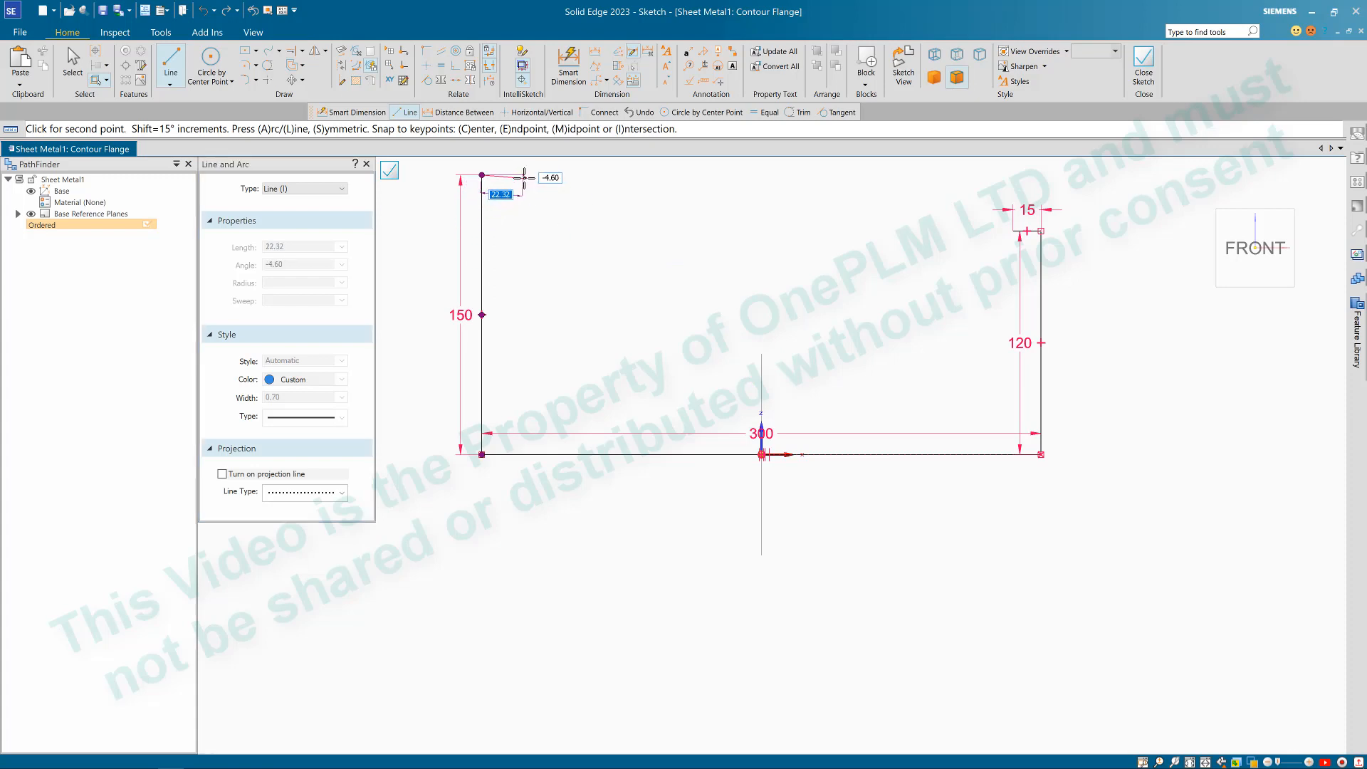
text(20)
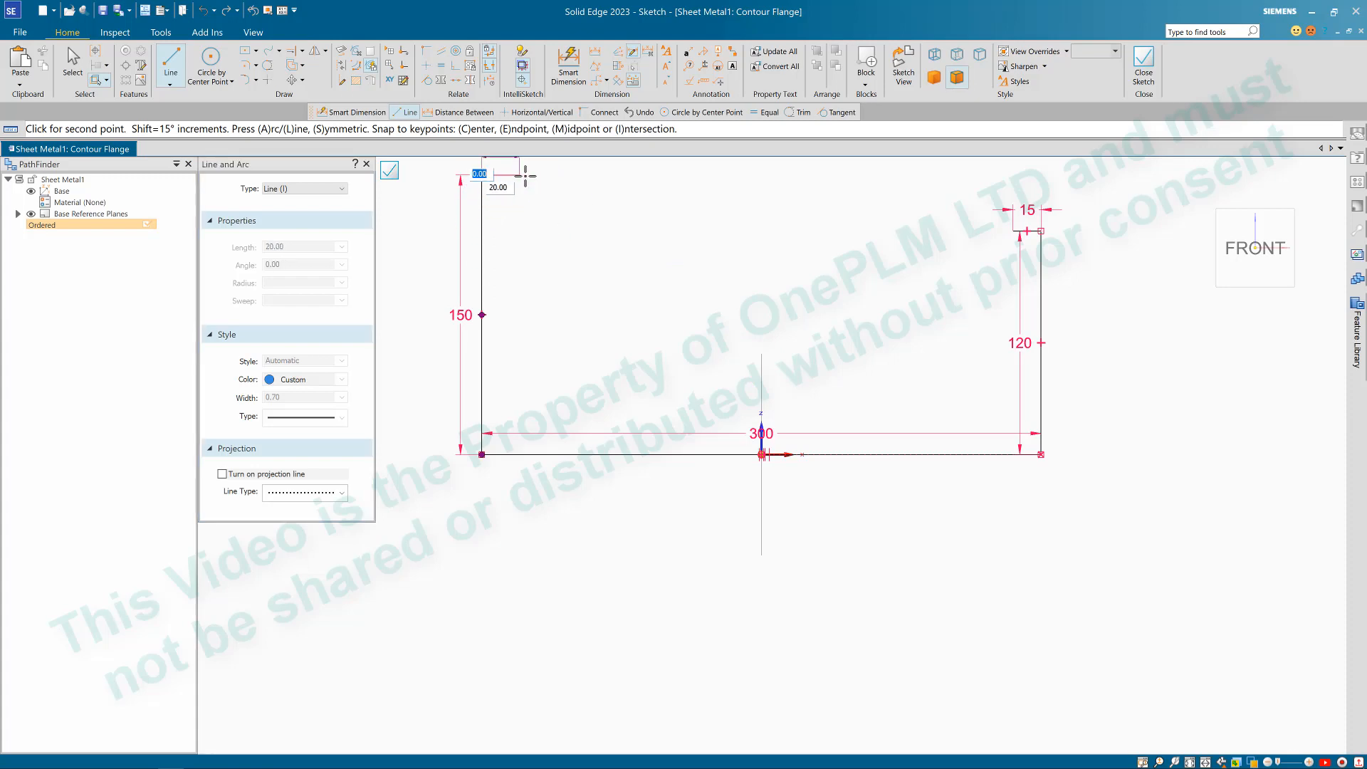
key(Return)
key(Escape)
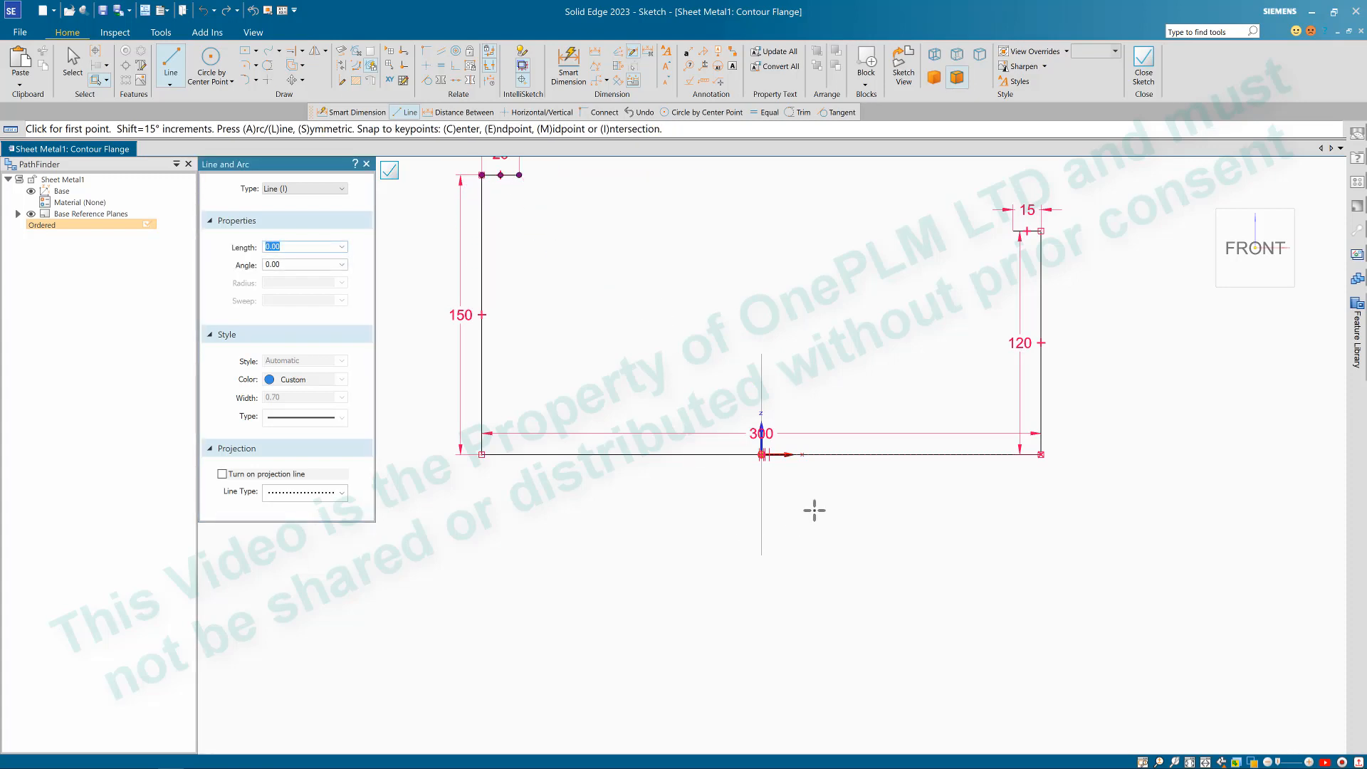
Step: Accept the contour flange profile, enter the material thickness and place the material on the inner side of the profile
middle_drag(814, 509, 845, 394)
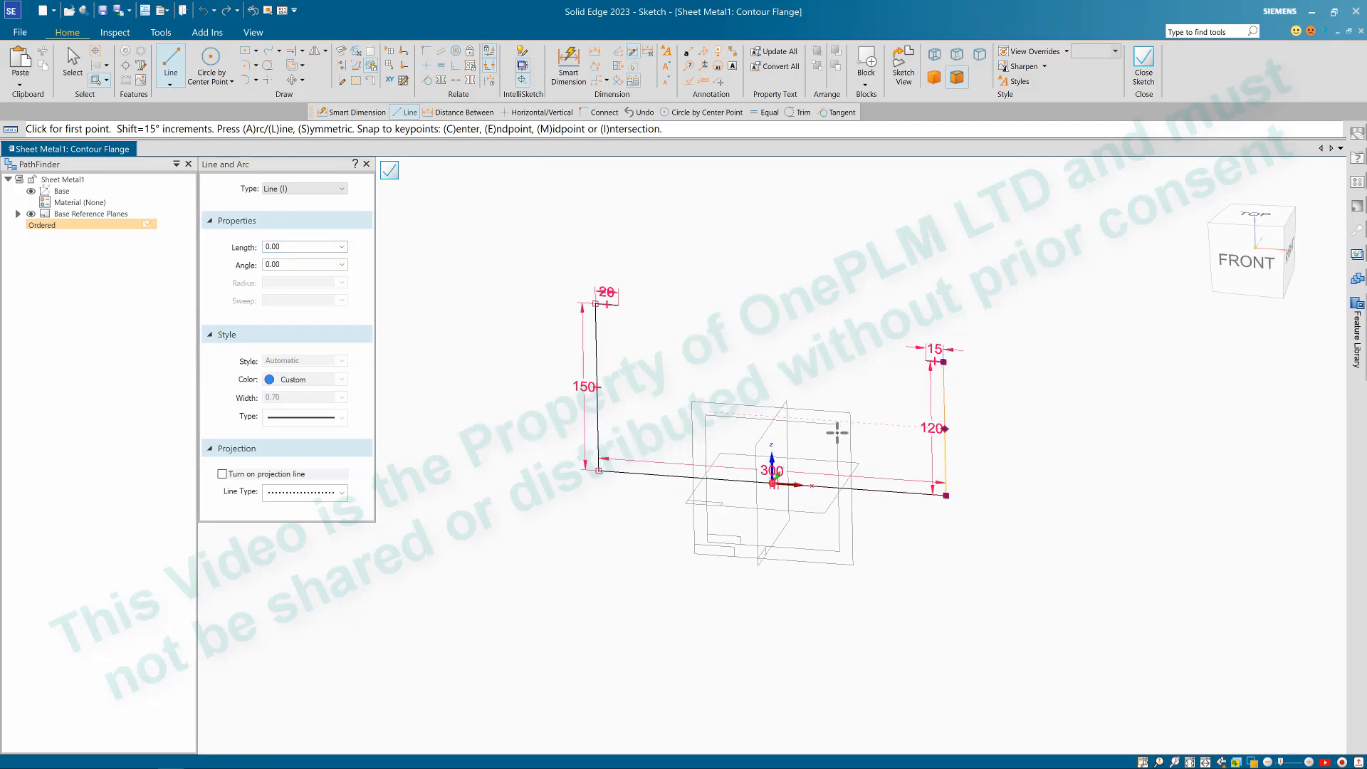
click(389, 171)
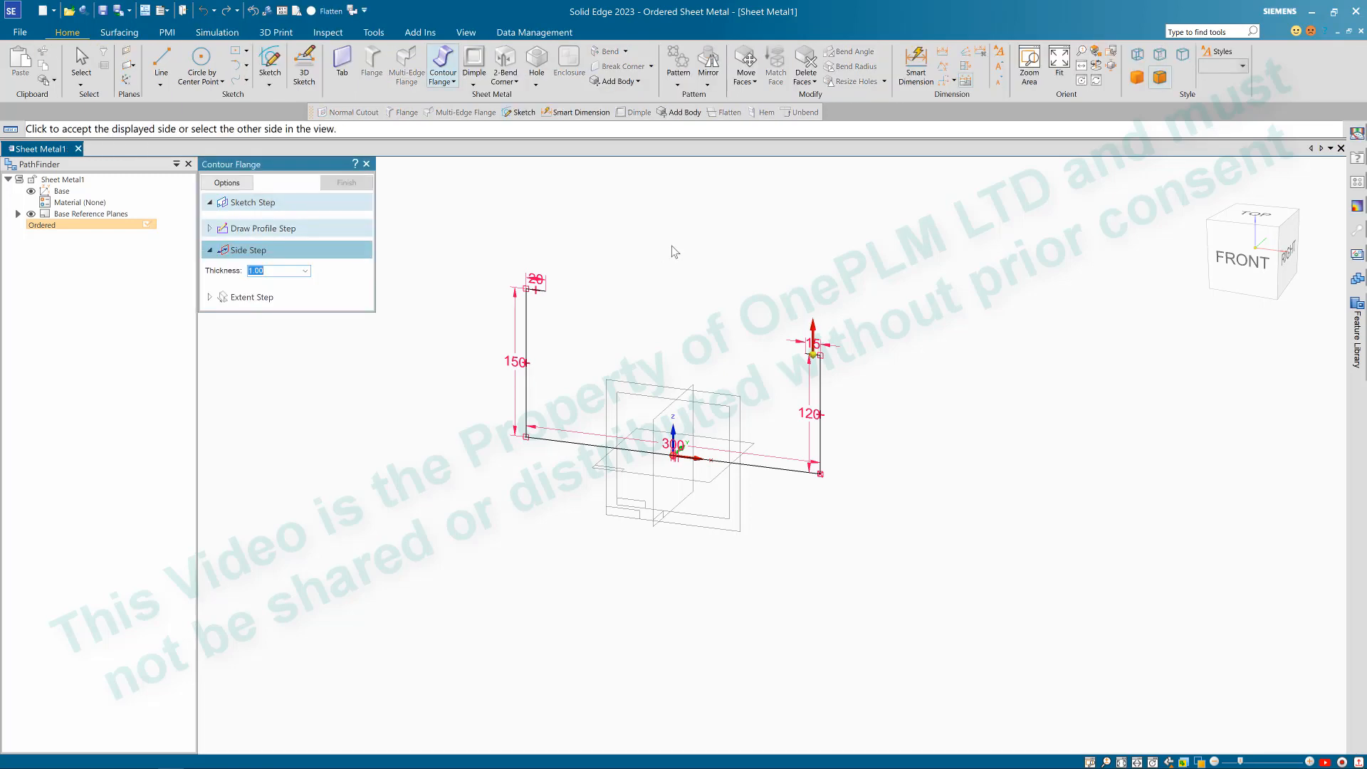
scroll(673, 251, up, 1)
scroll(858, 390, up, 5)
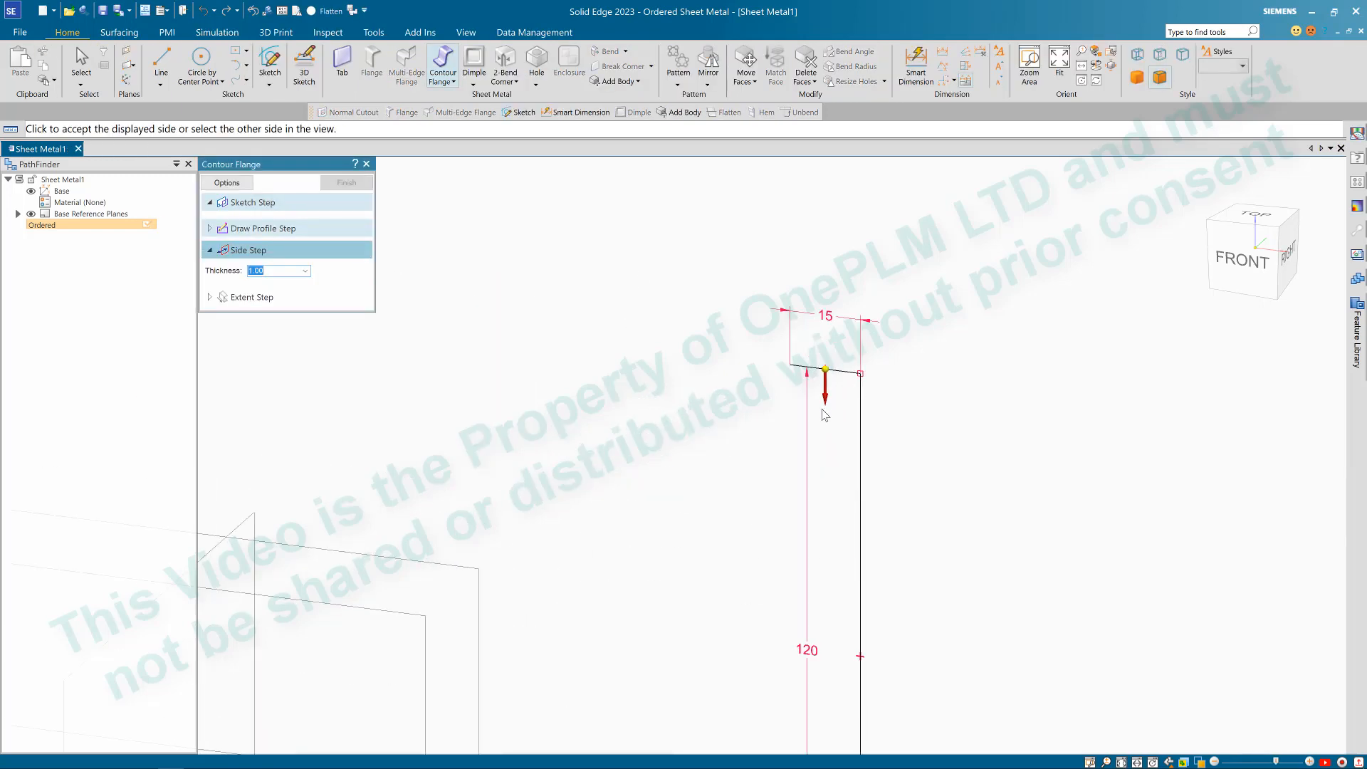
scroll(830, 376, down, 5)
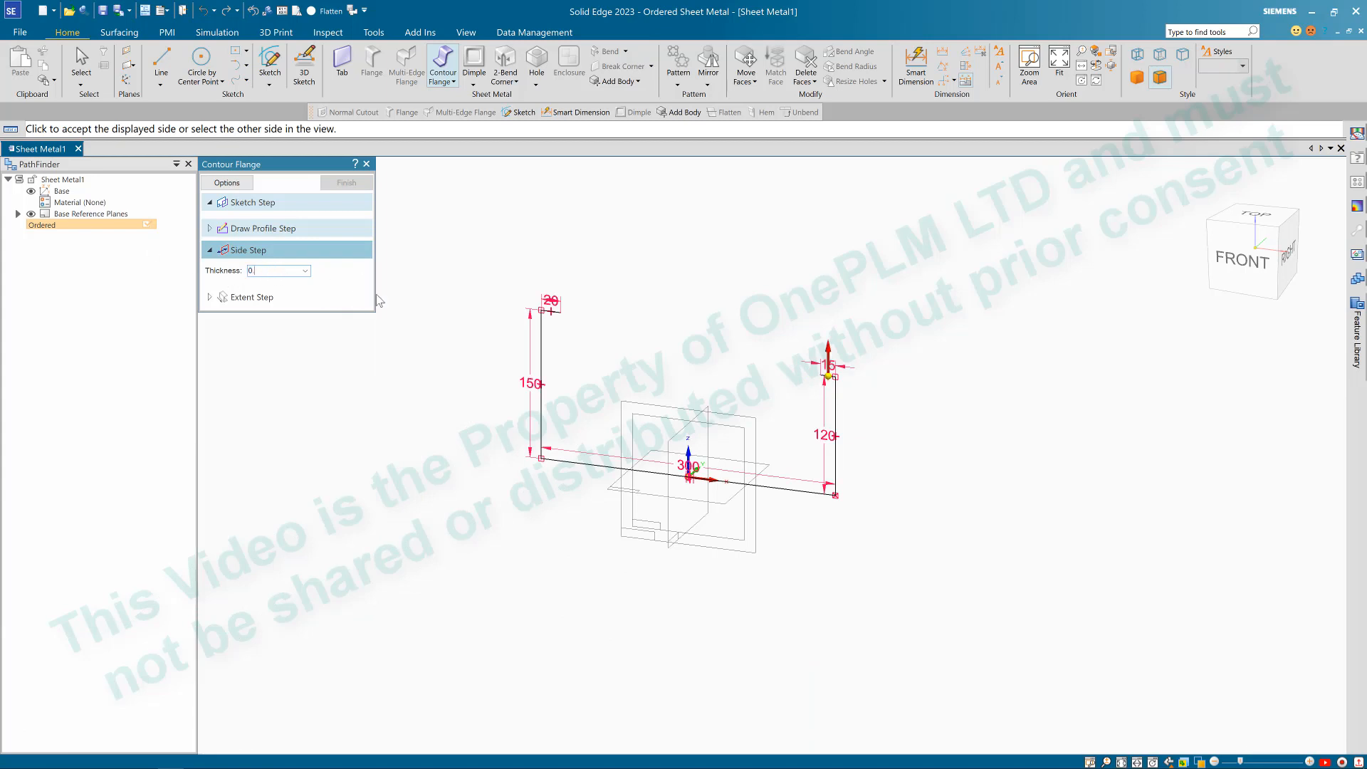
click(786, 418)
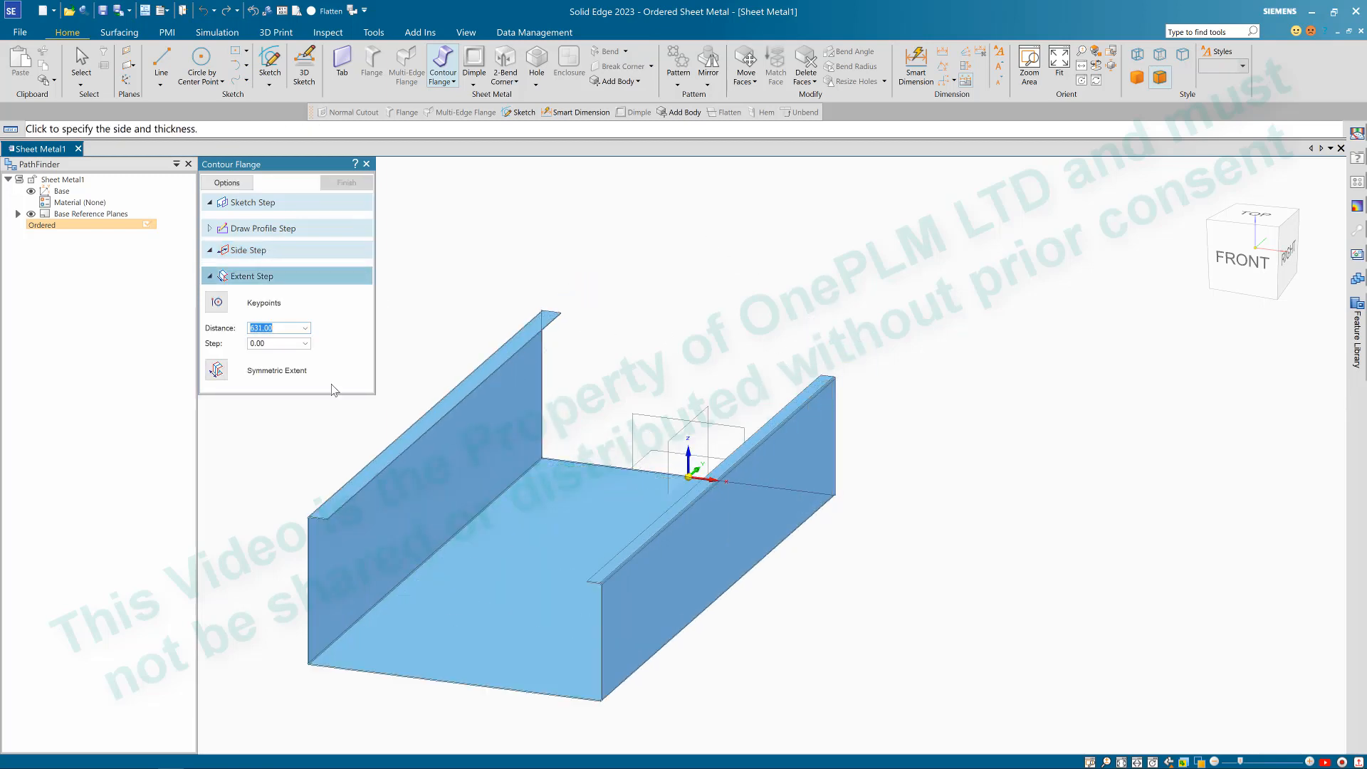
Step: Extend the contour flange symmetrically by 450 mm about the sketch plane and finish the feature
click(216, 371)
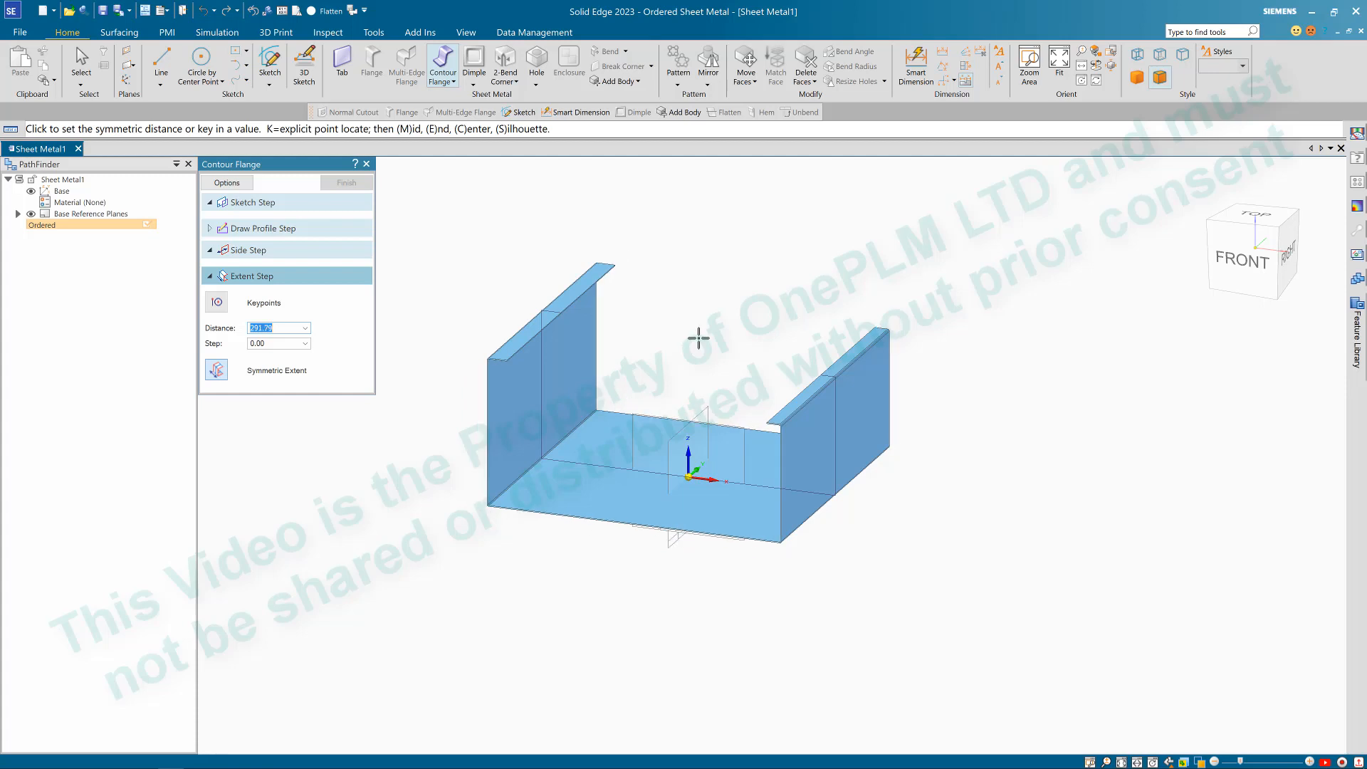
text(450)
key(Return)
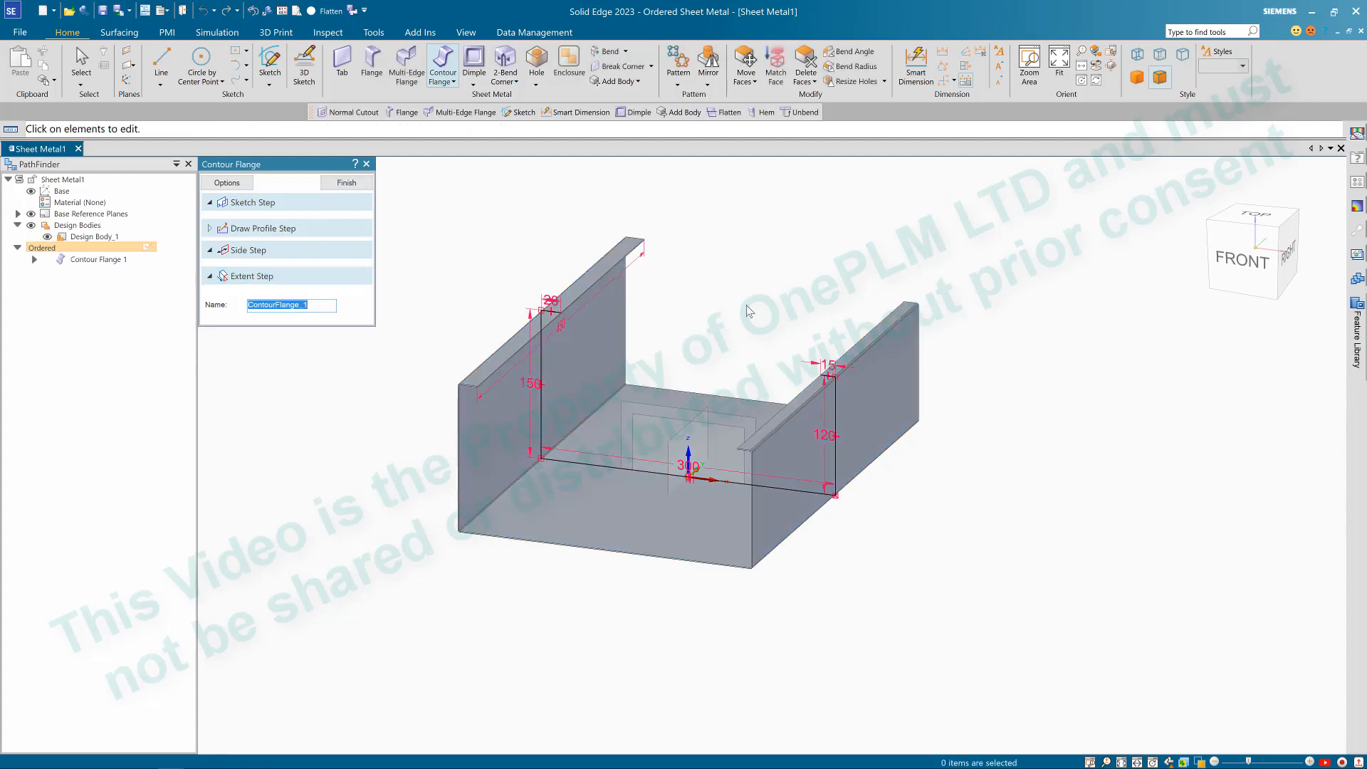
click(346, 183)
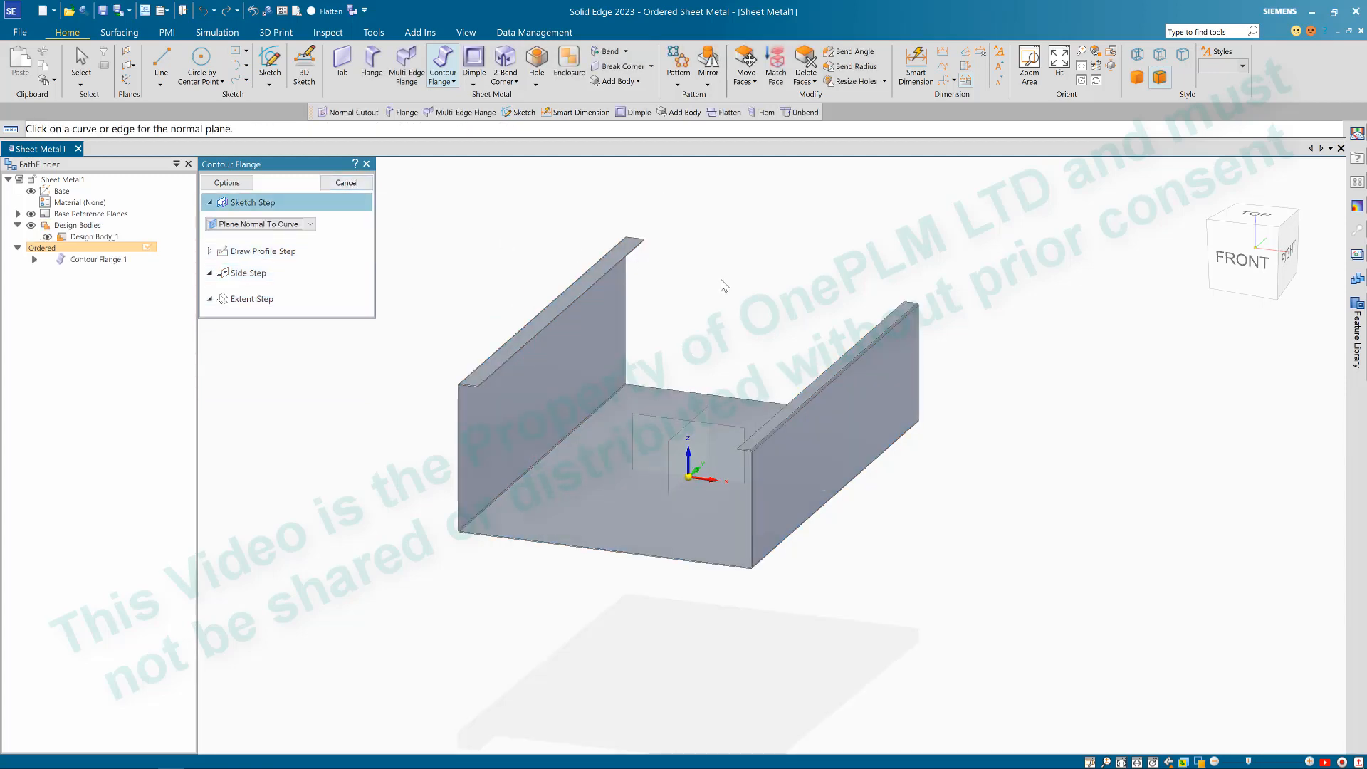
Step: Examine the finished contour flange channel and the return along its taller wall
mouse_move(721, 280)
middle_down()
mouse_move(702, 275)
mouse_move(723, 294)
middle_up()
scroll(561, 276, up, 2)
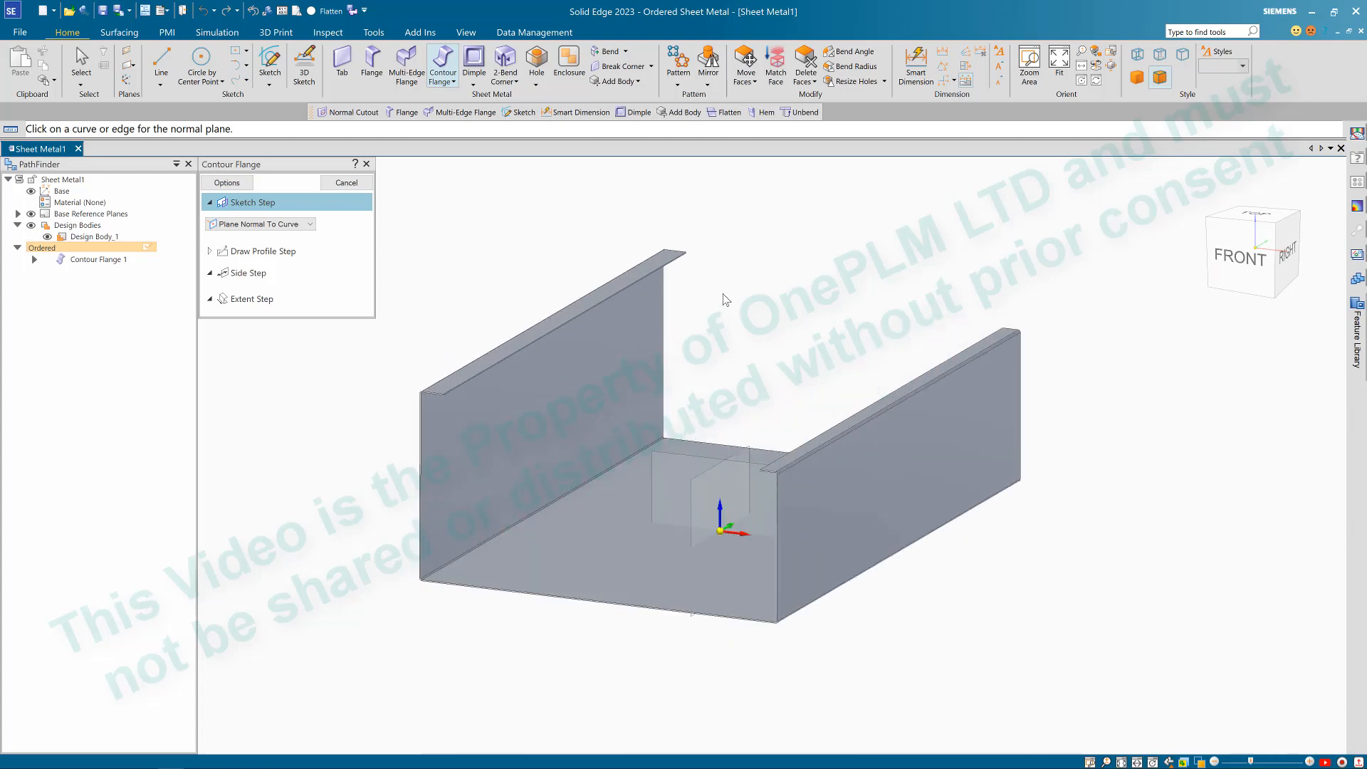
middle_drag(834, 365, 730, 294)
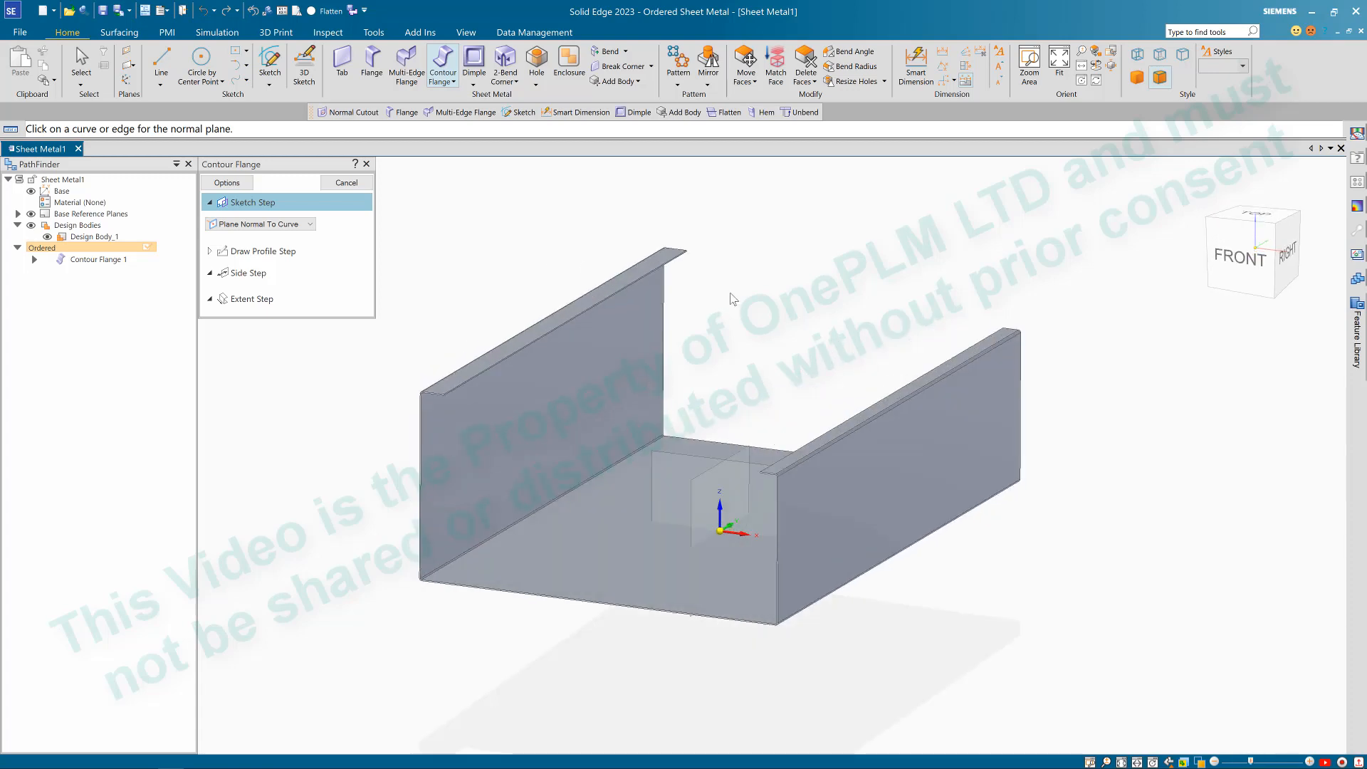
scroll(598, 221, up, 2)
scroll(763, 272, down, 2)
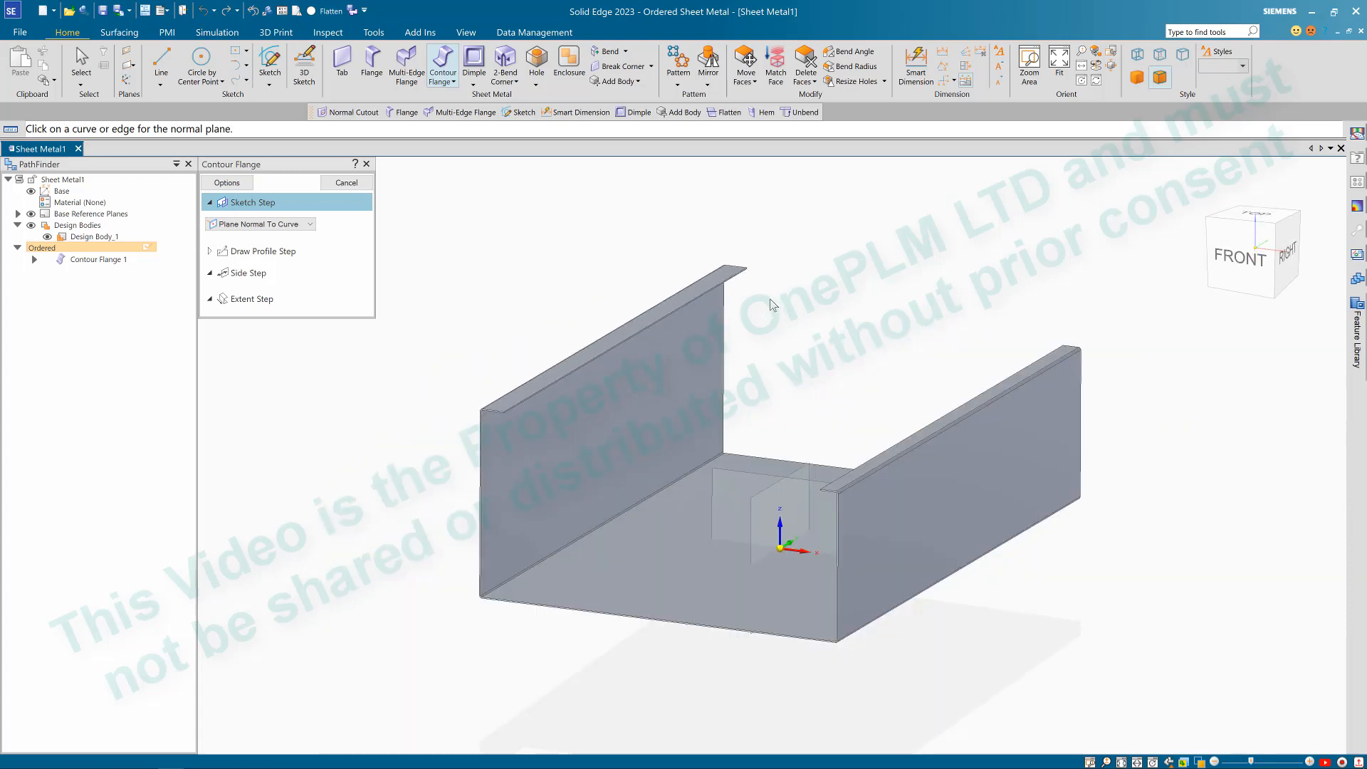
scroll(689, 252, up, 2)
scroll(734, 202, up, 2)
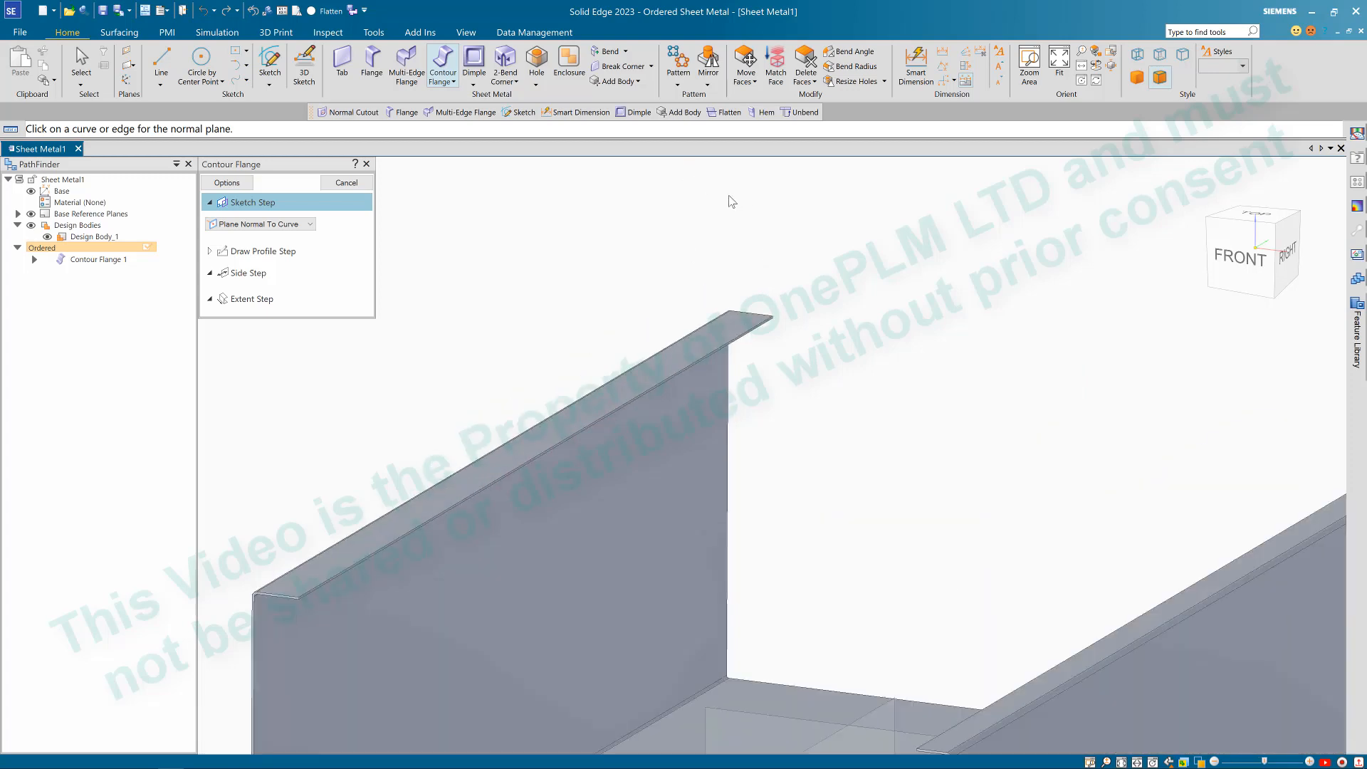
Step: Start a Normal Cutout on the 20 mm return's top face and draw a centre rectangle about 32 by 33 mm across the return near its rear end
click(536, 84)
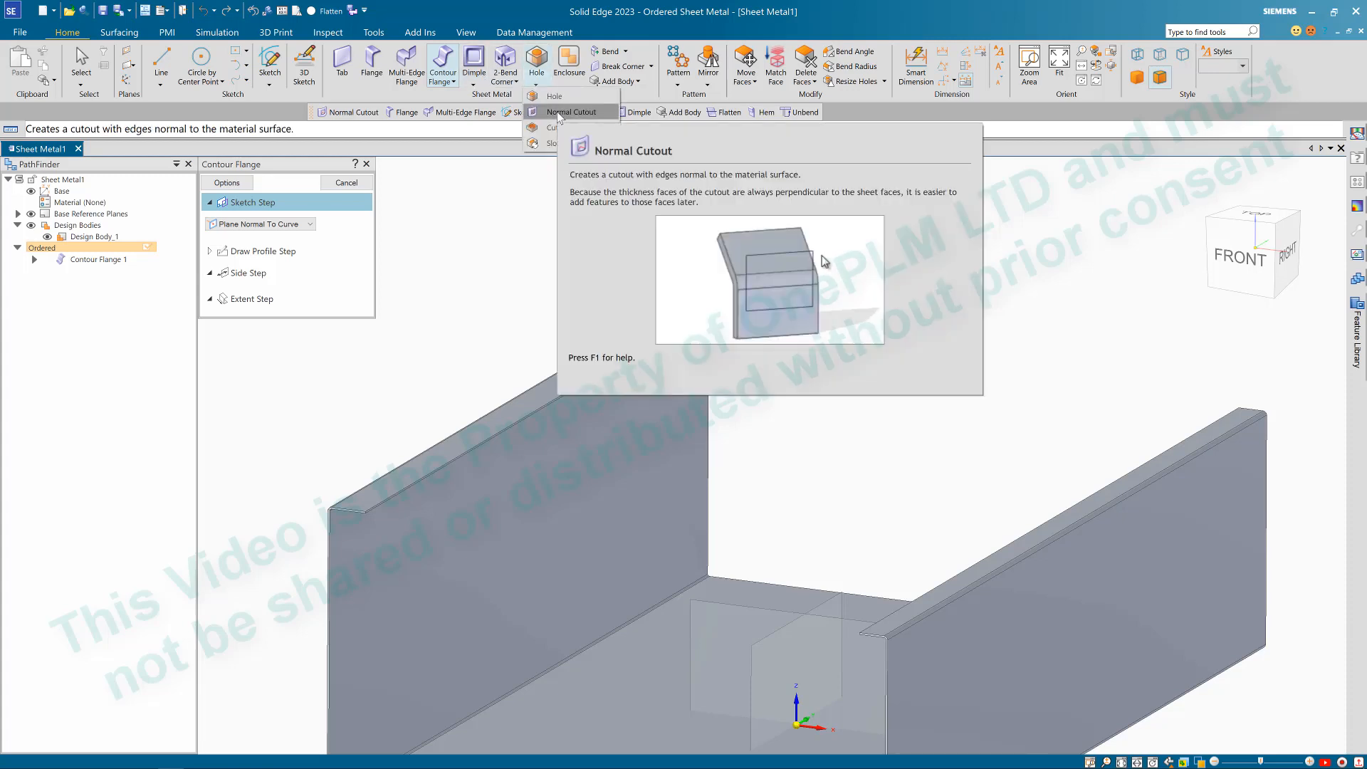
click(559, 113)
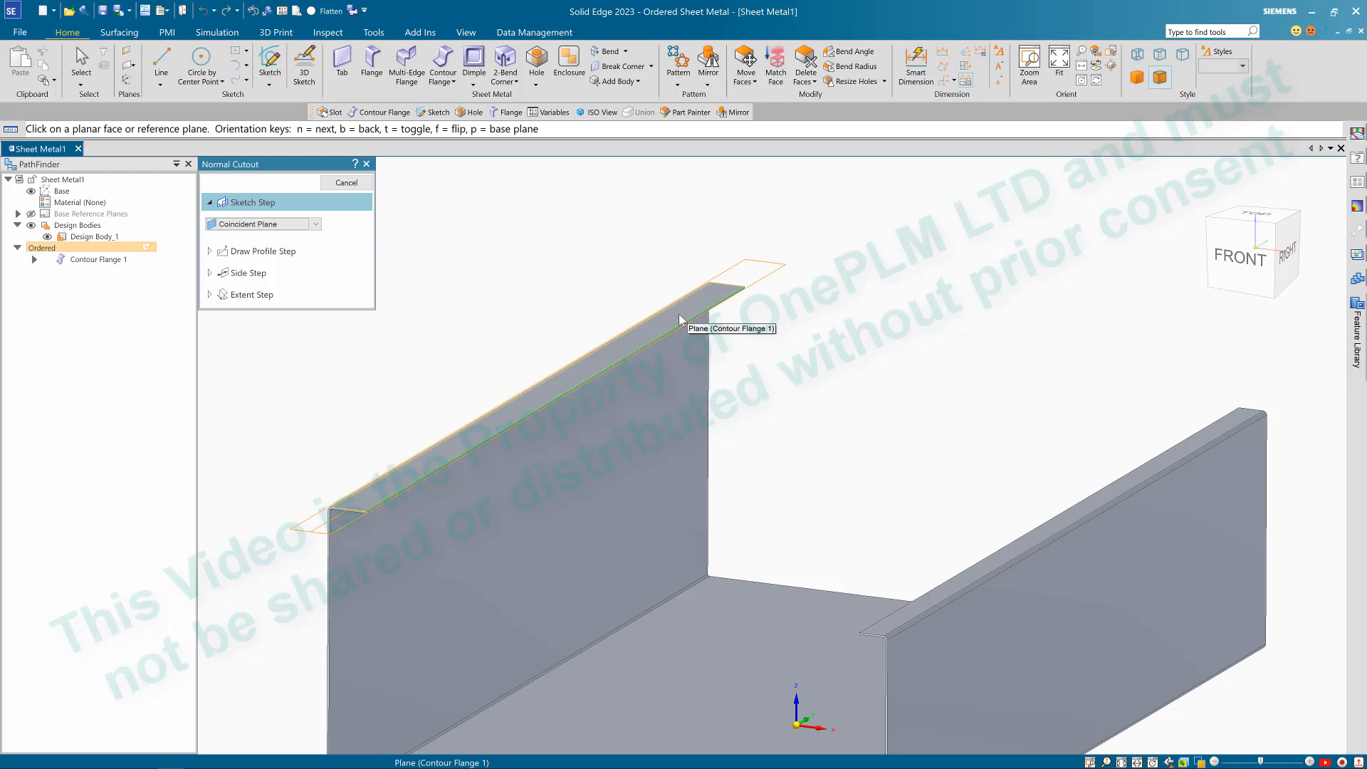
click(681, 318)
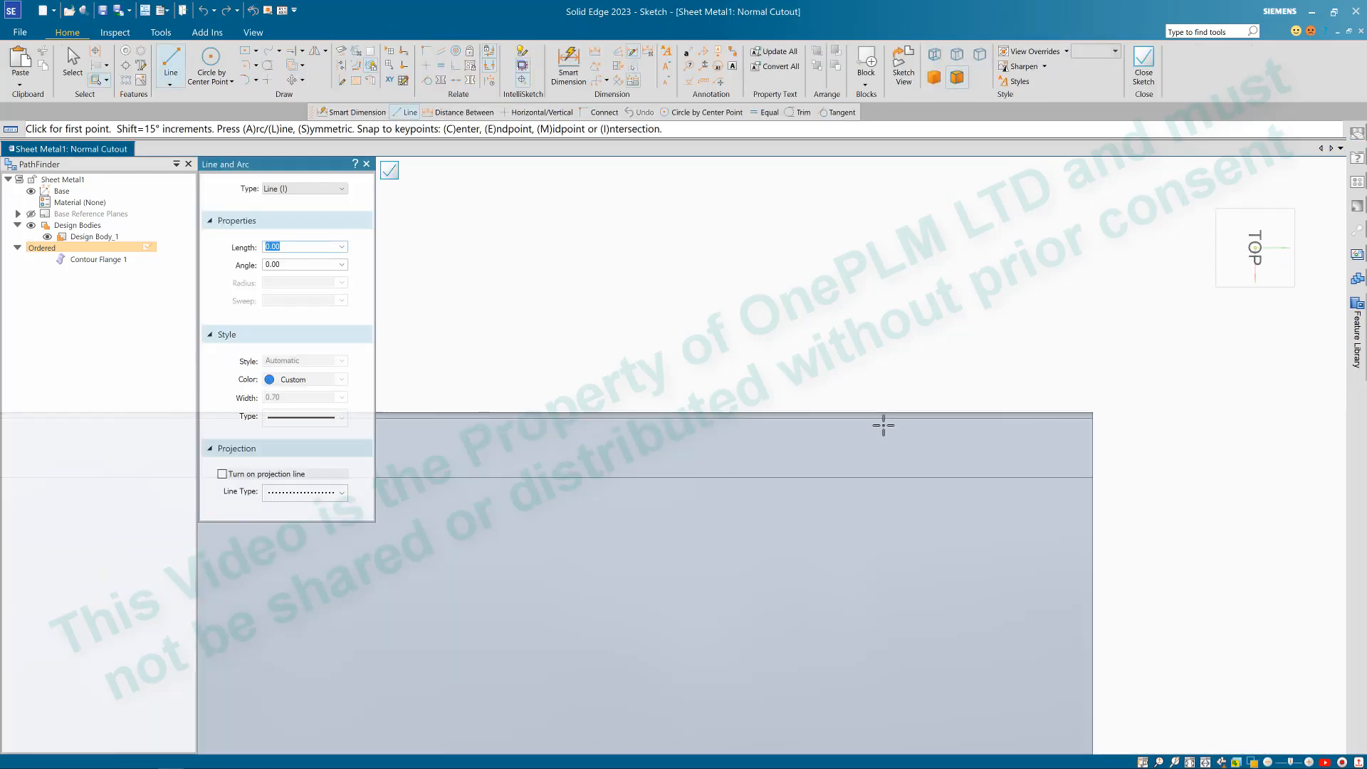
key(r)
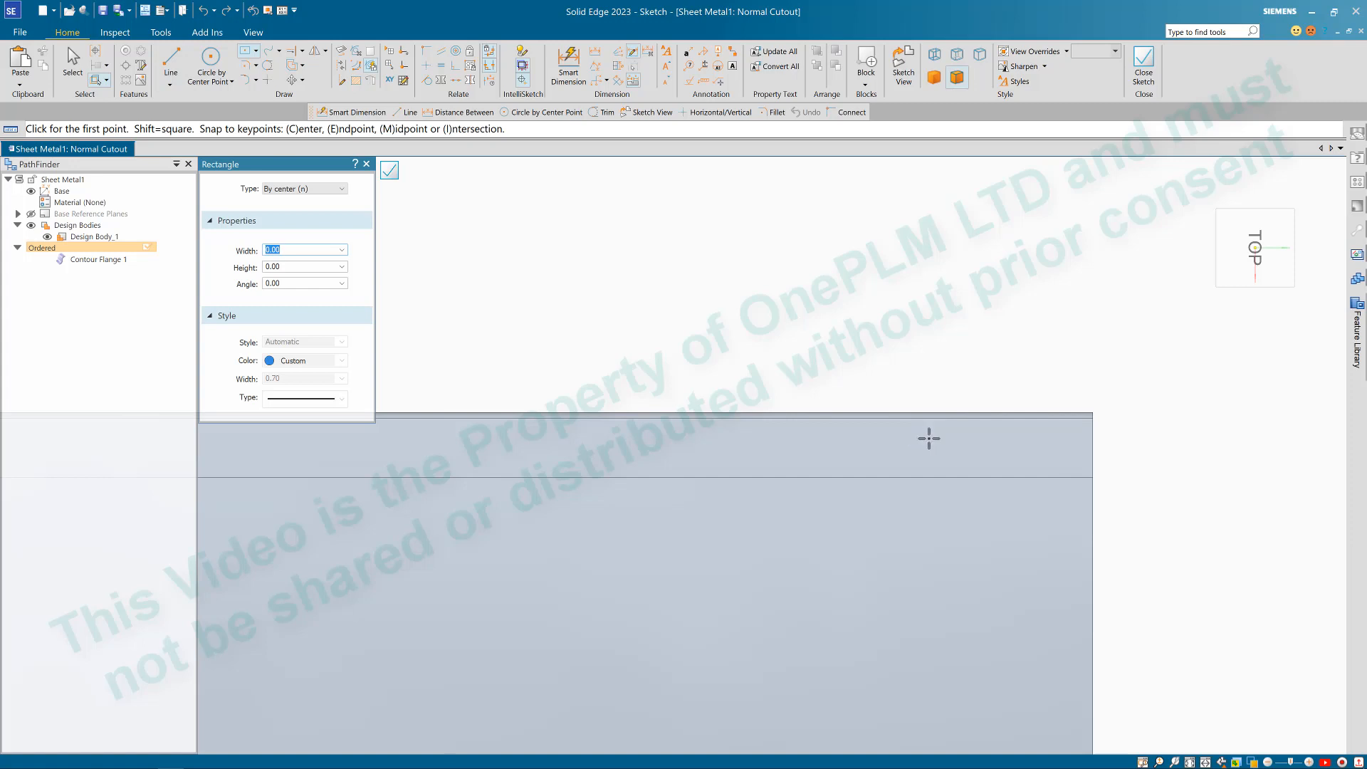
click(928, 431)
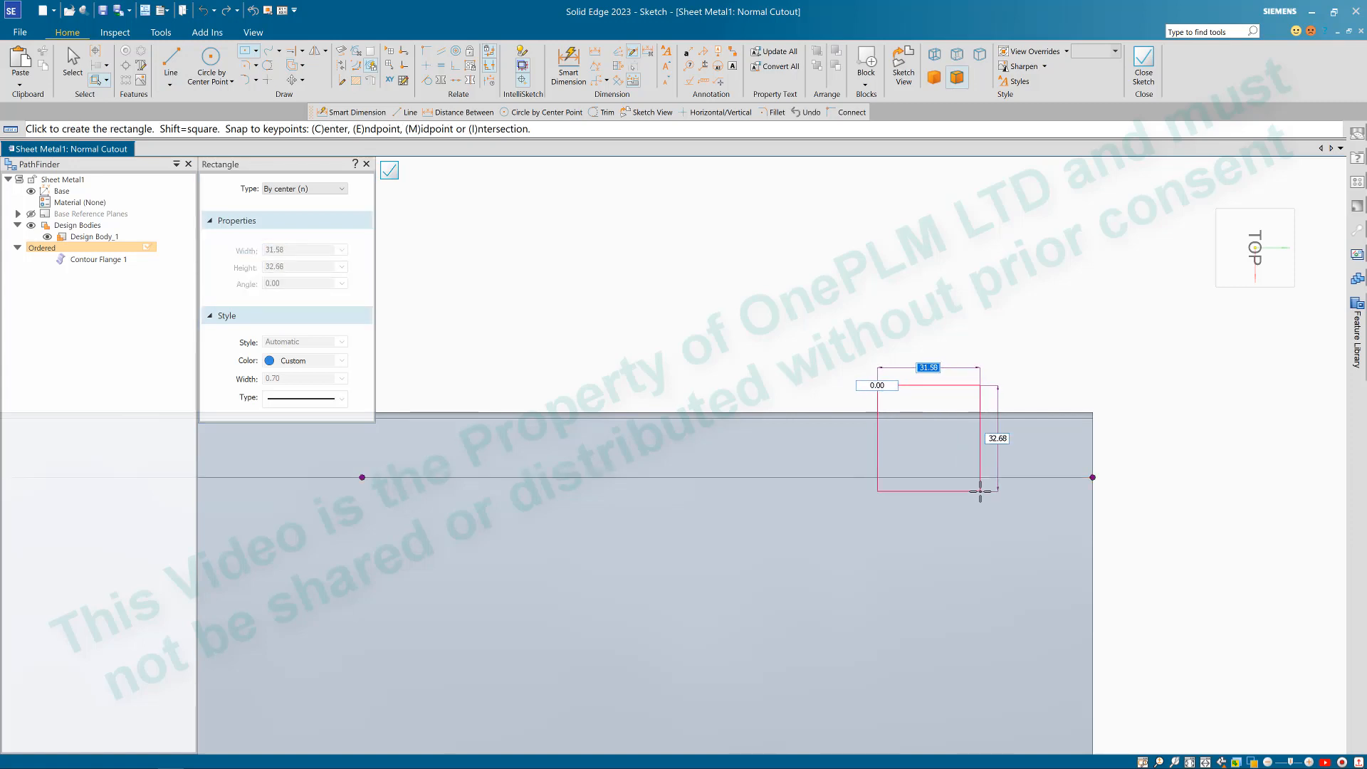
click(981, 491)
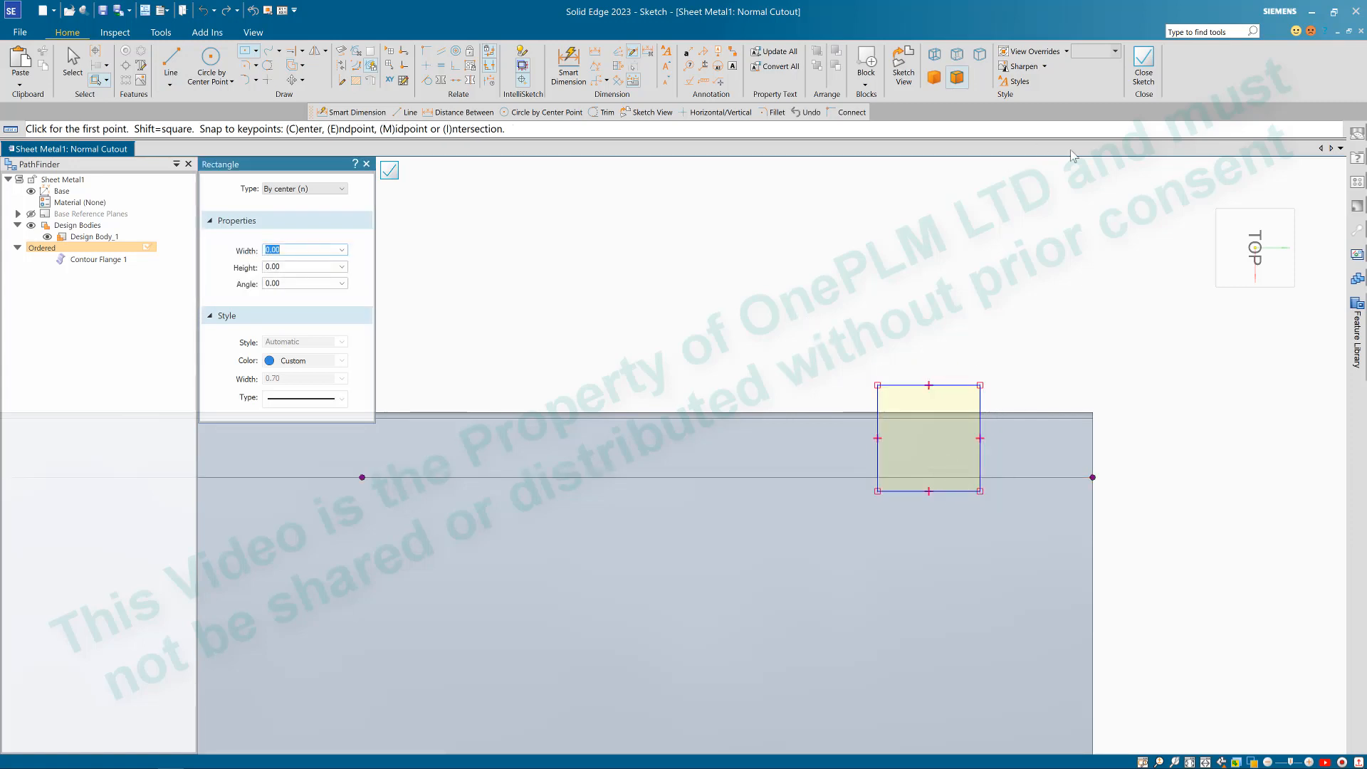
click(1144, 68)
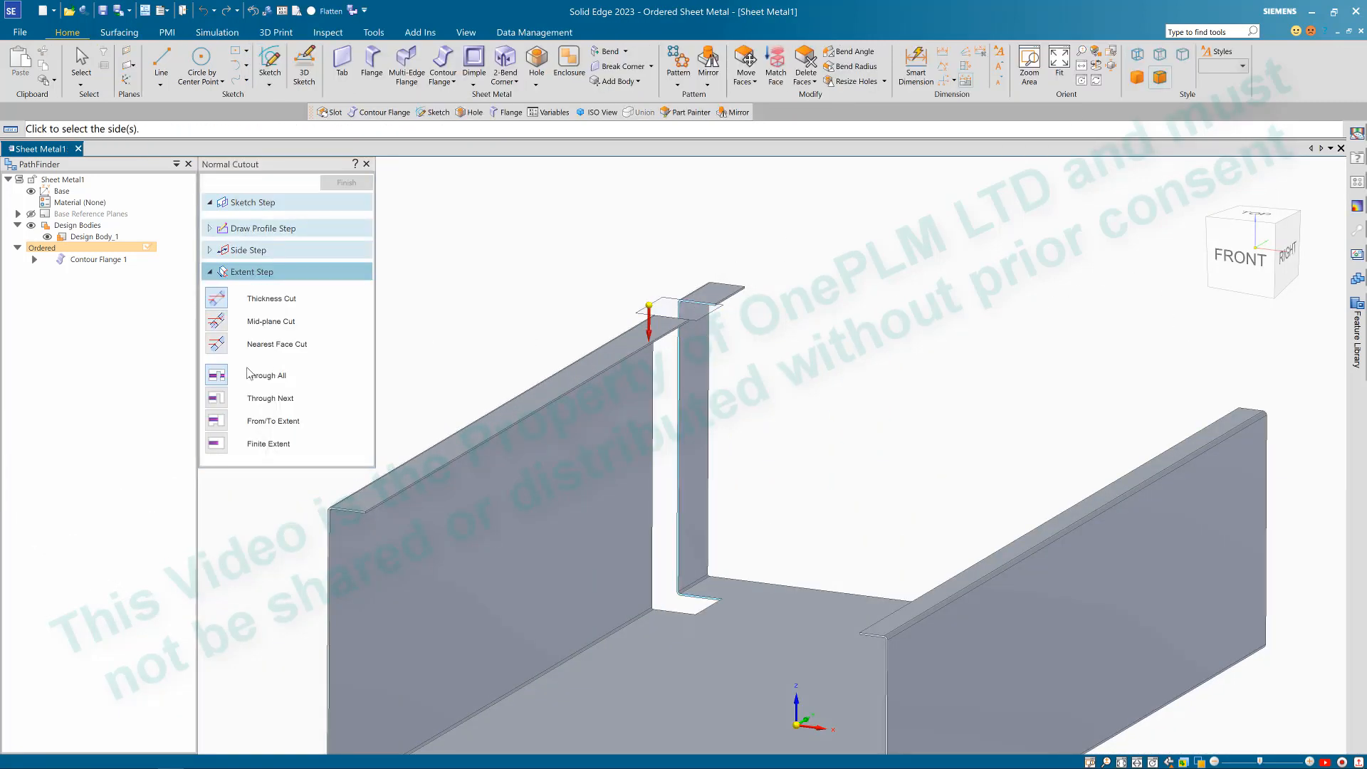
Step: Limit the normal cutout to a finite extent down into the tall side wall and finish the feature
click(216, 441)
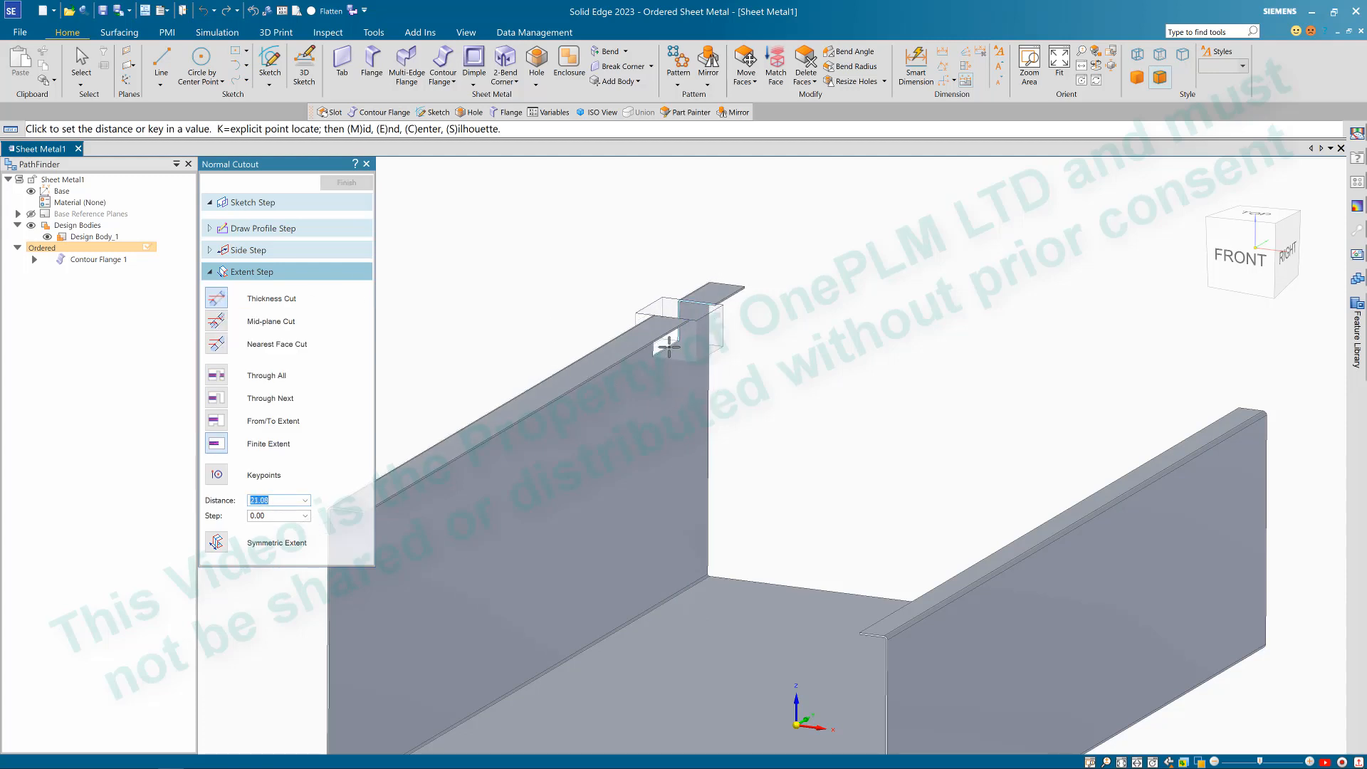
key(Return)
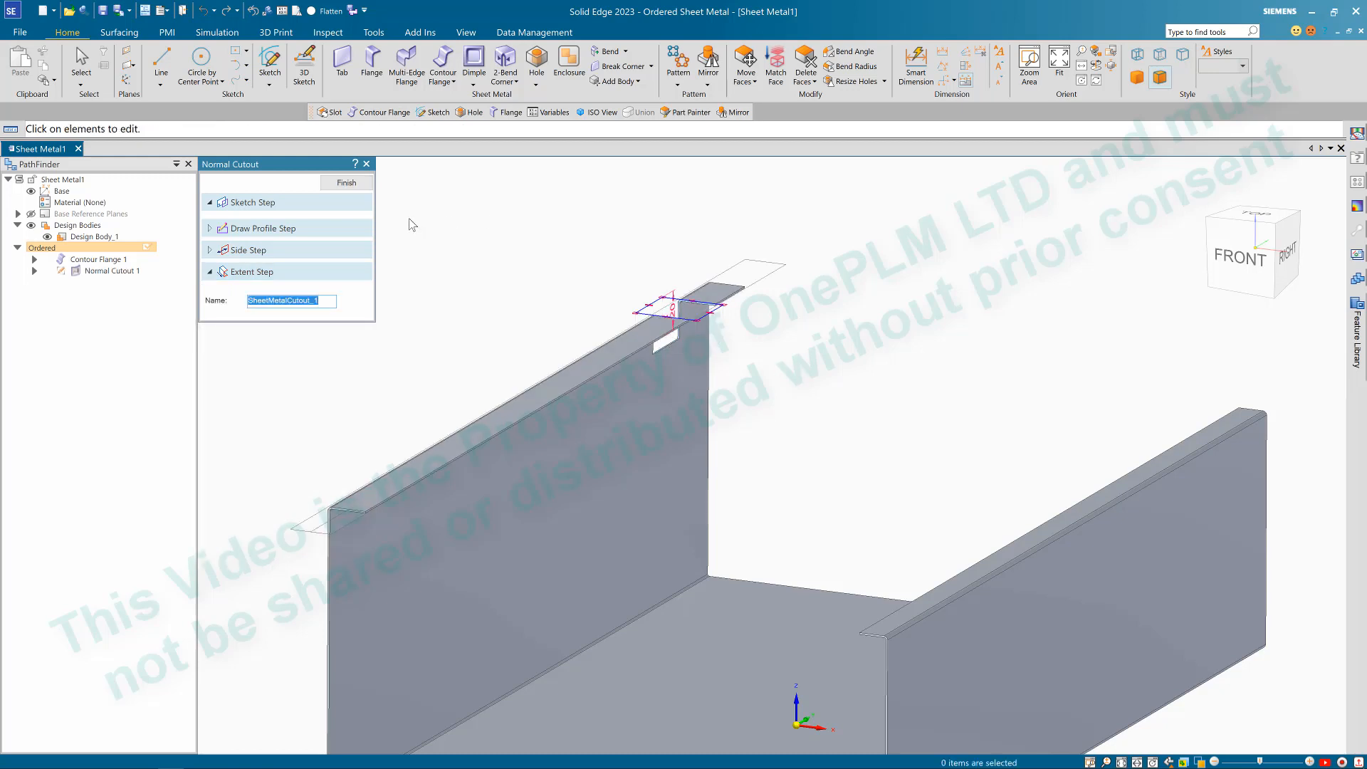
click(346, 183)
key(Escape)
Step: Add a 40 mm multi-edge flange at 90° down from the free edge of the short tab behind the cutout
scroll(633, 245, up, 3)
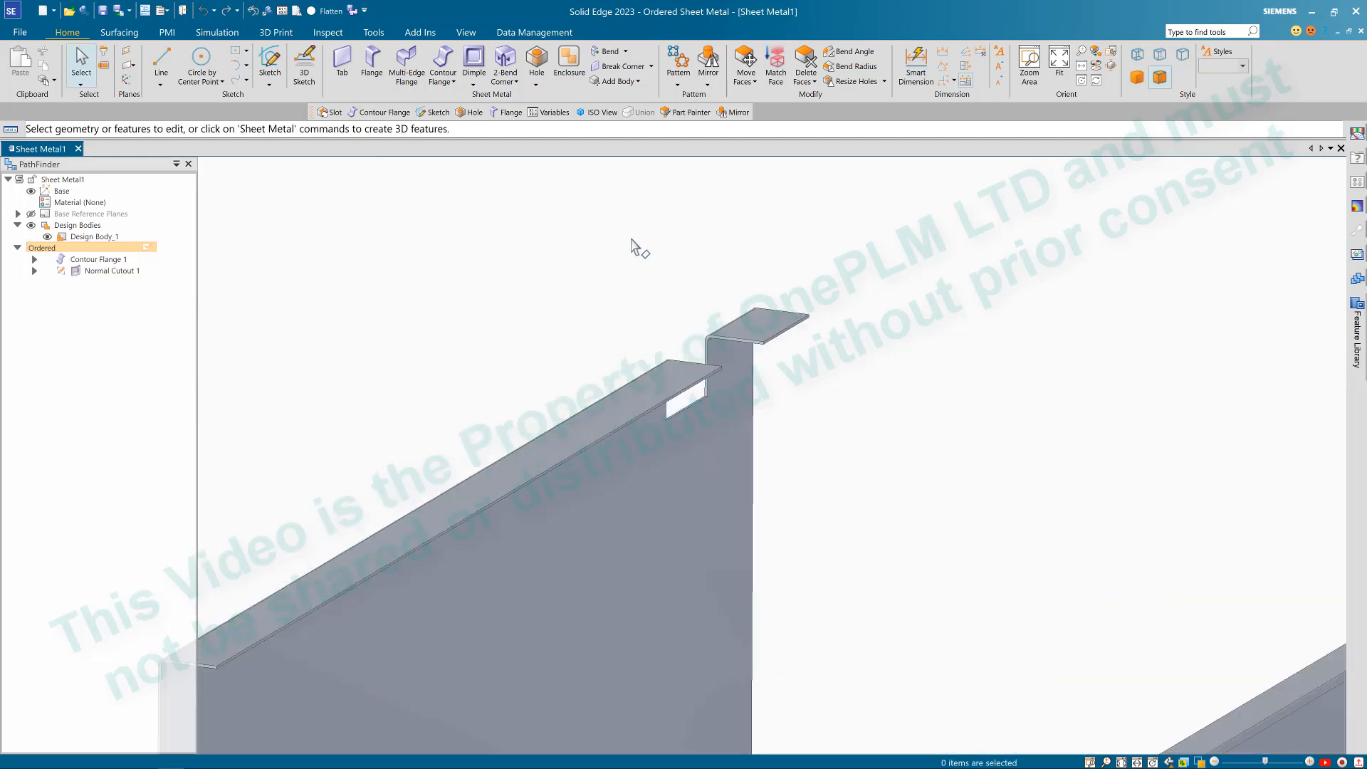
scroll(681, 290, down, 2)
scroll(868, 334, up, 3)
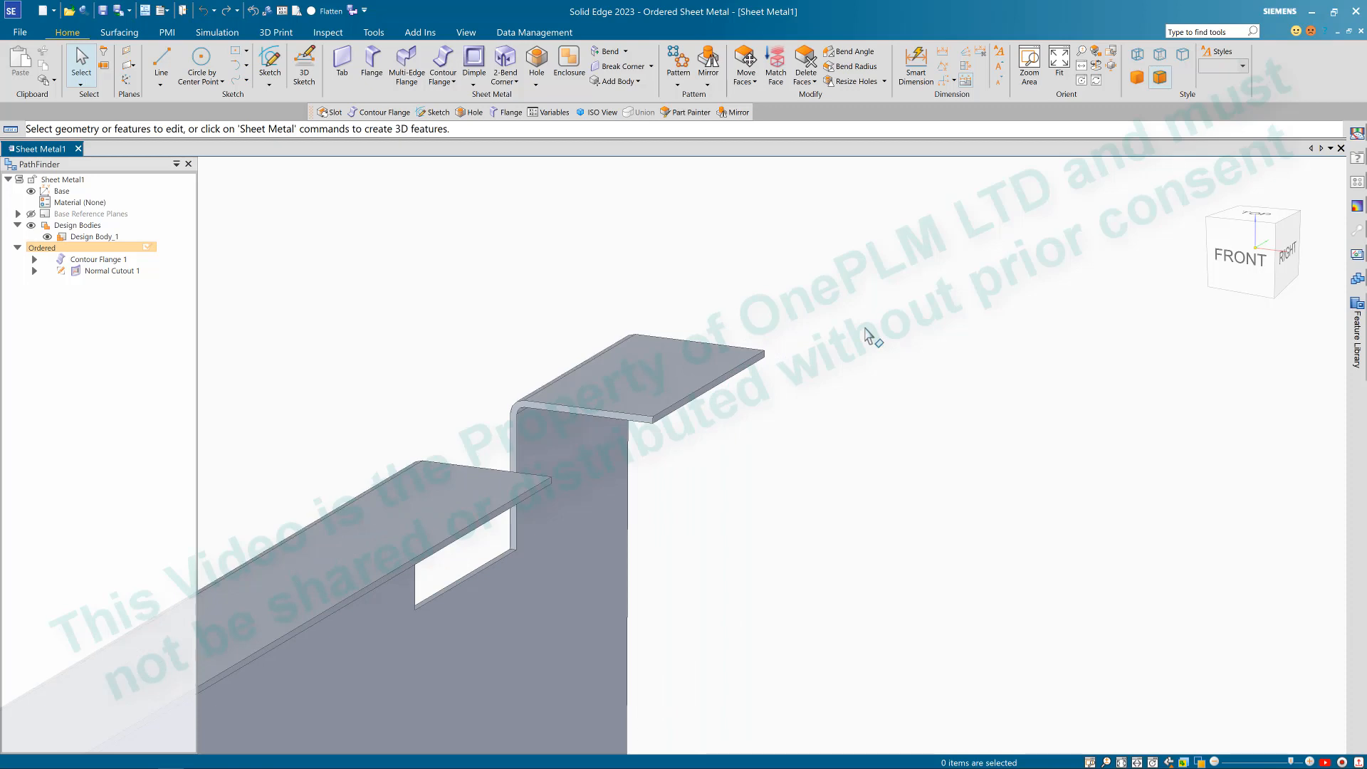
scroll(574, 238, down, 1)
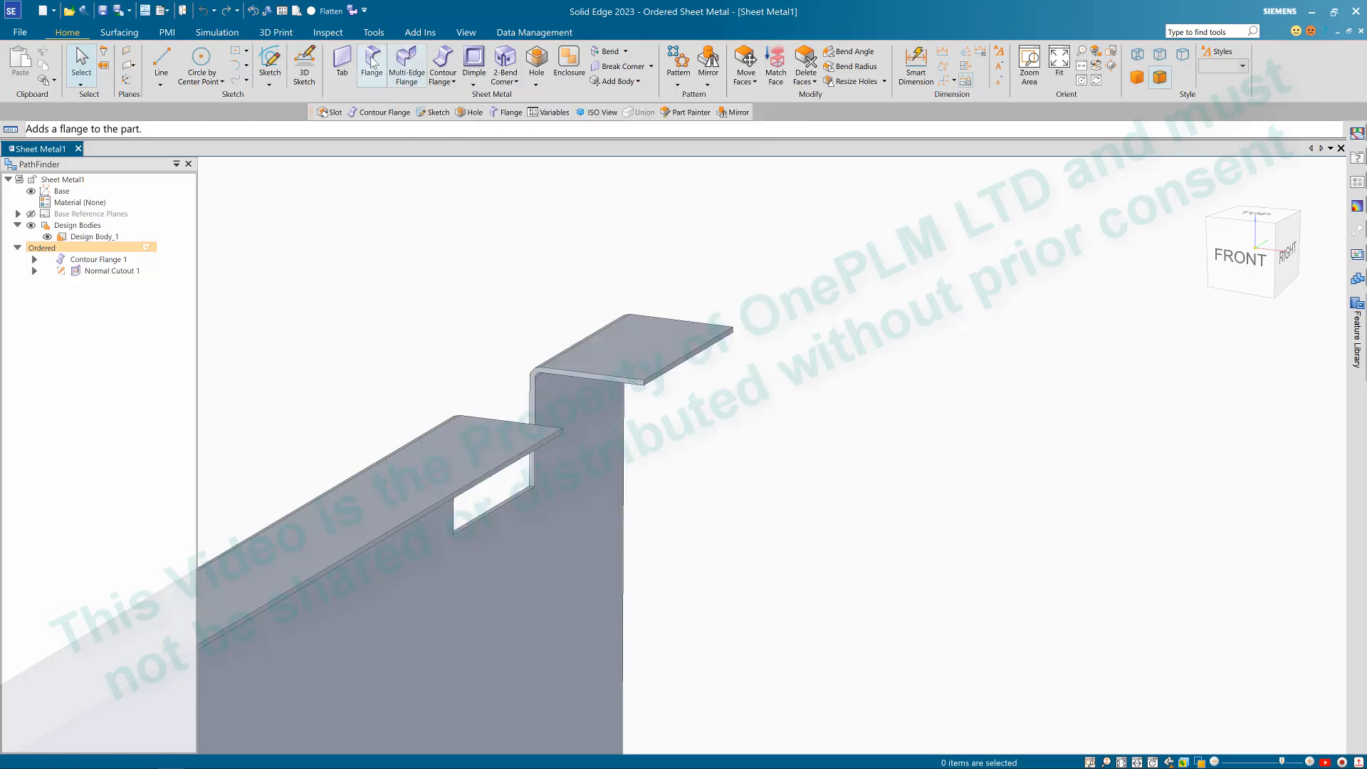
click(408, 63)
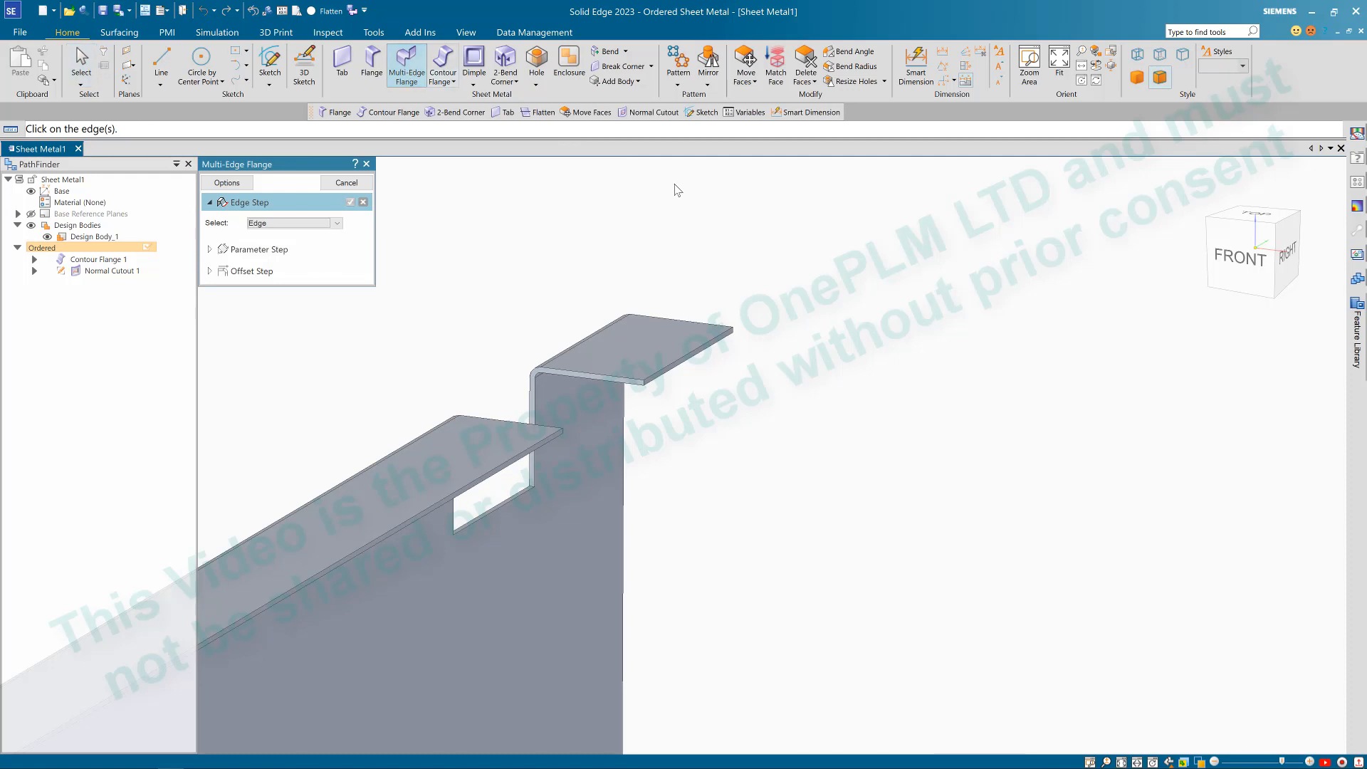
click(719, 347)
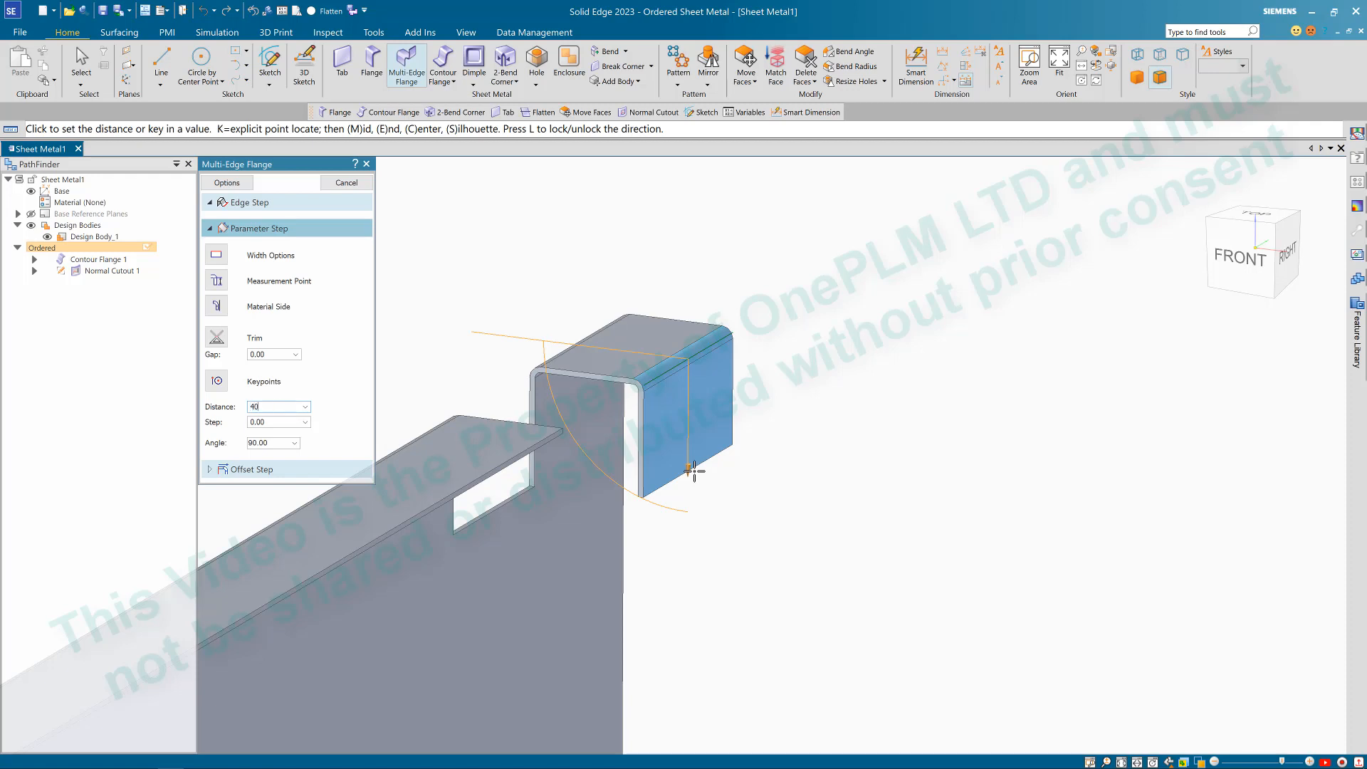
key(Return)
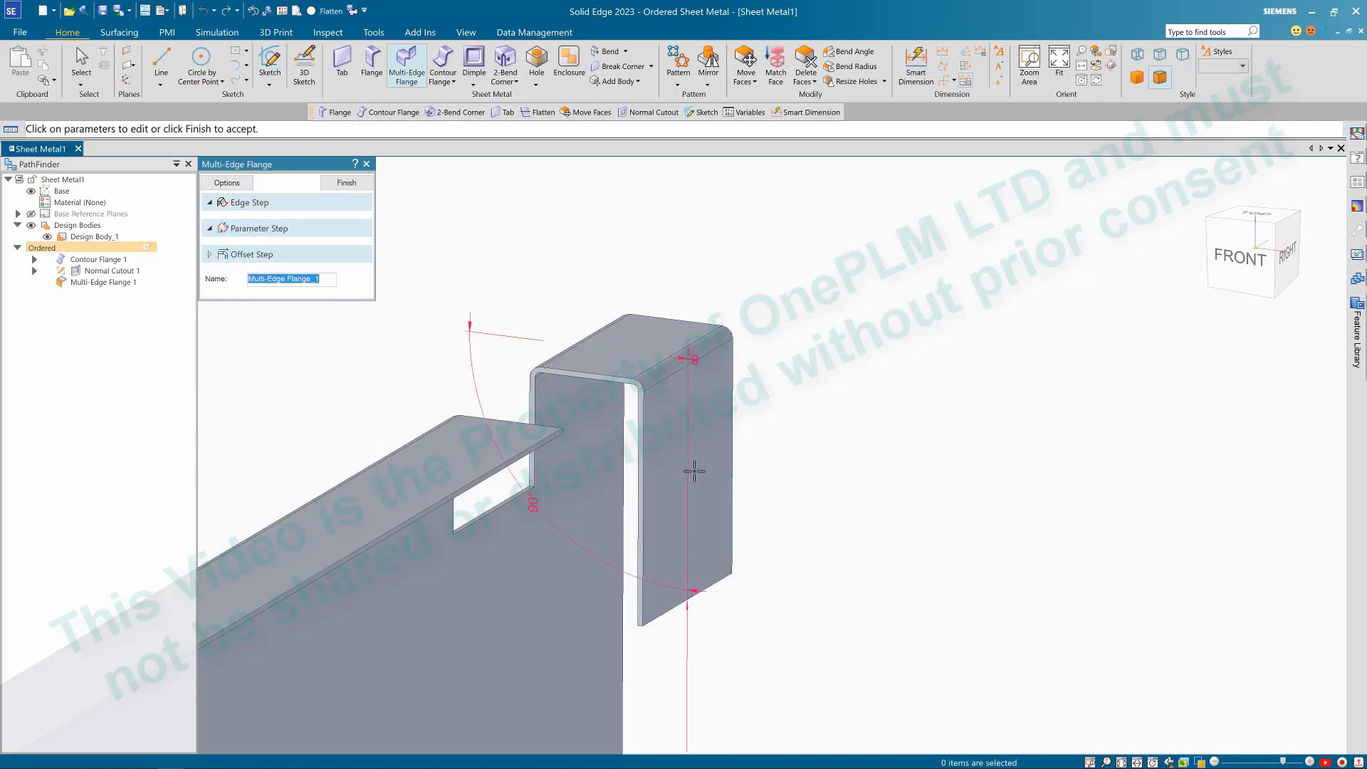
Step: Finish the multi-edge flange and sketch a horizontal Jog line about 35 mm long across its hanging outer face, level with the cutout's floor
click(348, 184)
click(347, 184)
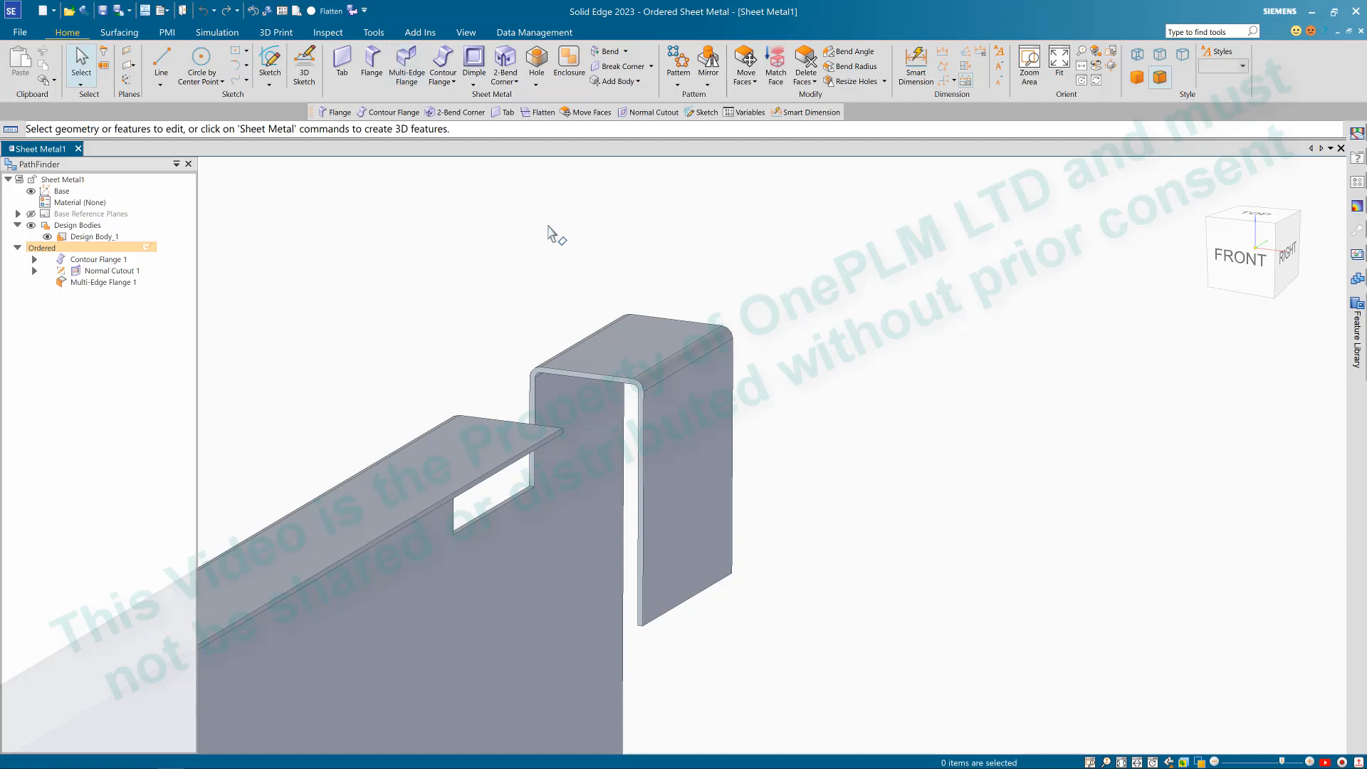
click(626, 52)
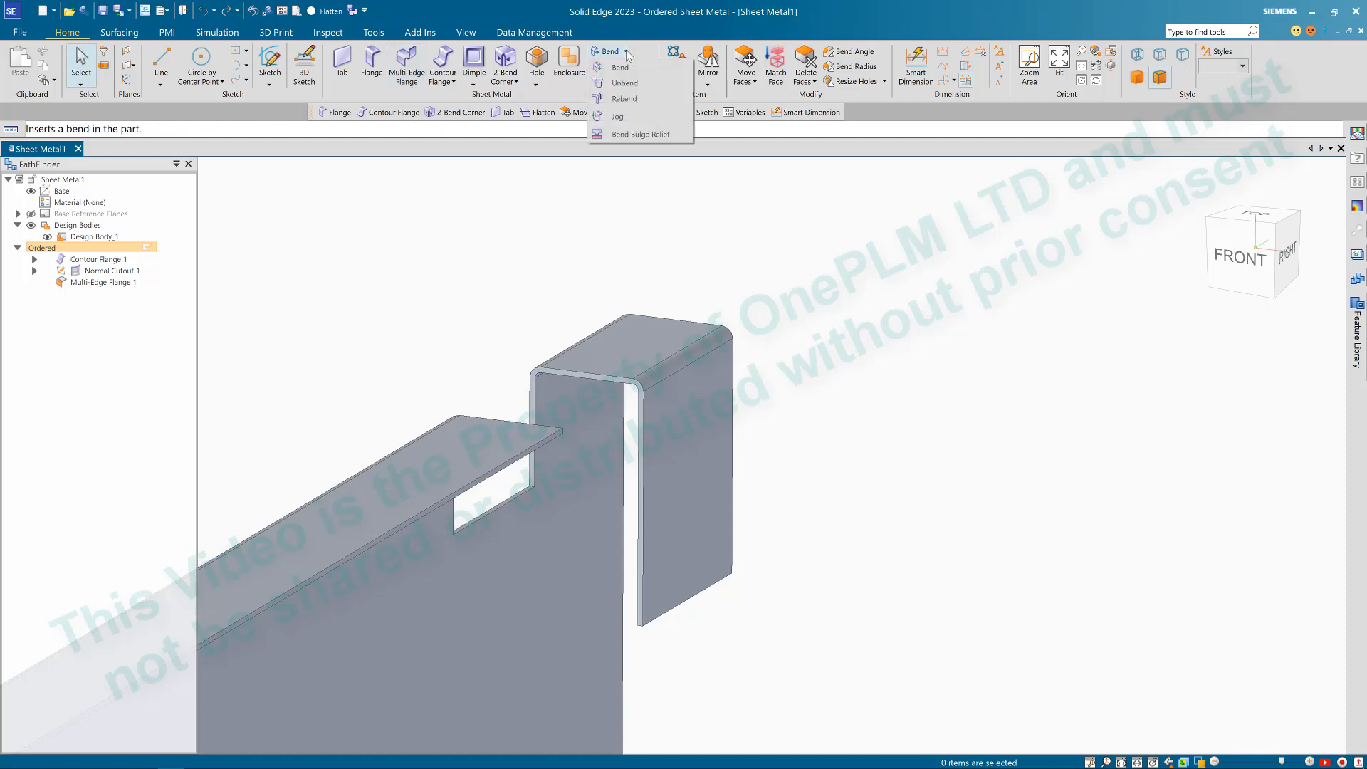
click(617, 116)
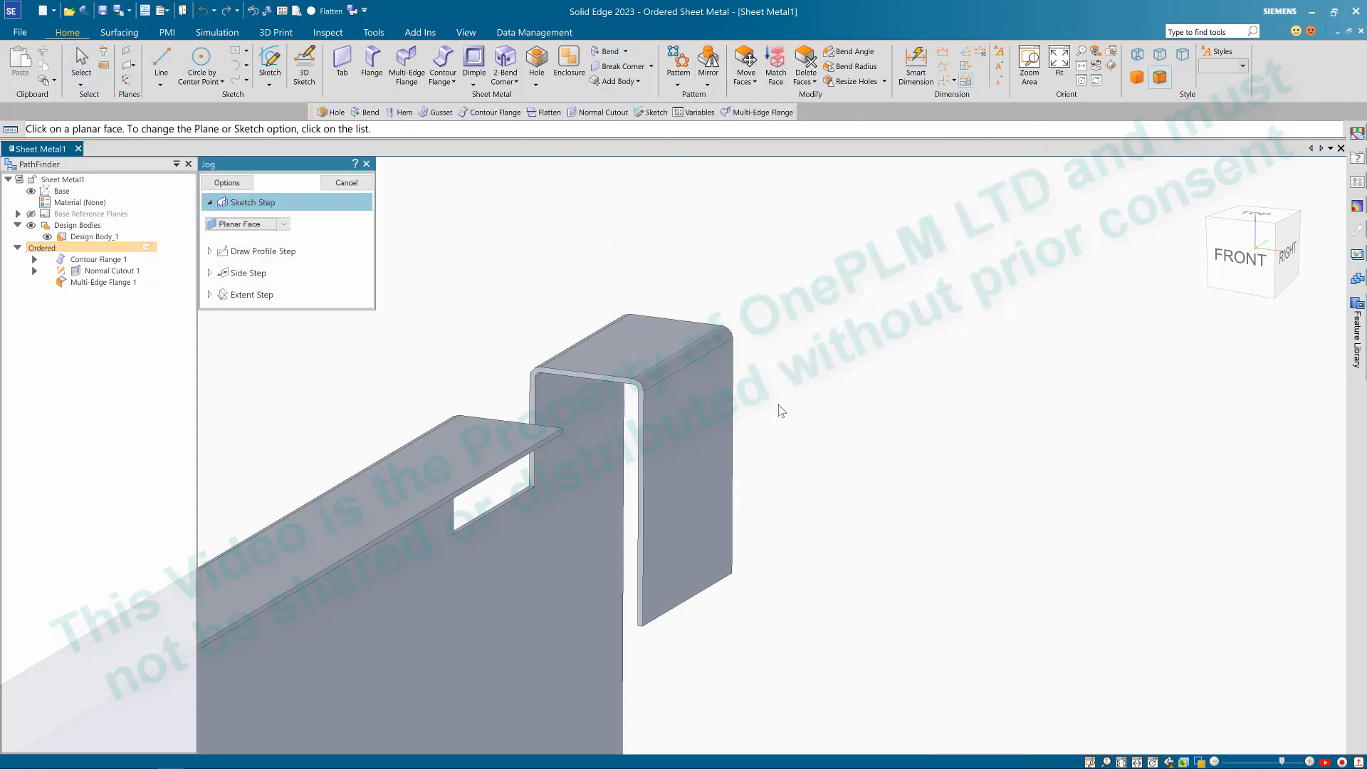
click(683, 456)
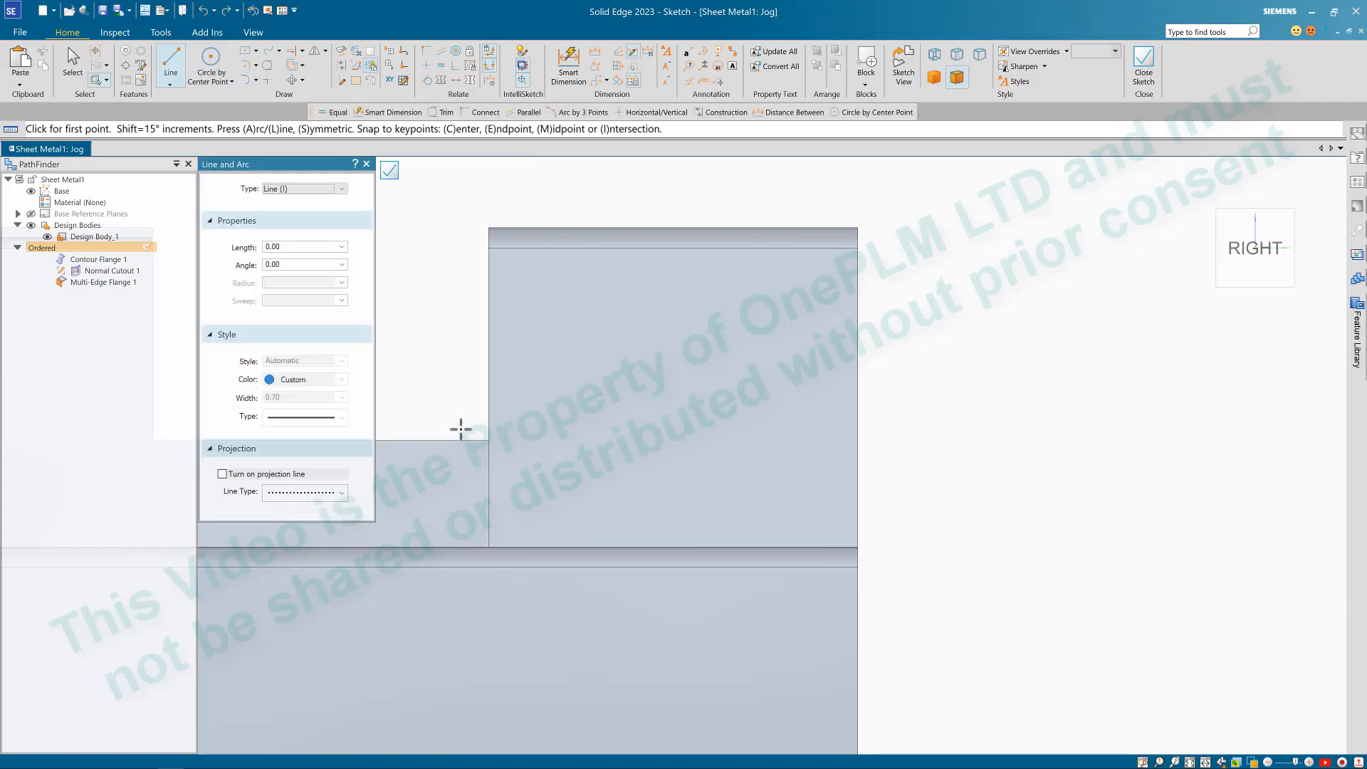
click(488, 441)
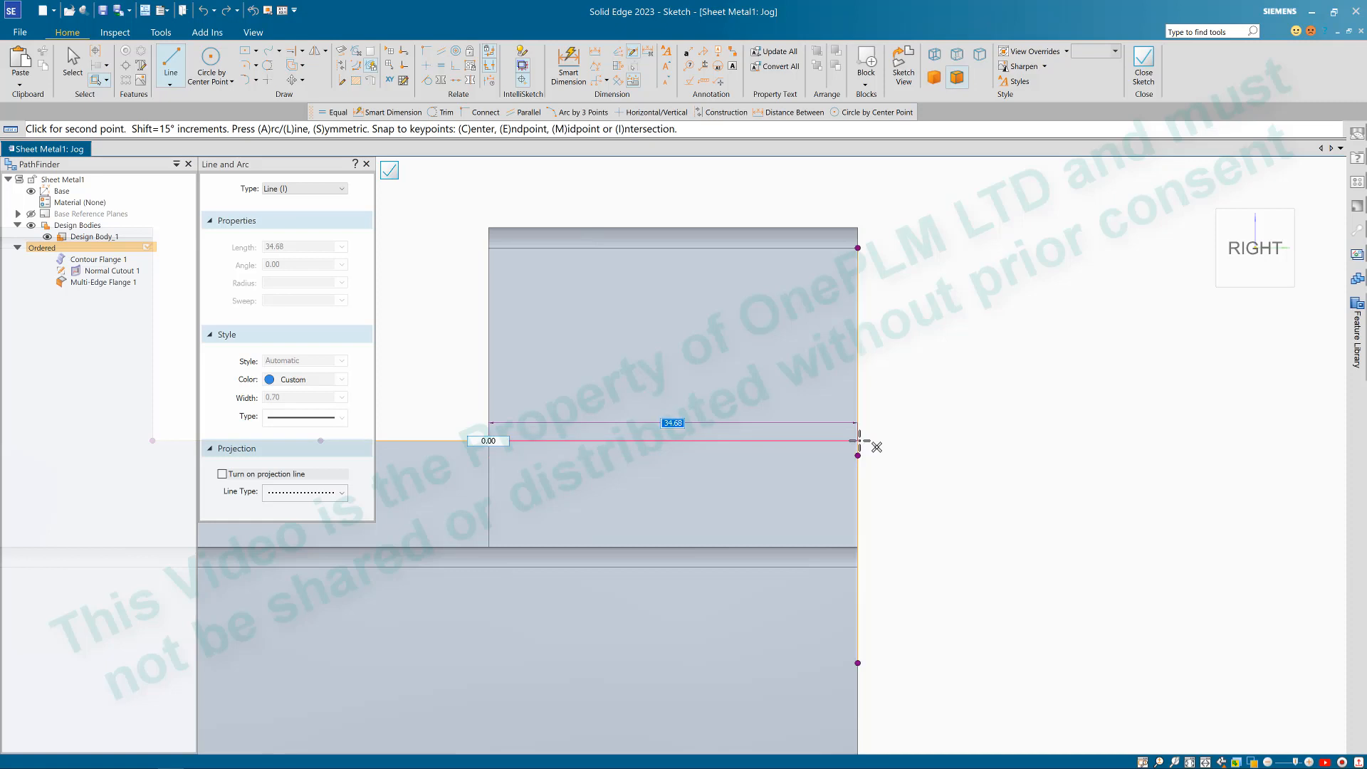
click(857, 440)
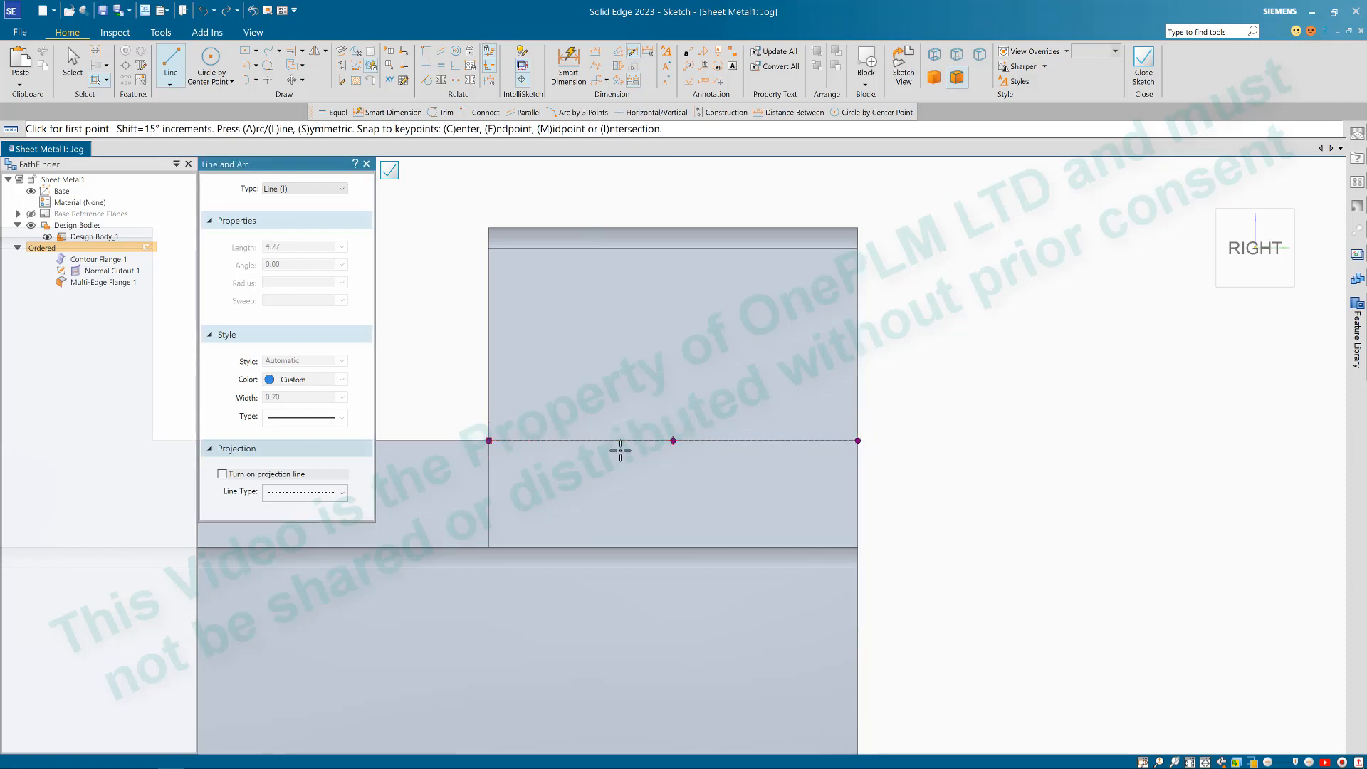
scroll(619, 451, down, 3)
mouse_move(694, 462)
middle_down()
mouse_move(766, 485)
mouse_move(737, 465)
middle_up()
scroll(735, 463, up, 1)
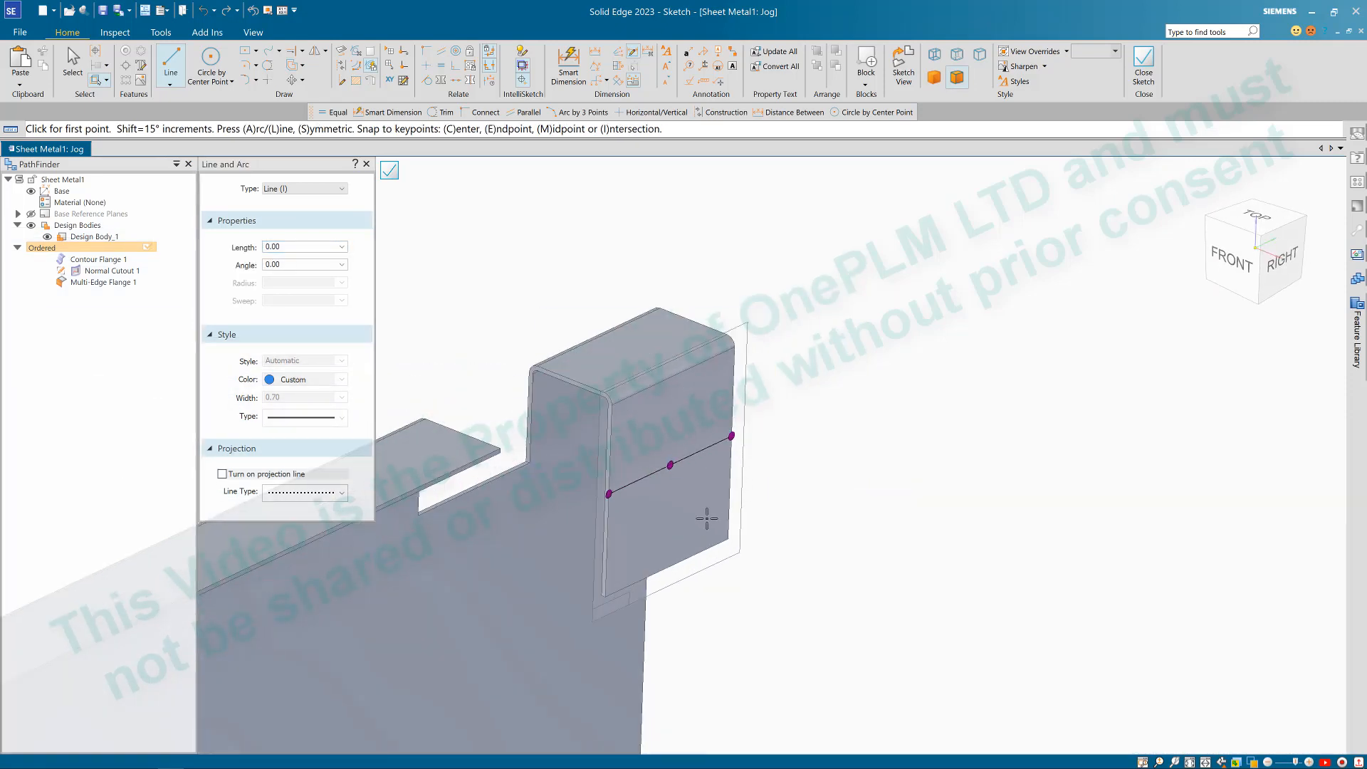
scroll(474, 435, up, 1)
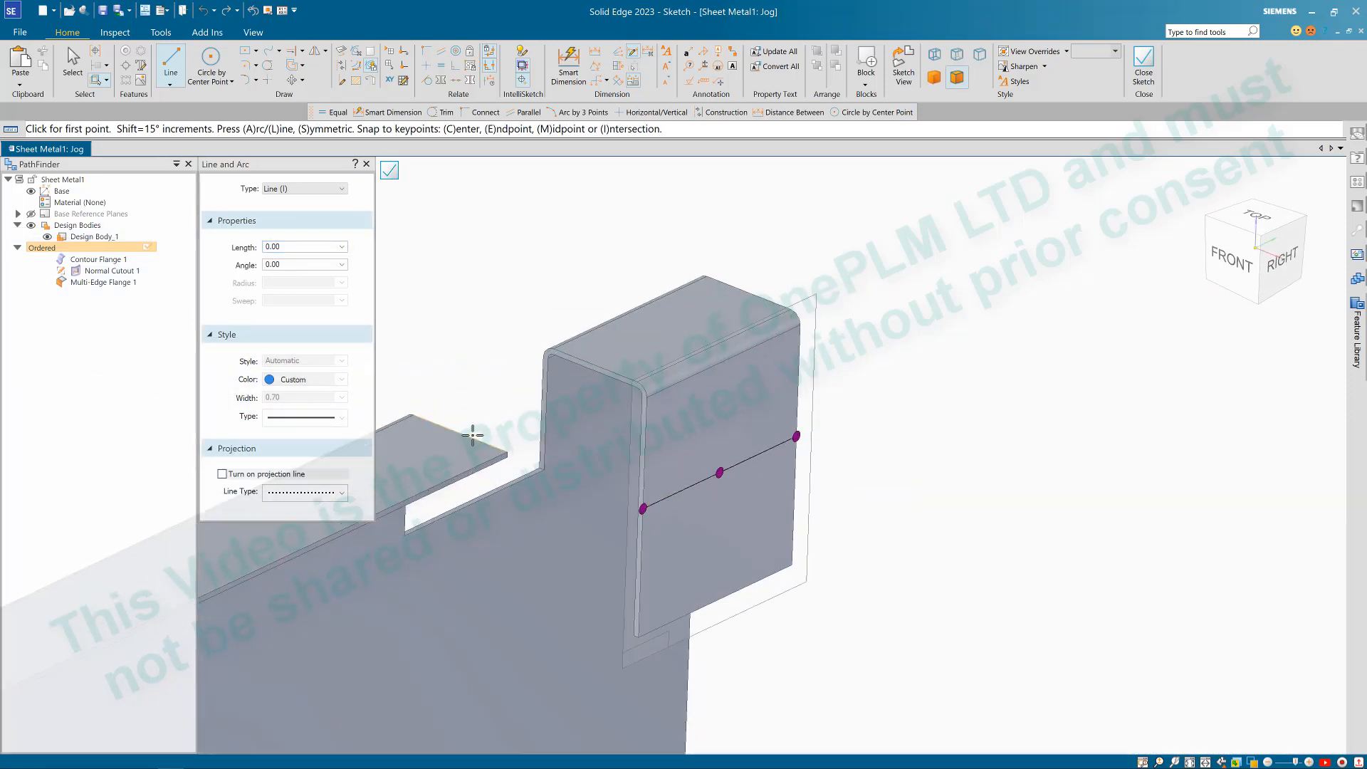
click(389, 171)
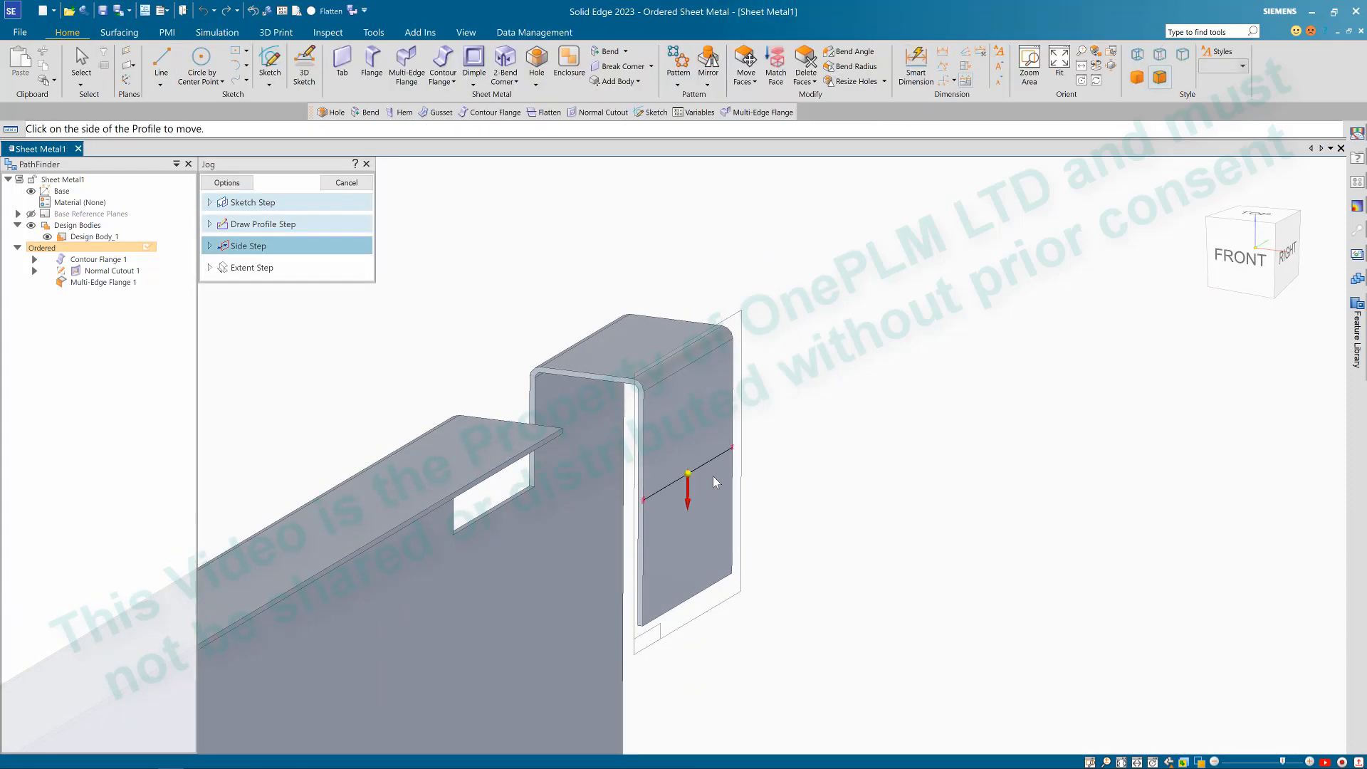
Step: Jog the flange portion below the line 8 mm inward toward the tall side wall
click(682, 523)
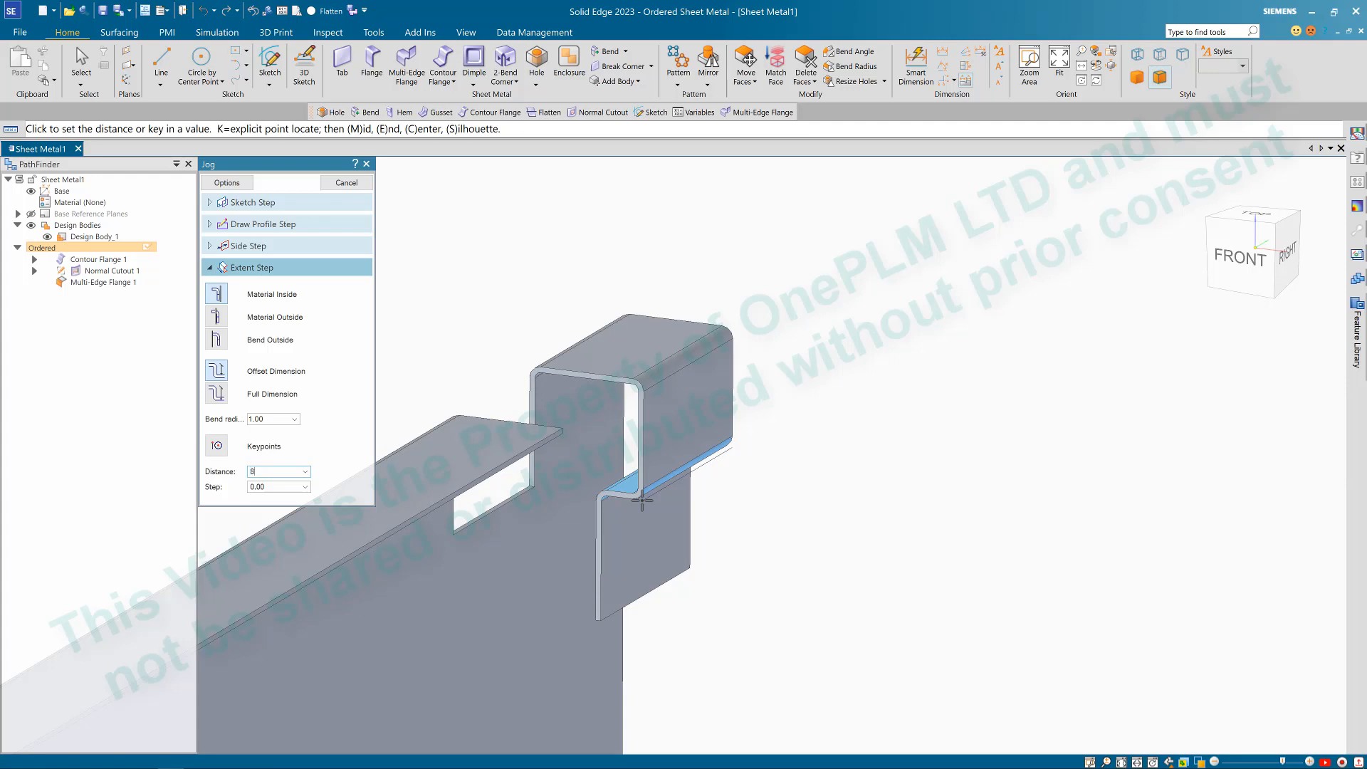
text(8)
key(Return)
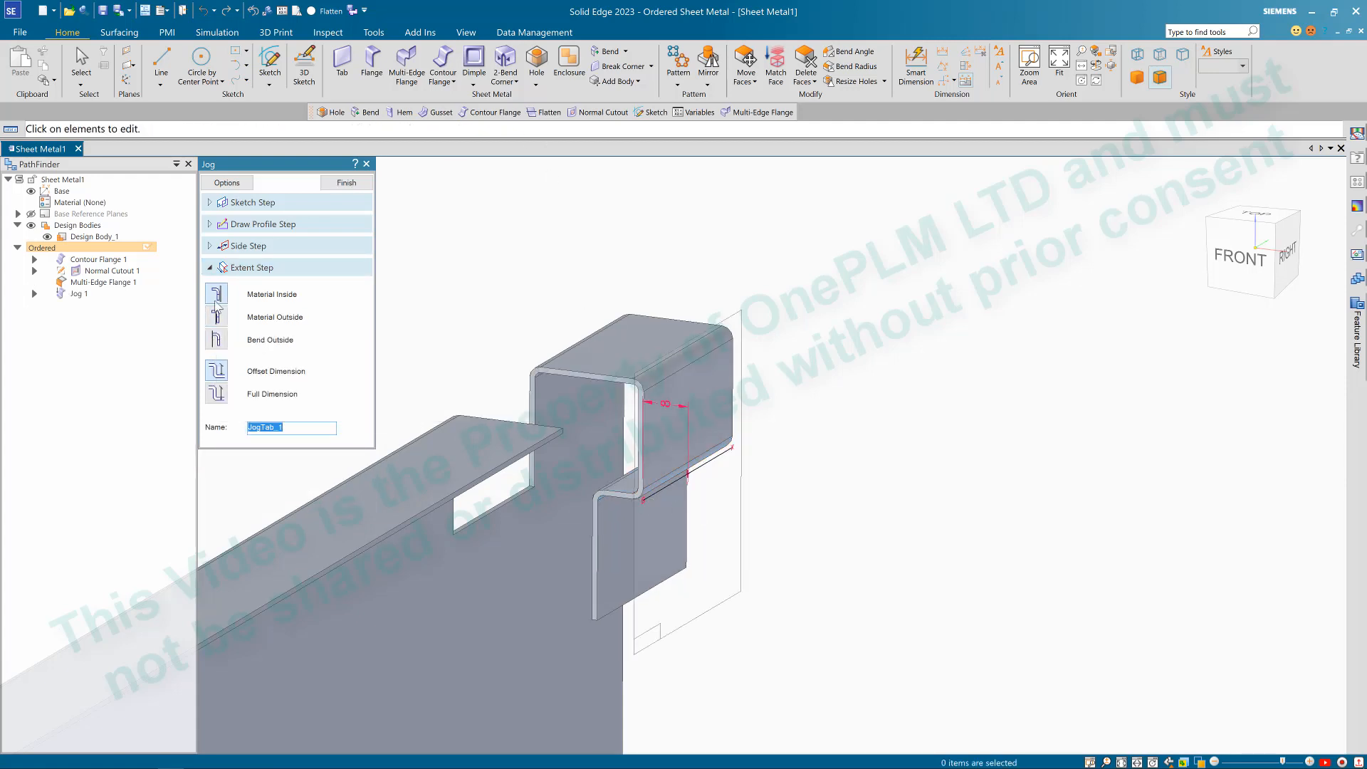
Step: Compare the jog's Full Dimension and Offset Dimension options, keep Material Inside with Offset Dimension, and finish the feature
click(216, 371)
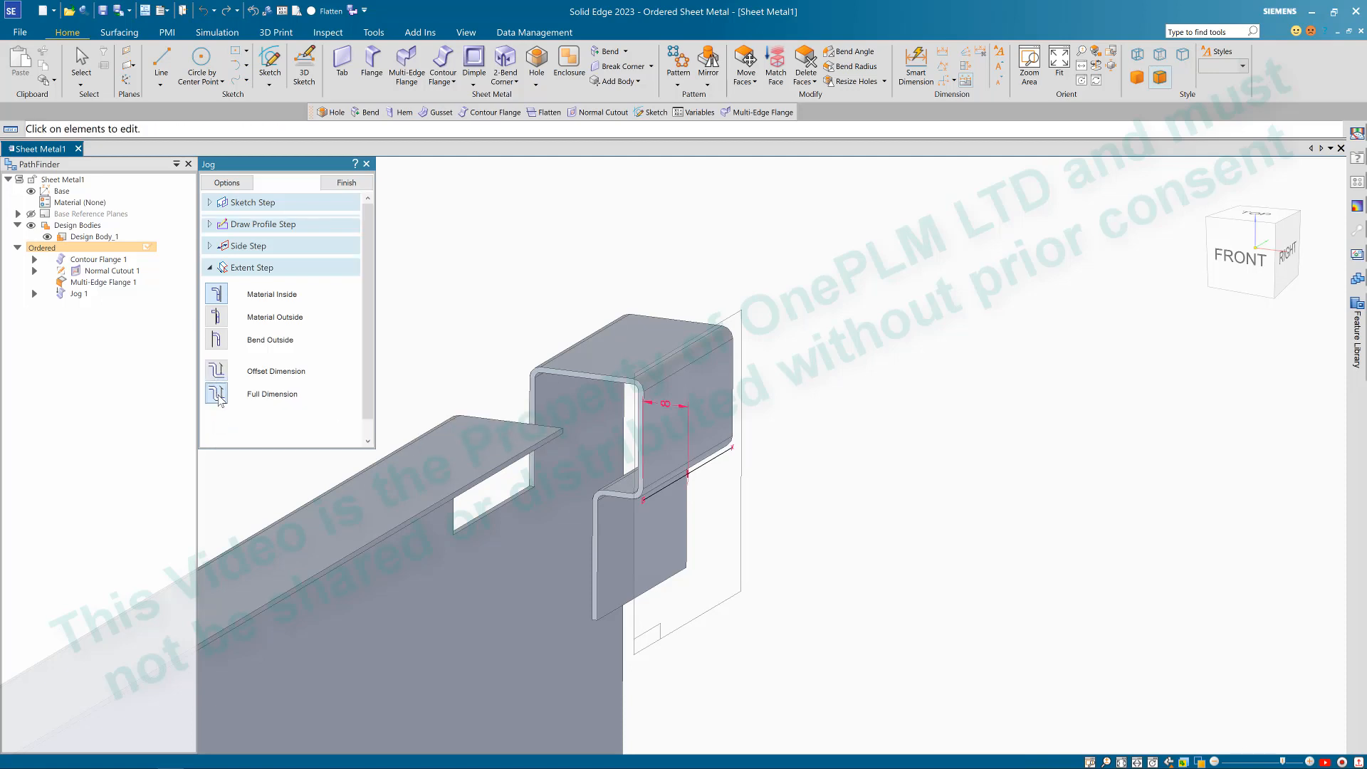
click(216, 299)
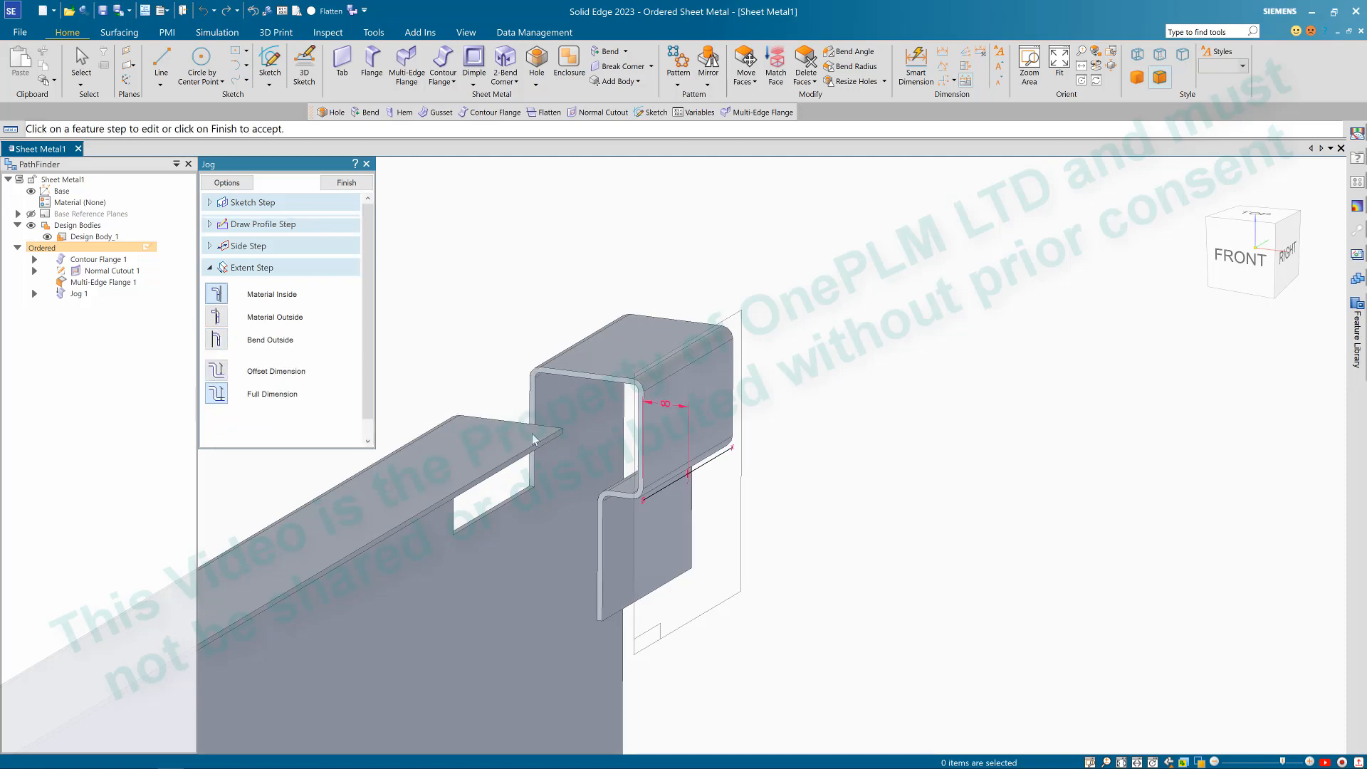
middle_drag(751, 528, 680, 550)
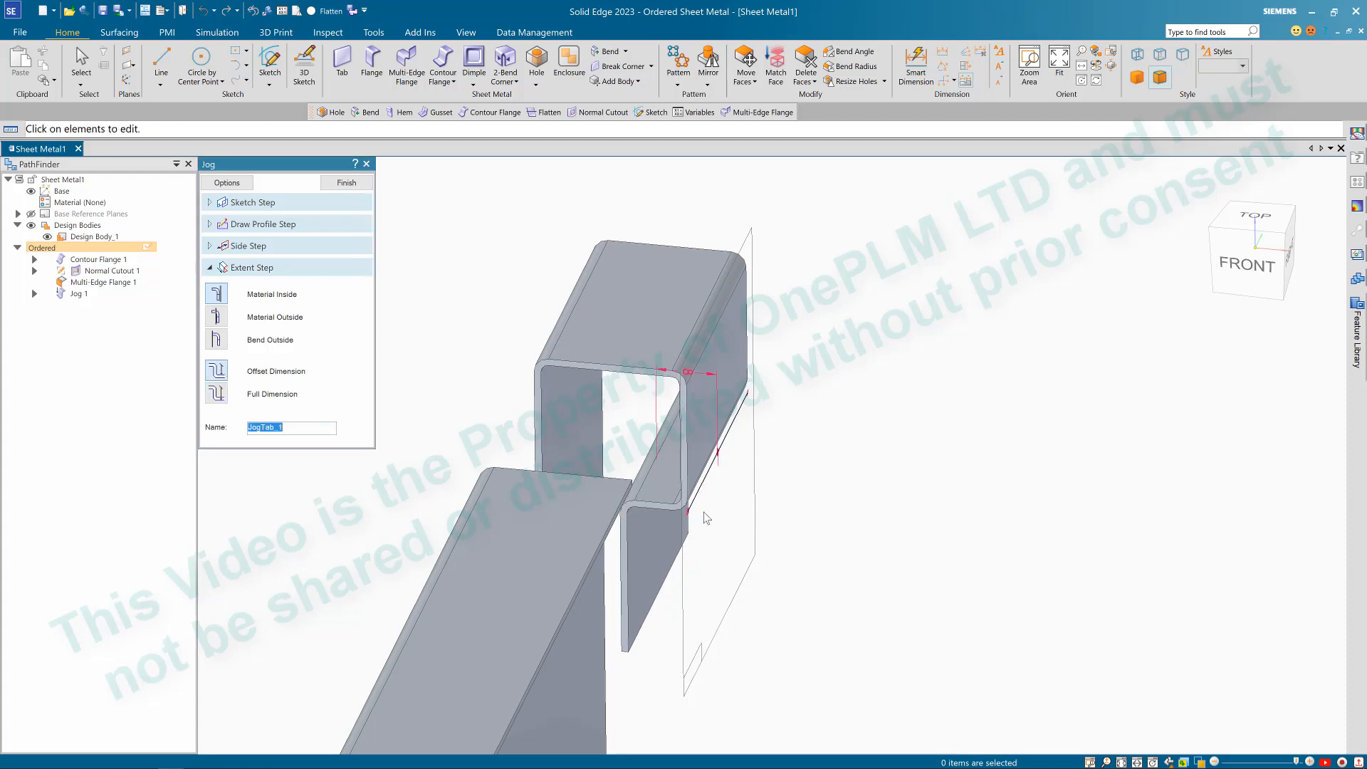
middle_drag(701, 513, 742, 533)
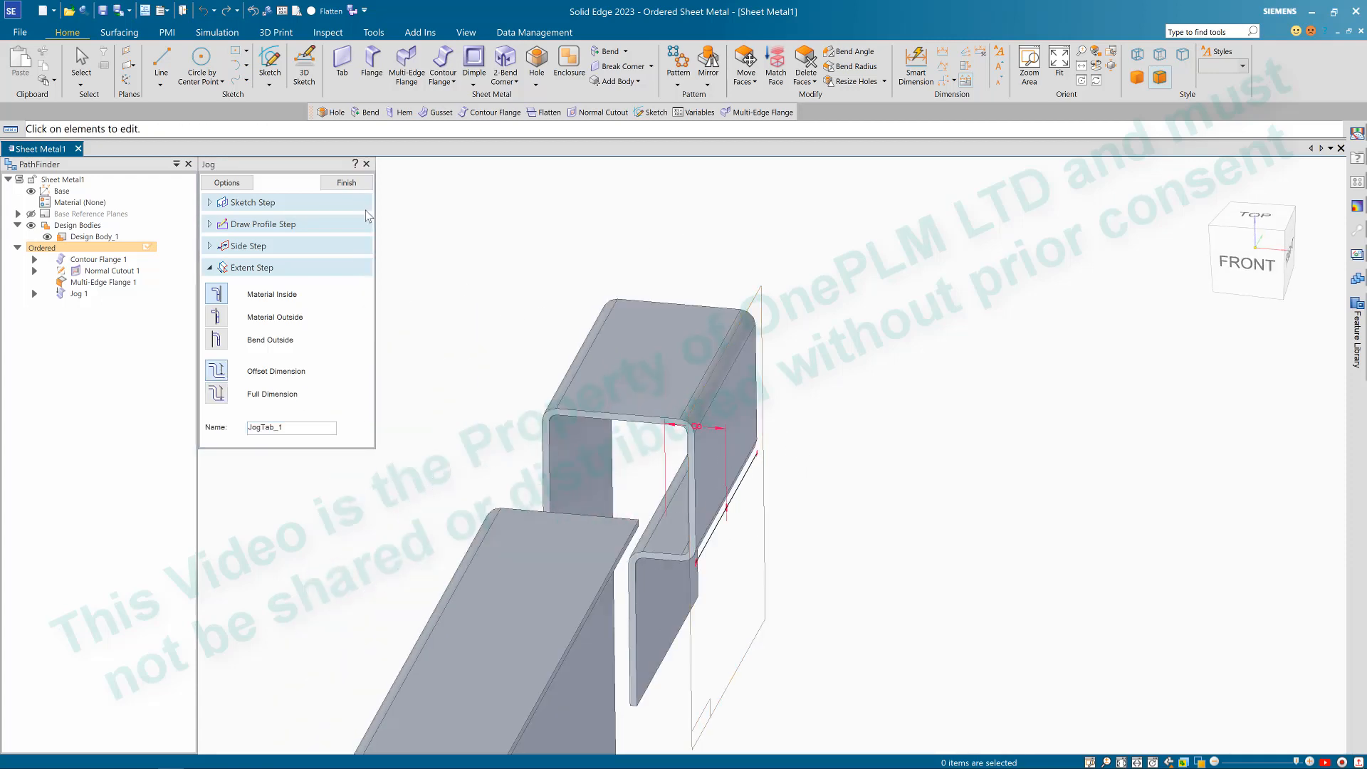
click(347, 183)
Step: Exit the Jog command and examine the whole channel around its two side walls and the cutout end
scroll(872, 335, down, 3)
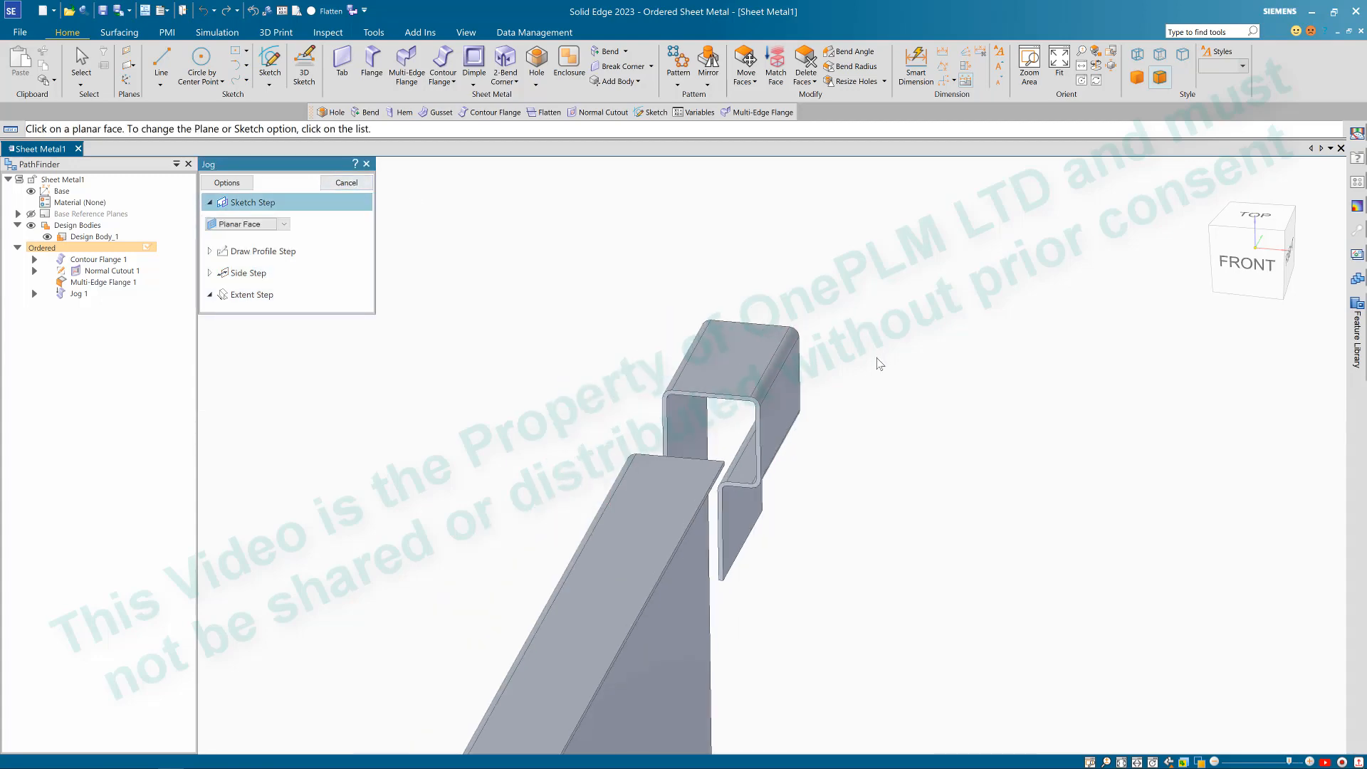
scroll(879, 364, down, 3)
middle_drag(880, 364, 596, 257)
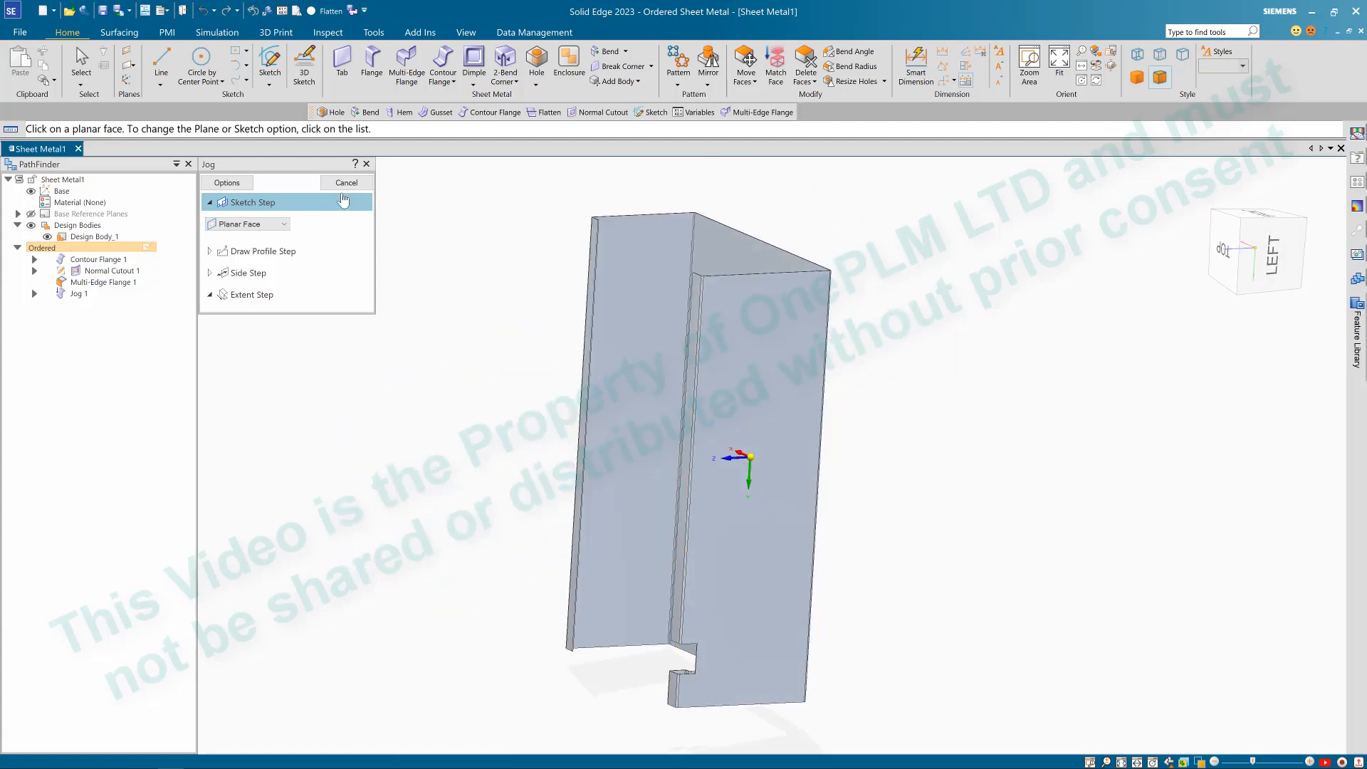
key(Escape)
scroll(981, 283, up, 1)
scroll(718, 327, up, 1)
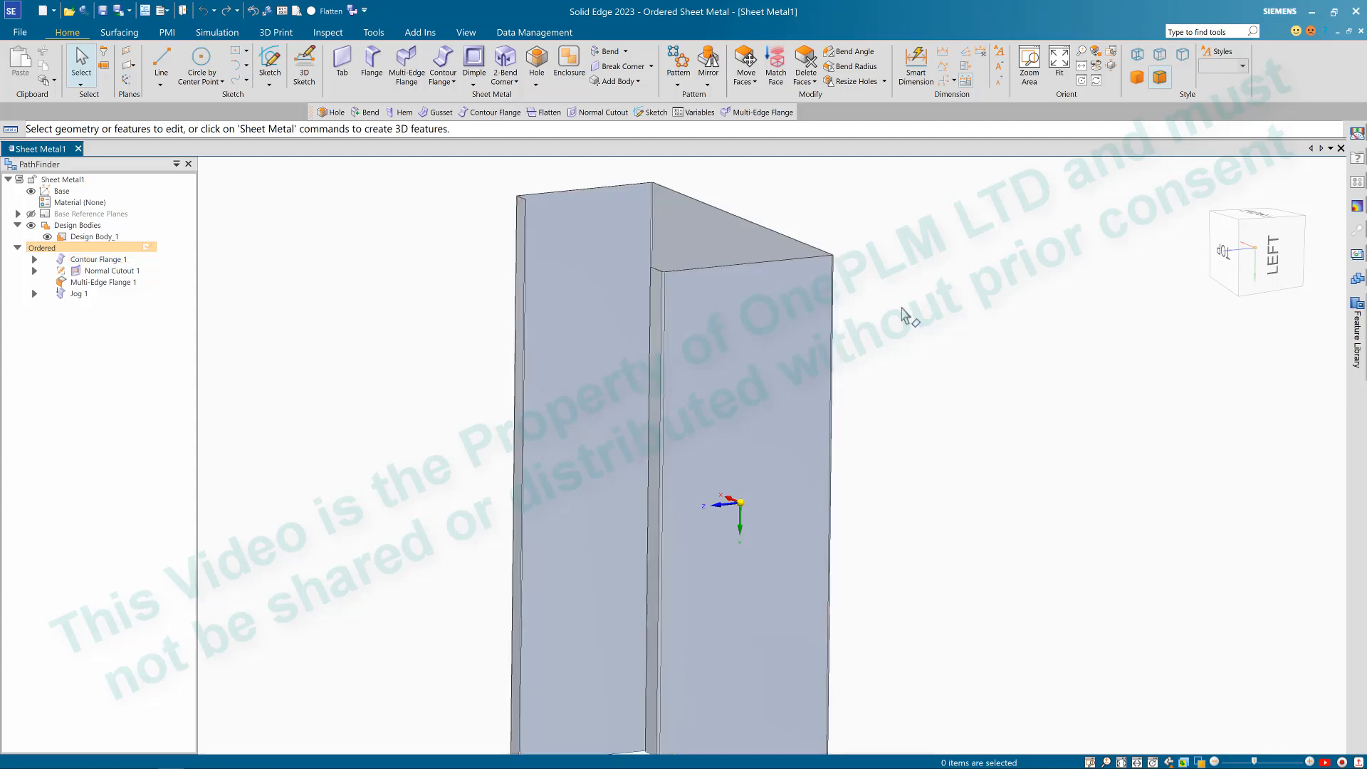
middle_drag(902, 309, 746, 158)
scroll(912, 333, up, 1)
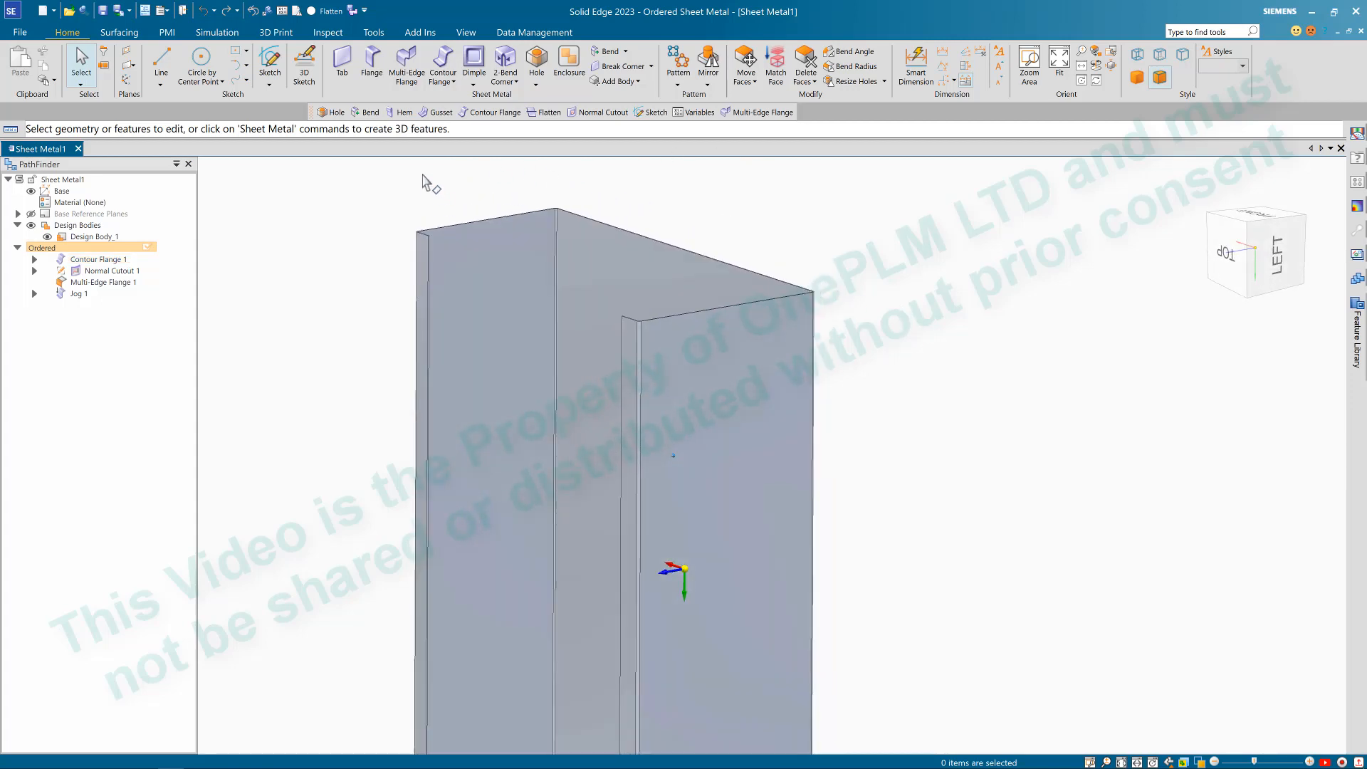
scroll(1007, 335, down, 2)
scroll(1002, 334, up, 1)
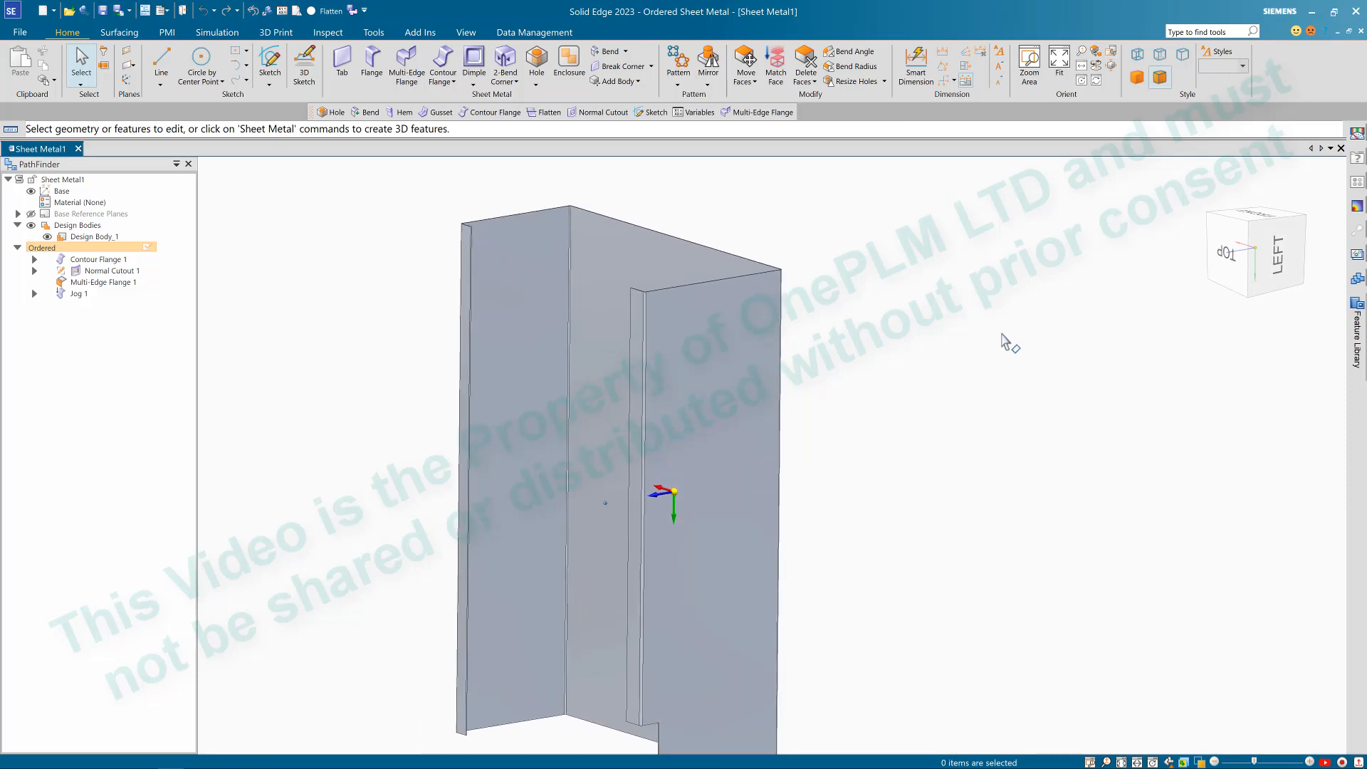
scroll(1002, 334, down, 2)
middle_drag(1001, 334, 830, 301)
Step: Start a Louver on the shorter side wall's outer face and sketch a 40 mm line near its front end, parallel to the end edge
click(1259, 252)
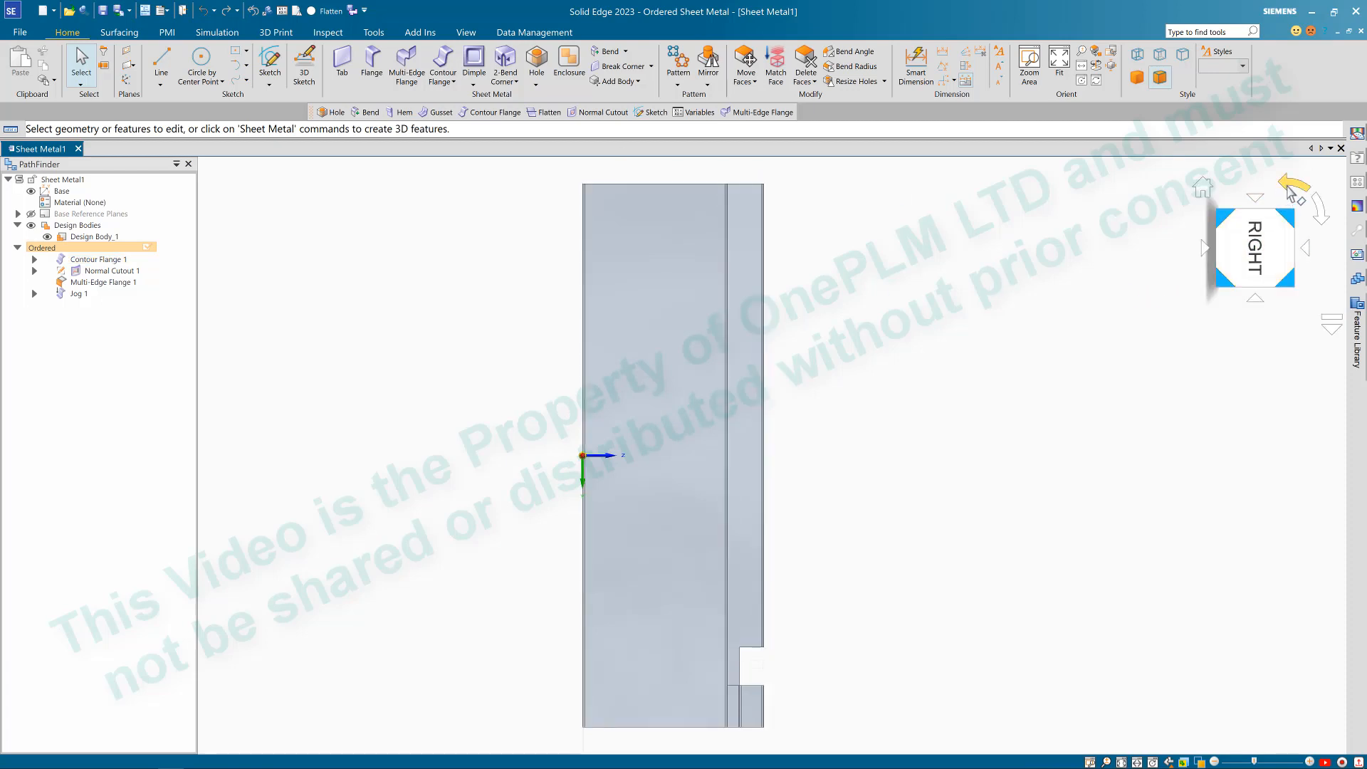
click(1294, 187)
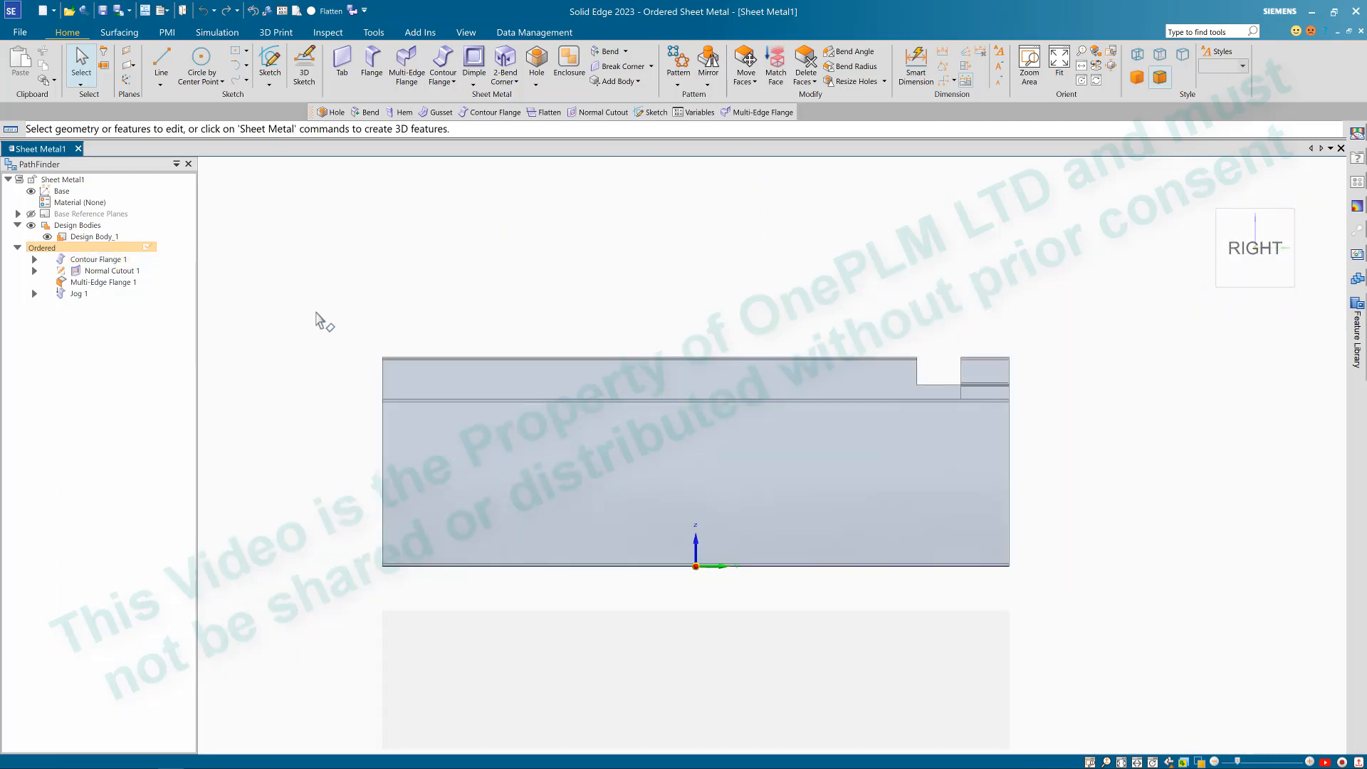
click(1321, 211)
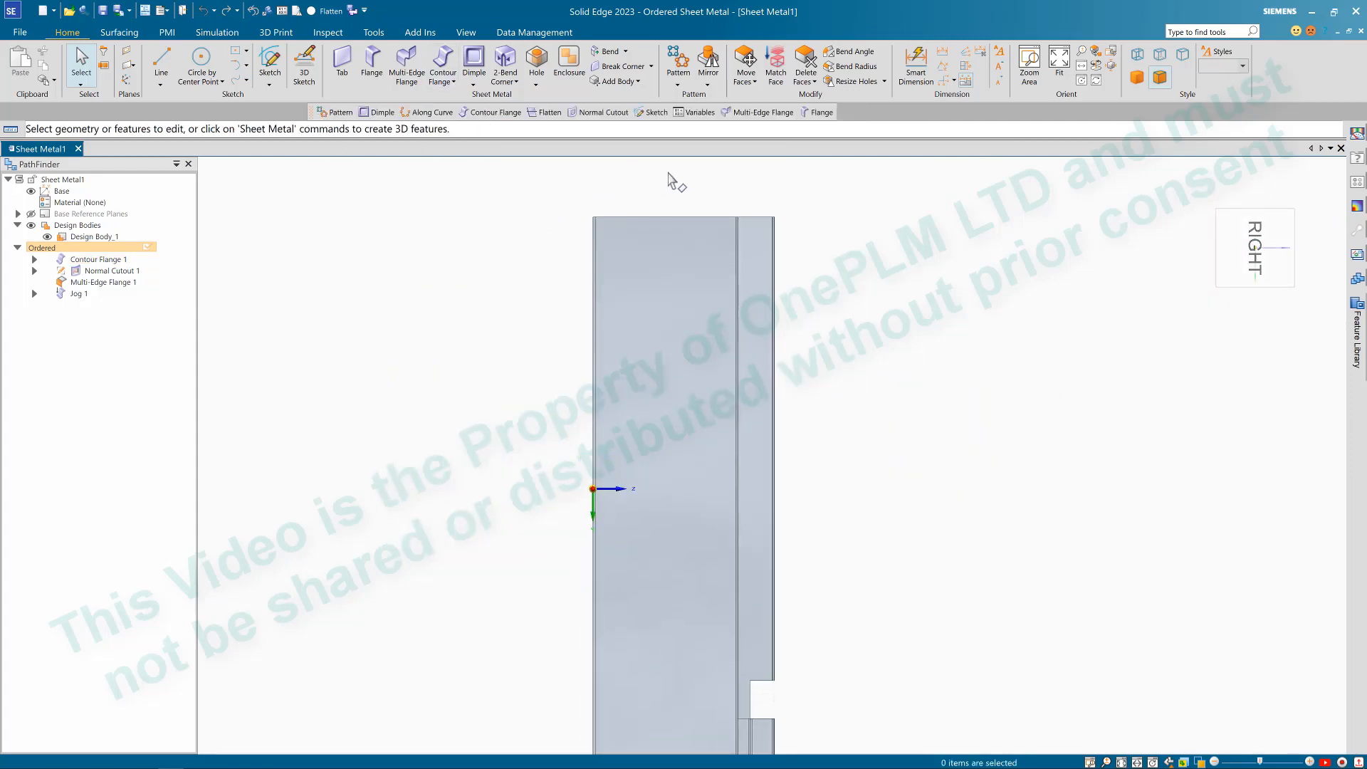
click(473, 85)
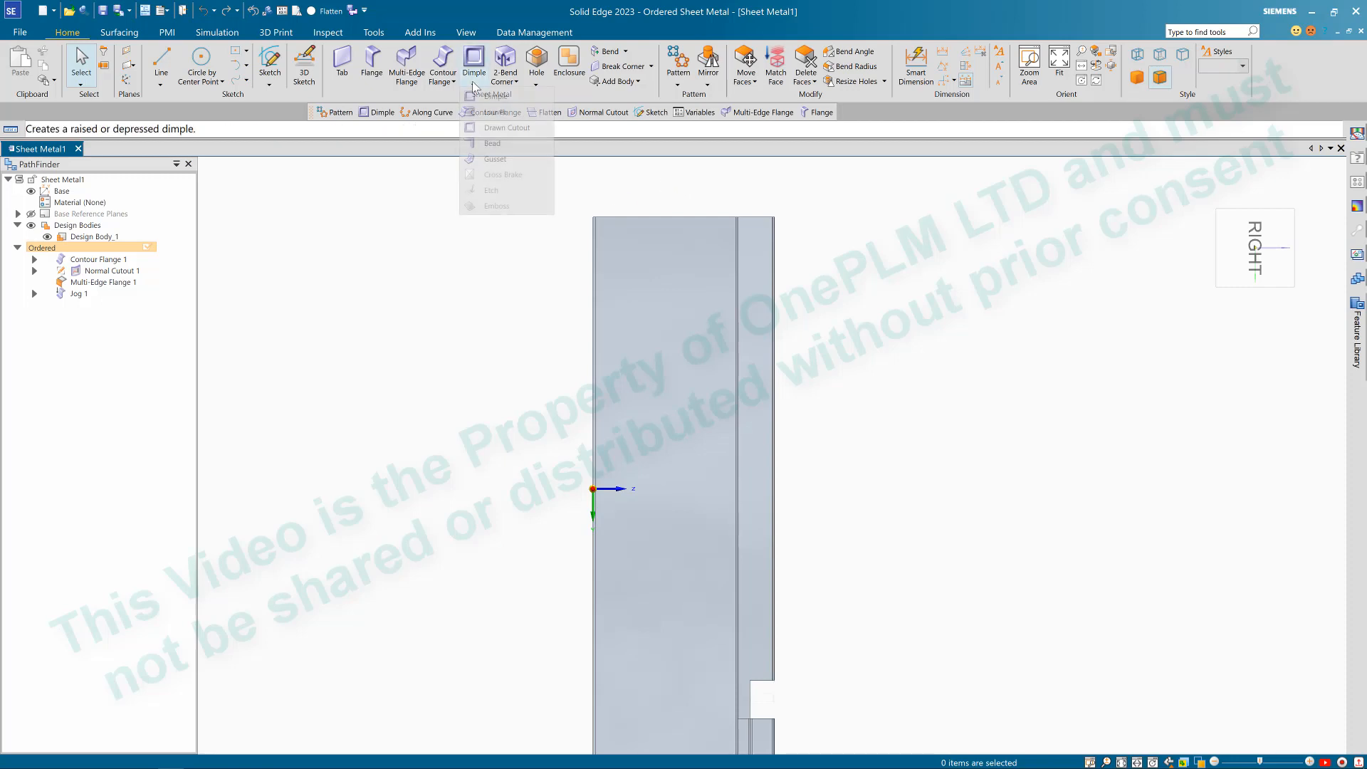
click(488, 113)
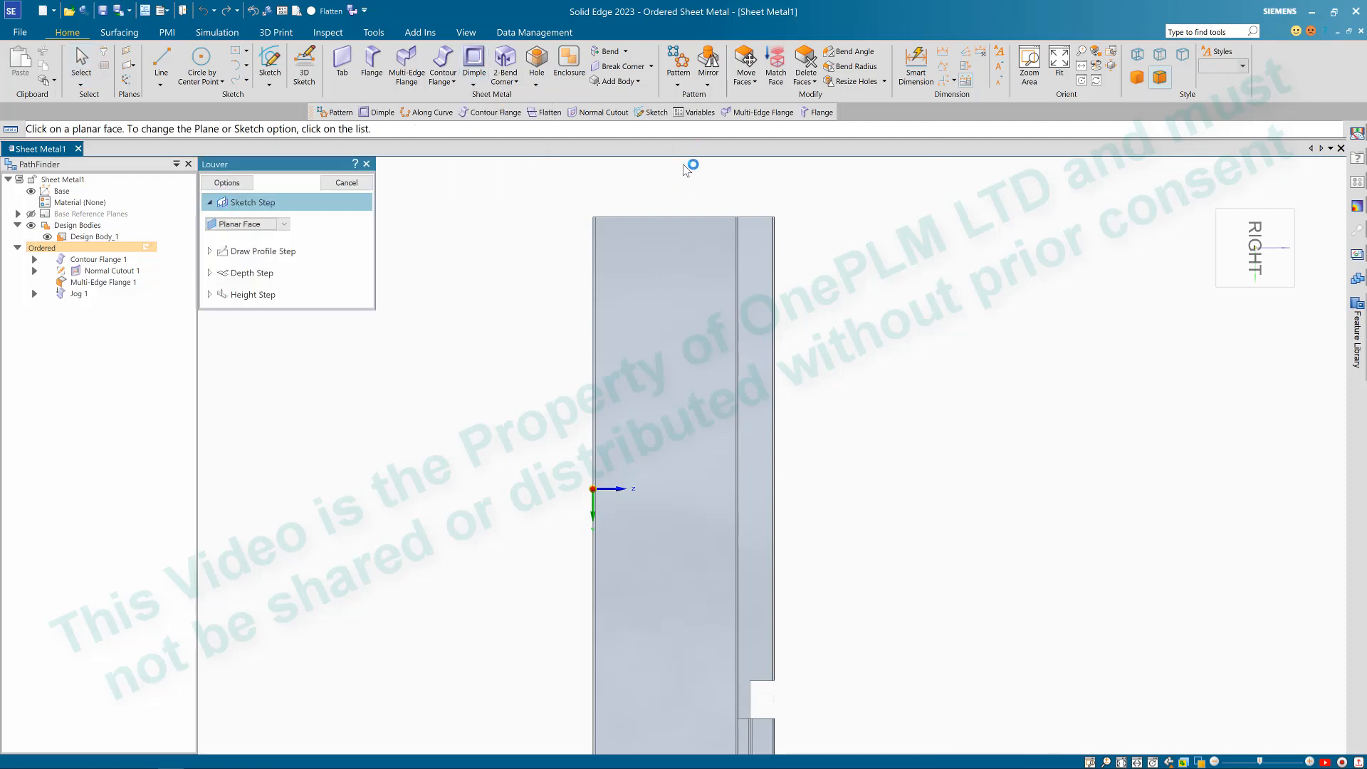
click(669, 319)
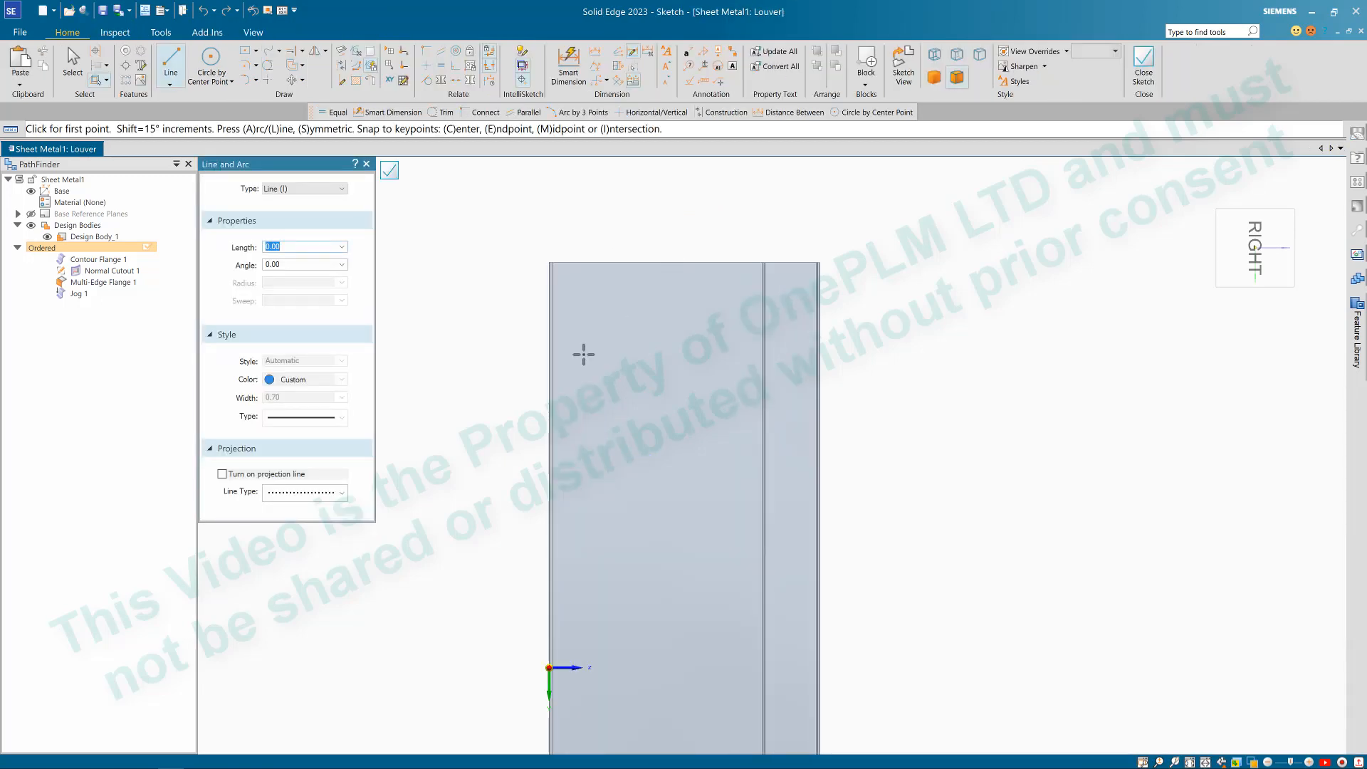
click(581, 321)
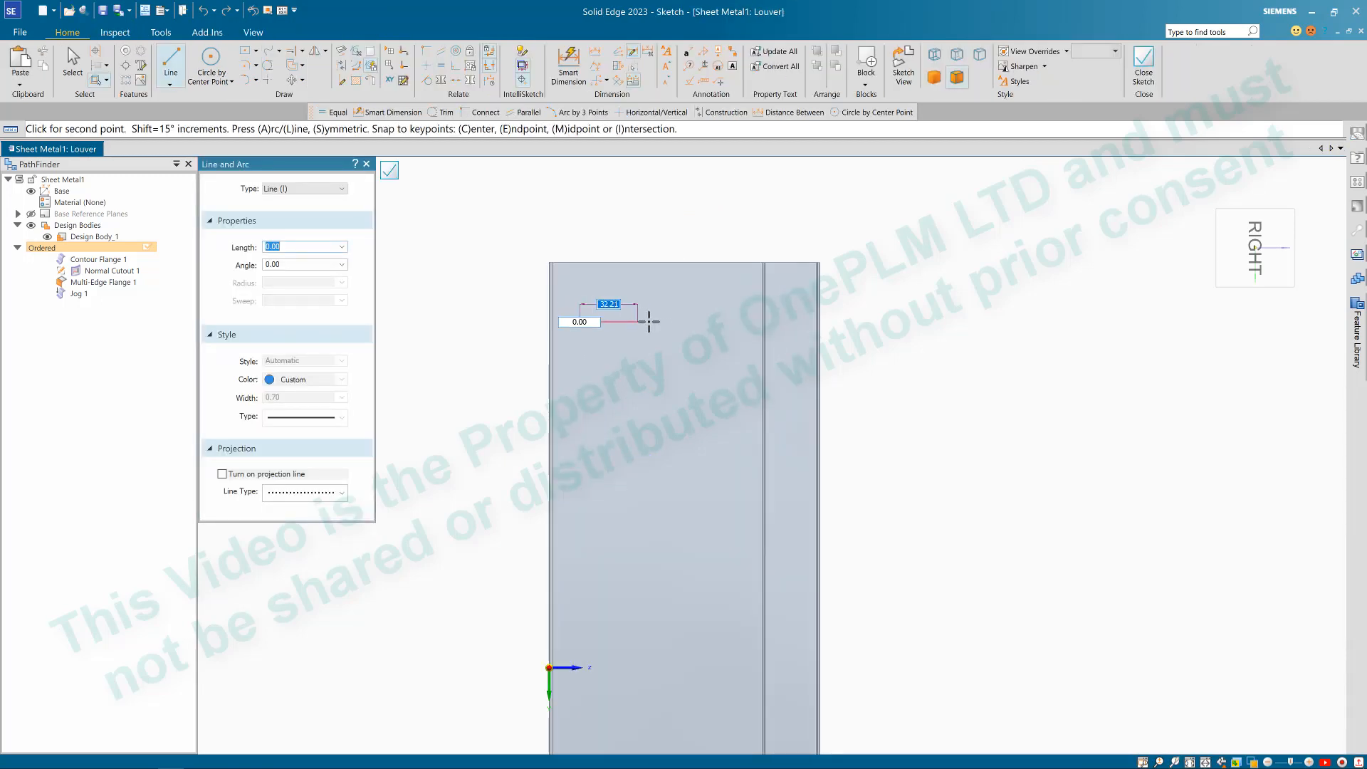
text(40)
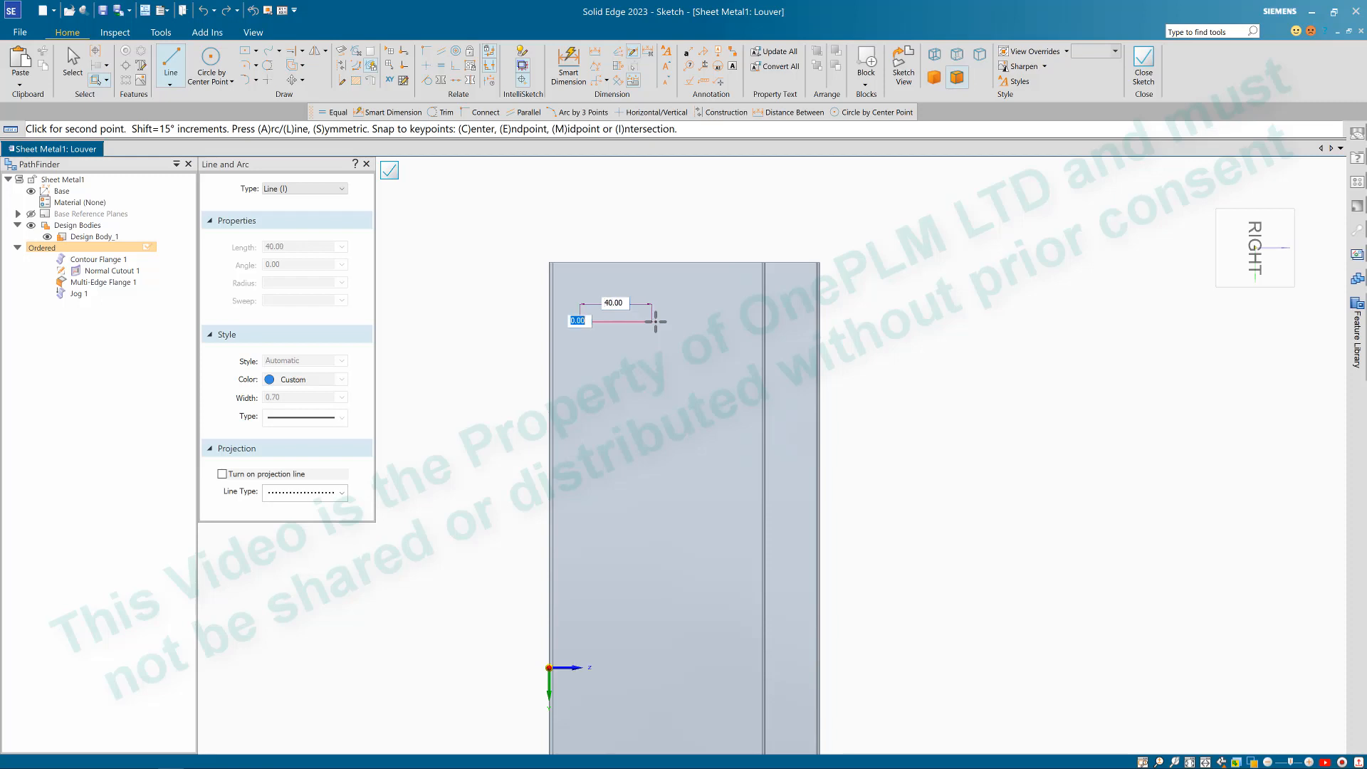
key(Return)
key(Escape)
Step: Dimension the louver line with the Relationship Assistant from the wall's base edge and front end edge
scroll(623, 253, up, 3)
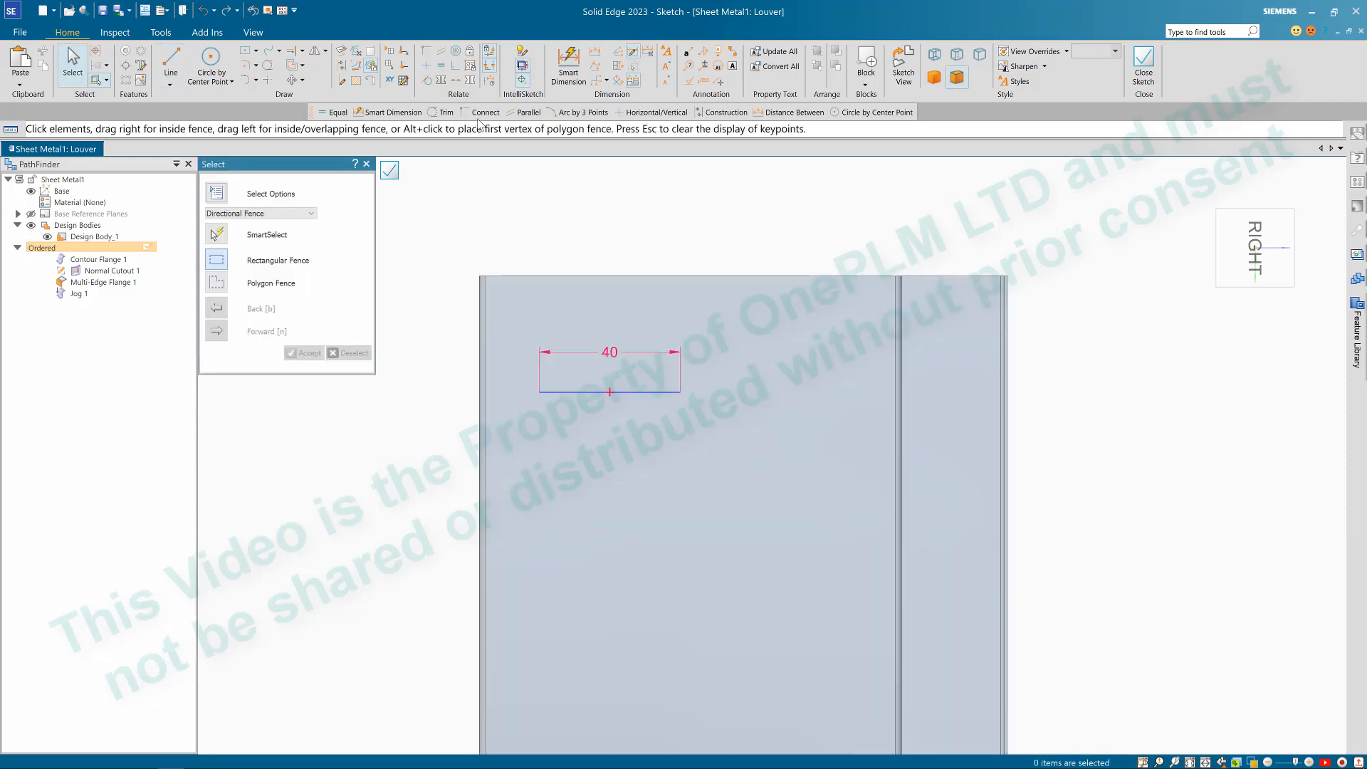
click(491, 84)
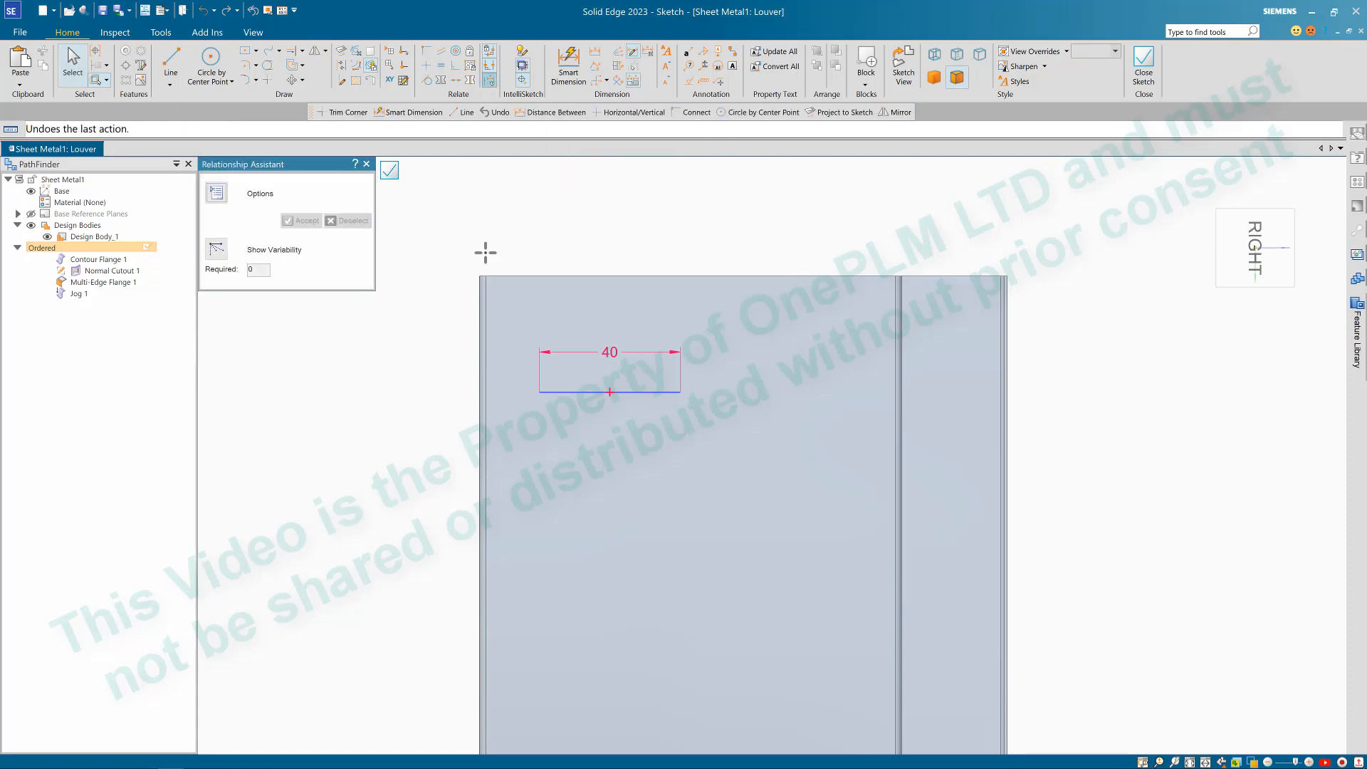
click(569, 390)
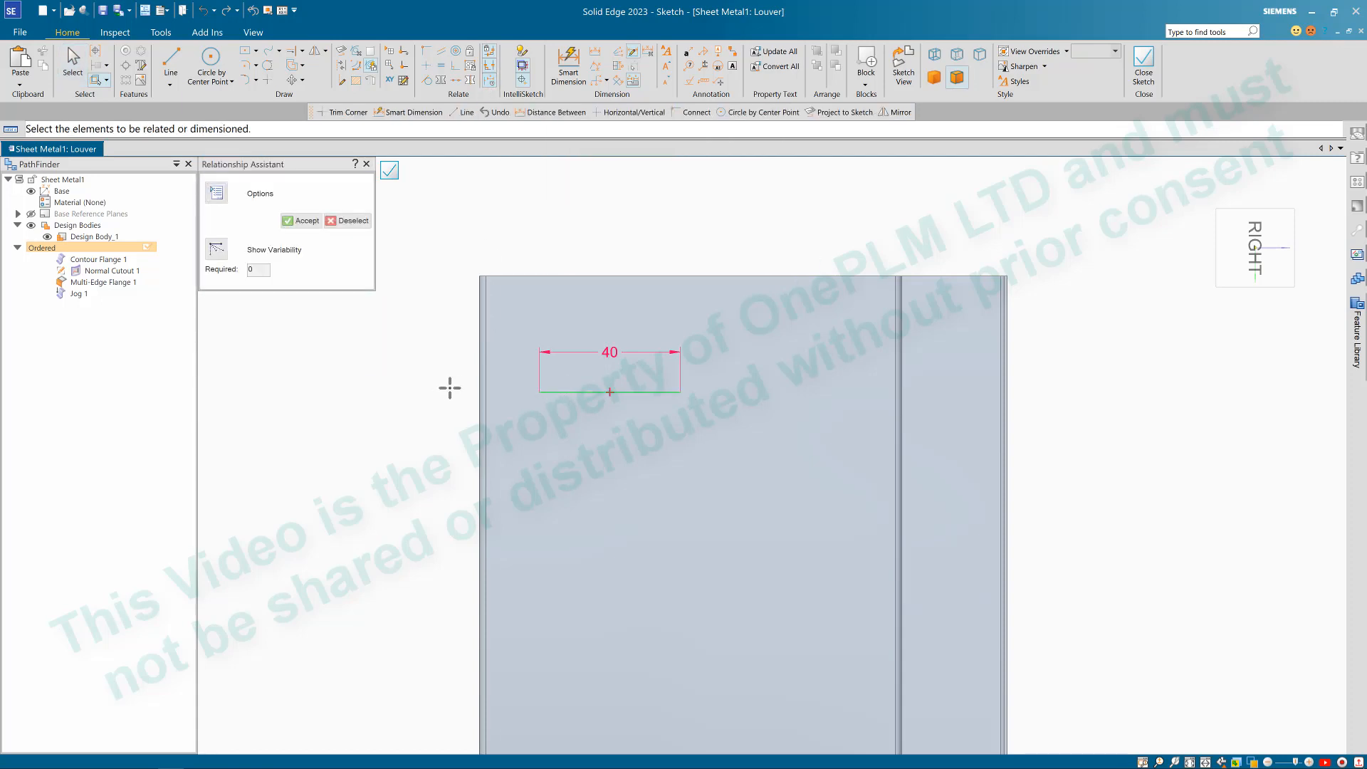
click(478, 341)
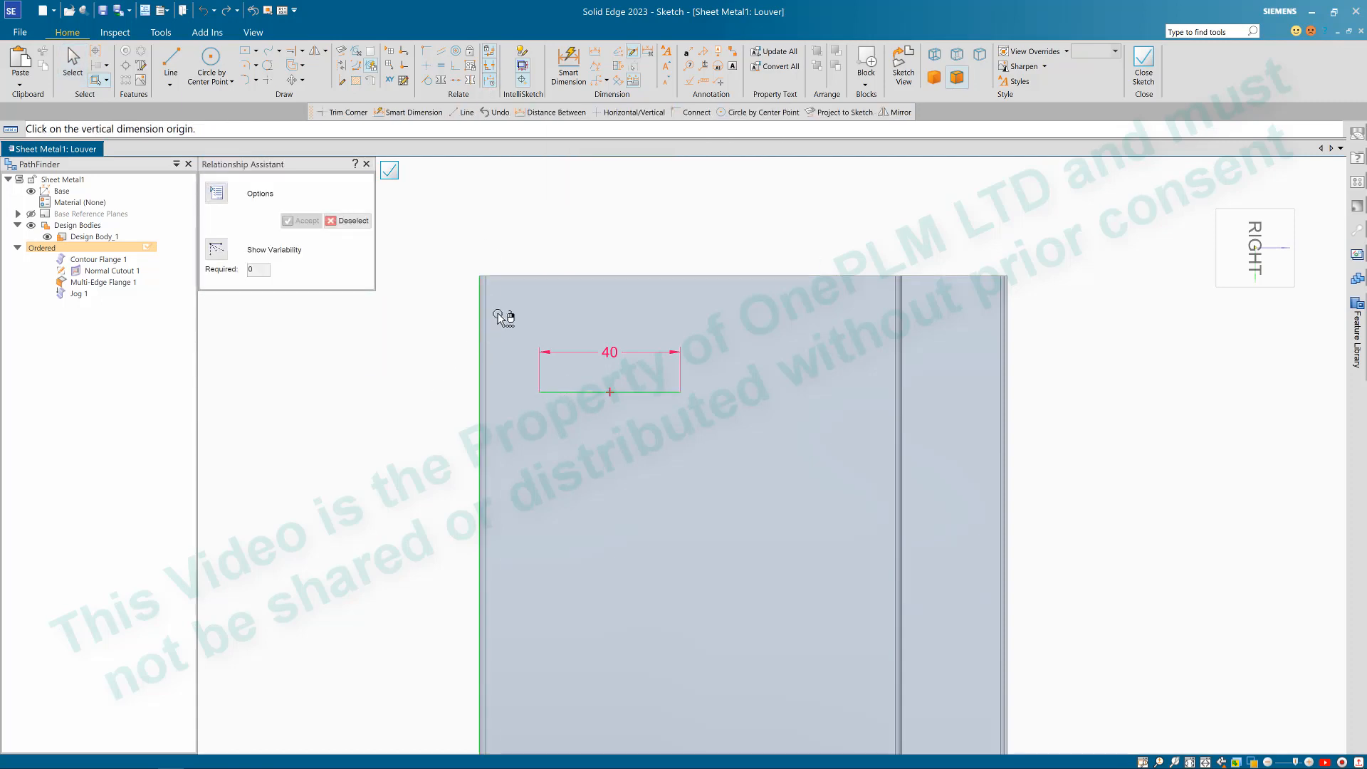
click(531, 276)
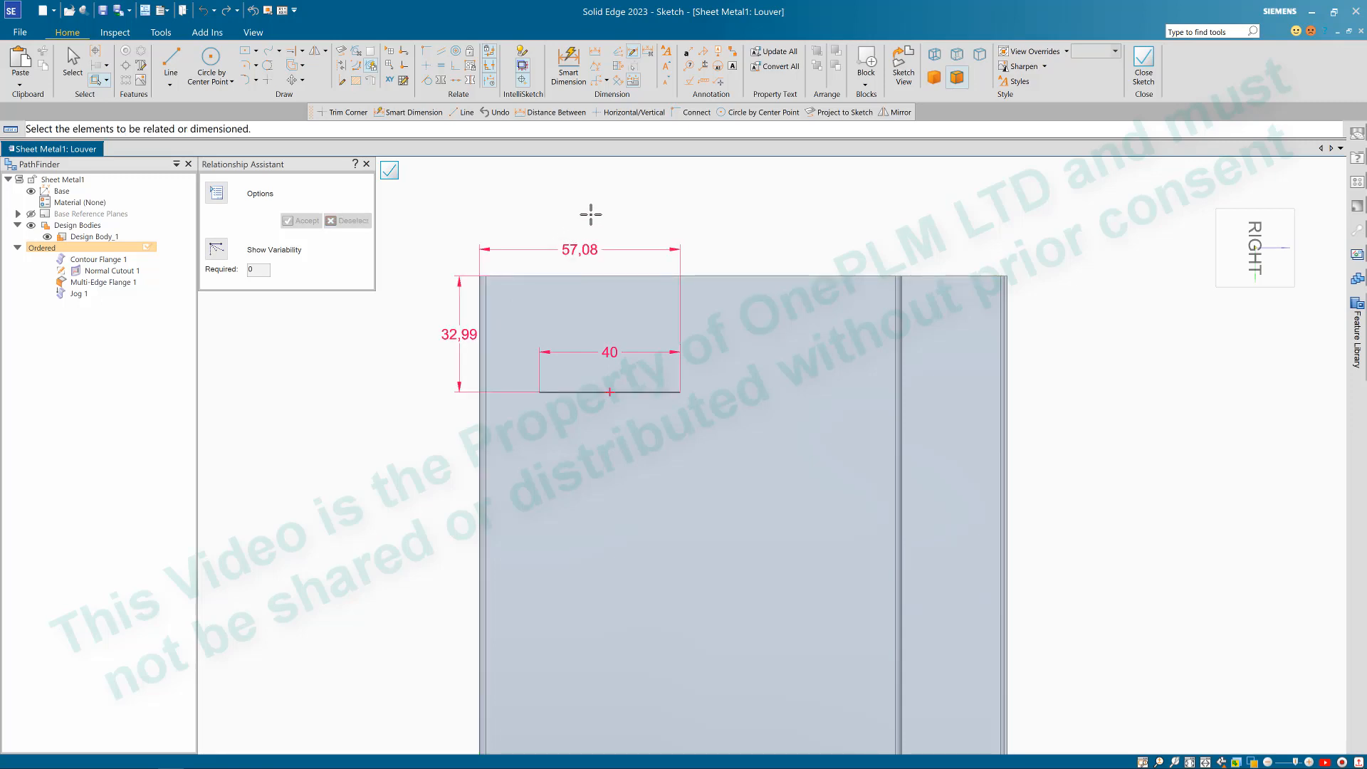
key(Escape)
Step: Set the louver line's far end to 60 mm from the base edge and the line to 30 mm from the front end edge
click(587, 249)
text(6)
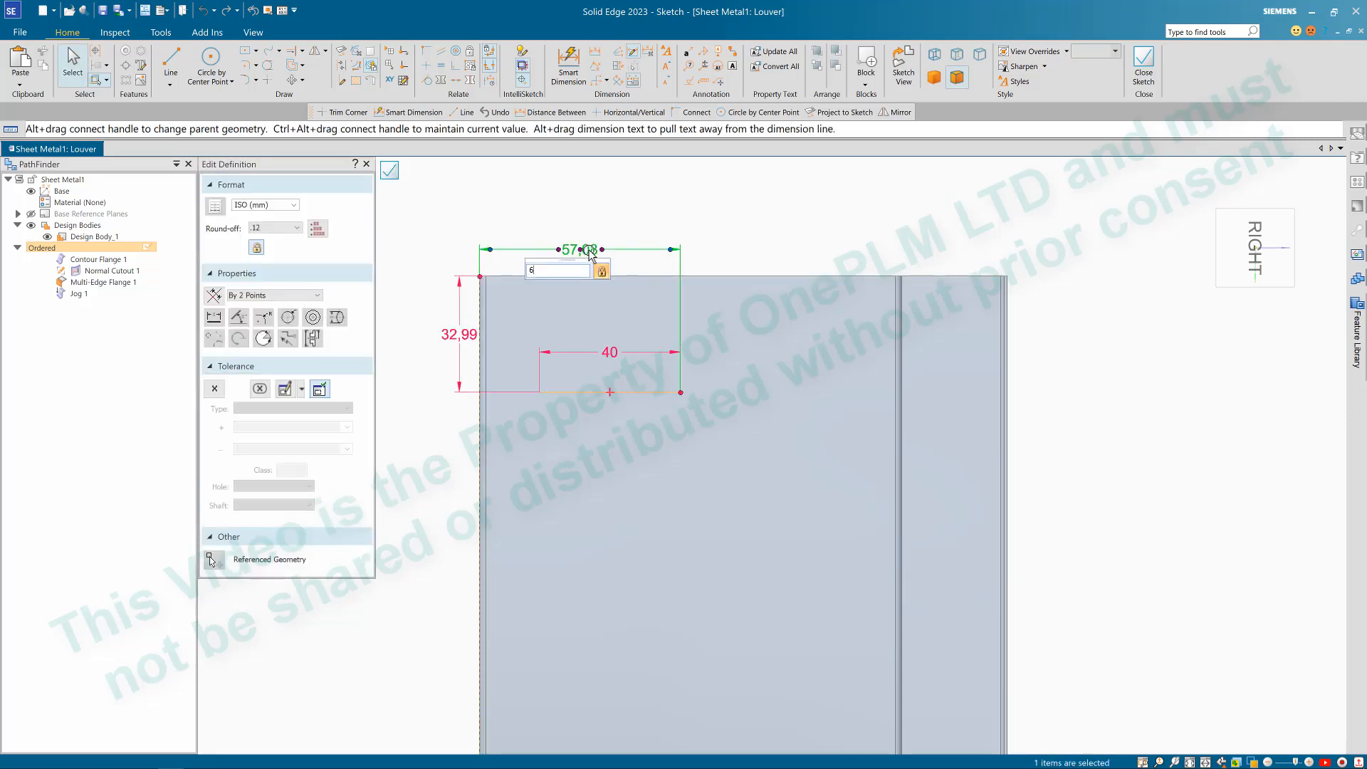
text(0)
key(Return)
click(459, 335)
text(30)
key(Return)
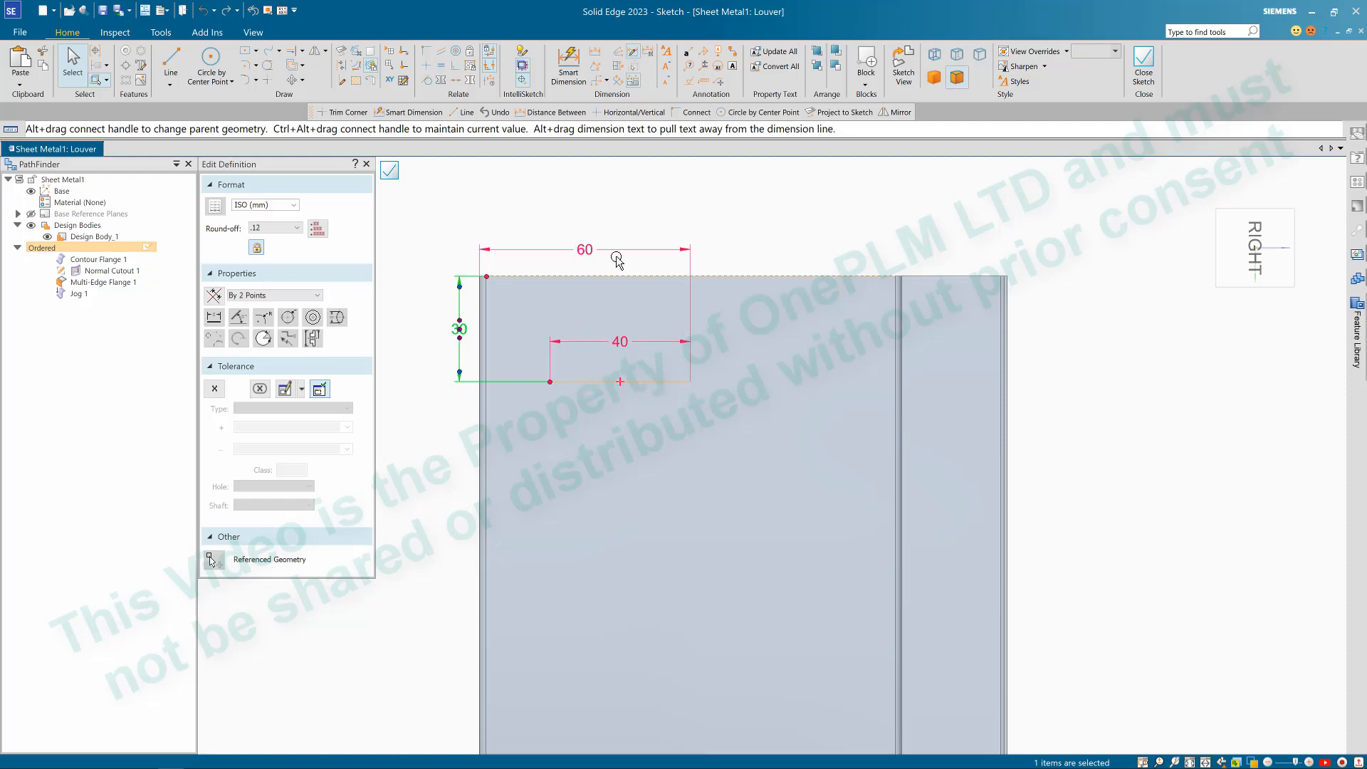
Step: Close the louver sketch and form the louver with a 10 mm depth toward the end edge, raised outward from the wall
click(716, 222)
scroll(625, 205, up, 1)
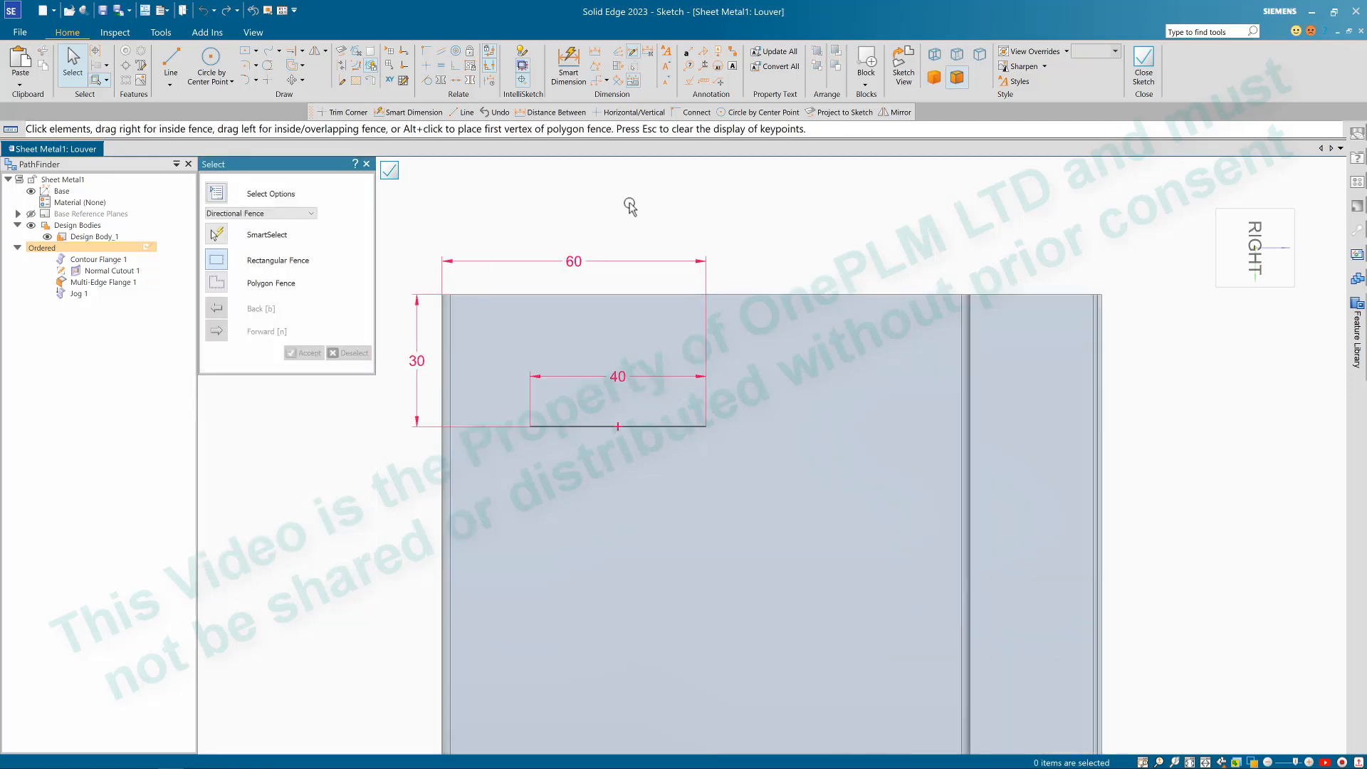
click(390, 172)
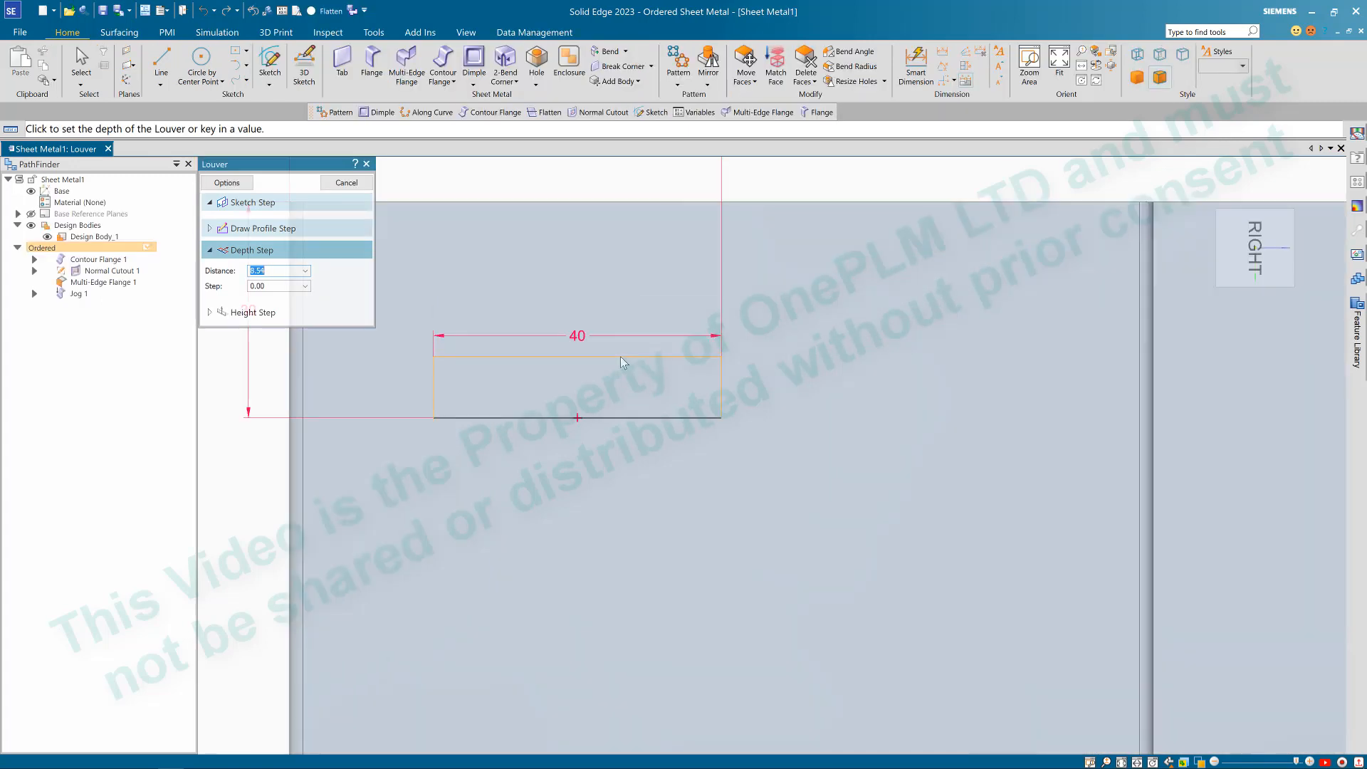
text(1)
key(Return)
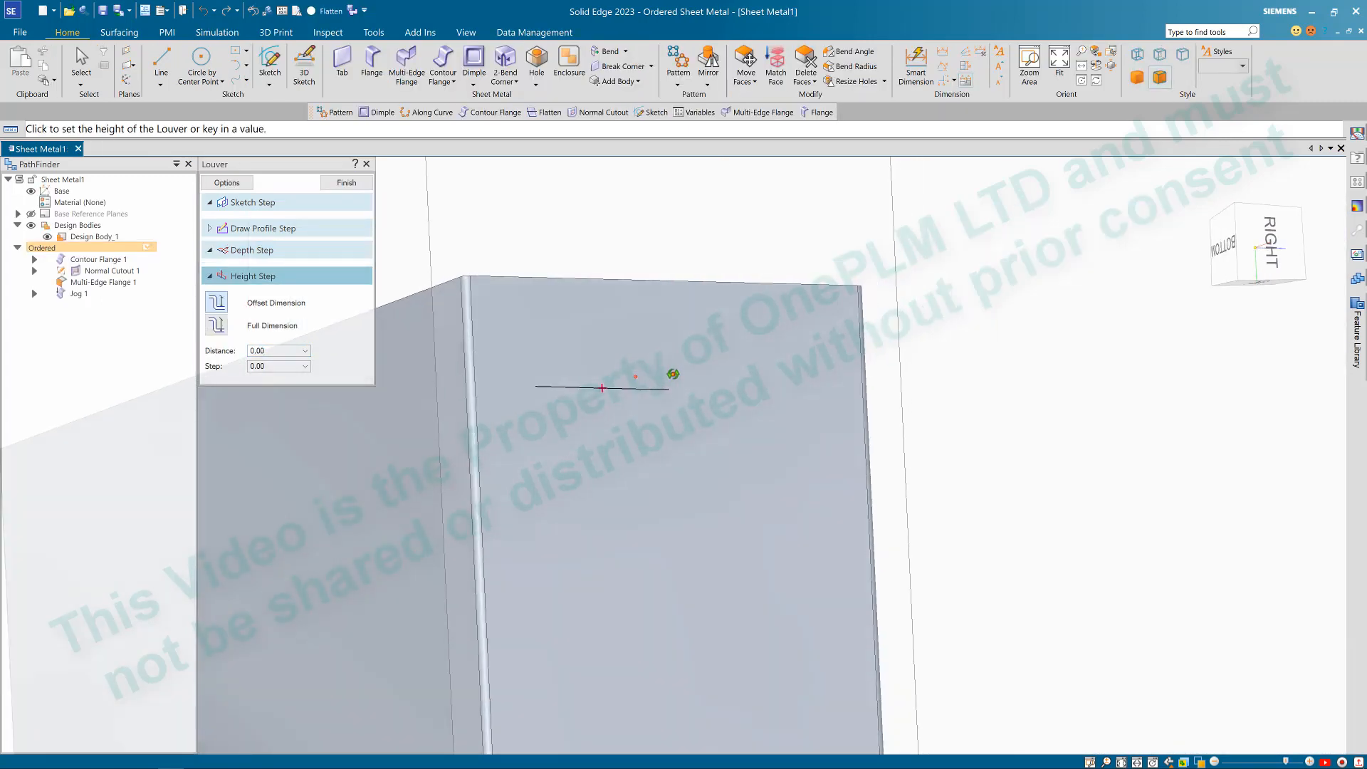
middle_drag(599, 365, 641, 403)
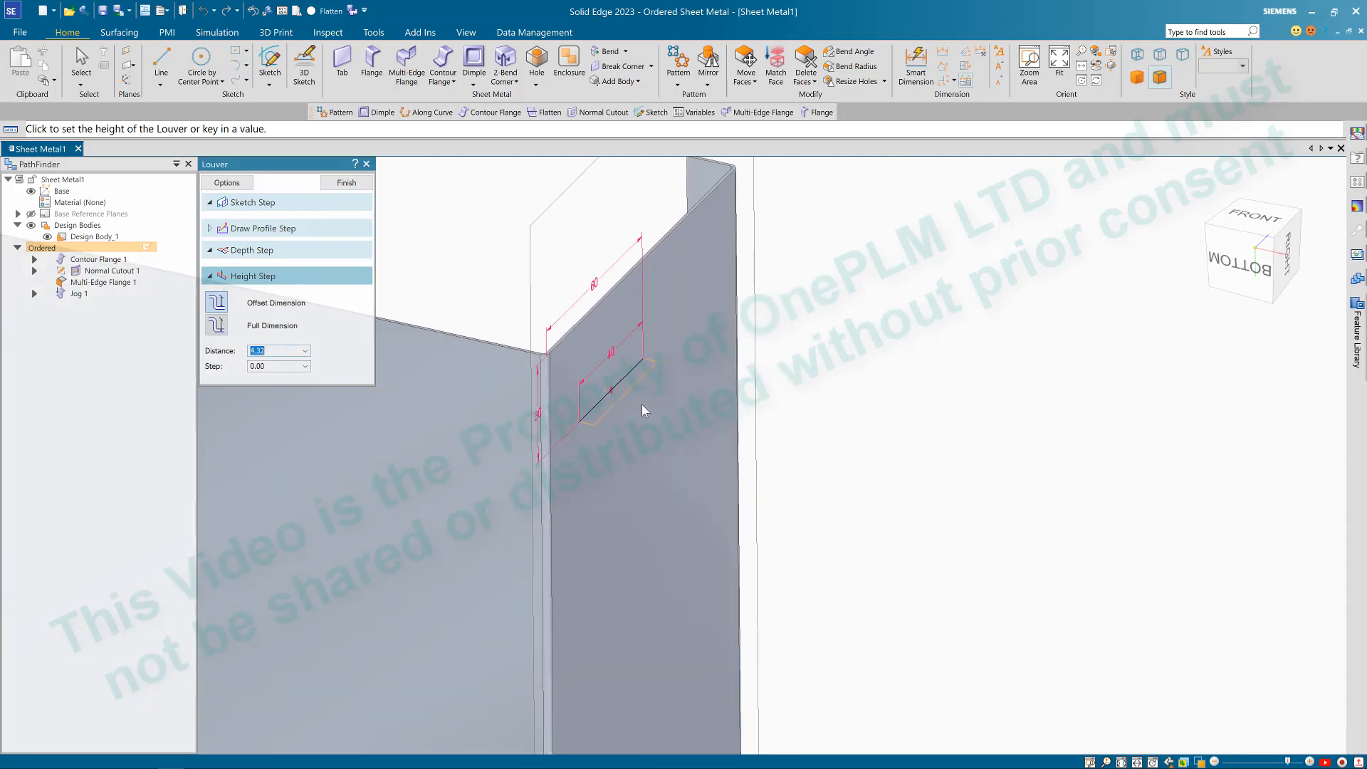
click(646, 406)
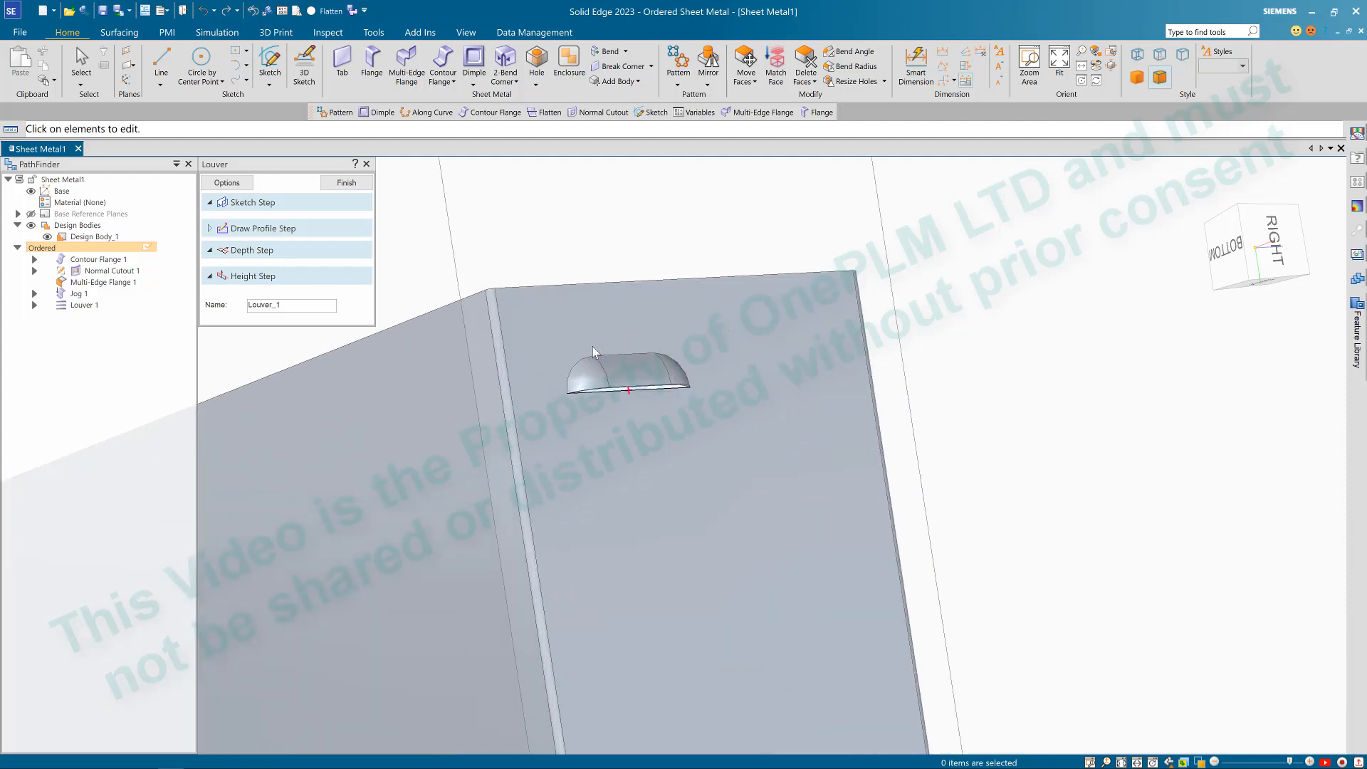
Step: Include rounding on the formed-end louver and finish the feature
click(228, 184)
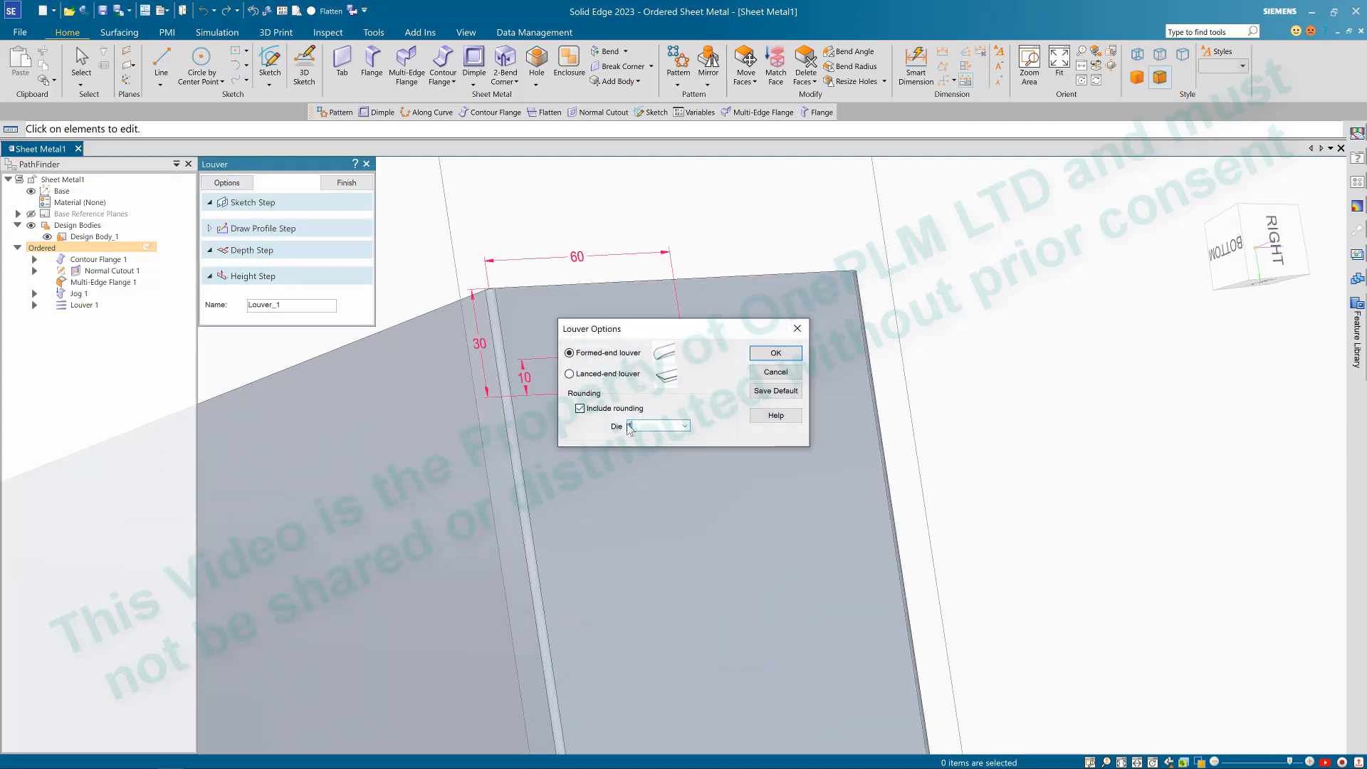
click(776, 354)
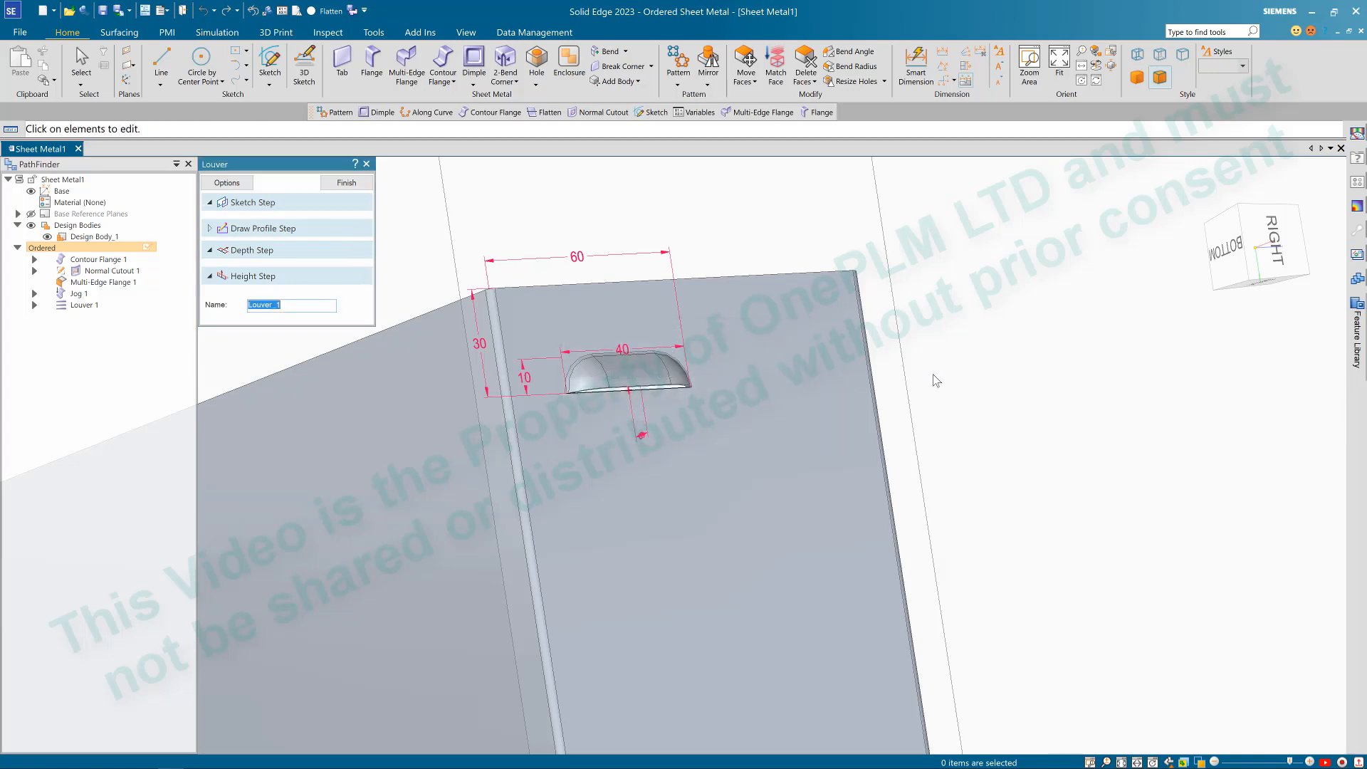
click(357, 184)
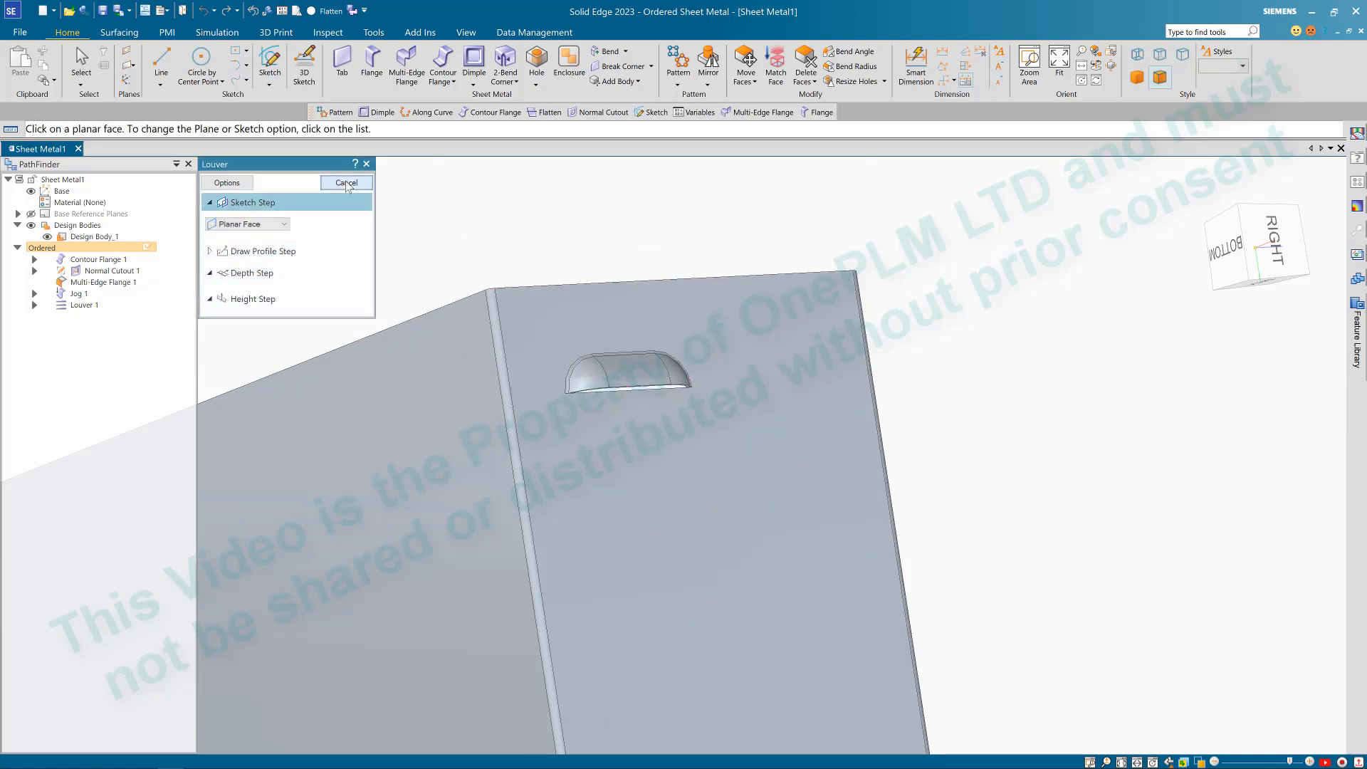
Step: Exit the Louver command and examine the channel around the louvered side wall and its opposite end
middle_drag(687, 443, 737, 419)
scroll(737, 420, down, 4)
scroll(639, 417, up, 5)
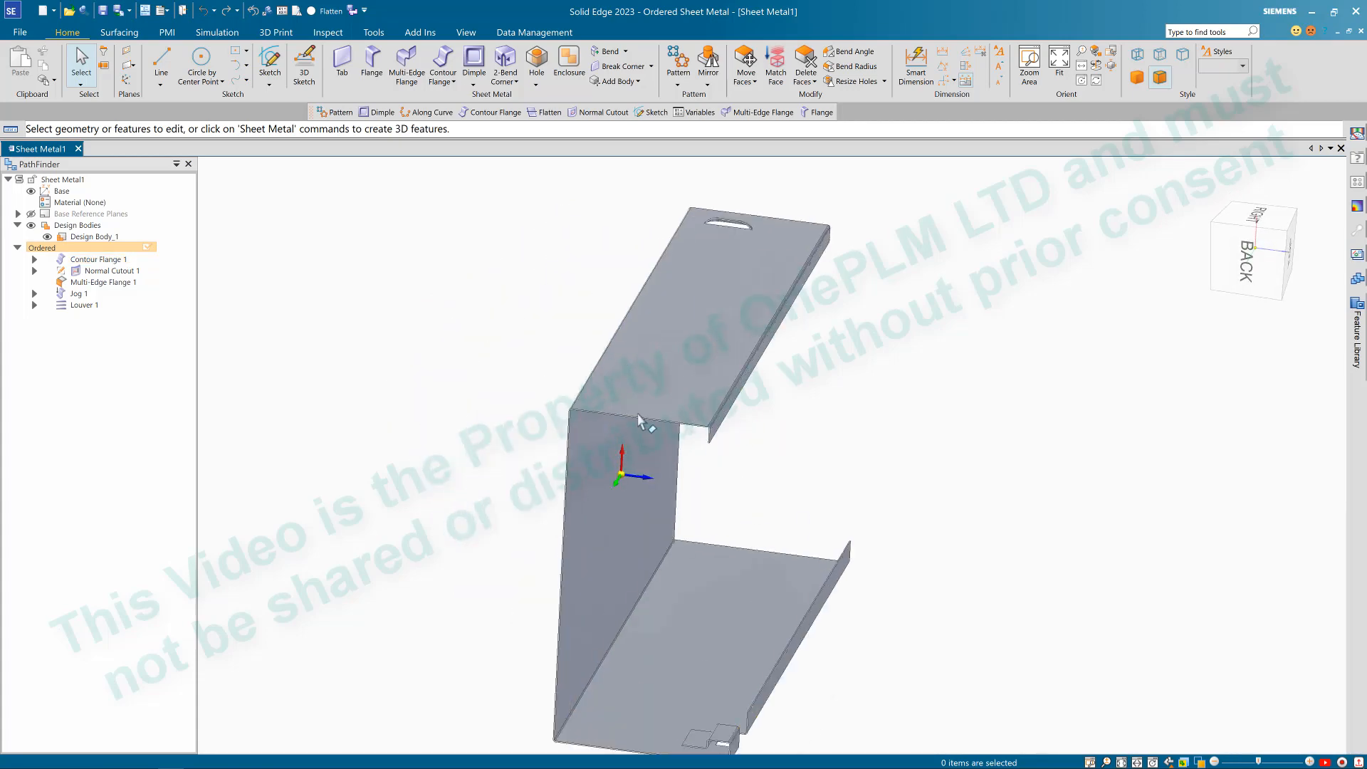
middle_drag(638, 418, 640, 415)
scroll(638, 413, up, 1)
scroll(601, 354, up, 2)
scroll(677, 394, down, 3)
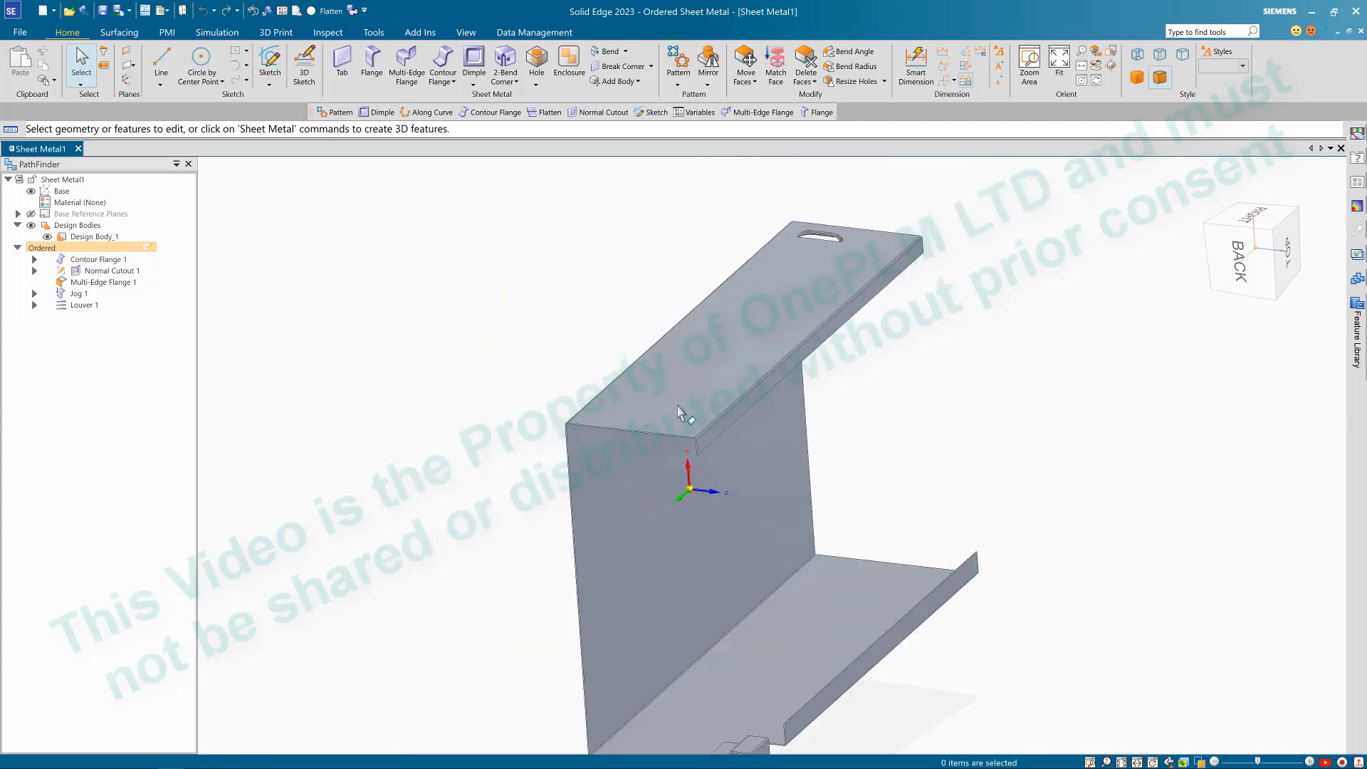
scroll(665, 399, up, 4)
scroll(661, 427, down, 4)
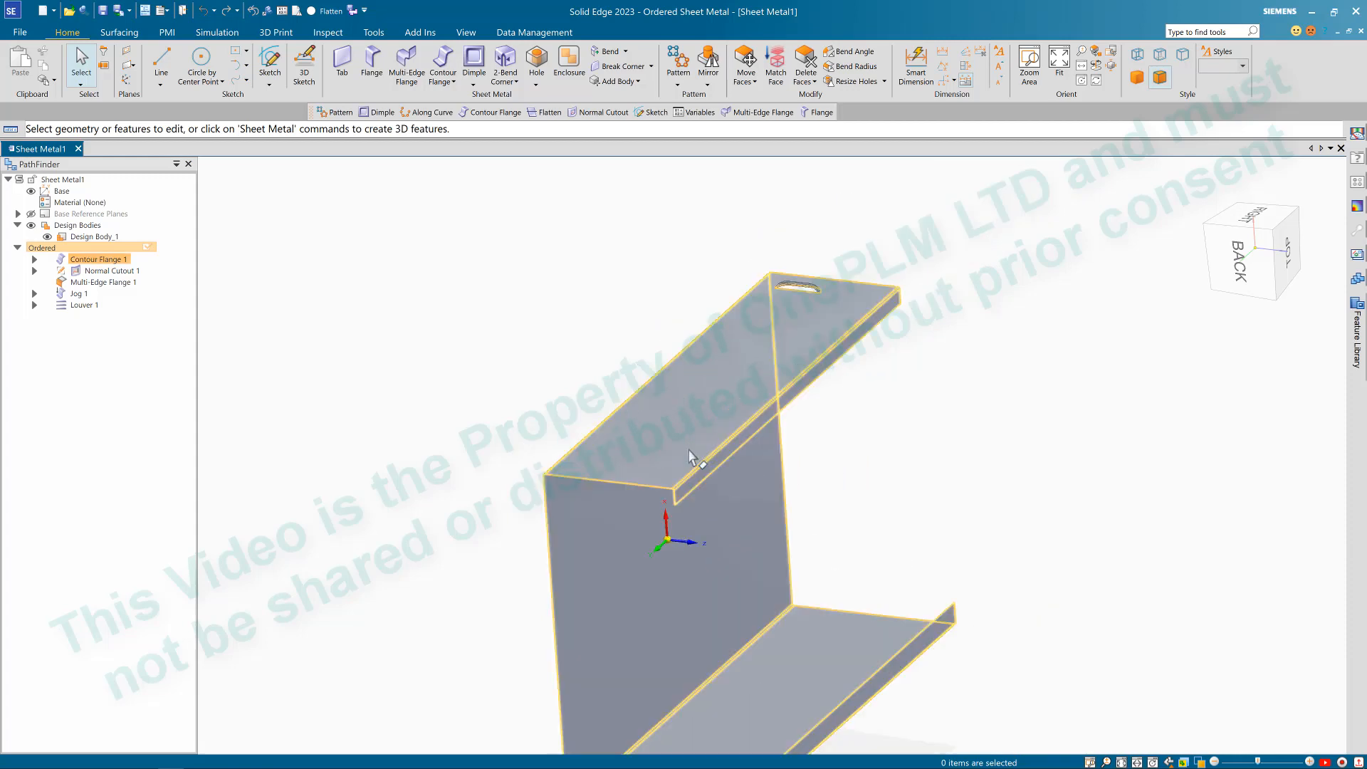
middle_drag(692, 455, 743, 437)
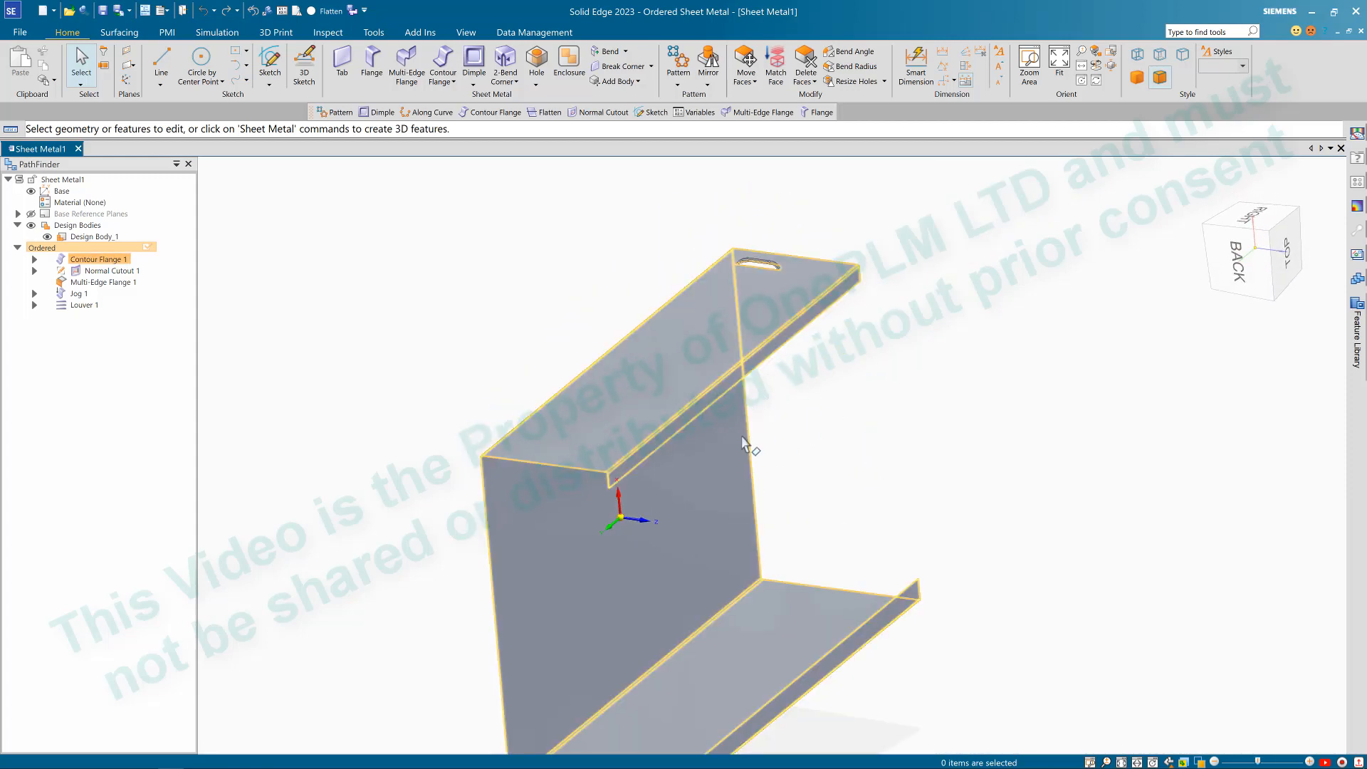
Step: Start a Dimple on the louvered wall's outer face and sketch a circle about 100 mm in diameter near its back end, aligned with the end edge's midpoint
click(473, 62)
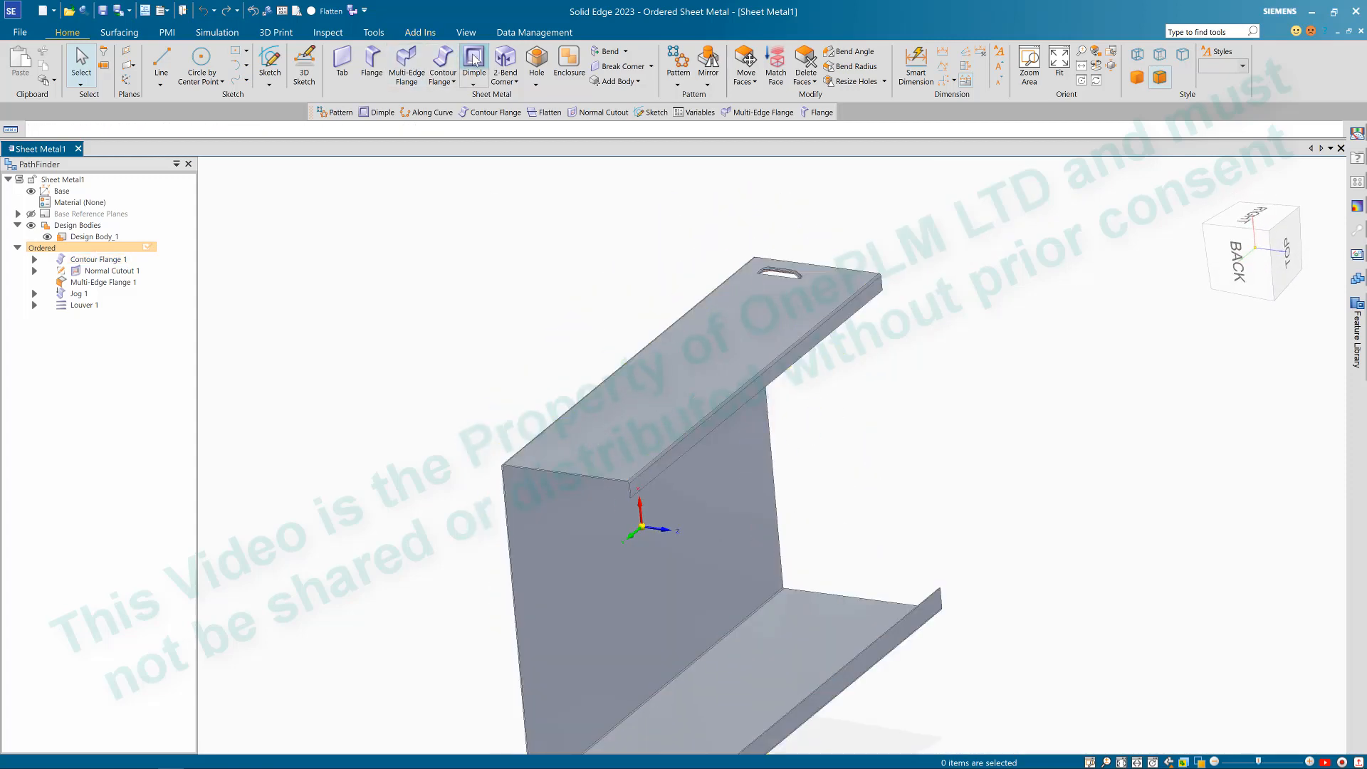
click(601, 427)
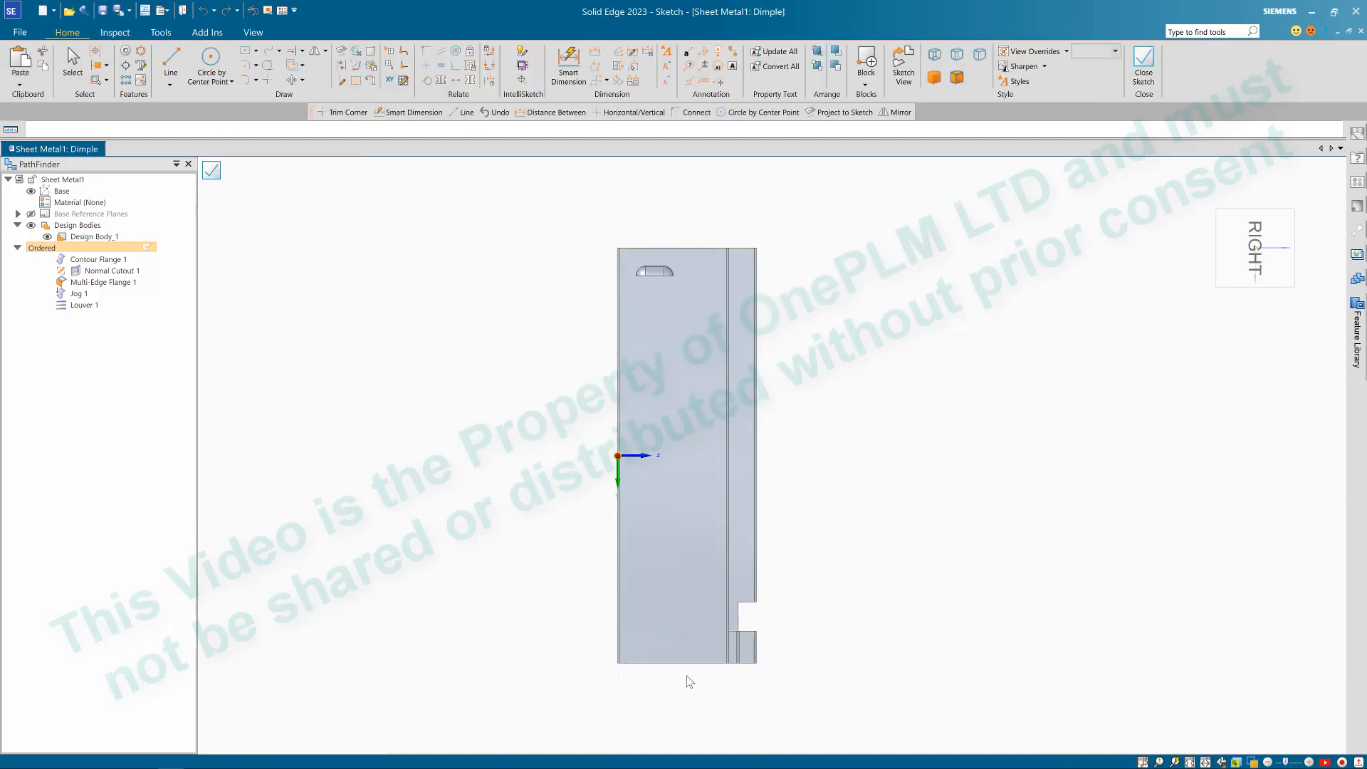
click(216, 63)
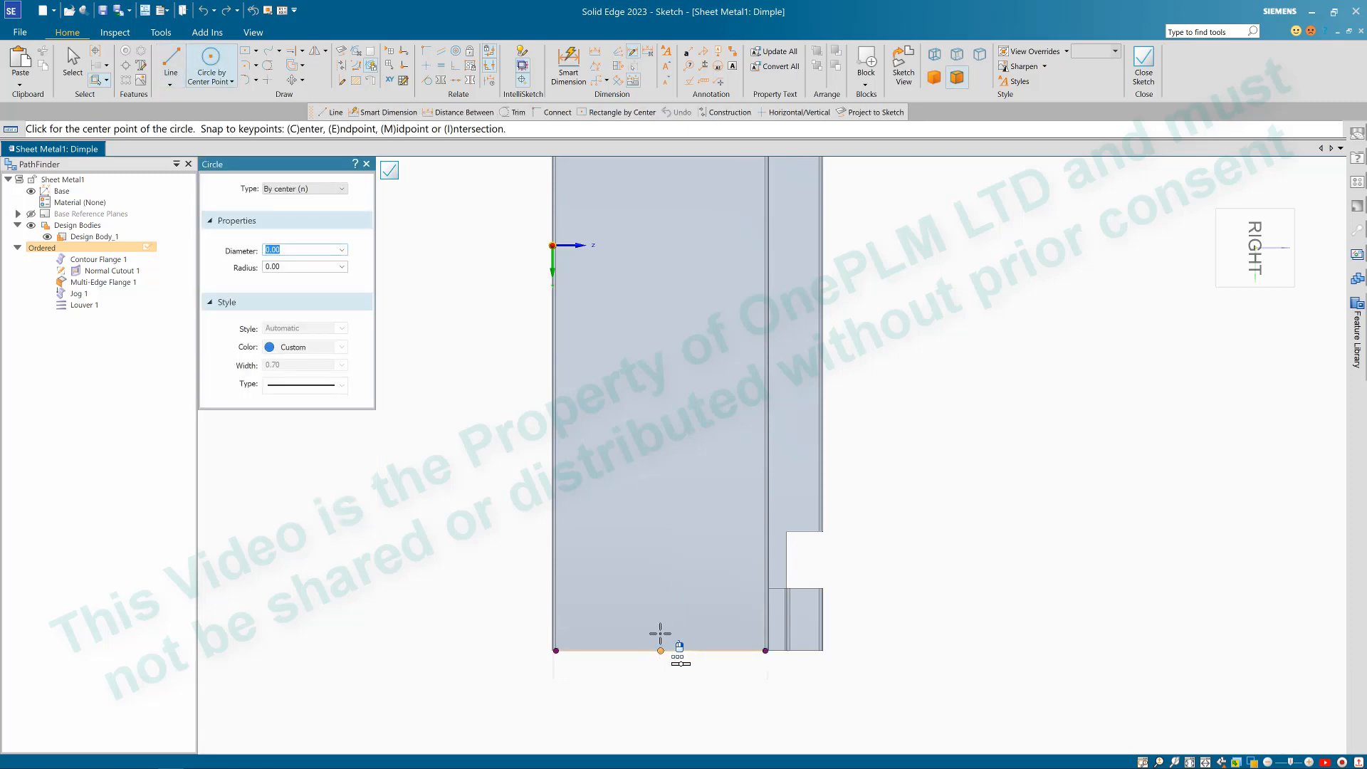
click(661, 537)
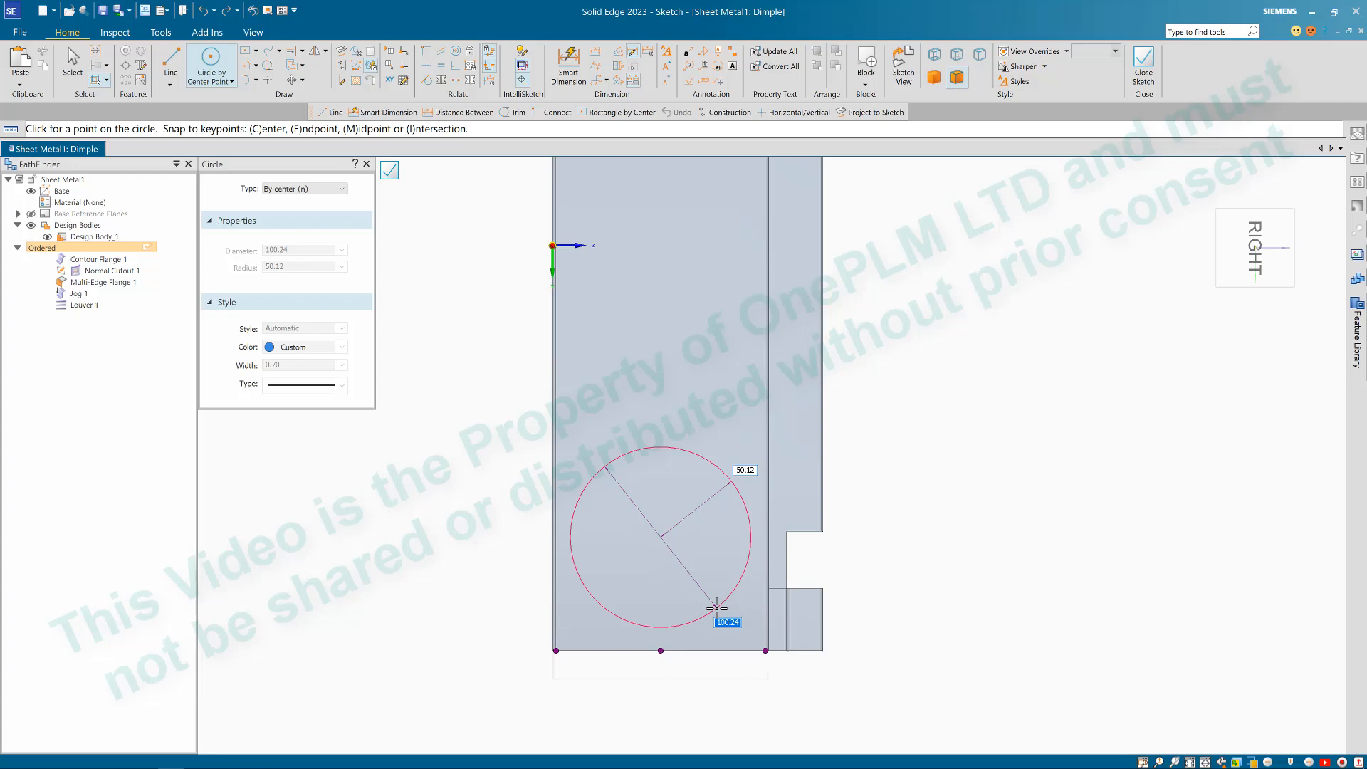
click(715, 606)
middle_drag(726, 625, 726, 574)
key(Escape)
scroll(726, 574, down, 1)
scroll(706, 615, up, 3)
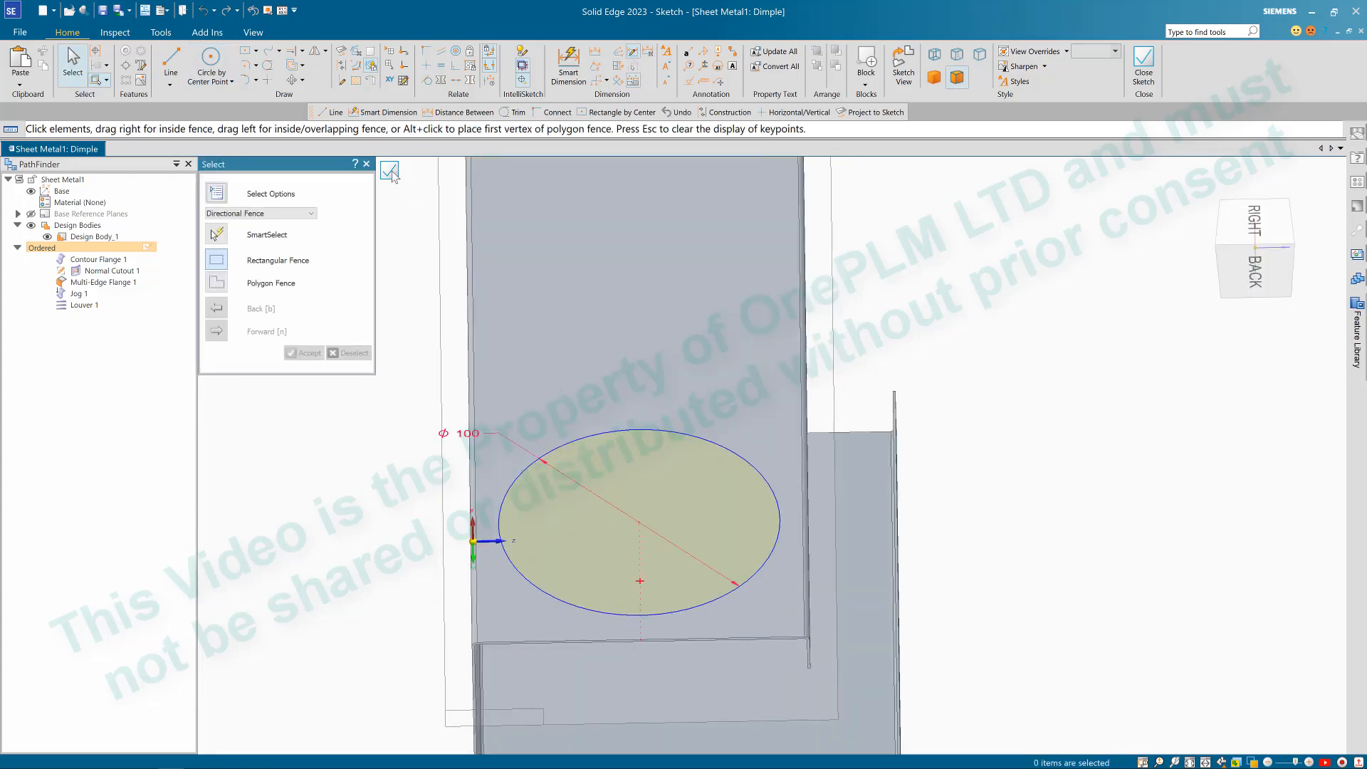
Step: Form the dimple outward from the circle, include rounding with a 2 mm punch radius and 2 mm die radius, and finish it
click(390, 171)
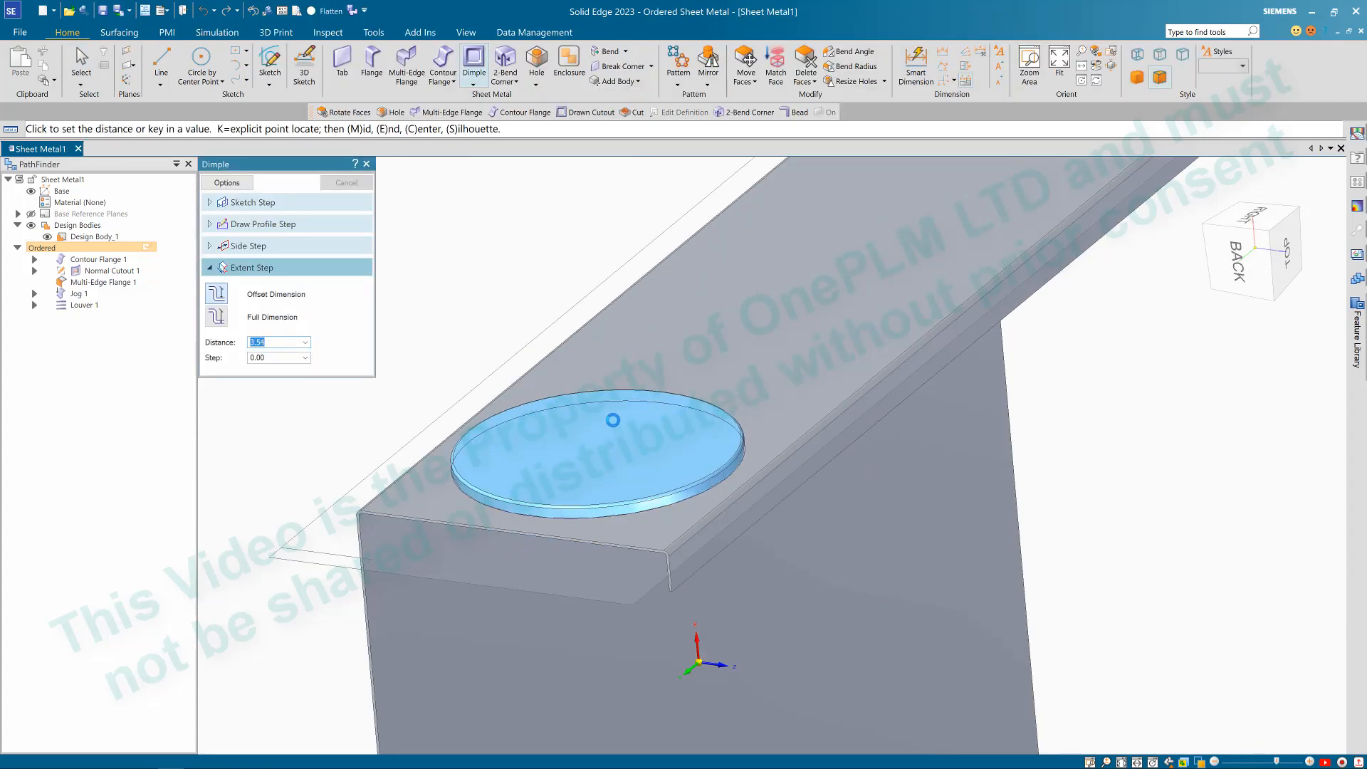
key(Return)
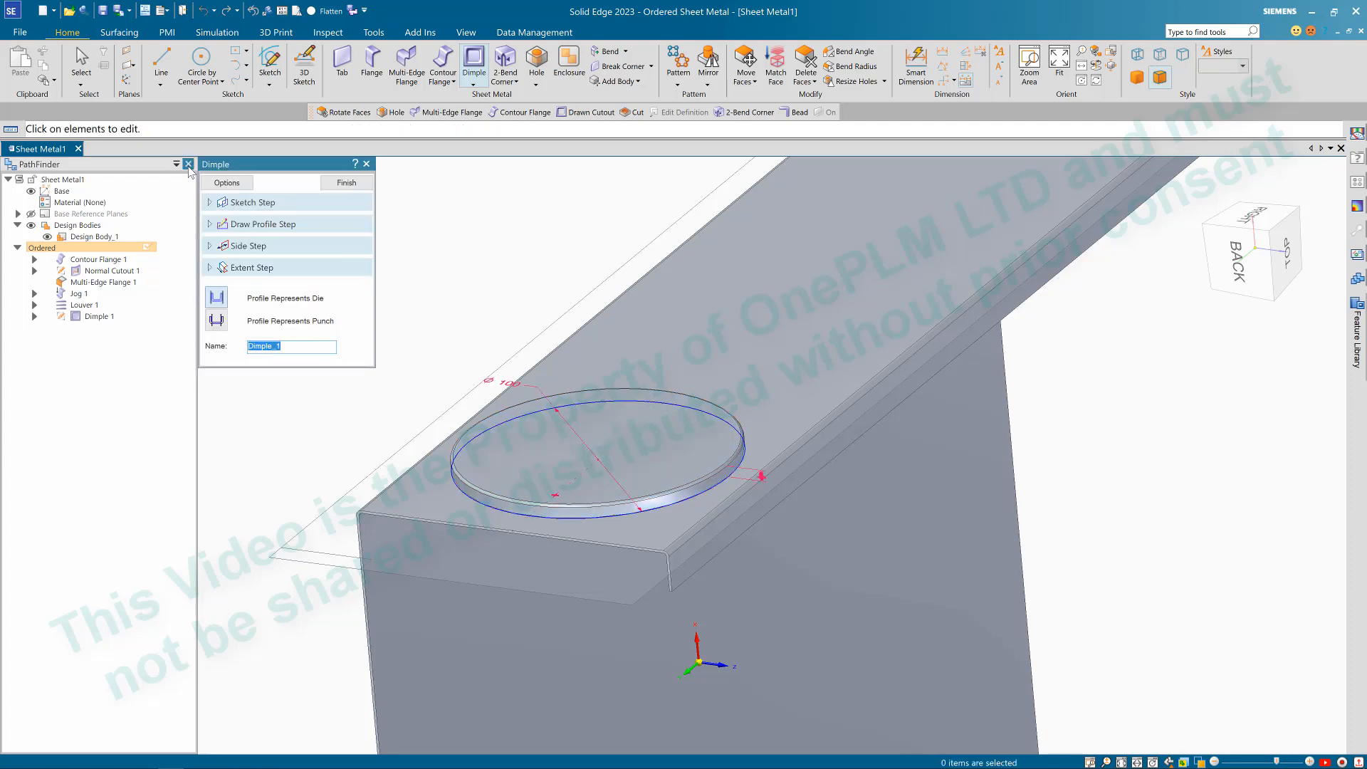
click(226, 183)
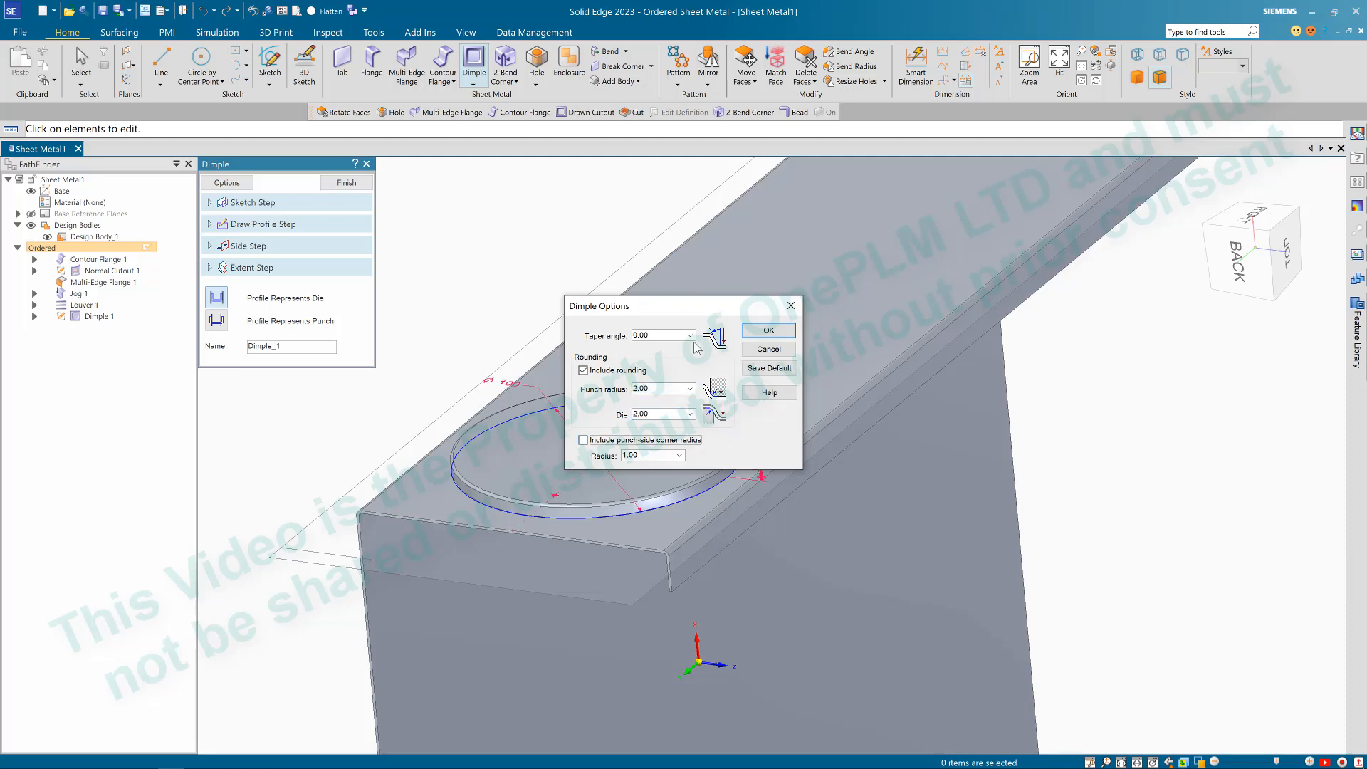
click(766, 331)
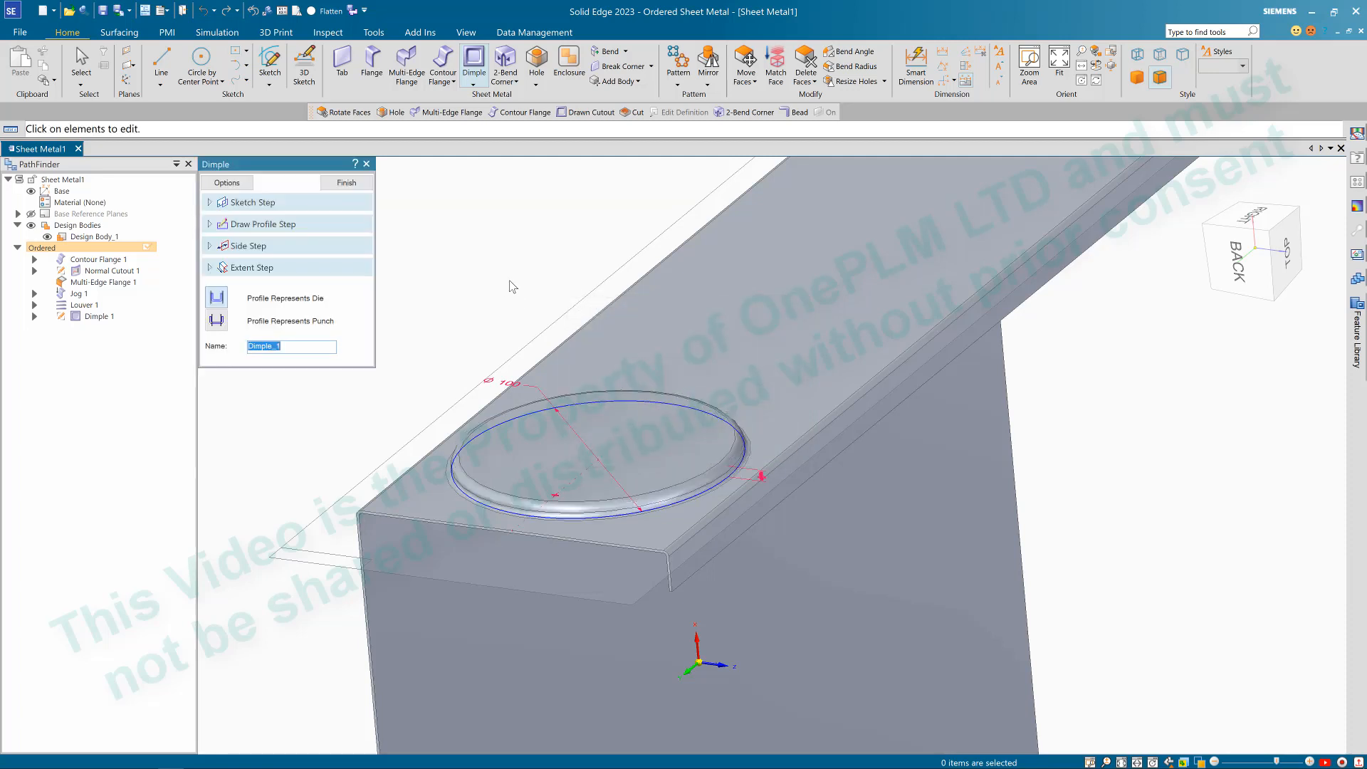
click(346, 183)
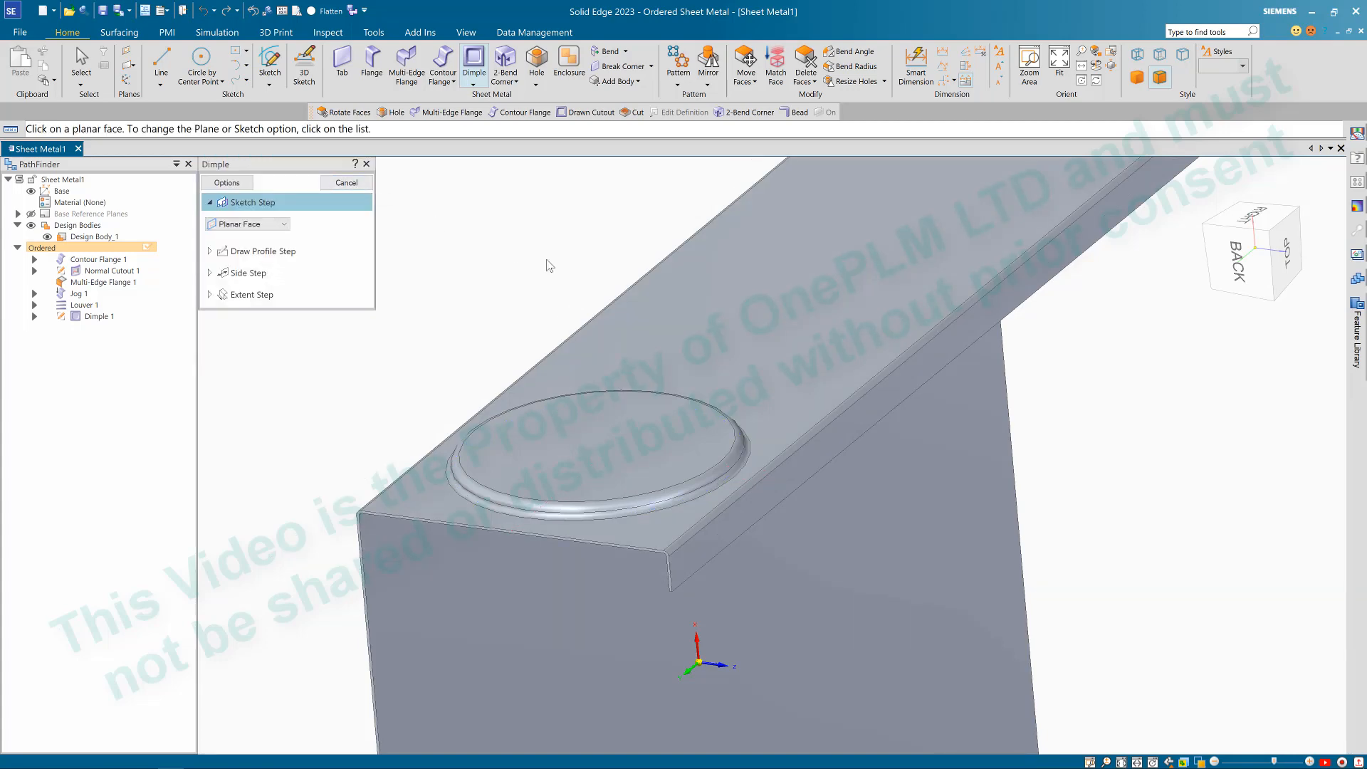
Step: Exit the Dimple command and examine the finished channel from its back, cutout end
mouse_move(754, 469)
middle_down()
mouse_move(684, 395)
mouse_move(741, 372)
mouse_move(699, 391)
mouse_move(698, 486)
middle_up()
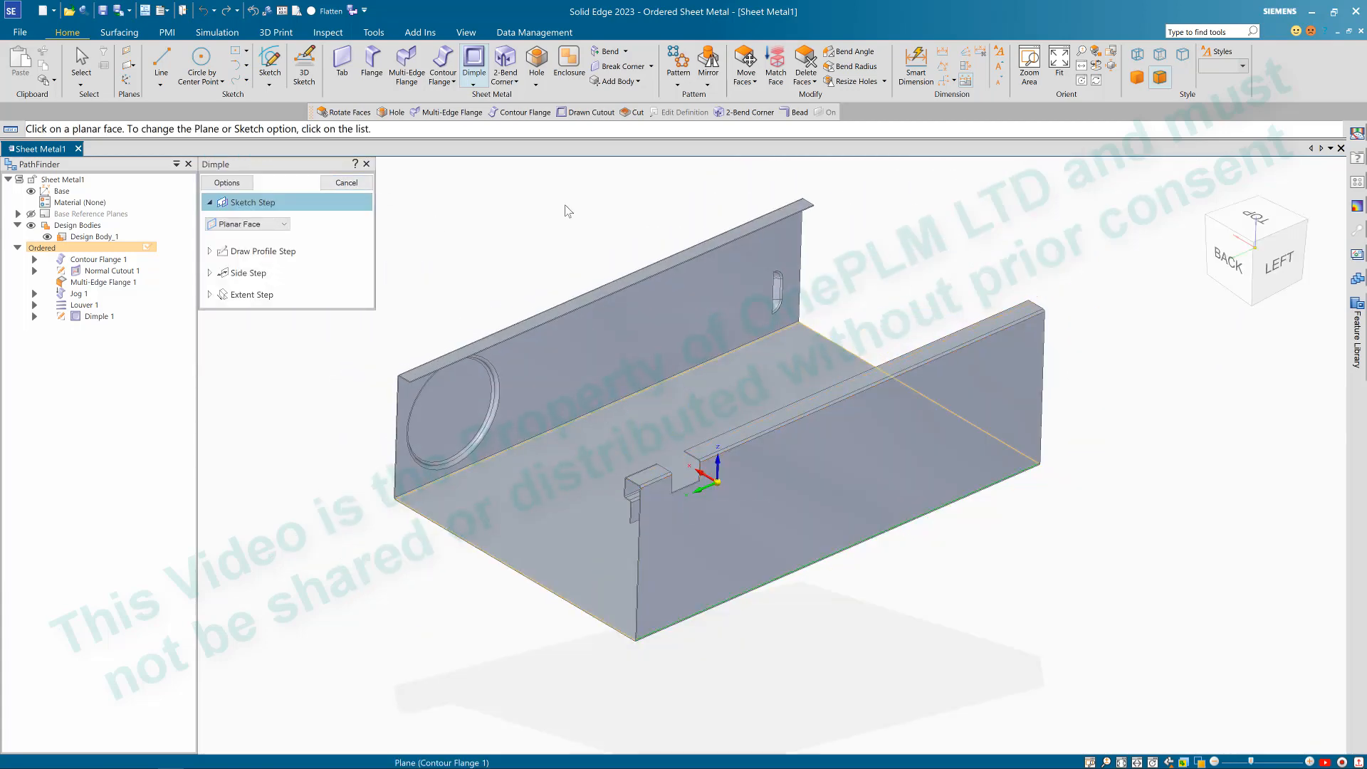
key(Escape)
middle_drag(540, 208, 543, 193)
scroll(560, 211, up, 3)
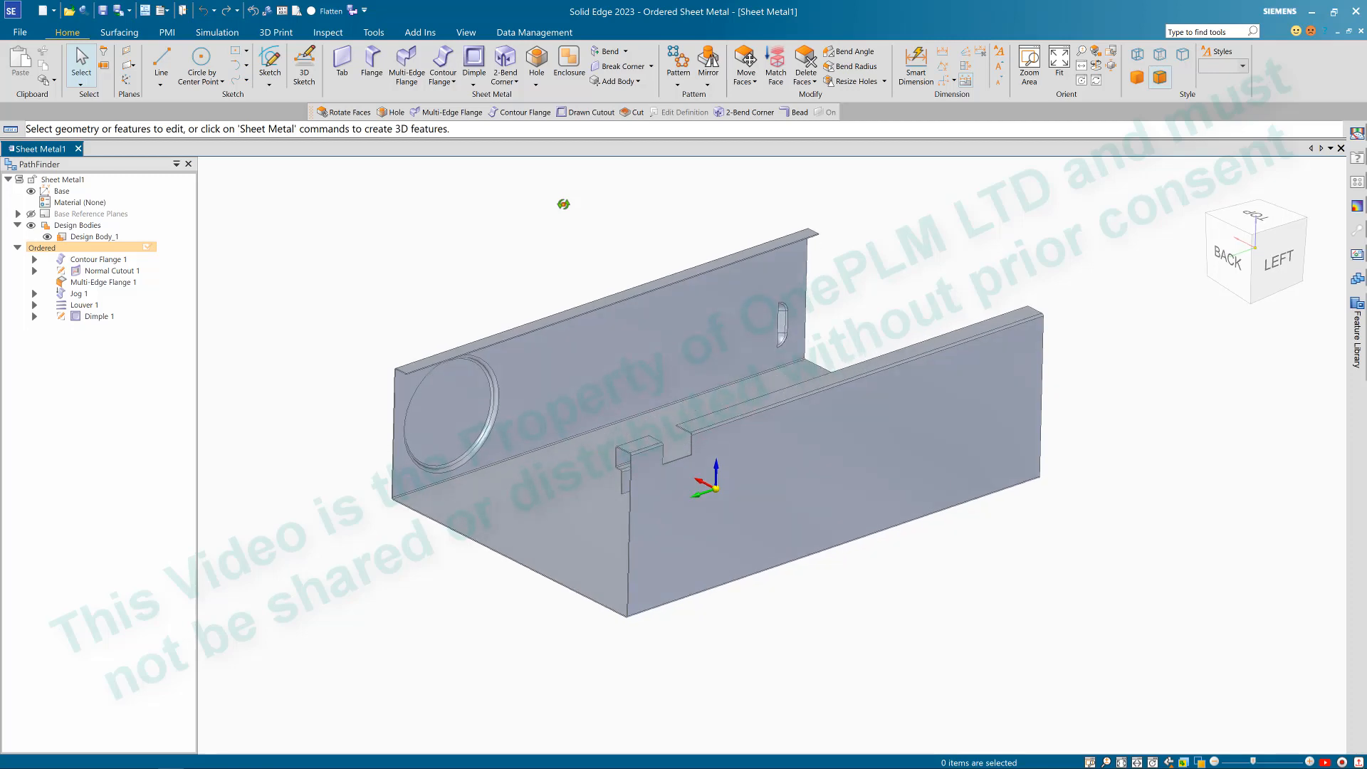
scroll(561, 213, down, 3)
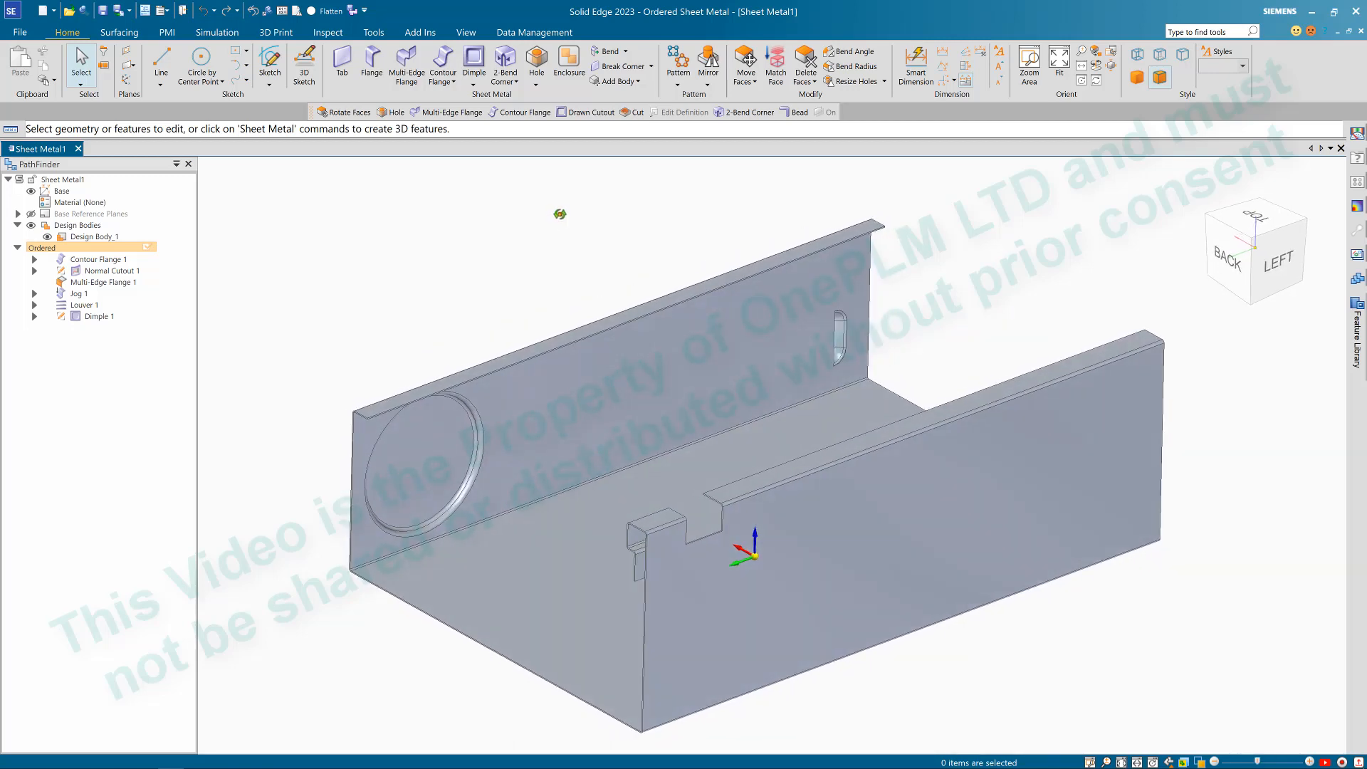
scroll(863, 252, up, 2)
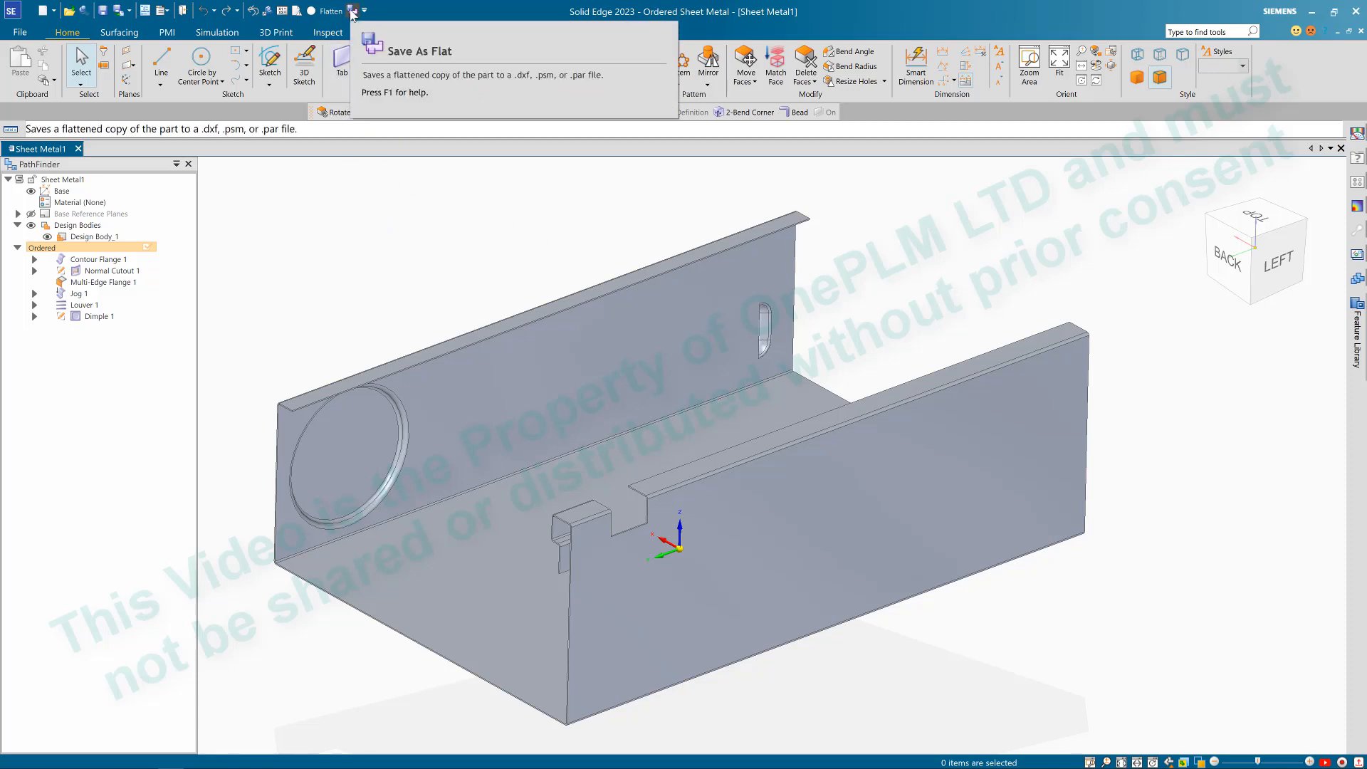
Step: Try Save As Flat in AutoCAD (*.dxf) format, using the channel's inner base face and its back end edge for orientation
click(129, 10)
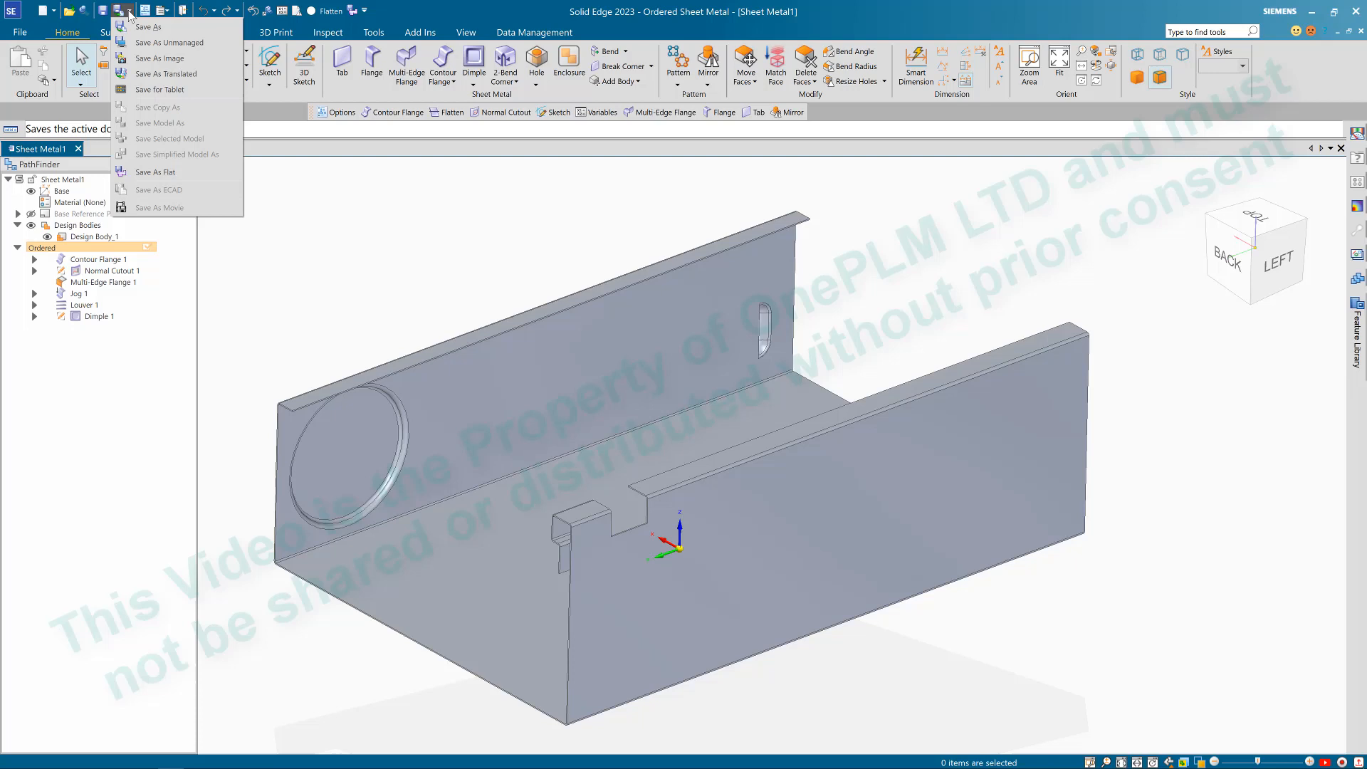
click(152, 174)
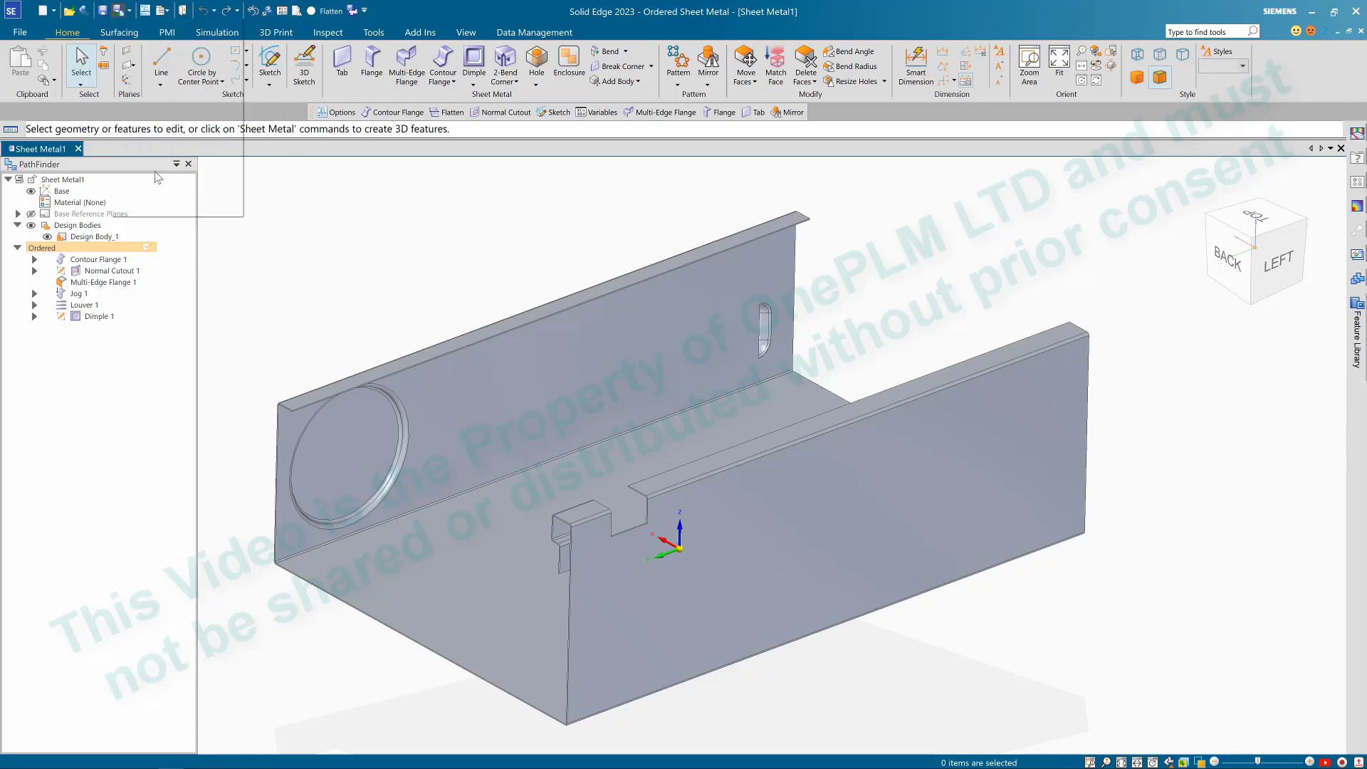
click(487, 539)
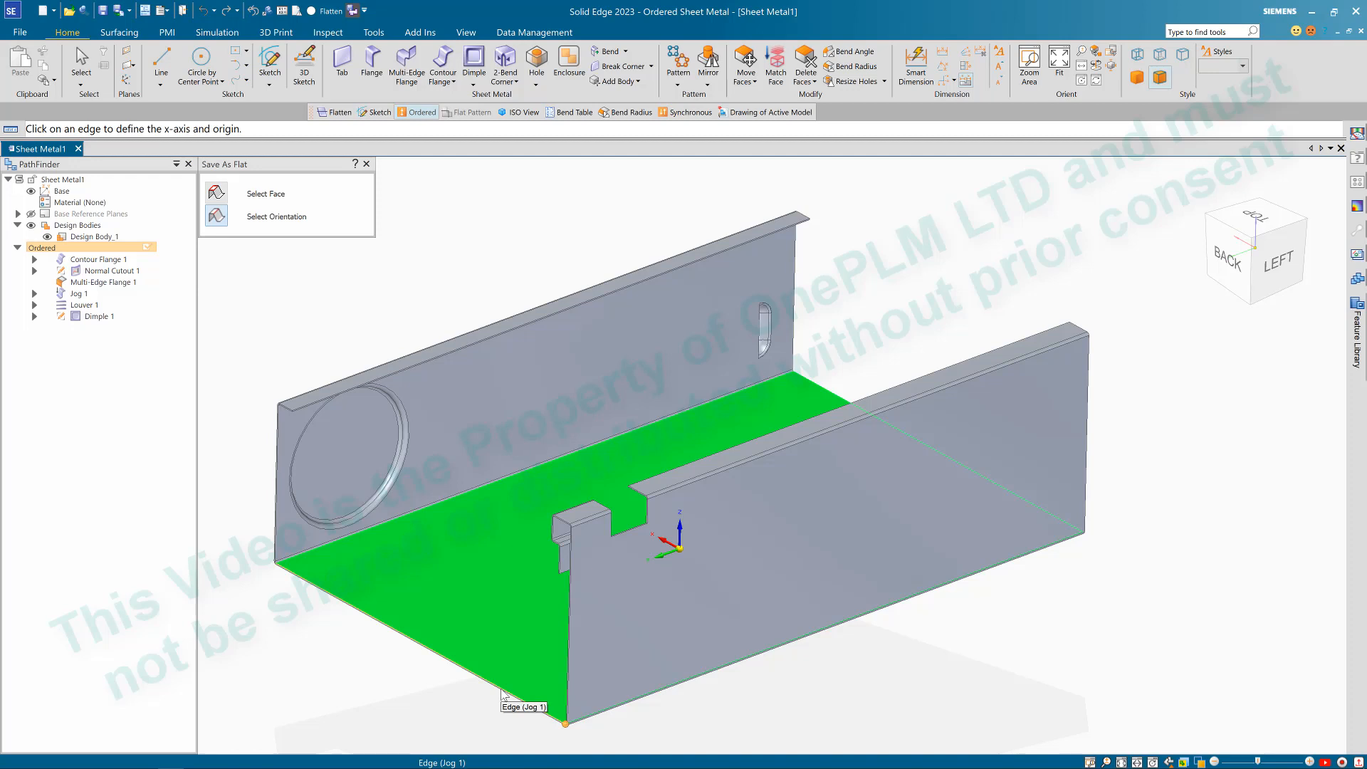
click(501, 694)
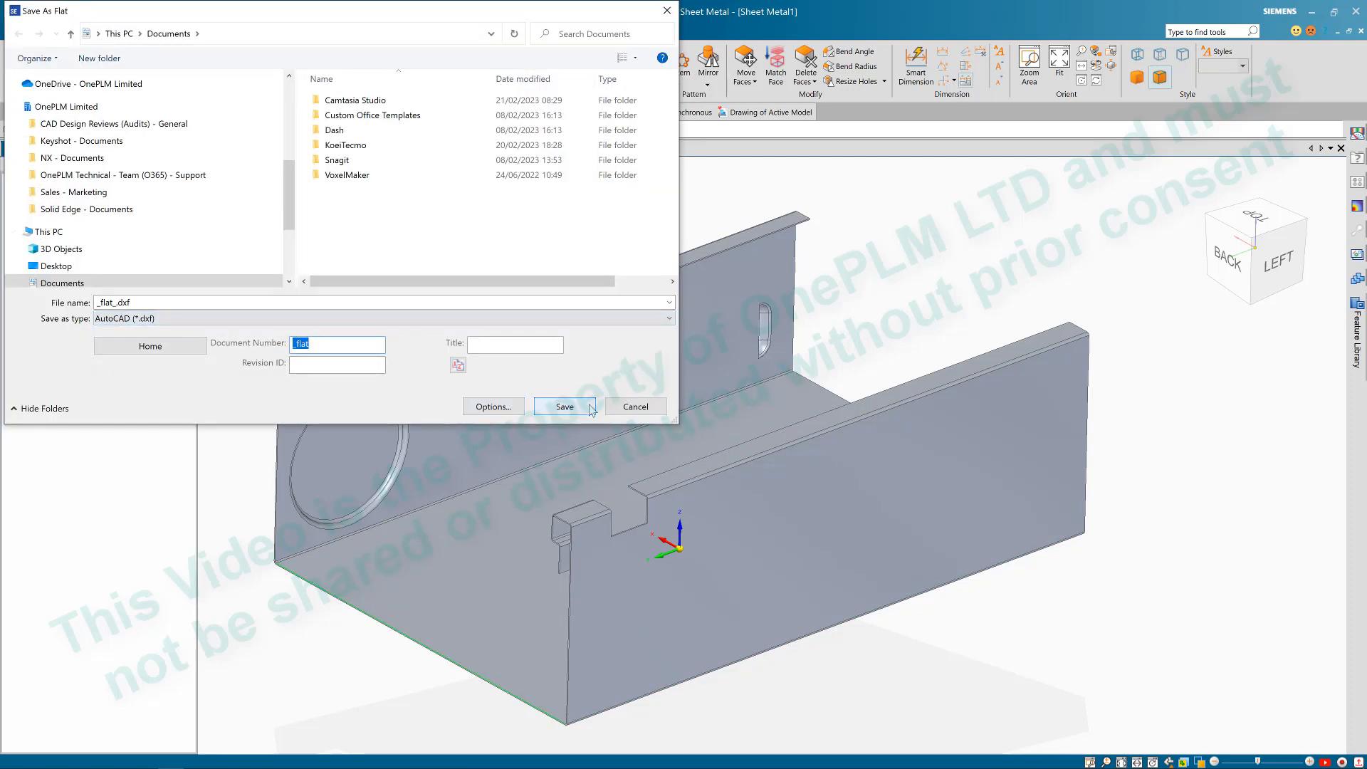
click(636, 407)
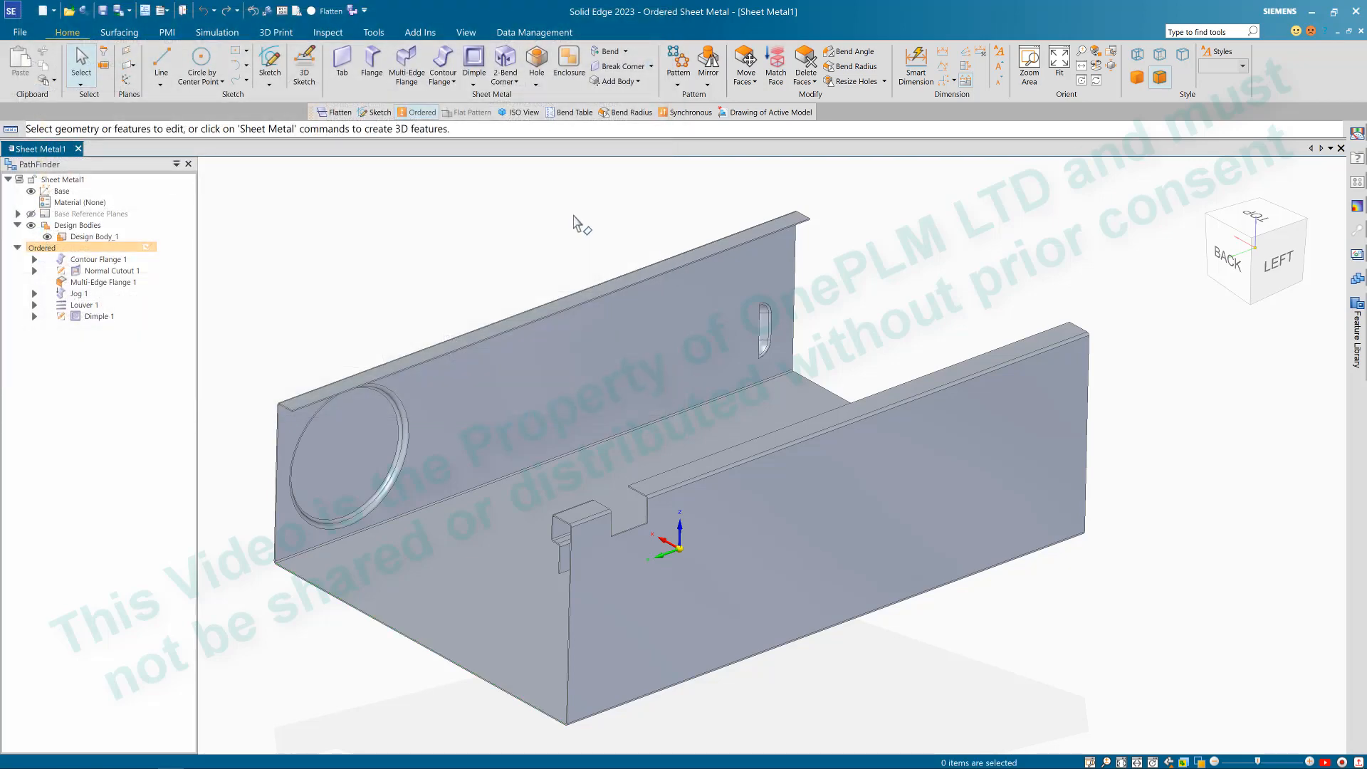
scroll(569, 231, down, 4)
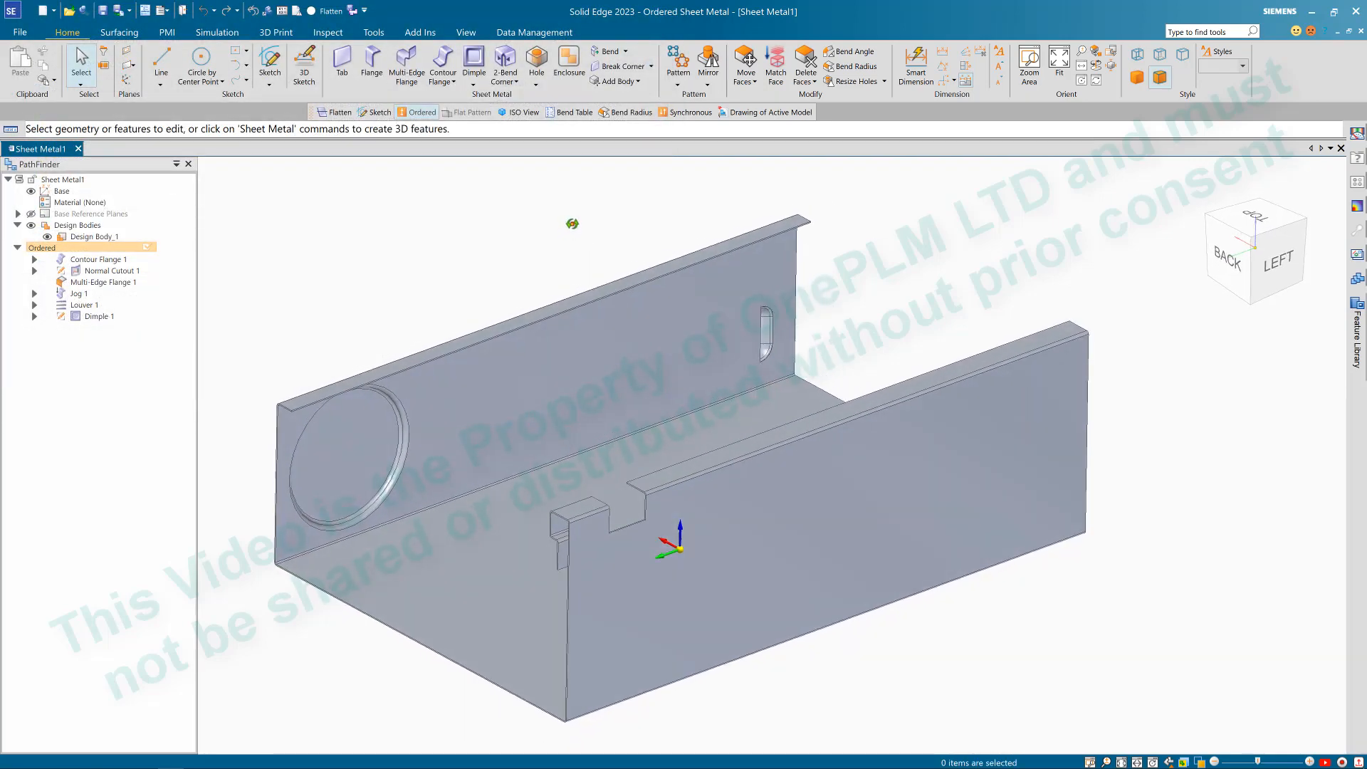
scroll(530, 256, up, 3)
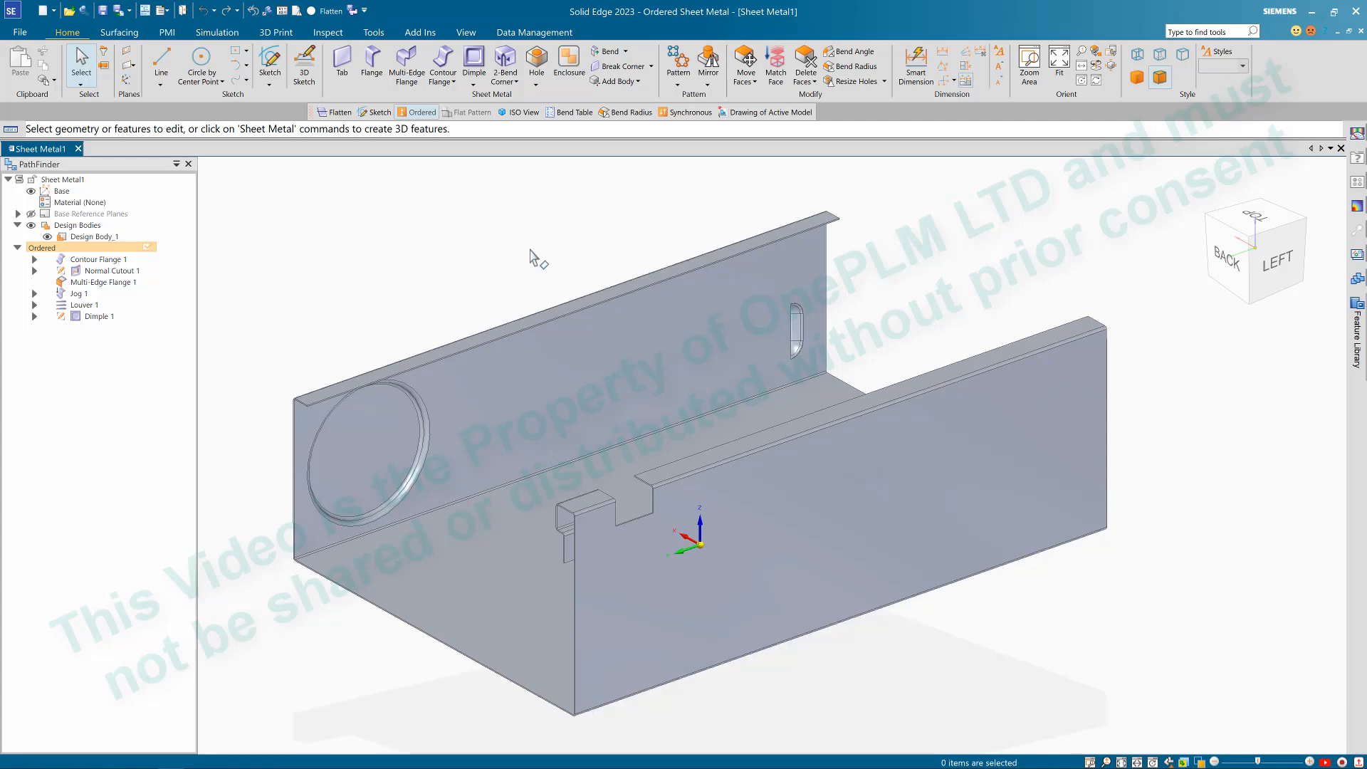